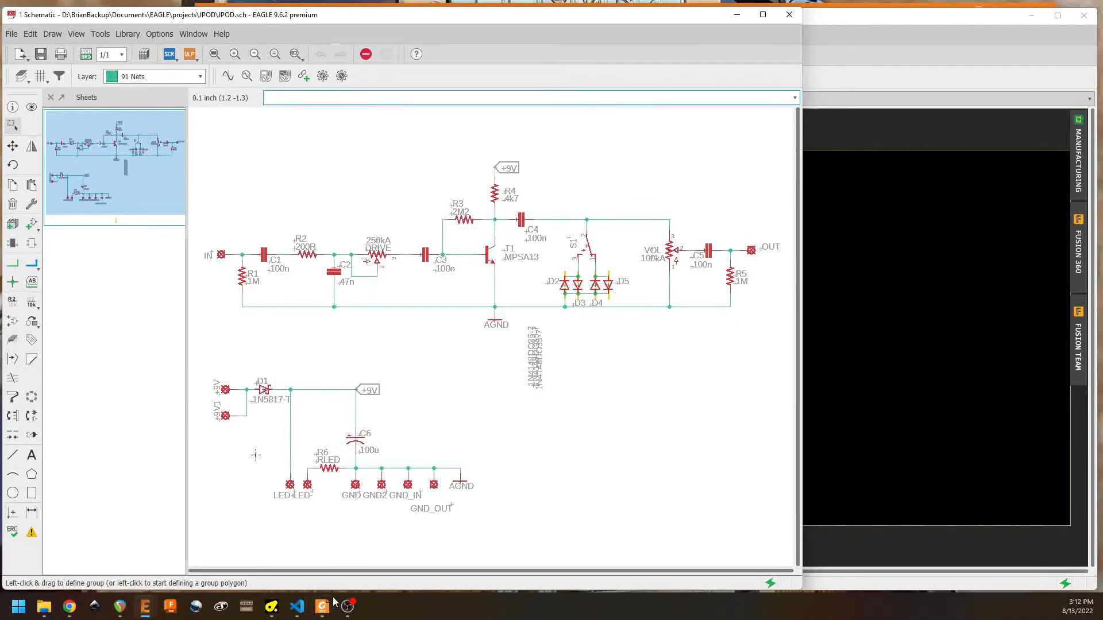
# Step: Examine the 1590B enclosure drawing's inside dimensions in the PDF reader, then return to the schematic
pyautogui.click(363, 584)
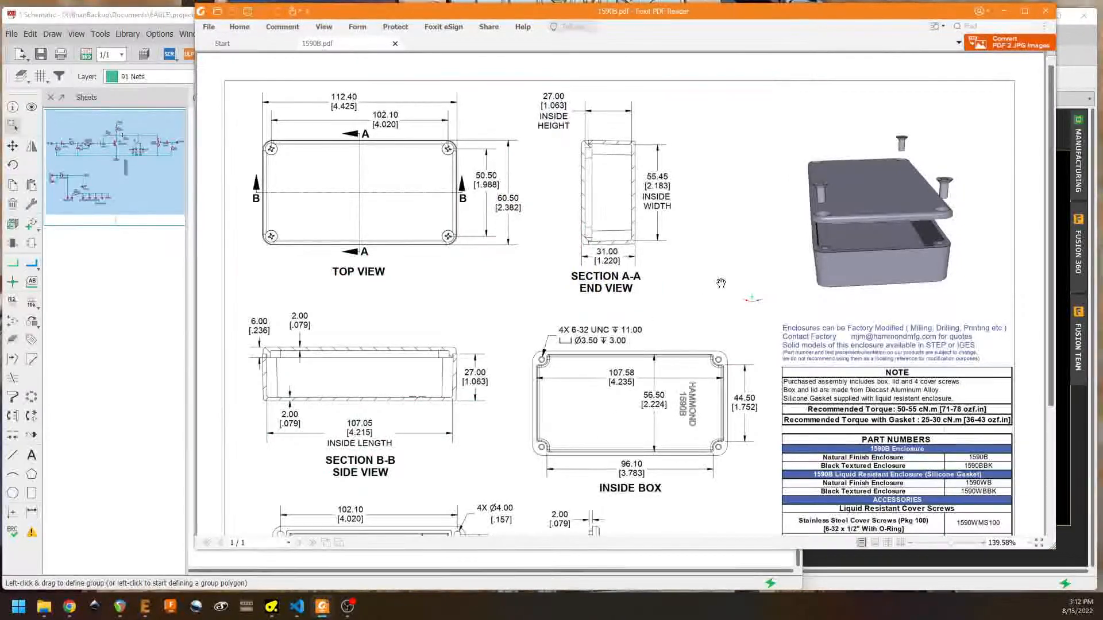
pyautogui.moveTo(735, 274)
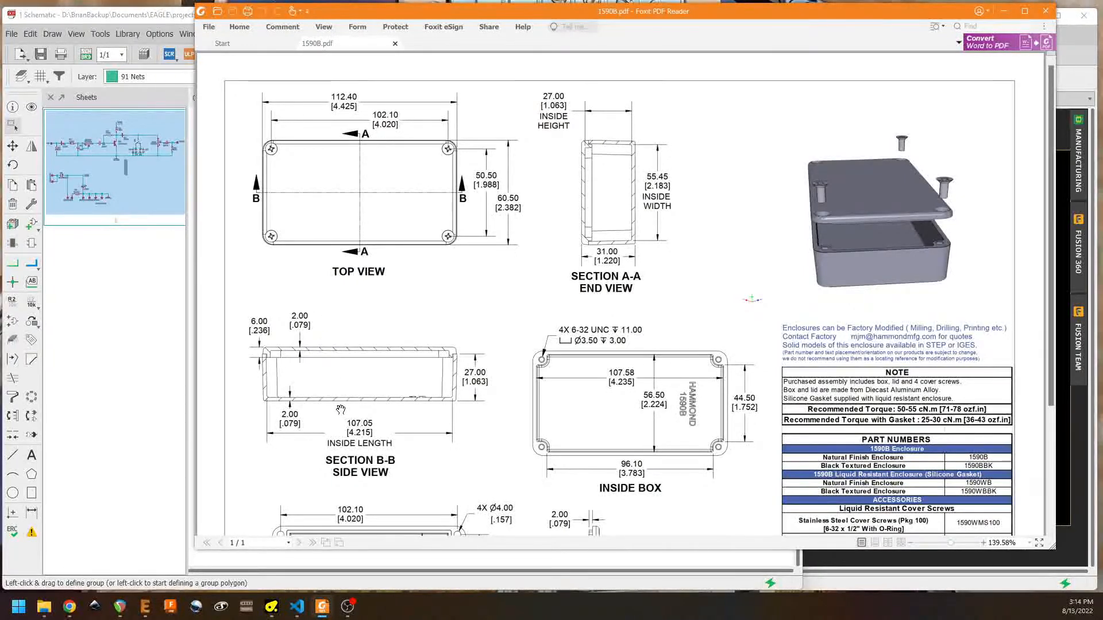
pyautogui.click(170, 307)
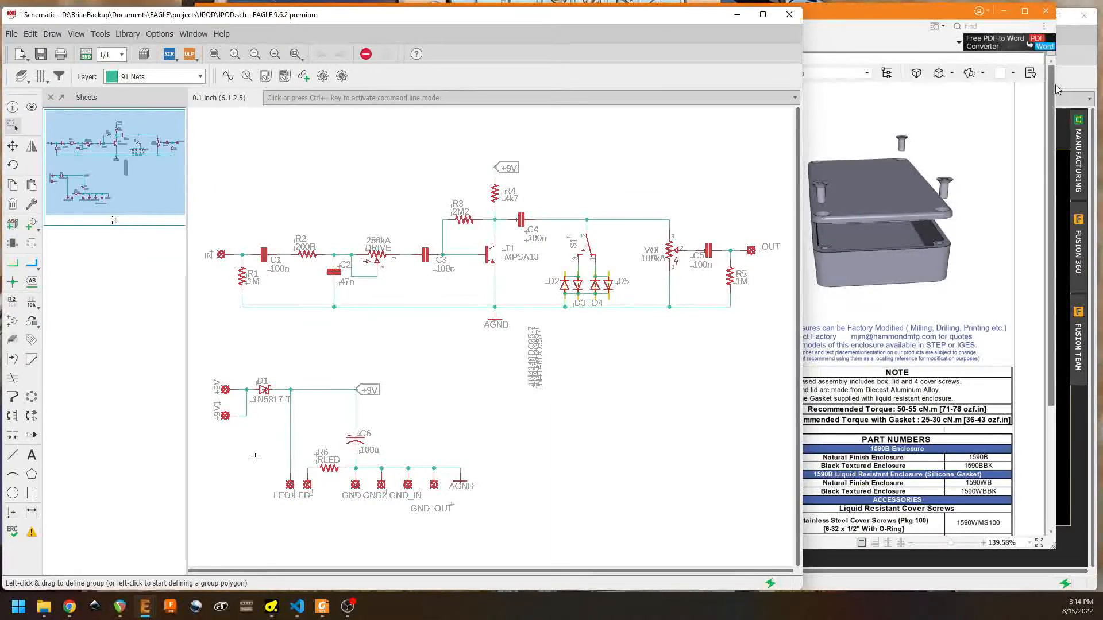
# Step: In the board editor, move the outline's right and top edges inward to make the board 2000 by 2000 mil
pyautogui.click(1067, 67)
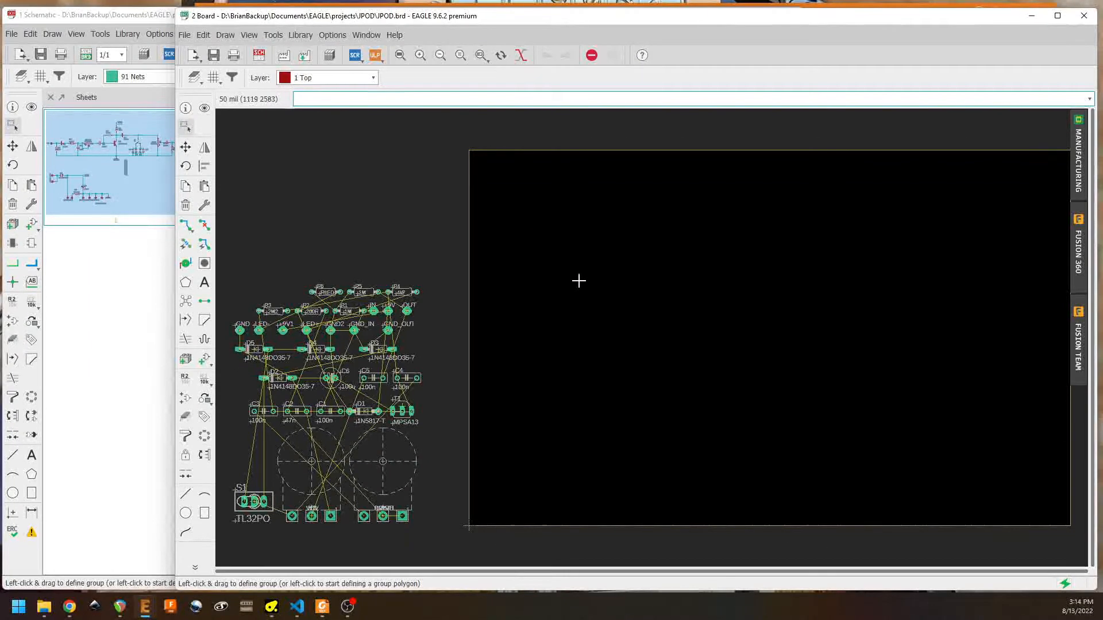
pyautogui.moveTo(656, 312); pyautogui.dragTo(623, 311, button='middle')
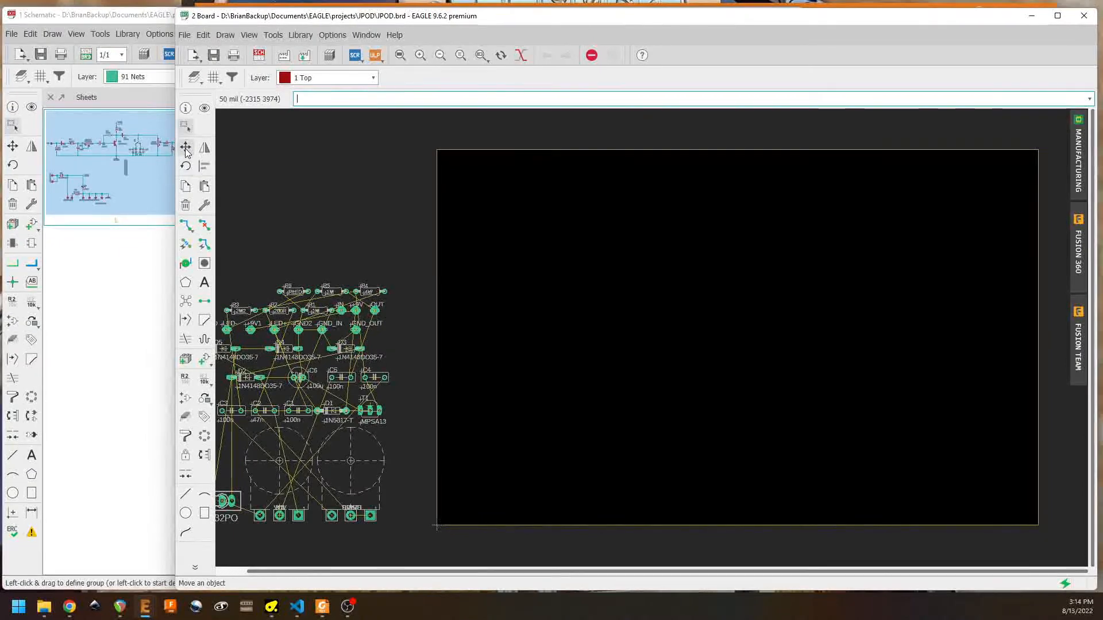
pyautogui.click(187, 147)
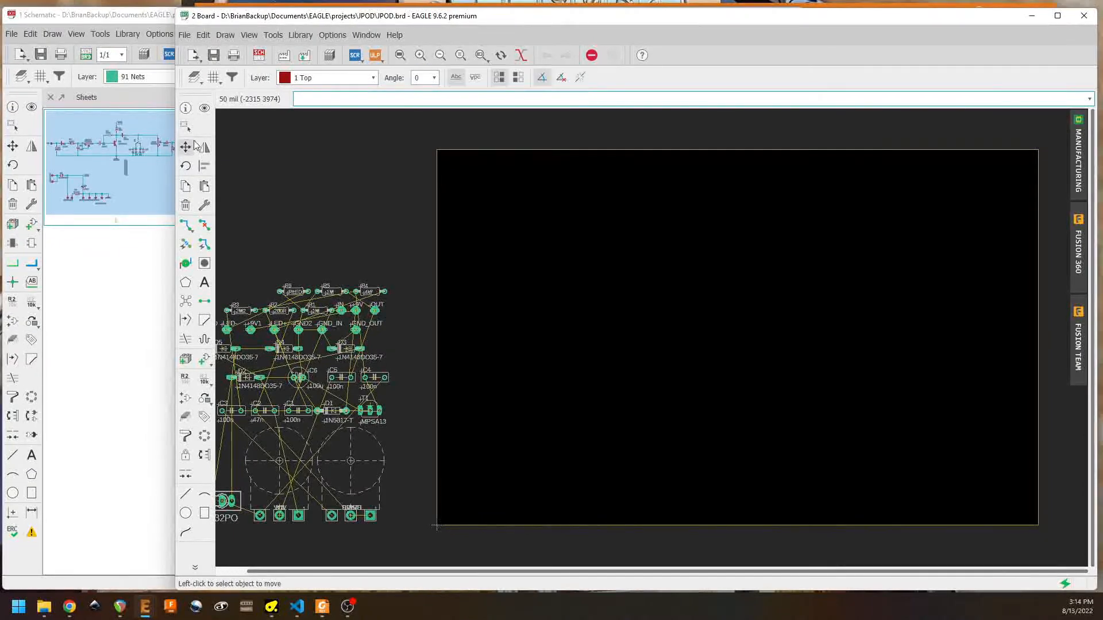
pyautogui.click(1038, 337)
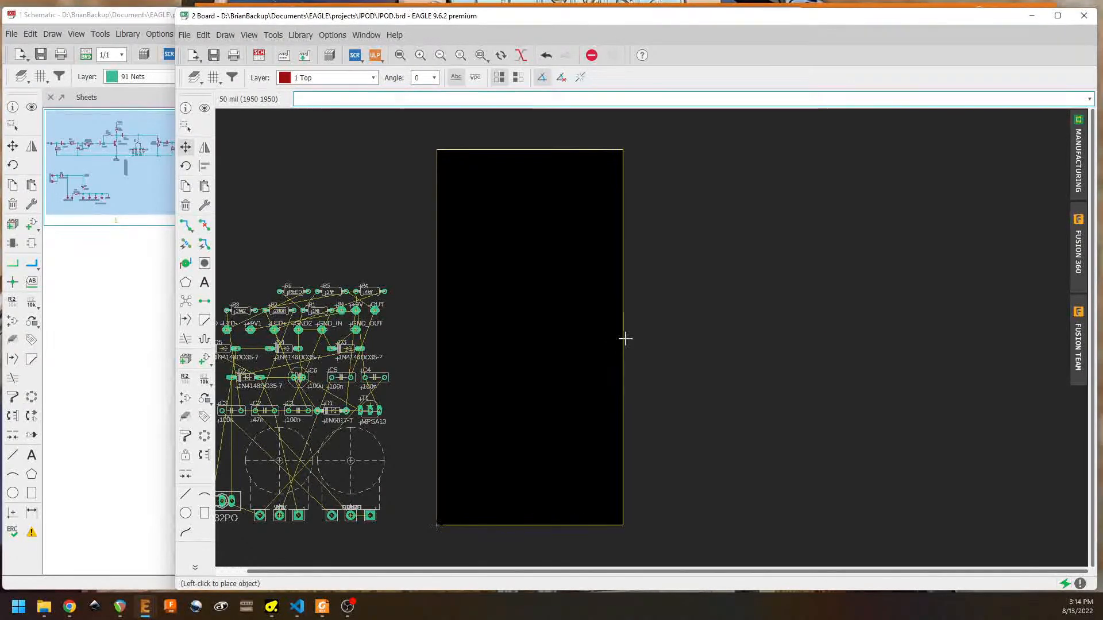
pyautogui.click(627, 339)
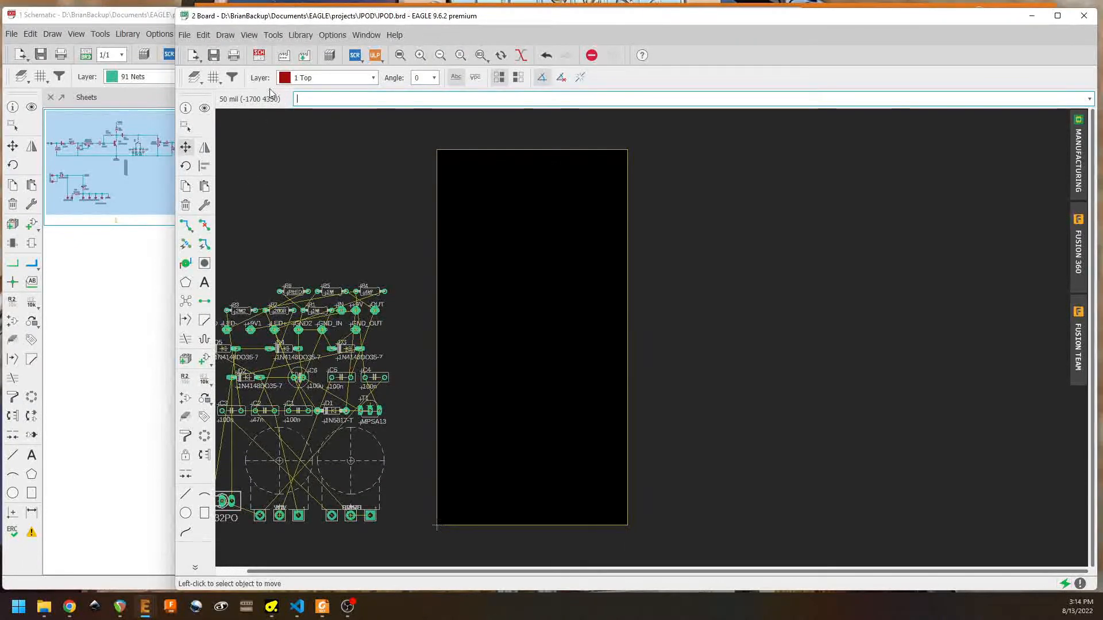
pyautogui.click(529, 149)
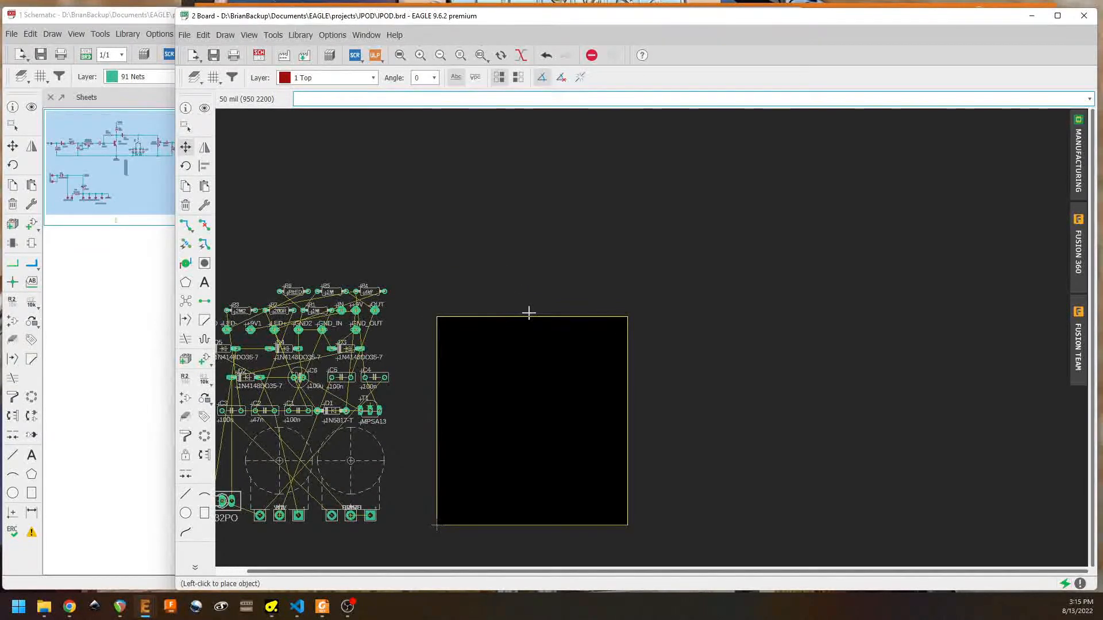
pyautogui.click(529, 333)
# Step: Draw a copper polygon on layer 16 Bottom along the whole board outline and name its signal AGND
pyautogui.moveTo(749, 415); pyautogui.dragTo(848, 407, button='middle')
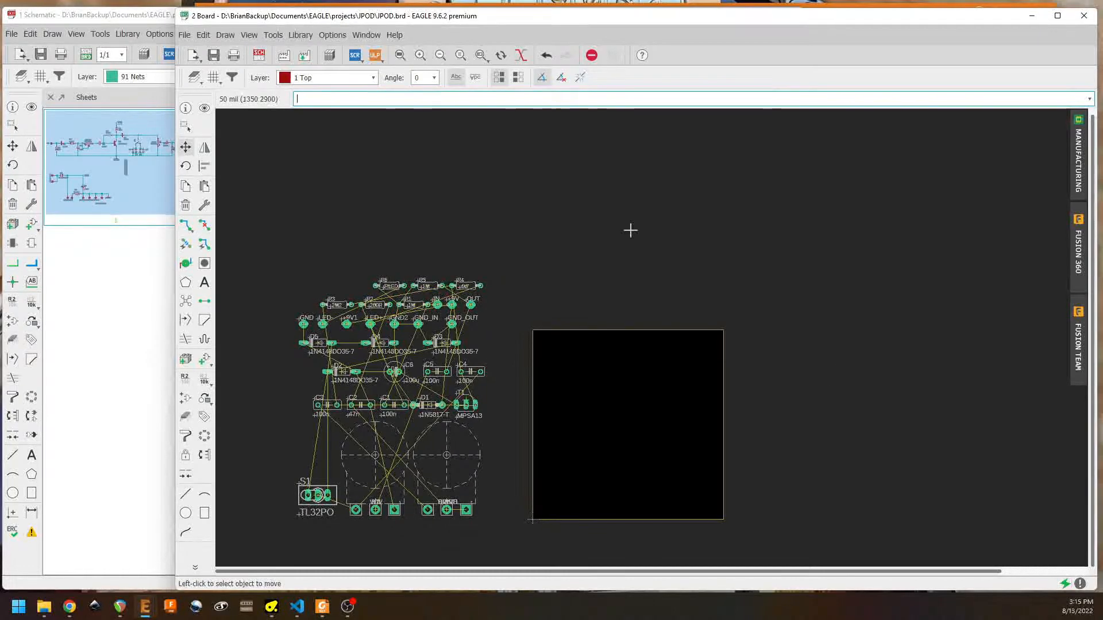
pyautogui.click(372, 78)
pyautogui.click(329, 96)
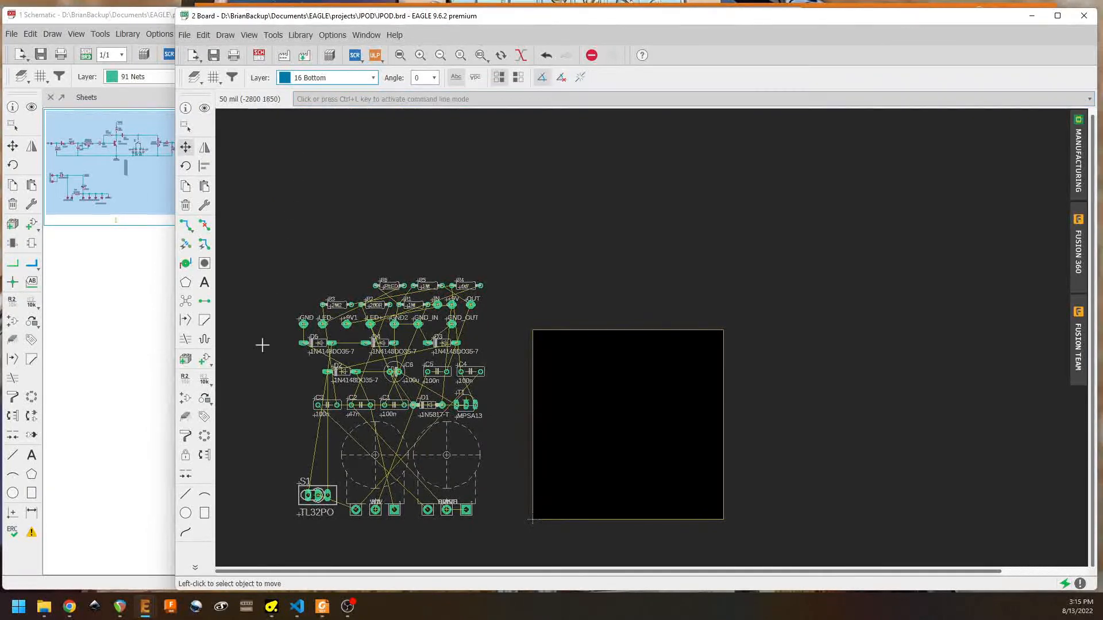
pyautogui.click(186, 282)
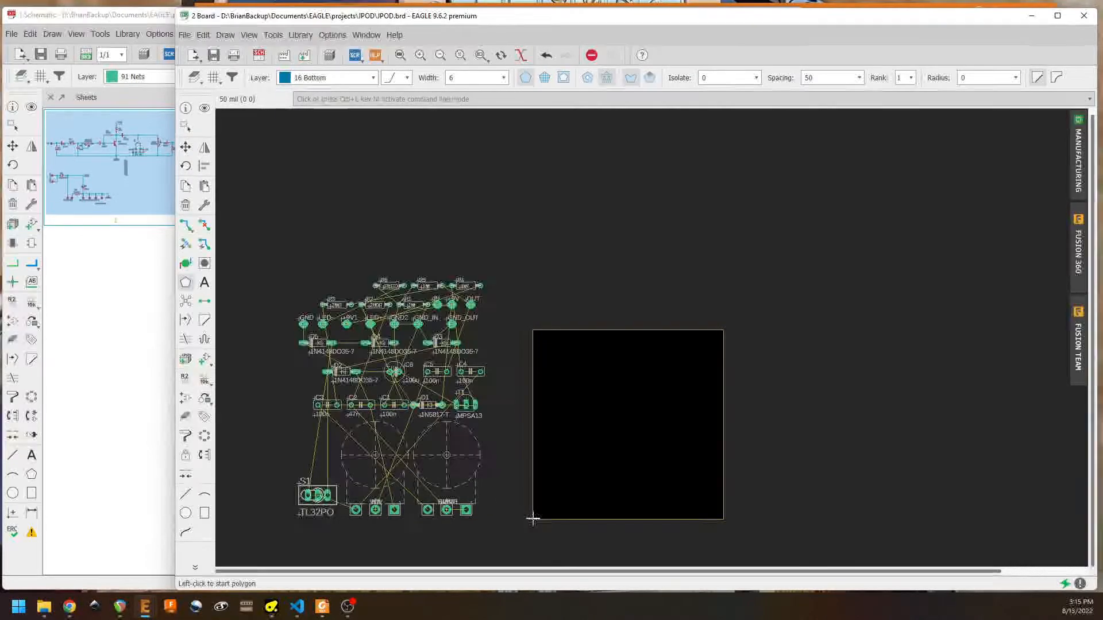
pyautogui.click(531, 521)
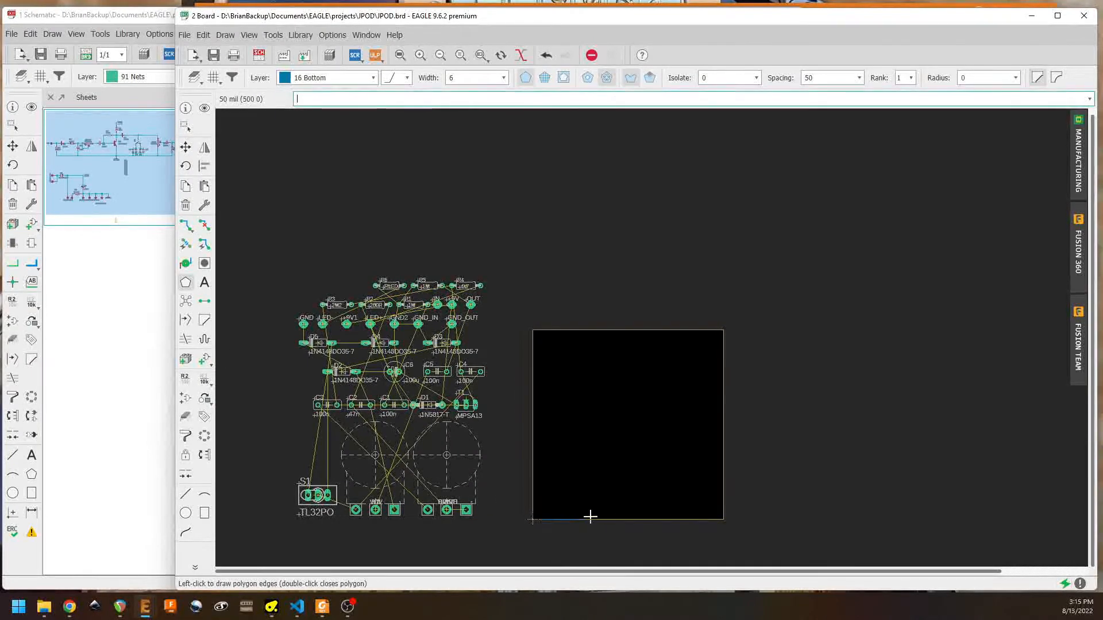
pyautogui.click(723, 520)
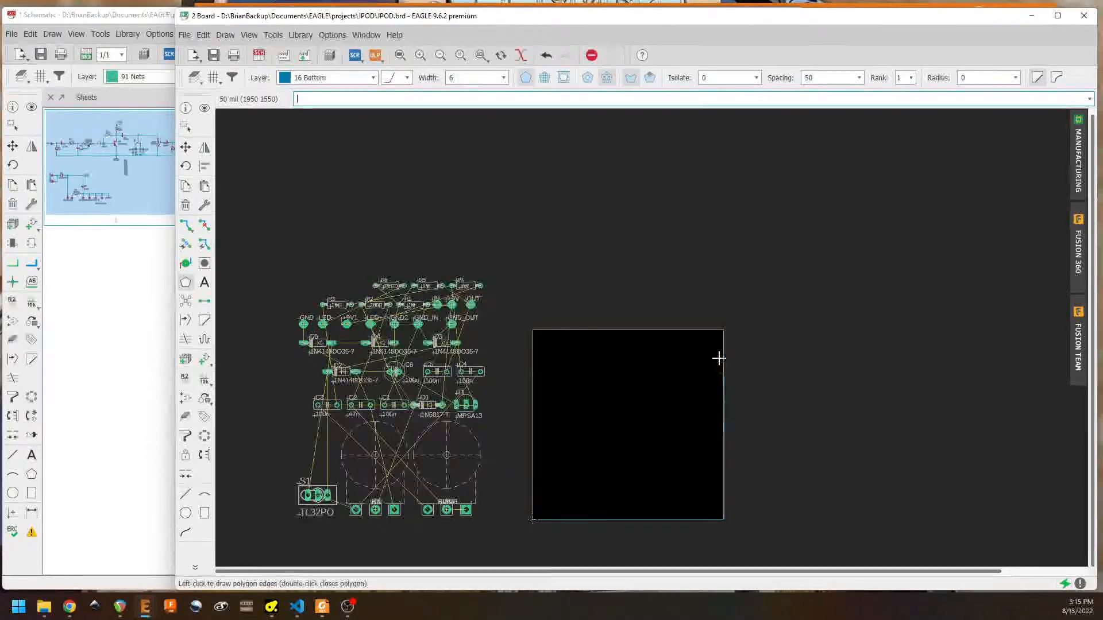
pyautogui.click(724, 329)
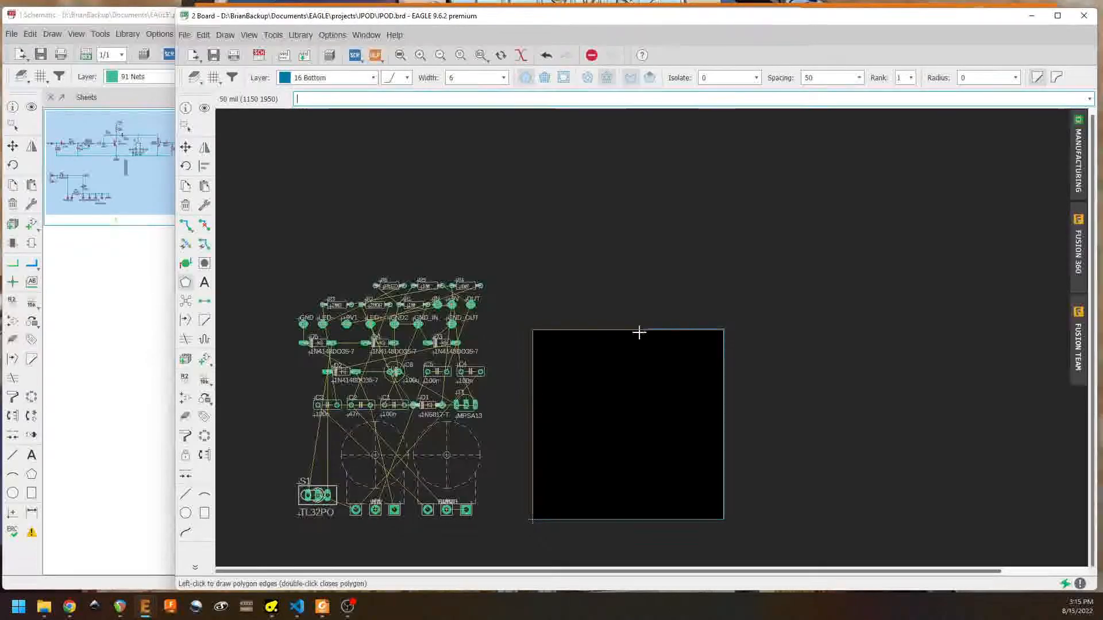
pyautogui.click(532, 329)
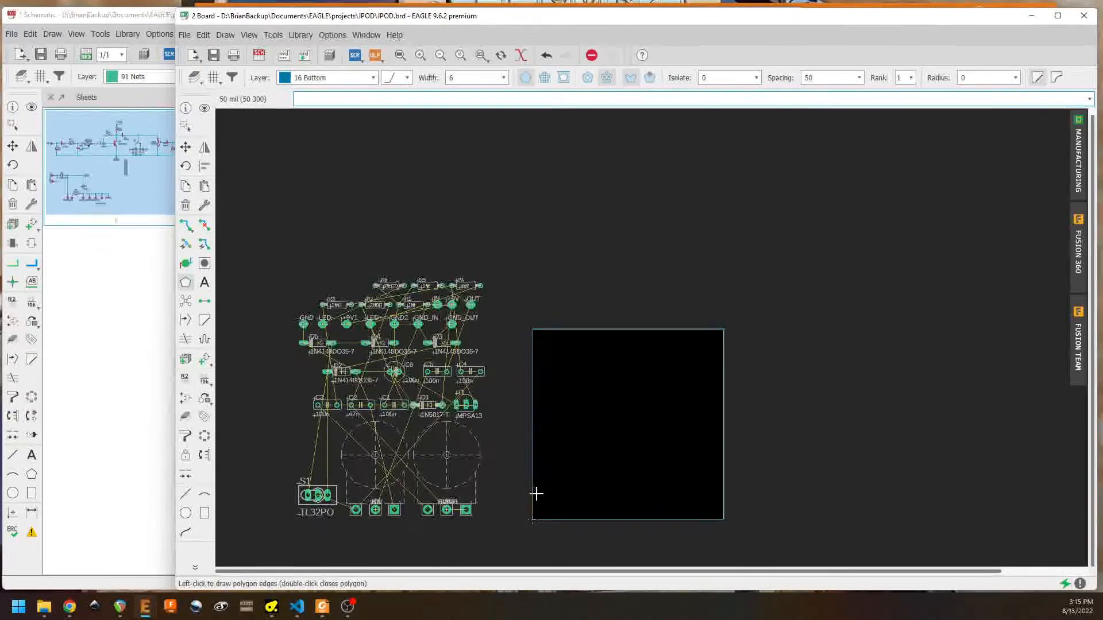
pyautogui.doubleClick(534, 520)
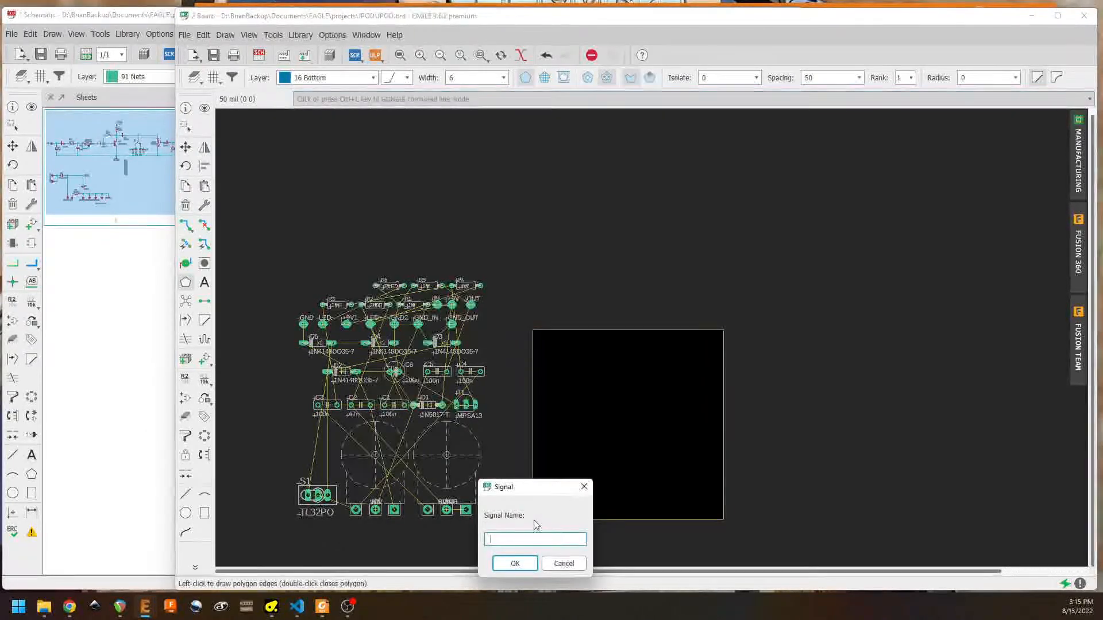
pyautogui.write('AGND')
pyautogui.click(525, 563)
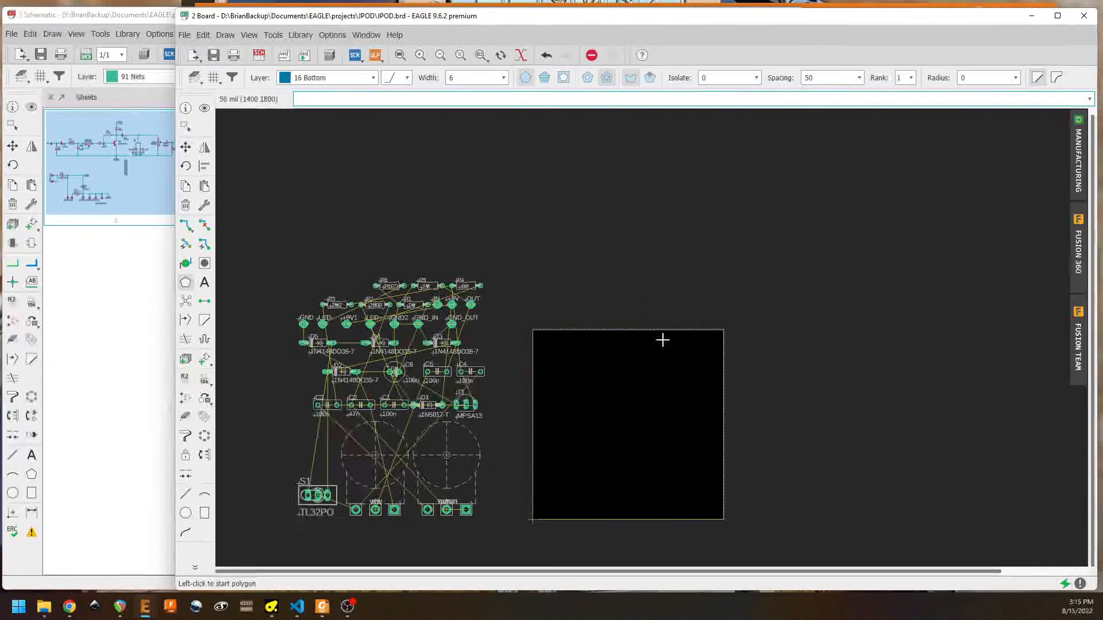
# Step: Set the active layer to 1 Top and recalculate the board's ratsnest
pyautogui.click(369, 80)
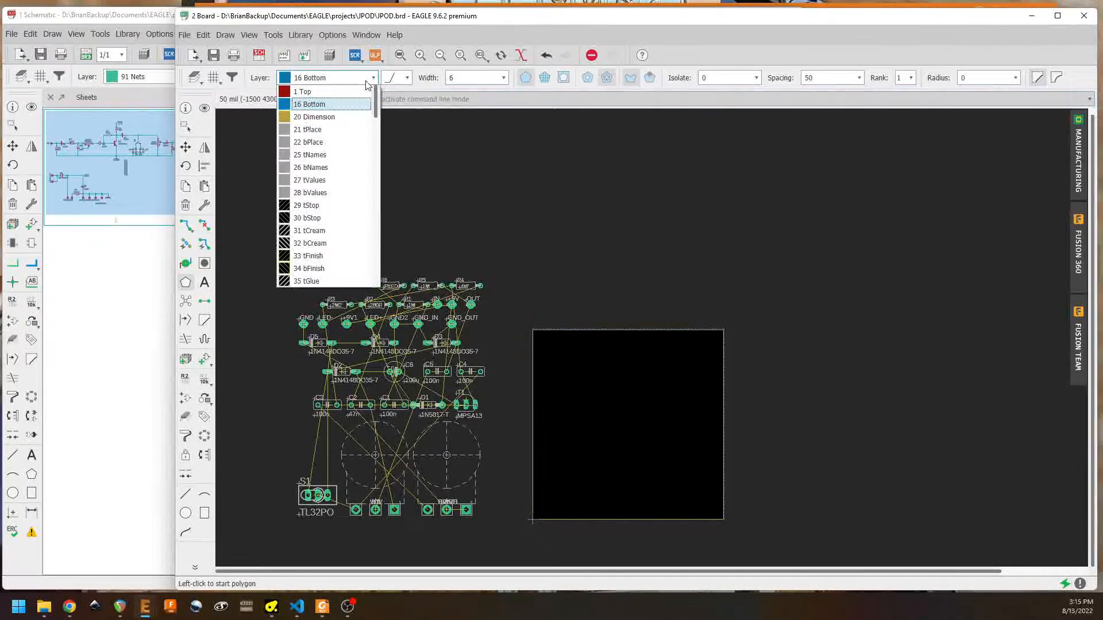
pyautogui.click(310, 91)
pyautogui.click(181, 303)
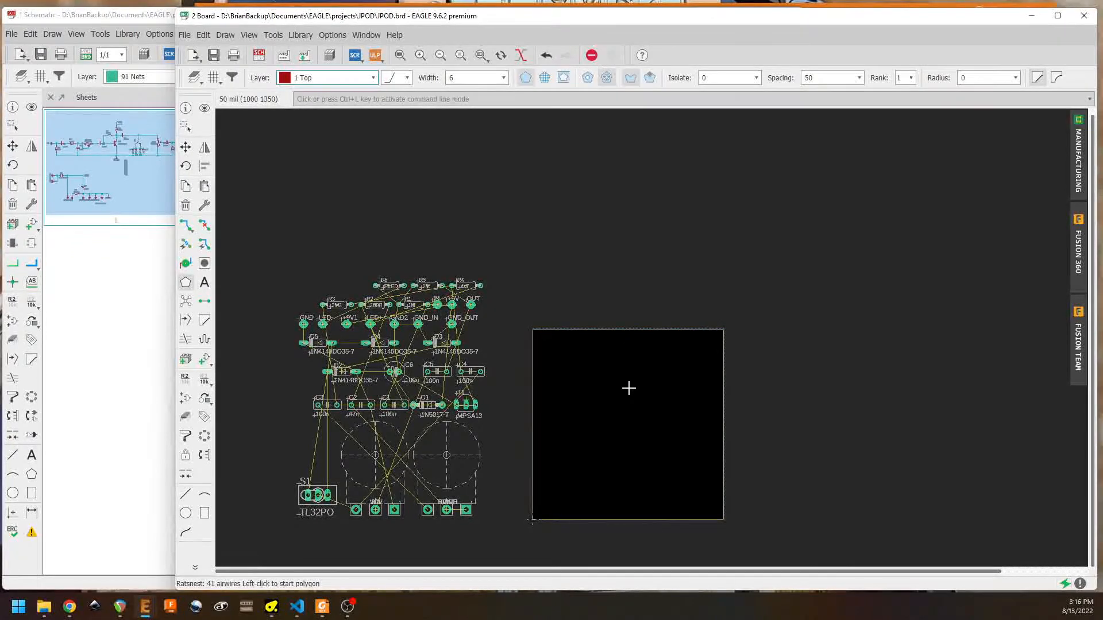
# Step: Miter the board outline's upper-left corner with a straight diagonal cut
pyautogui.click(204, 323)
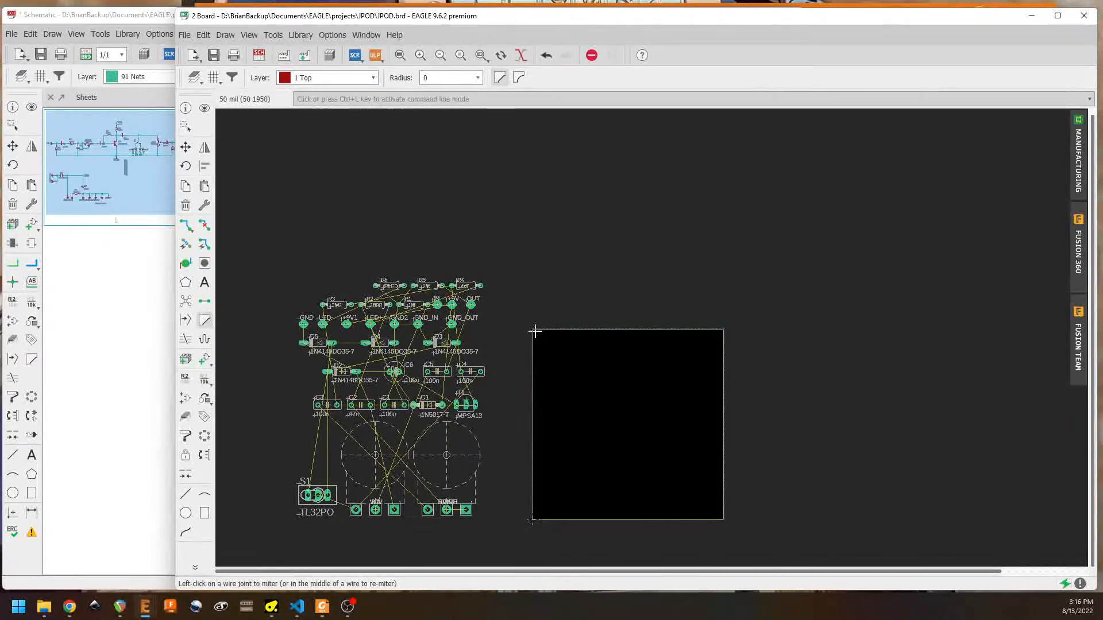
pyautogui.scroll(2, 535, 331)
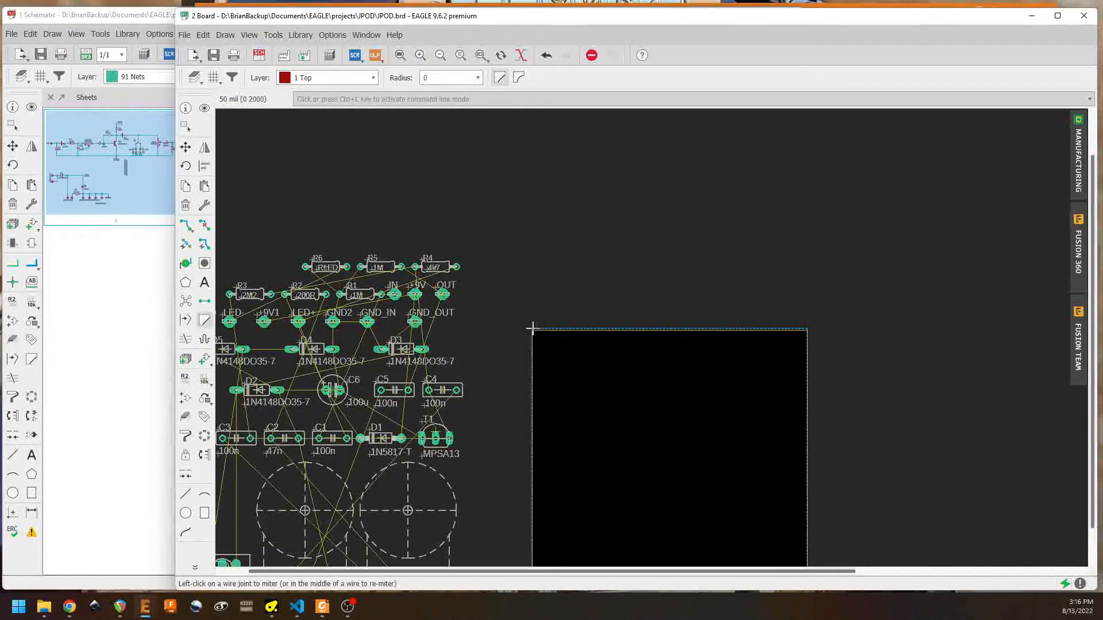
pyautogui.click(533, 329)
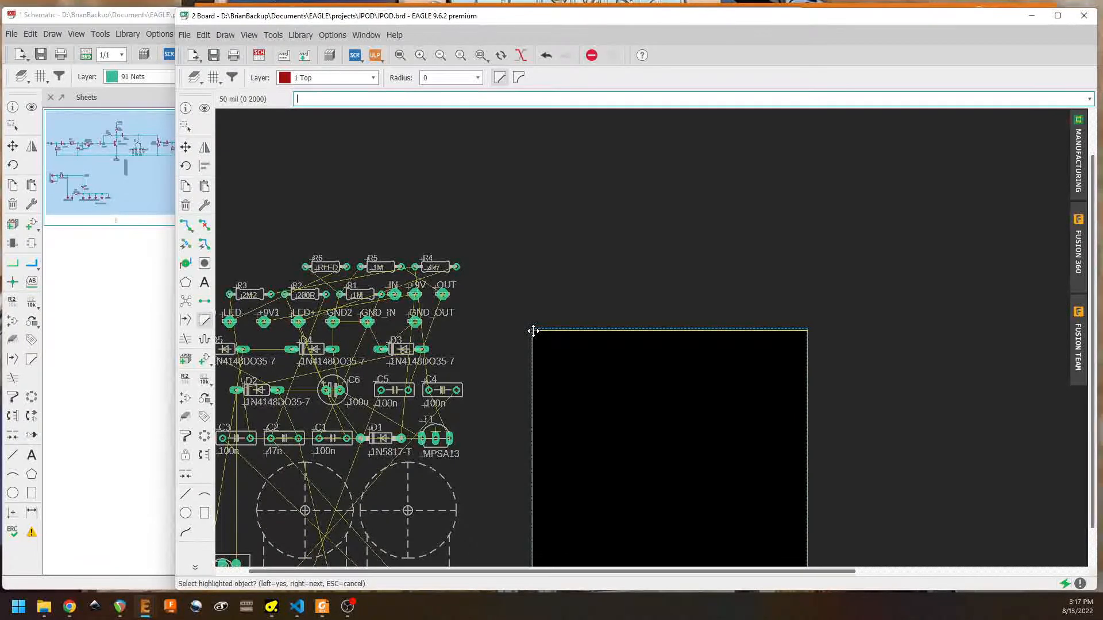
pyautogui.click(532, 330)
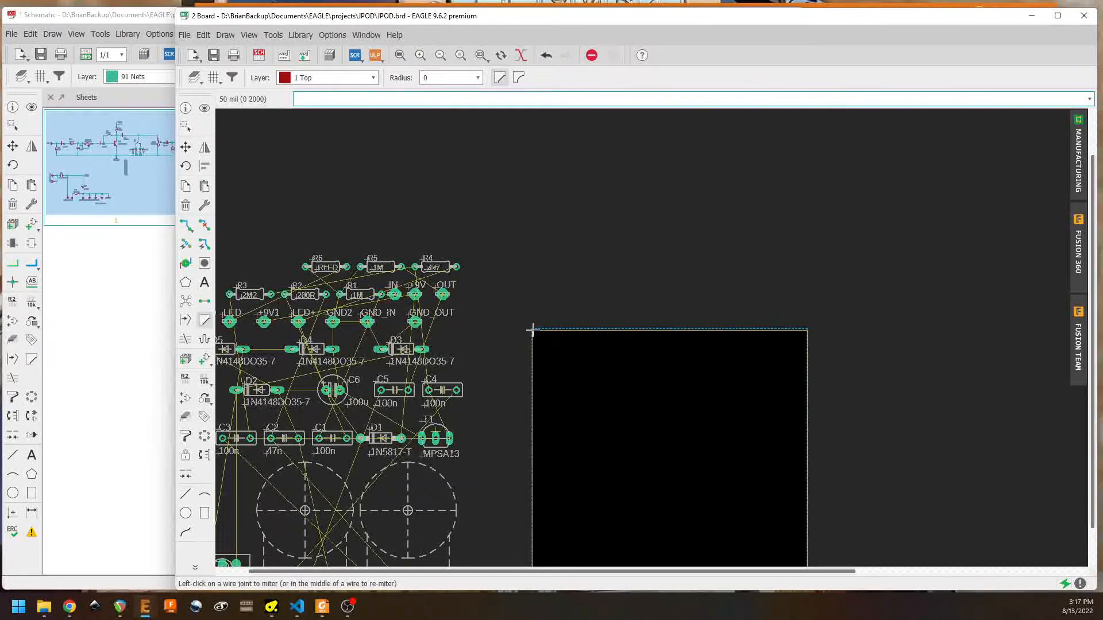
pyautogui.moveTo(532, 330); pyautogui.dragTo(552, 340)
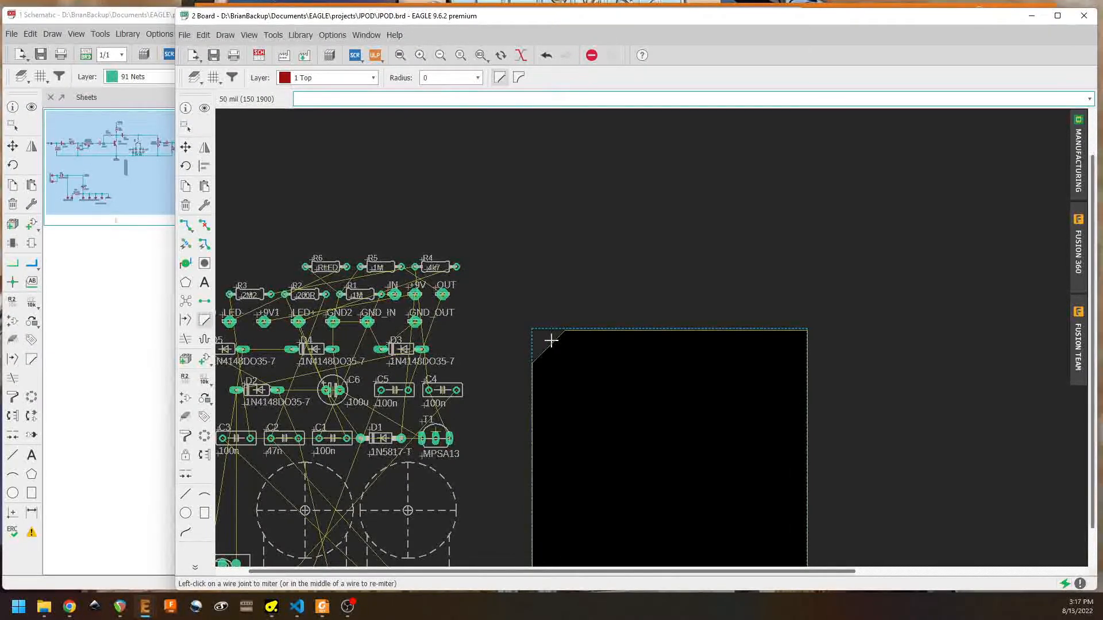
# Step: Miter the board outline's upper-right corner, adjusting the diagonal cut to match the upper-left corner
pyautogui.click(806, 331)
pyautogui.moveTo(805, 332); pyautogui.dragTo(801, 348)
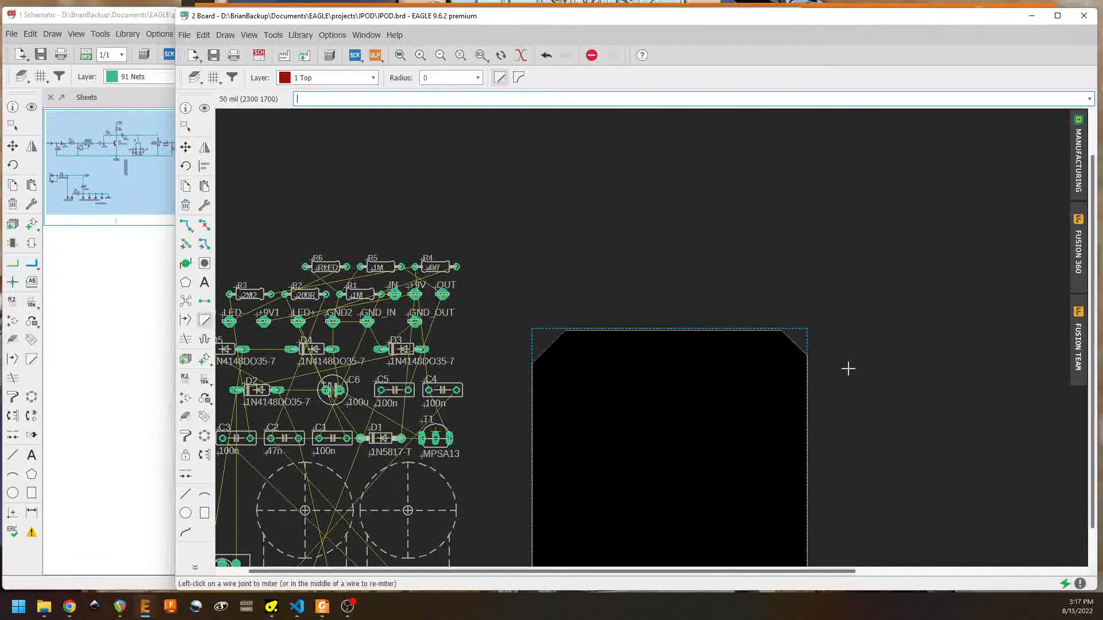
pyautogui.scroll(-2, 859, 368)
pyautogui.moveTo(859, 367); pyautogui.dragTo(721, 362, button='middle')
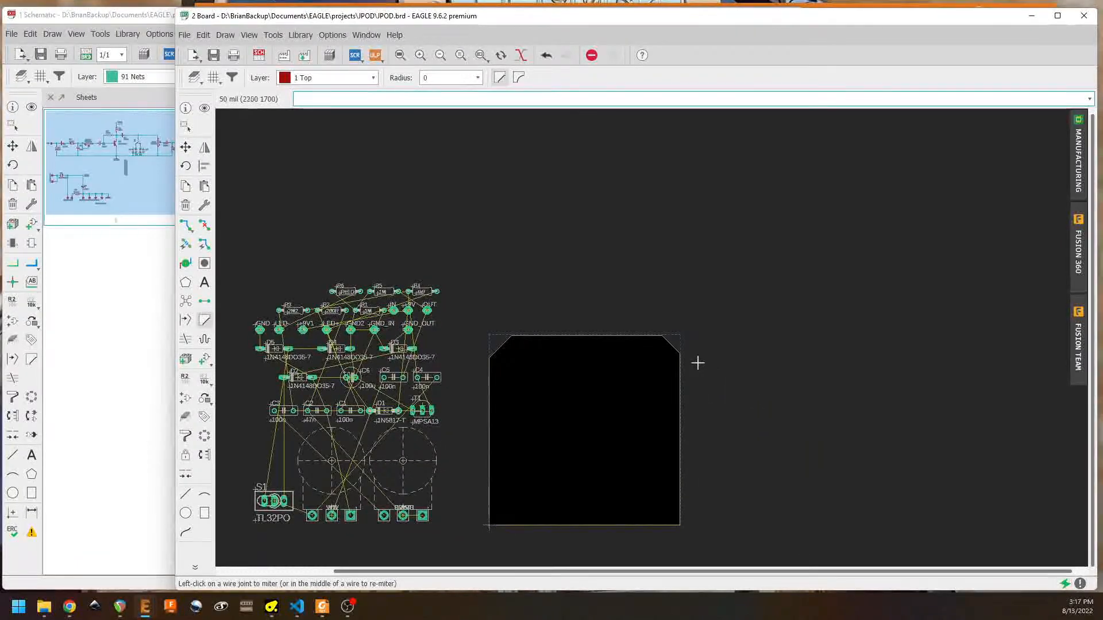
pyautogui.scroll(2, 665, 358)
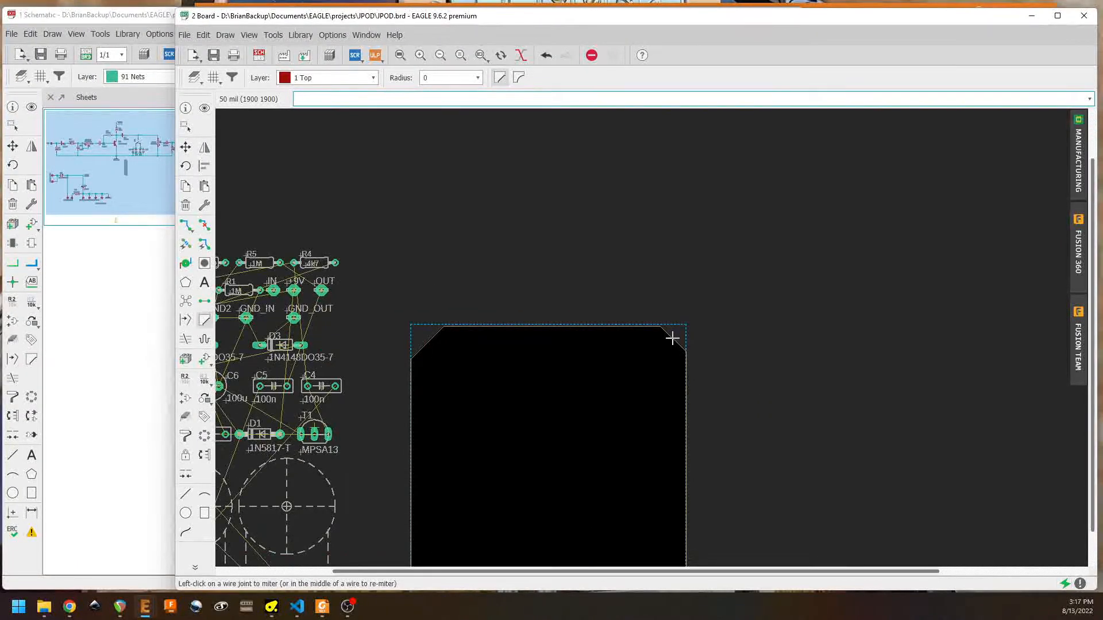
pyautogui.click(675, 340)
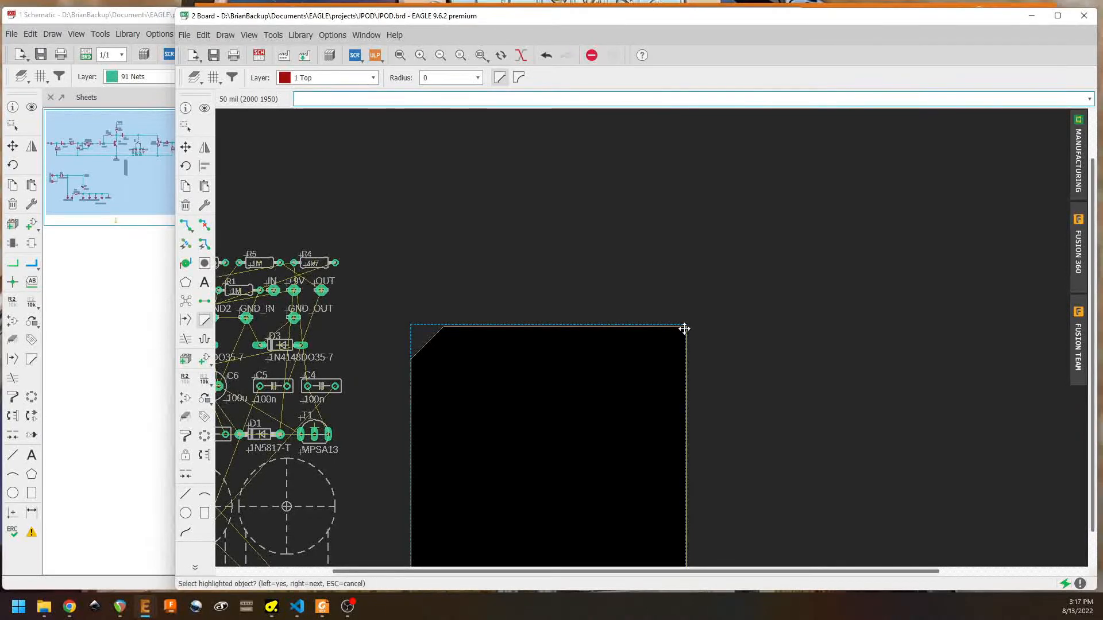
pyautogui.moveTo(683, 328); pyautogui.dragTo(674, 348)
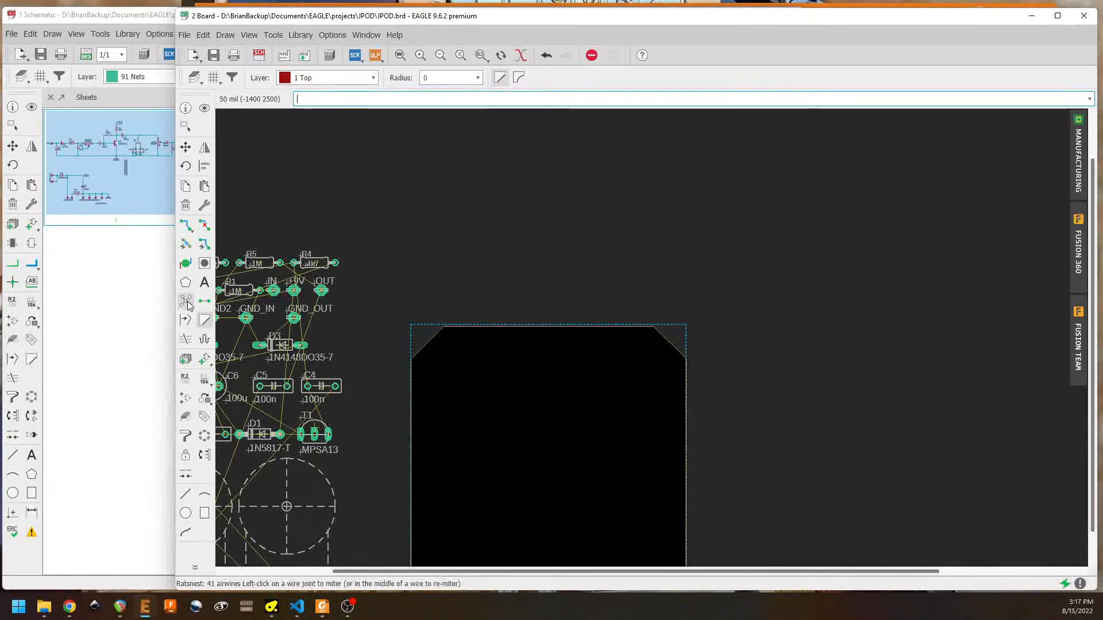
# Step: Move the DRIVE and VOL potentiometers onto the board's upper half, with middle pins at (1550 1050) and (450 1050) mil respectively
pyautogui.moveTo(431, 416); pyautogui.dragTo(568, 359, button='middle')
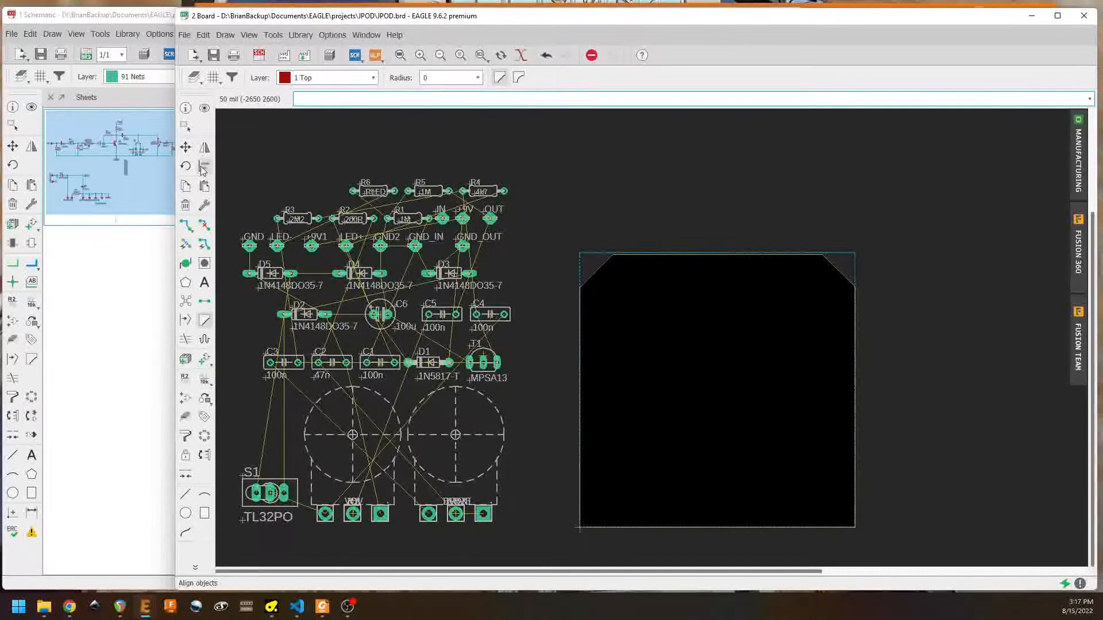
pyautogui.click(185, 148)
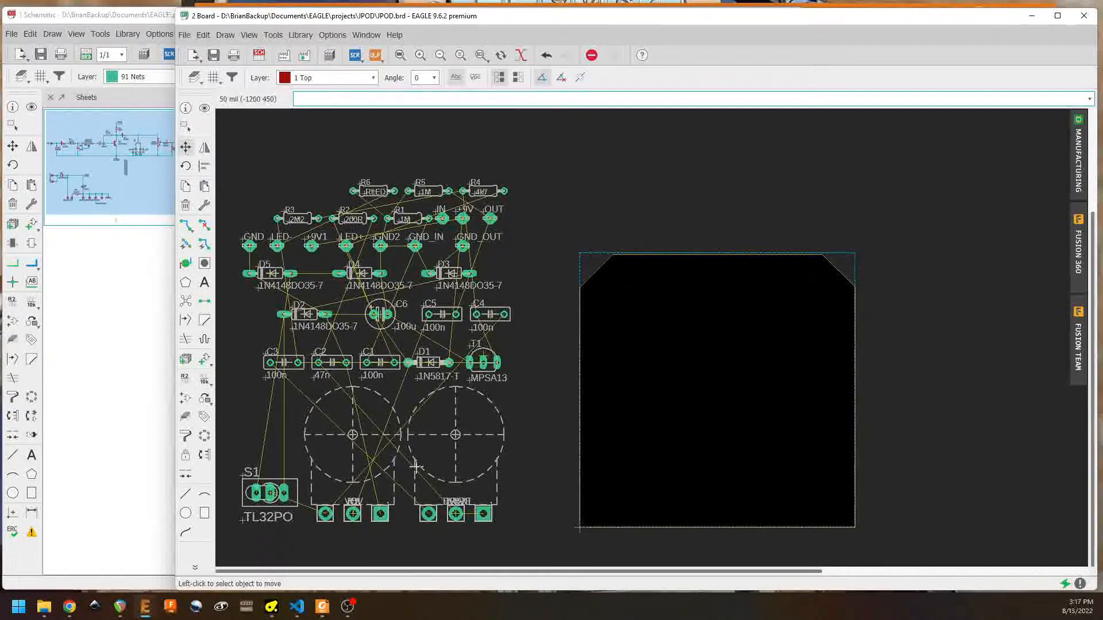
pyautogui.click(455, 514)
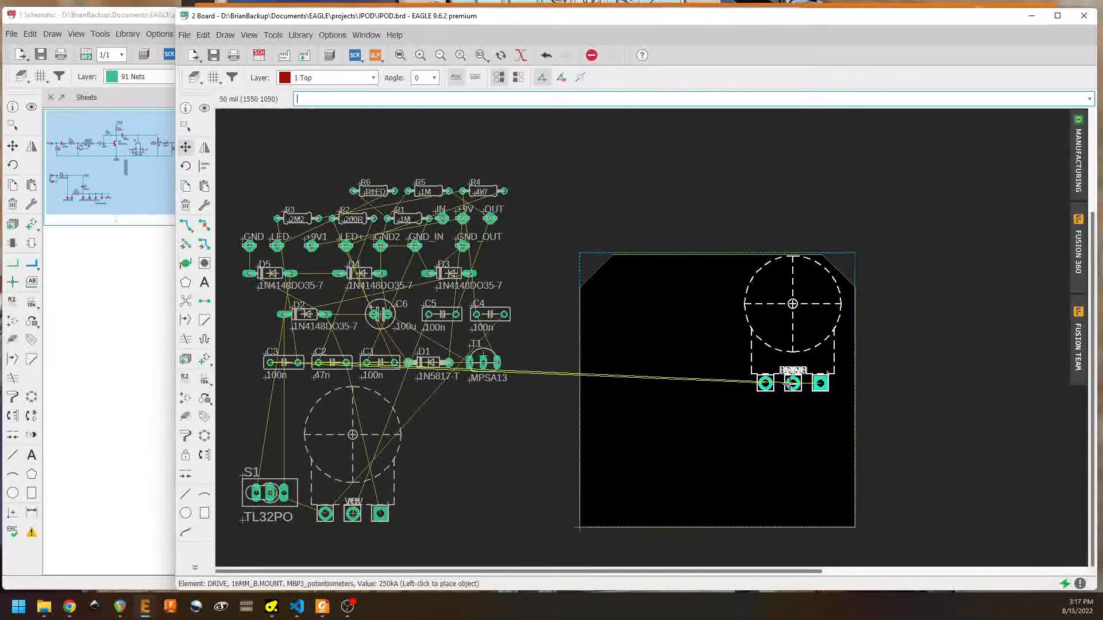
pyautogui.click(793, 384)
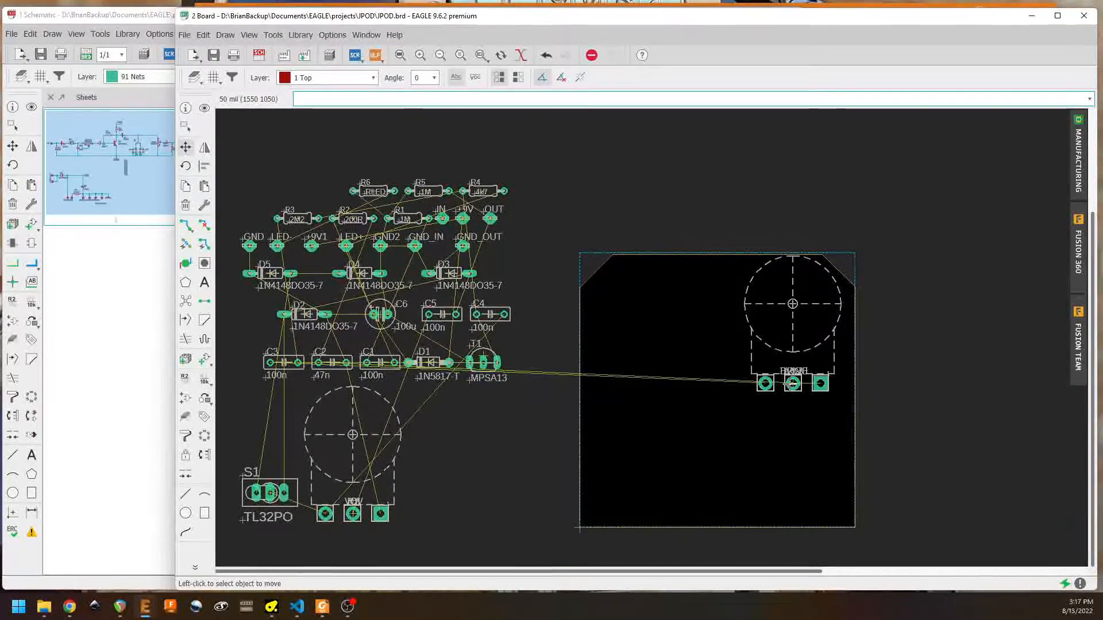
pyautogui.click(352, 514)
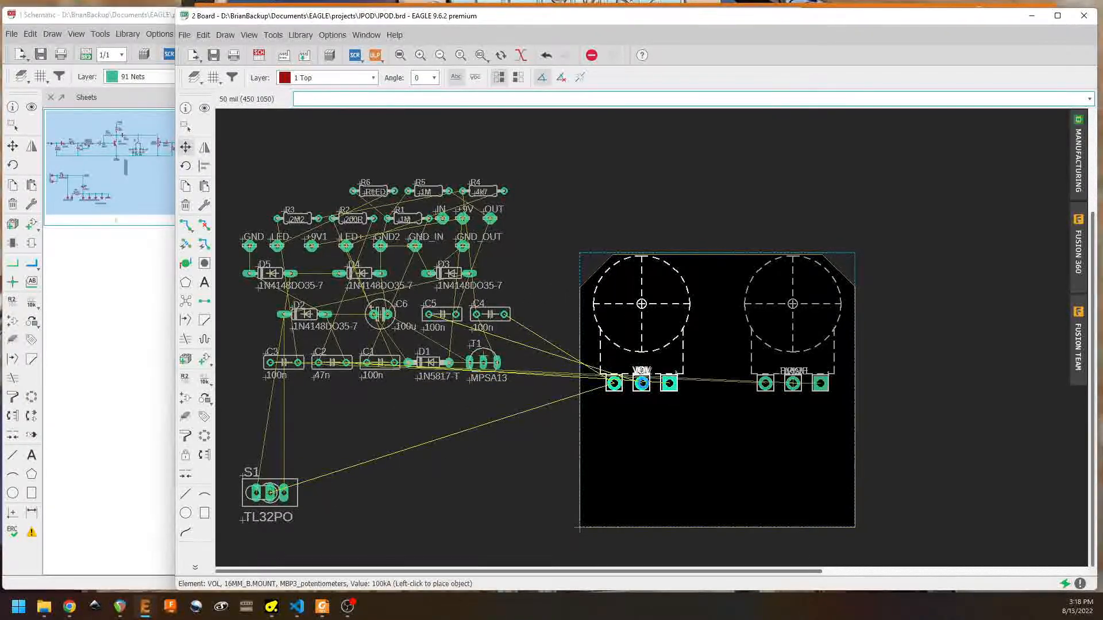
pyautogui.click(642, 383)
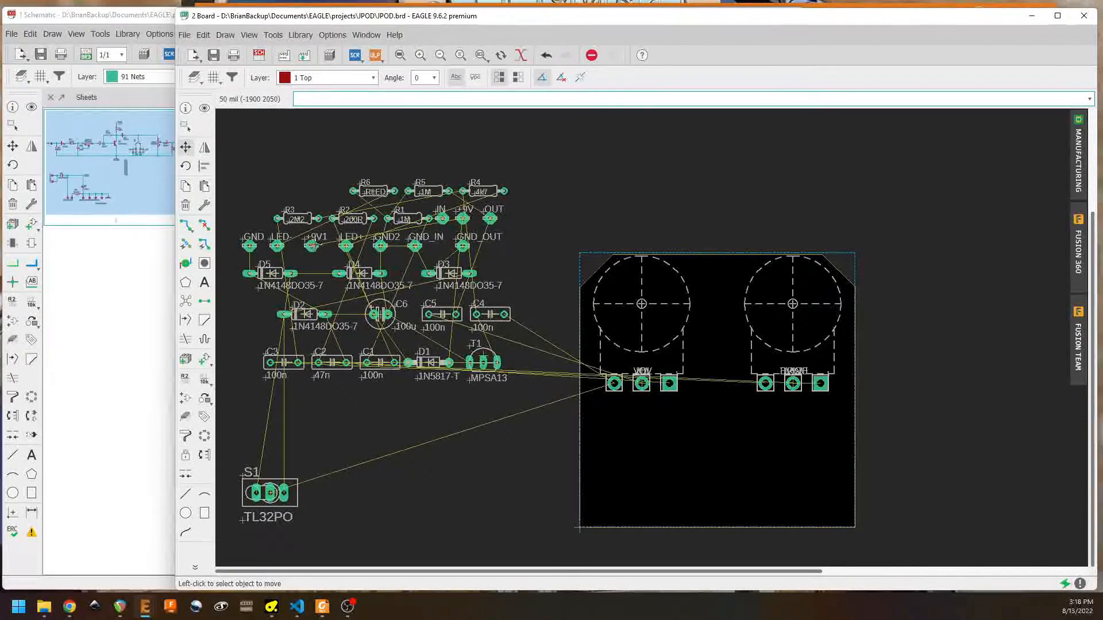
# Step: Place the +9V pad at (1900 250) mil near the board's lower-right edge and the +9V1 pad directly beneath it
pyautogui.click(462, 218)
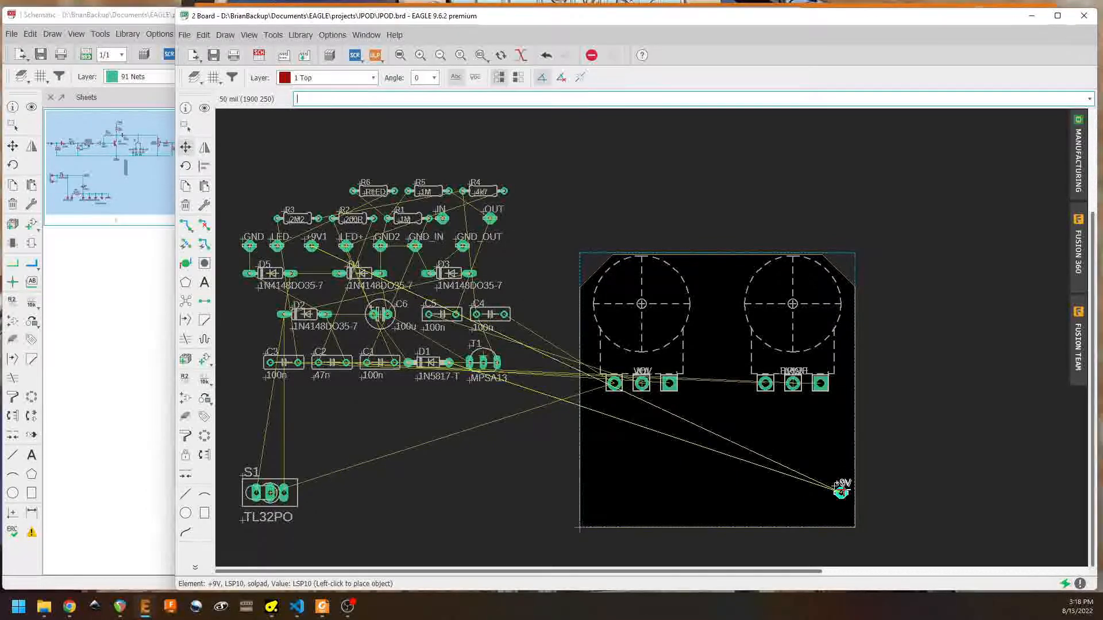
pyautogui.click(840, 493)
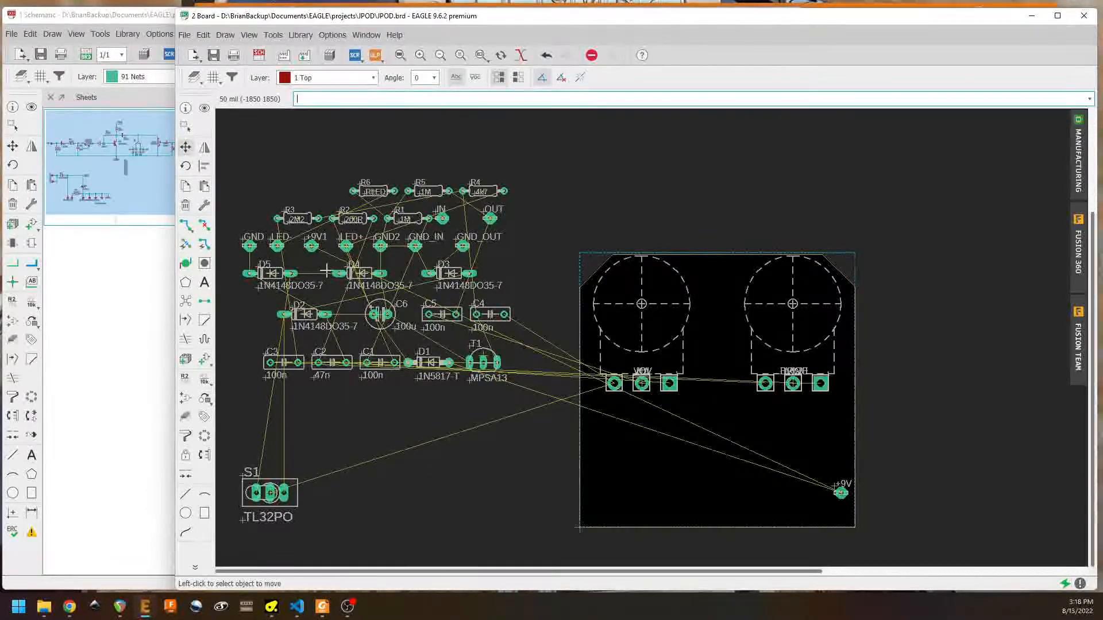
pyautogui.click(311, 246)
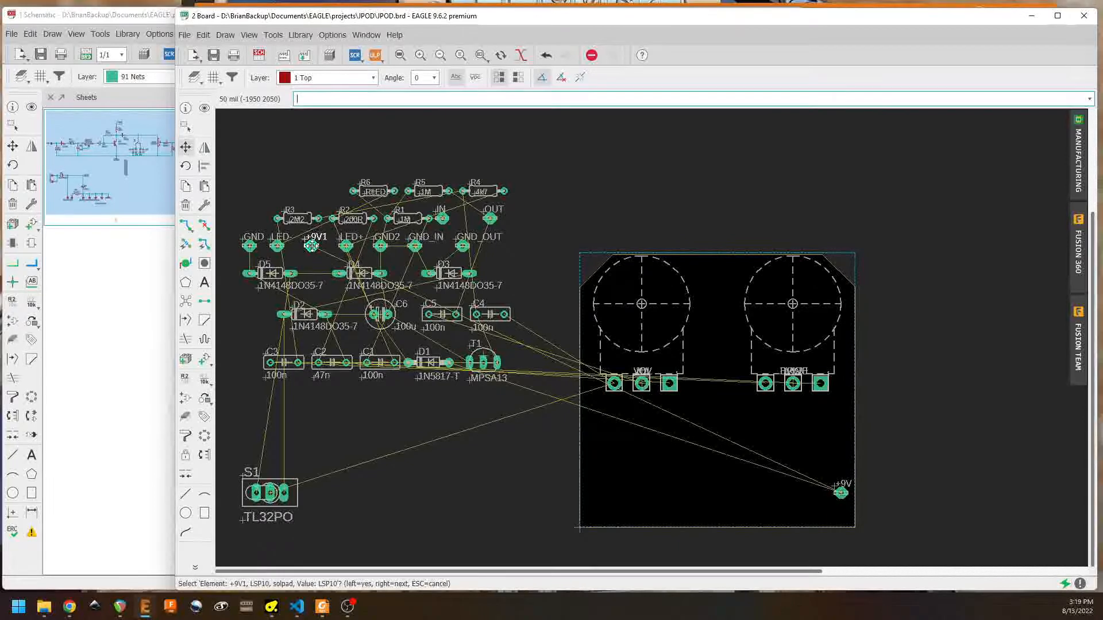
pyautogui.click(311, 246)
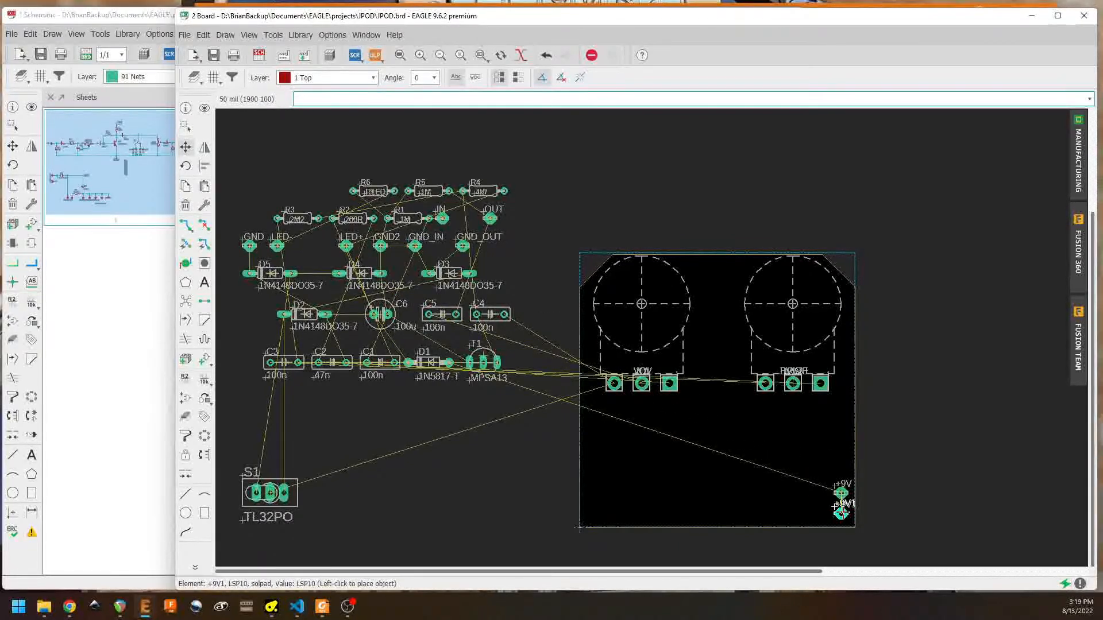
pyautogui.click(840, 507)
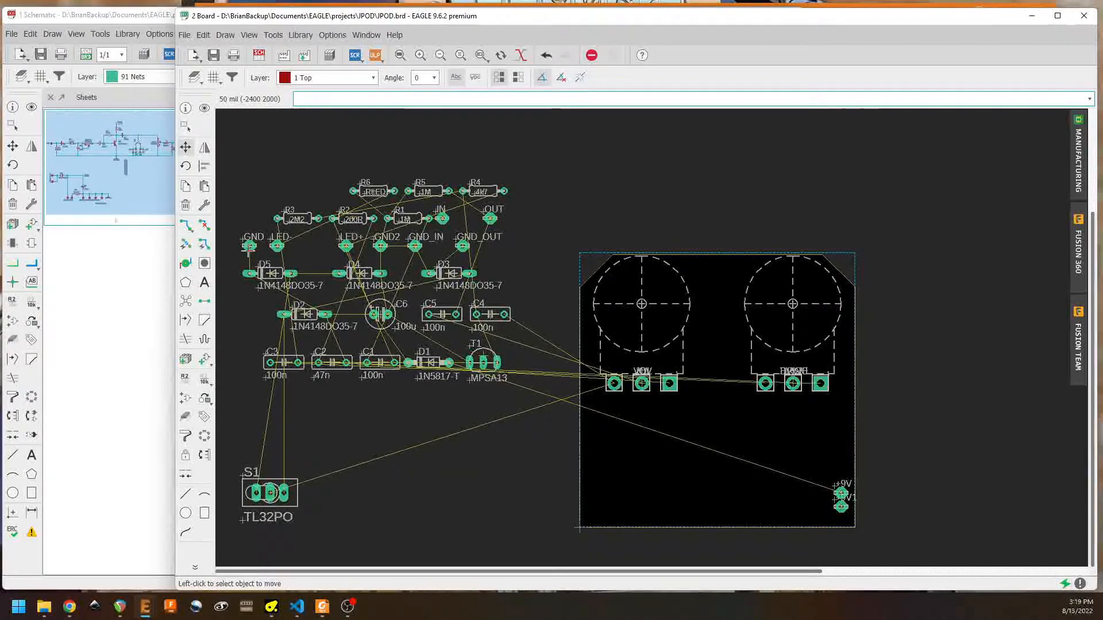
# Step: Stack the GND and GND2 pads above +9V at (1900 350) and (1900 450) mil, and recalculate the ratsnest to fill the pour
pyautogui.click(250, 245)
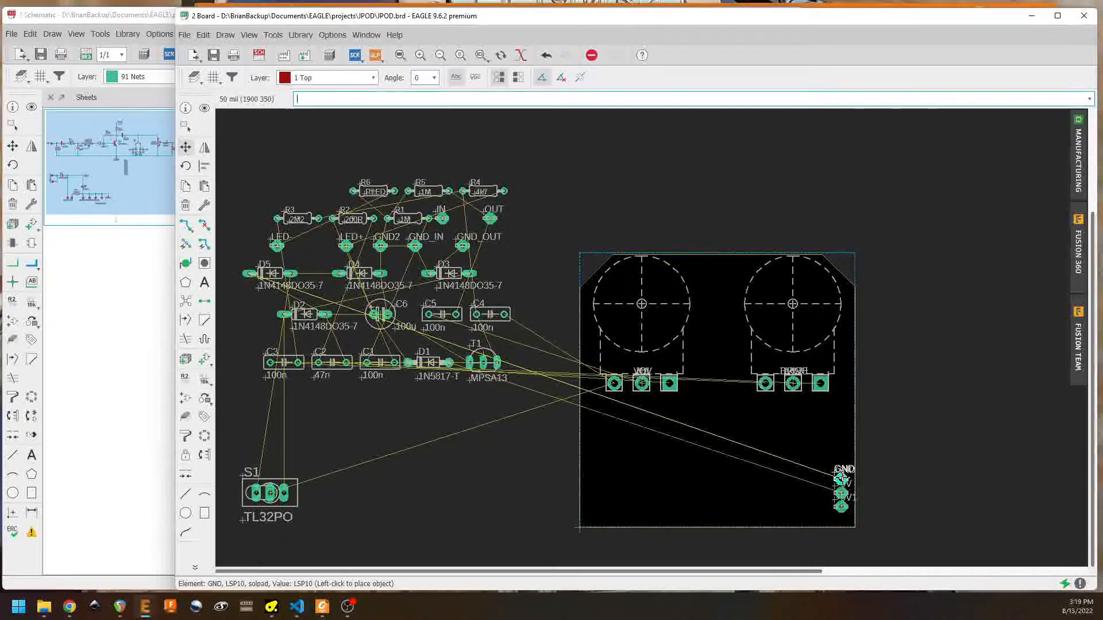
pyautogui.click(841, 480)
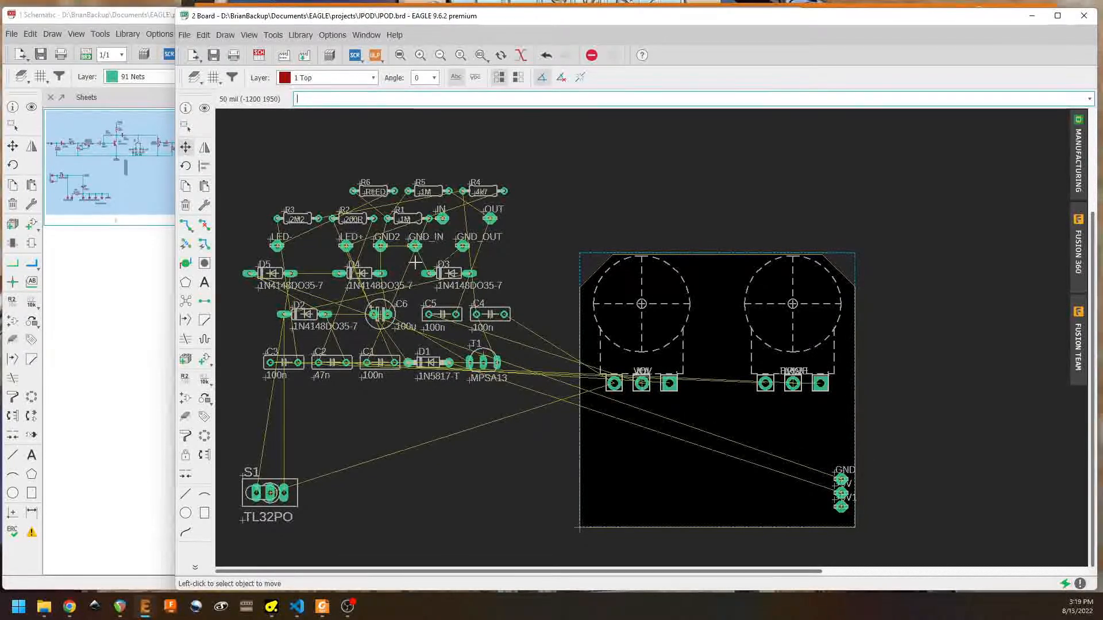
pyautogui.click(380, 245)
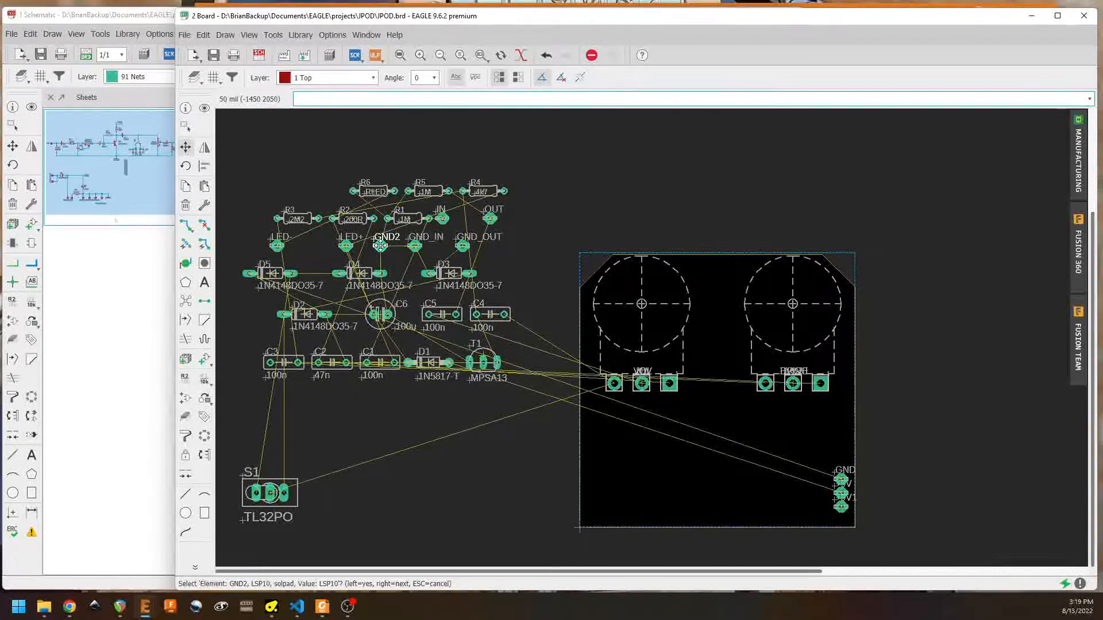
pyautogui.click(379, 245)
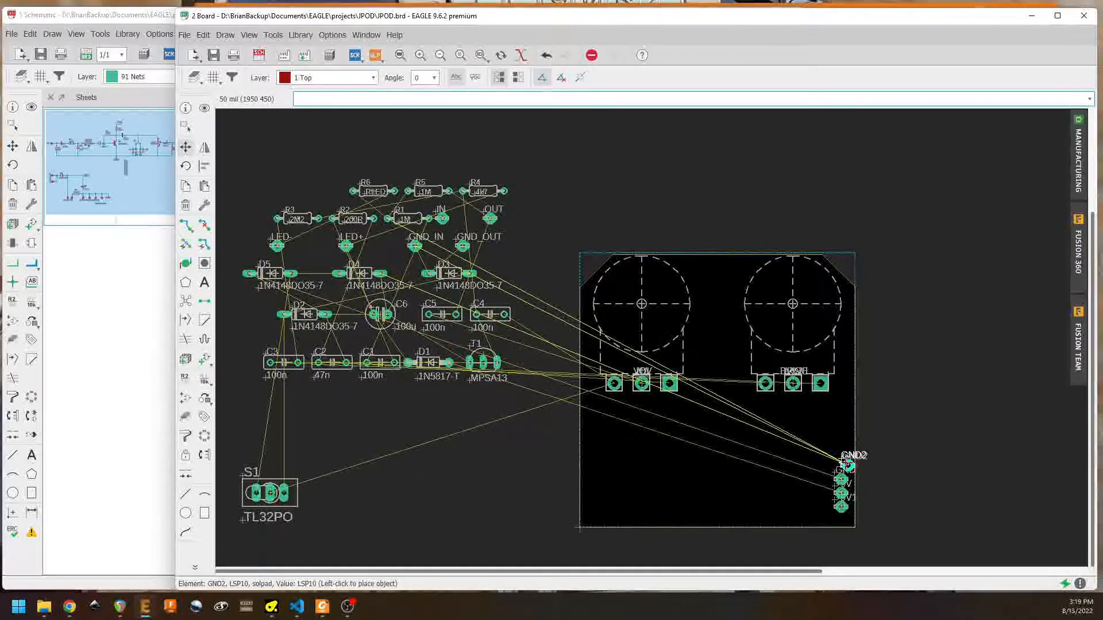
pyautogui.click(843, 464)
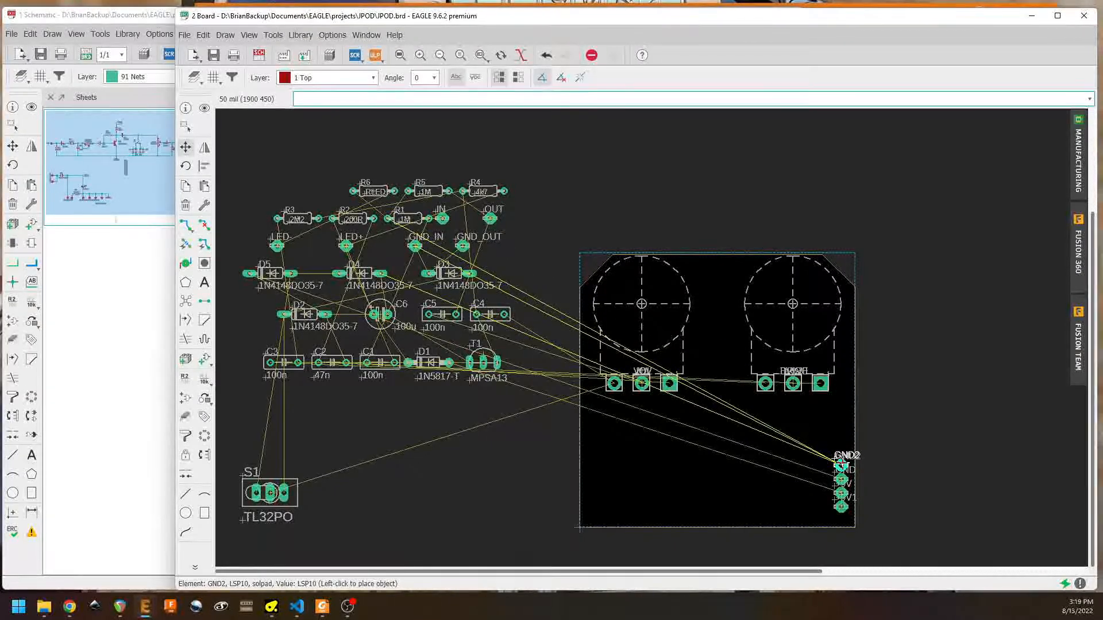
pyautogui.click(187, 301)
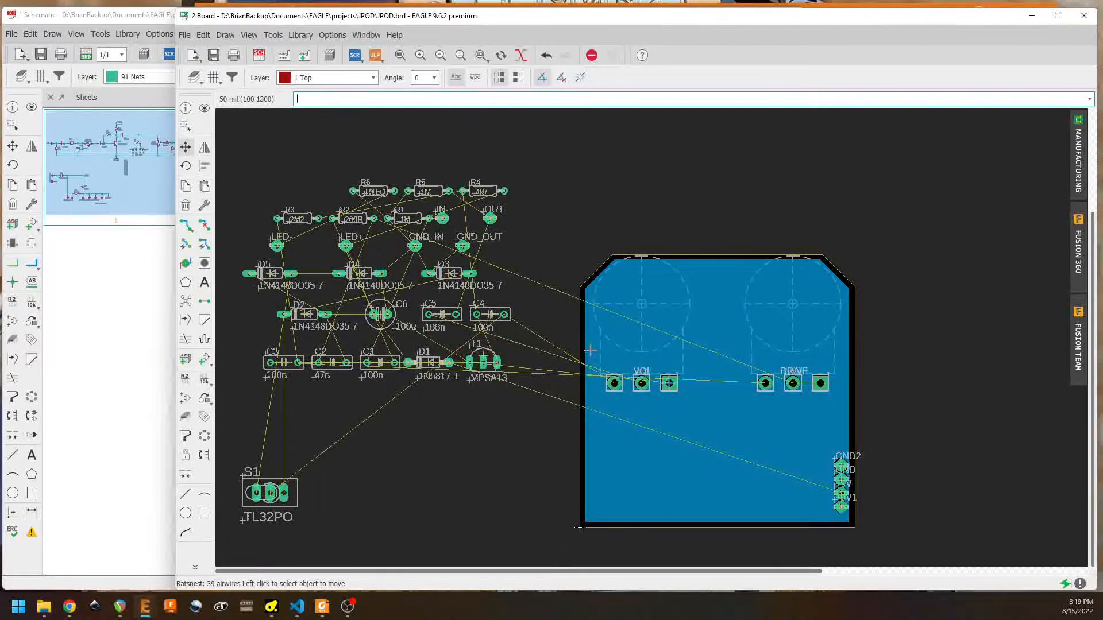
# Step: Place the IN and GND_IN pads along the board's lower edge, with GND_IN near the lower-left corner
pyautogui.click(441, 218)
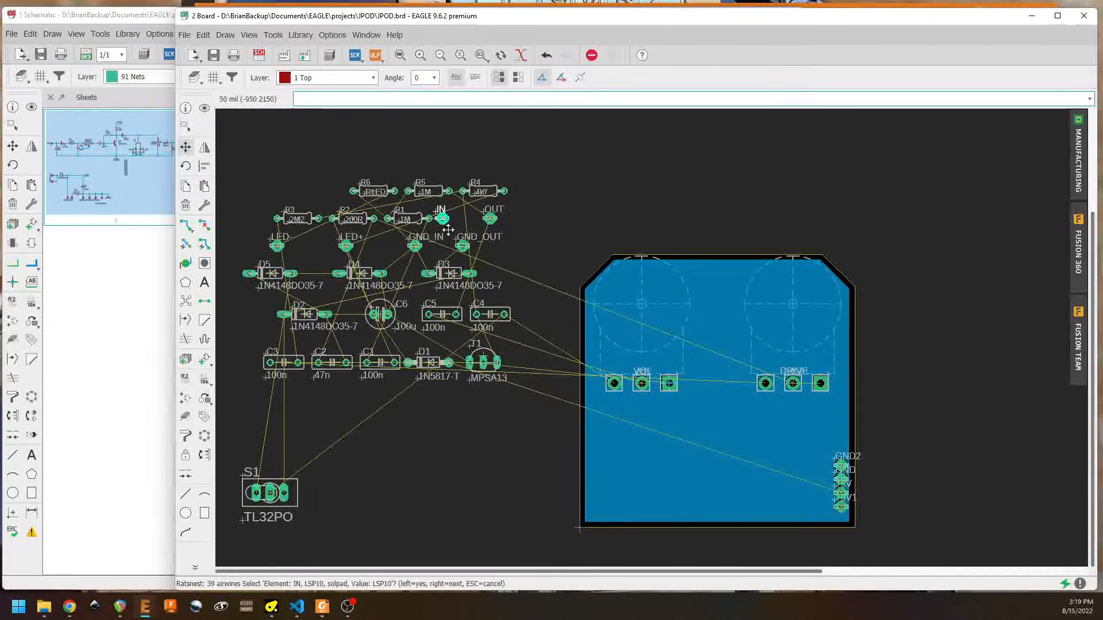
pyautogui.click(441, 218)
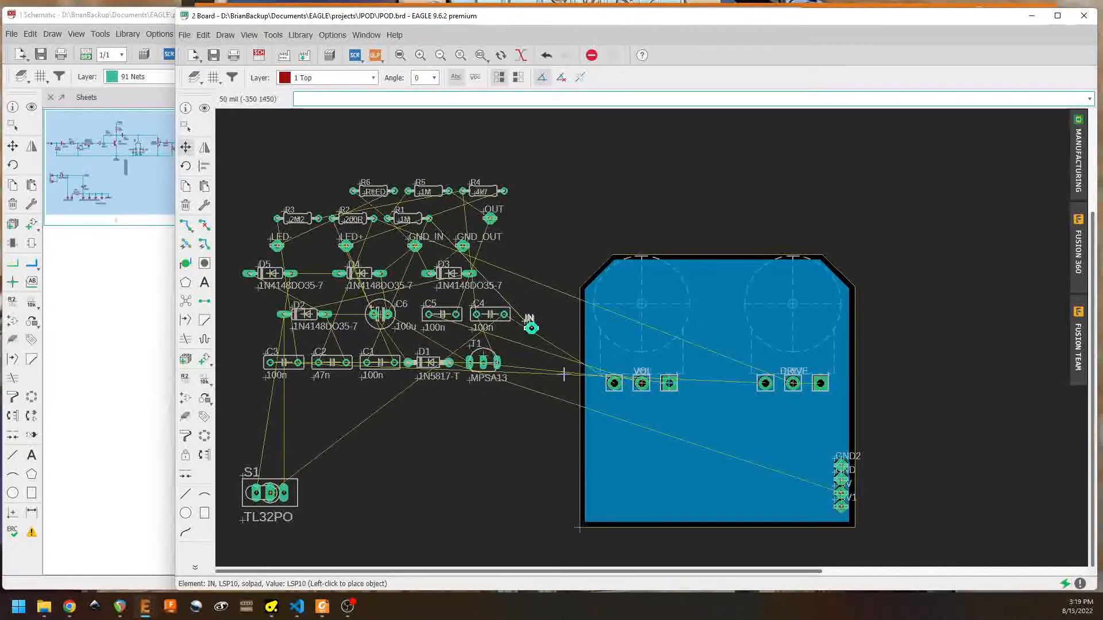
pyautogui.click(661, 513)
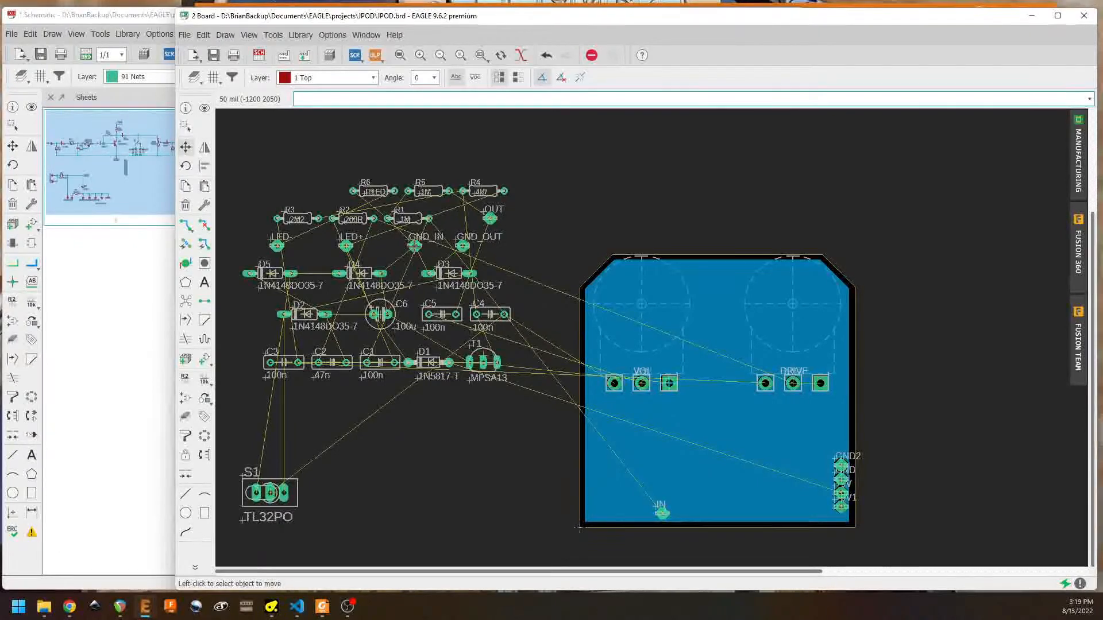
pyautogui.click(414, 246)
pyautogui.click(414, 246)
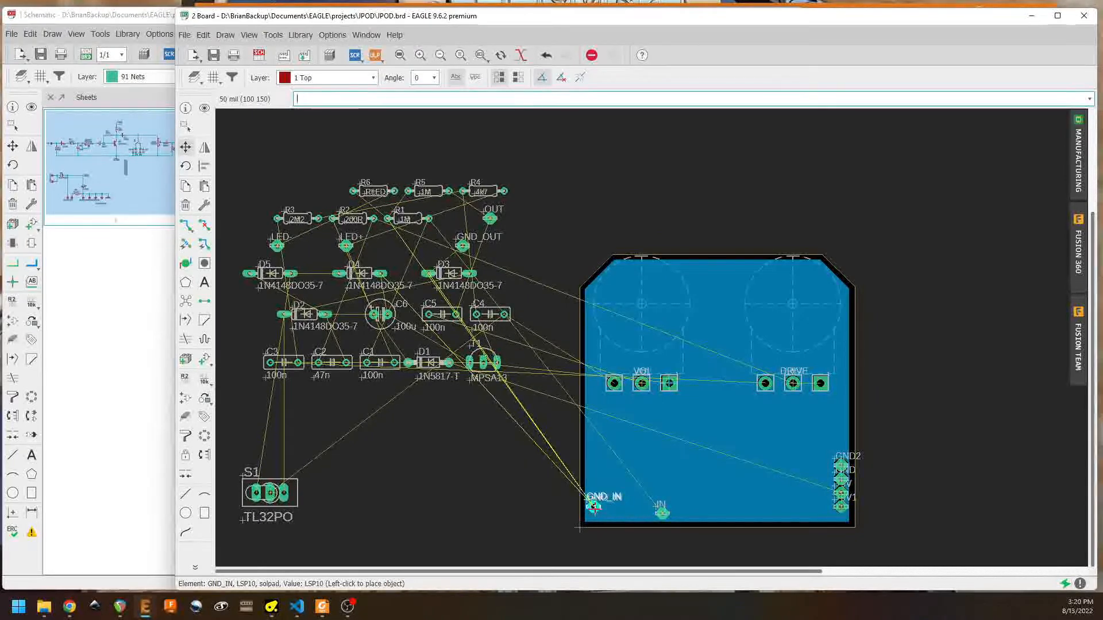
pyautogui.click(593, 512)
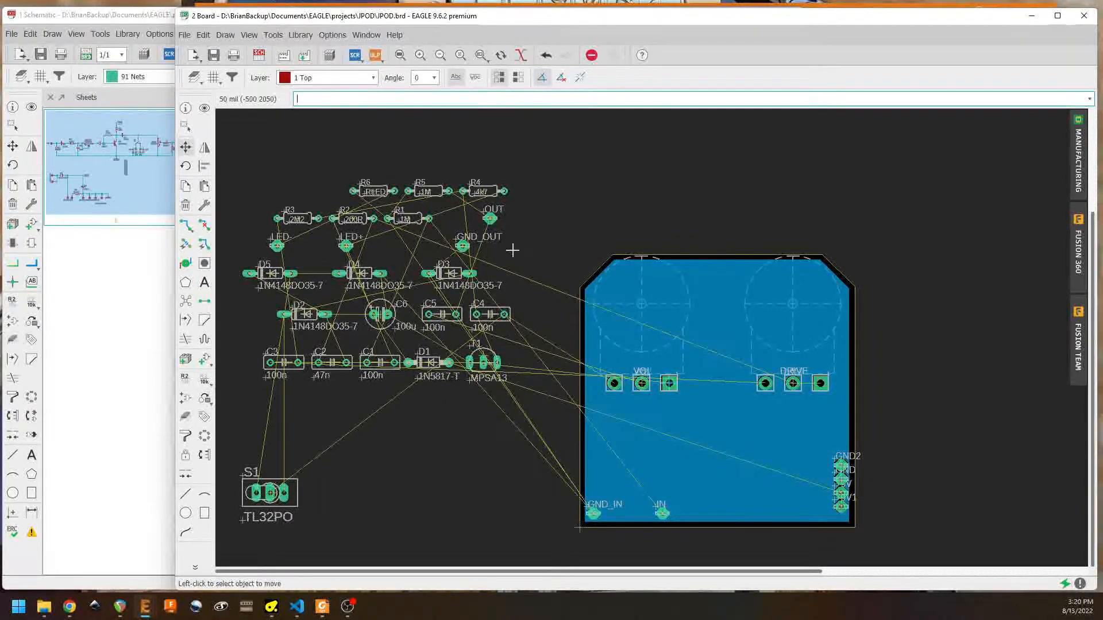
# Step: Place the OUT pad at (1350 100) mil on the lower edge and shift the IN pad closer to it
pyautogui.click(490, 218)
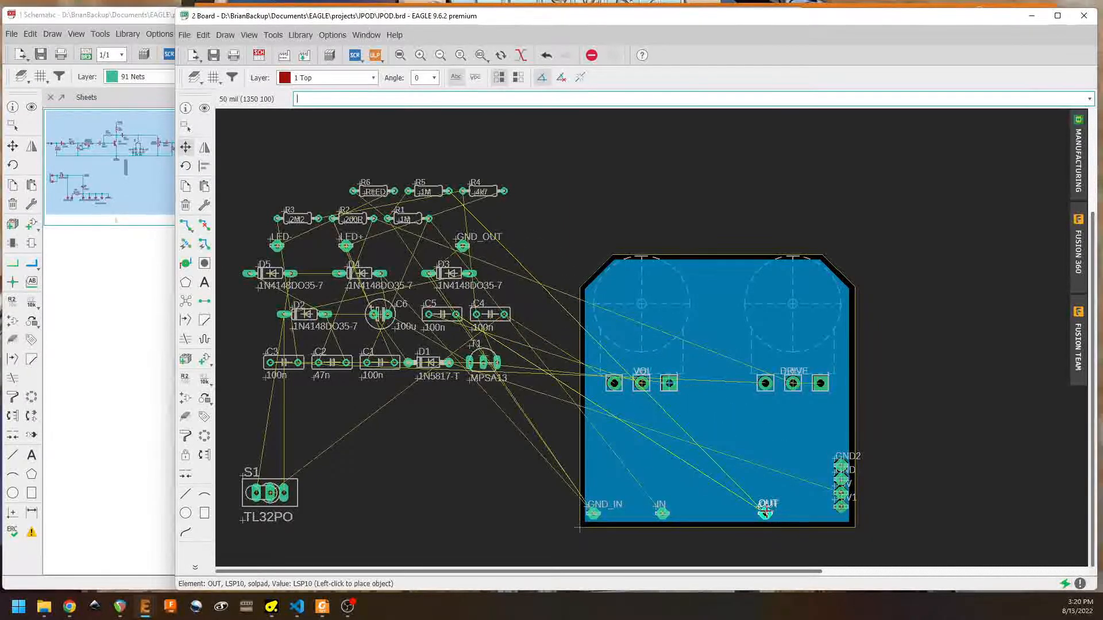
pyautogui.click(765, 511)
pyautogui.click(662, 512)
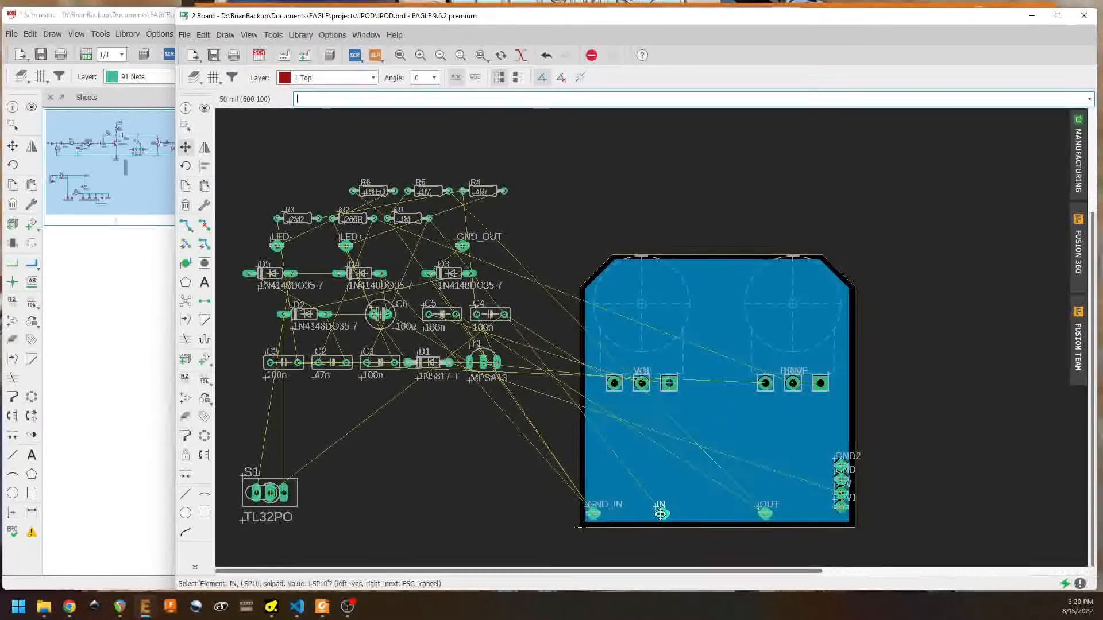
pyautogui.click(696, 512)
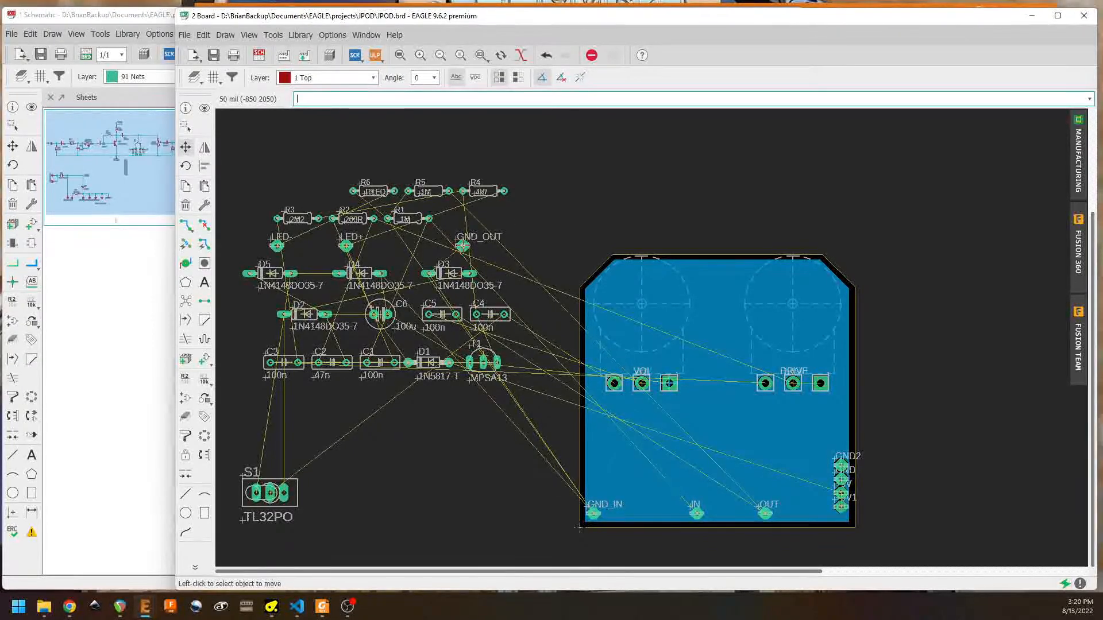
# Step: Set the GND_OUT, GND2 and GND pads aside, outside the board beyond its lower-right edge
pyautogui.click(462, 245)
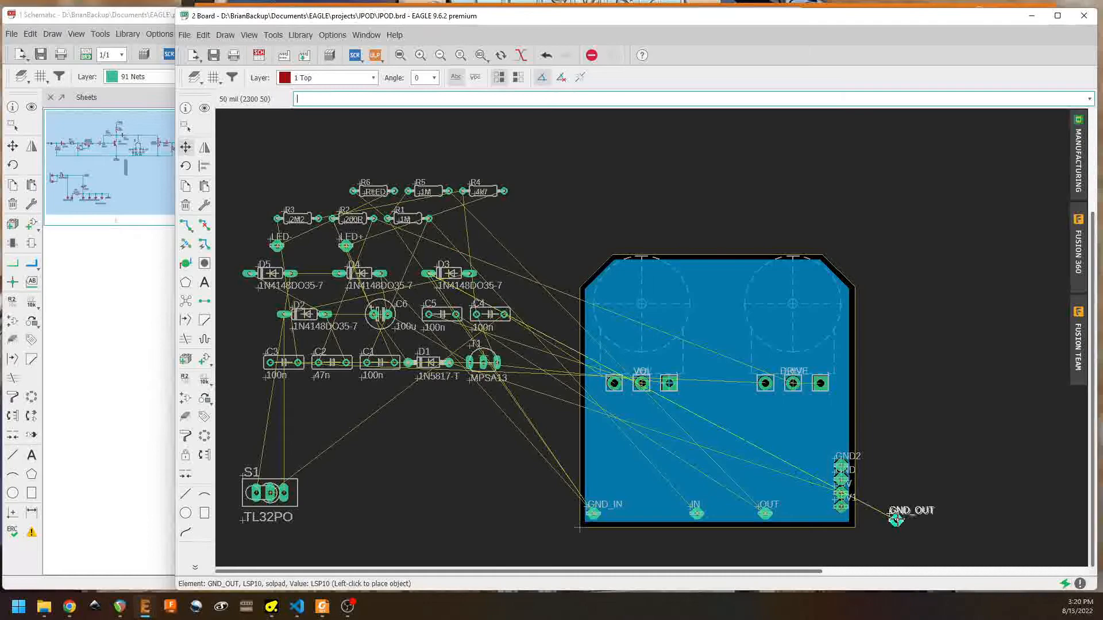
pyautogui.click(896, 520)
pyautogui.click(856, 465)
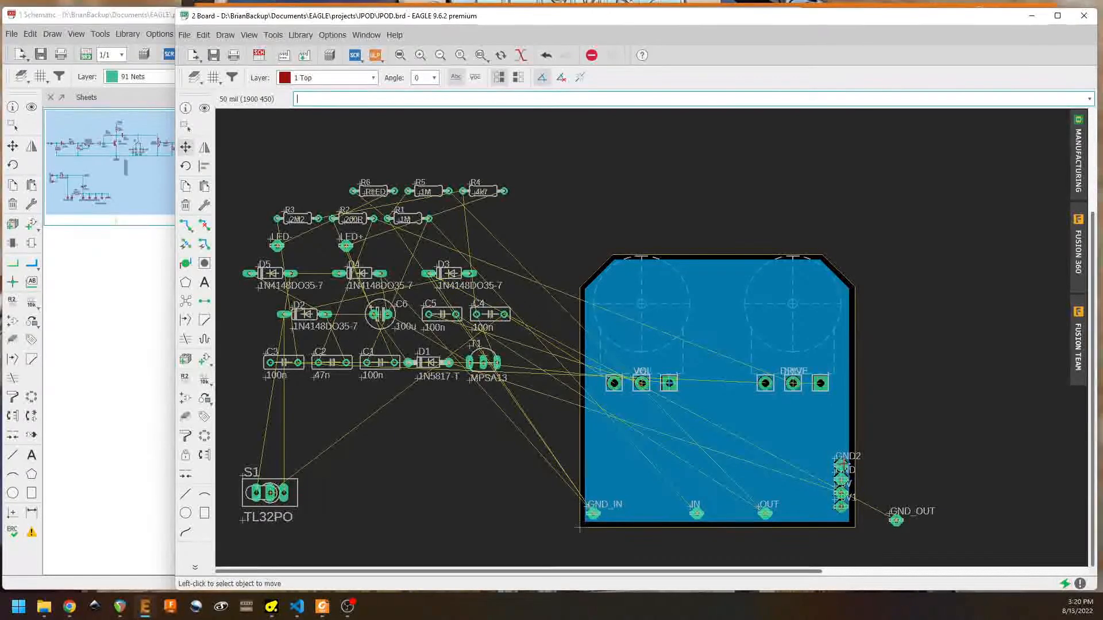
pyautogui.click(958, 465)
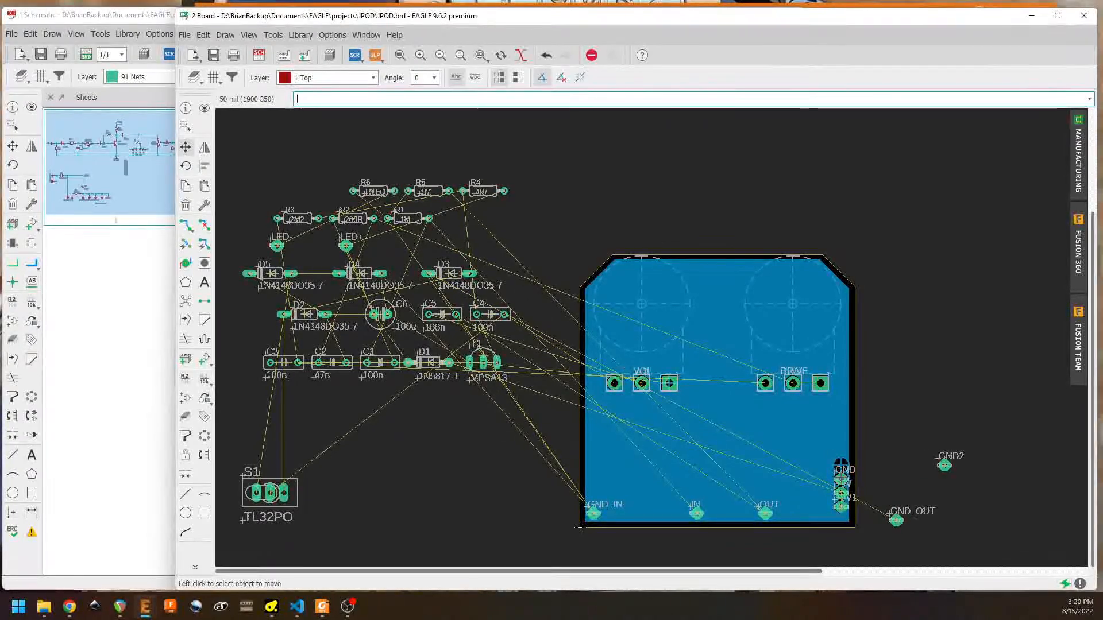
pyautogui.click(840, 479)
pyautogui.click(841, 480)
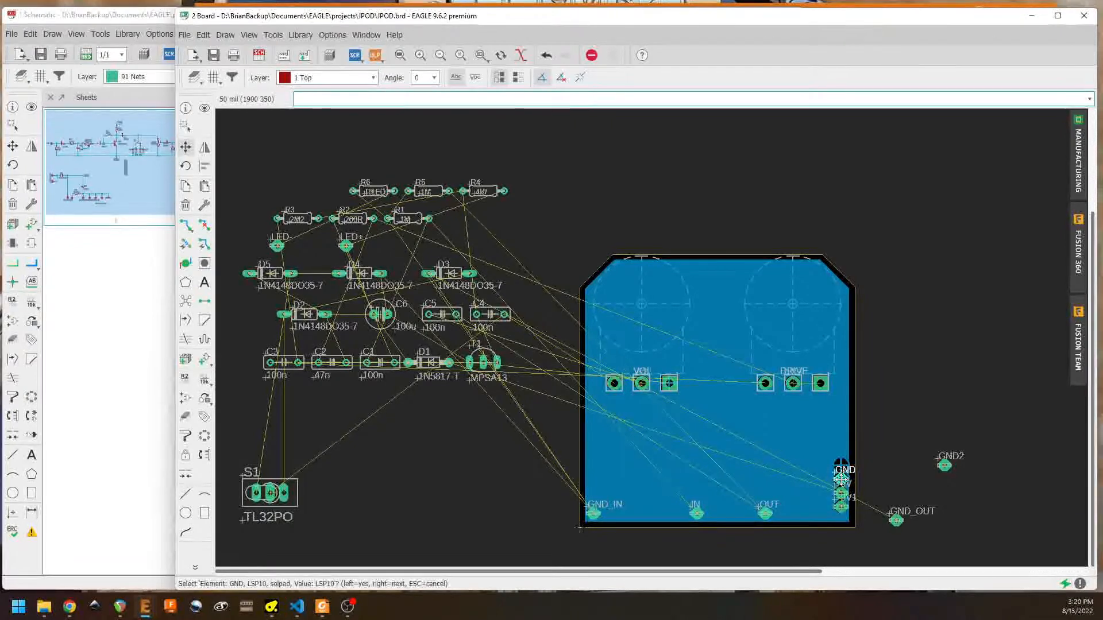
pyautogui.click(923, 478)
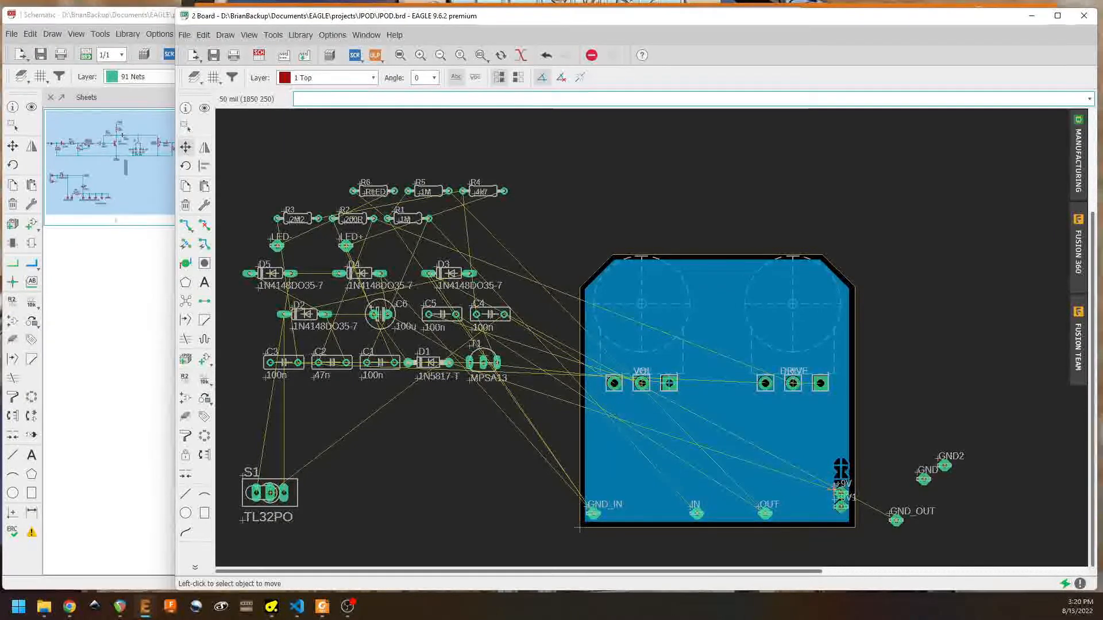
# Step: Move the +9V pad up to the top position of the right-edge pad column and the +9V1 pad directly below it
pyautogui.click(841, 493)
pyautogui.click(841, 493)
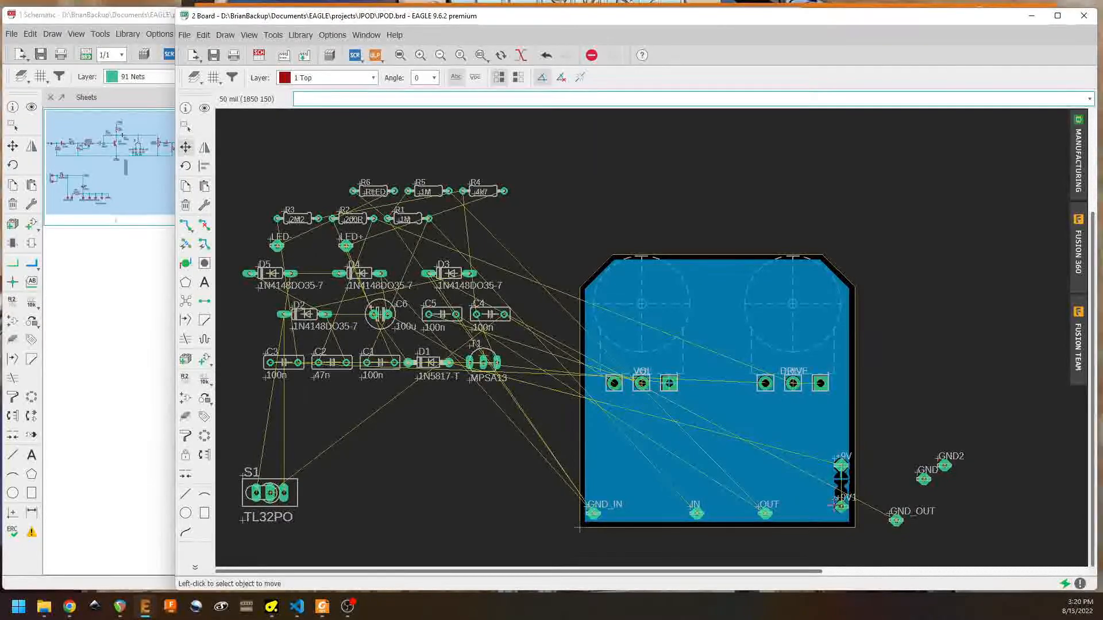
pyautogui.click(841, 506)
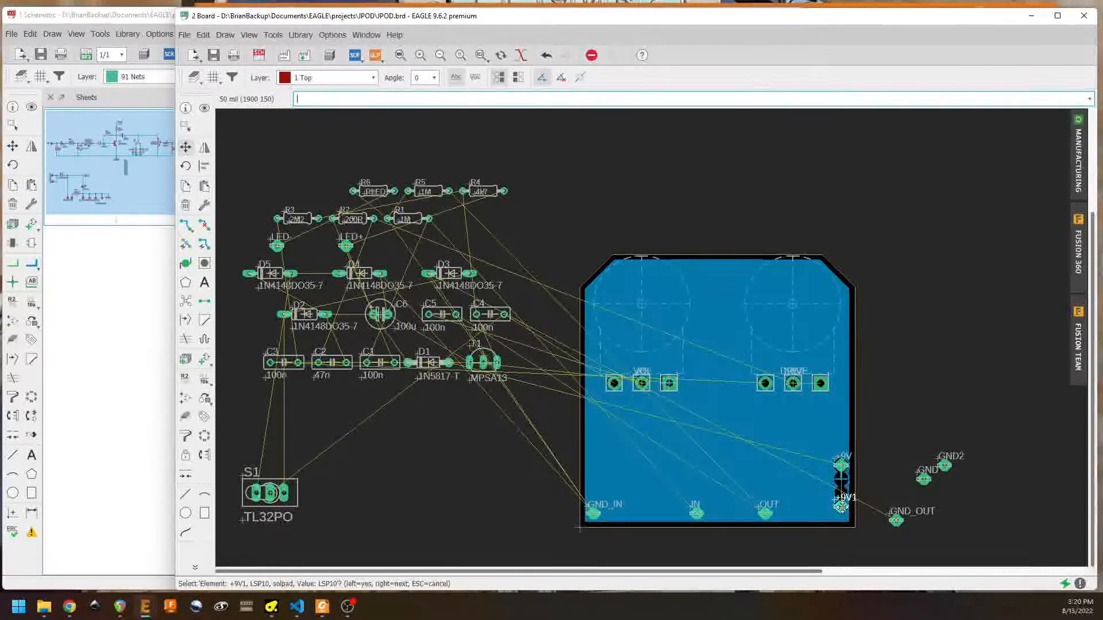
pyautogui.click(840, 479)
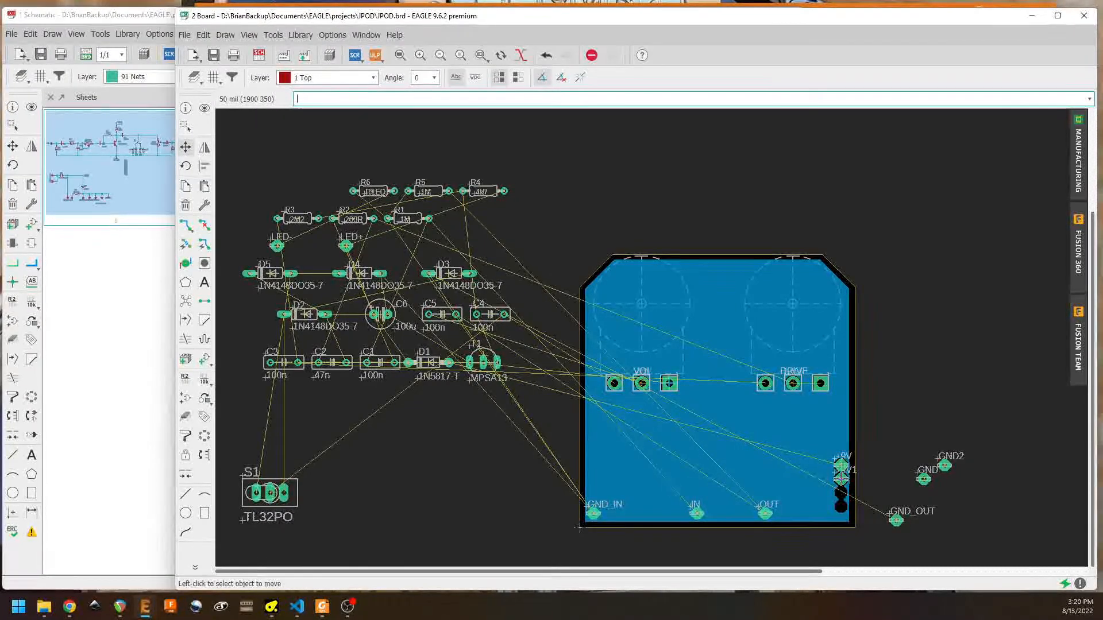
# Step: Place the GND_OUT pad at (1900 100) mil in the board's lower-right corner
pyautogui.click(896, 520)
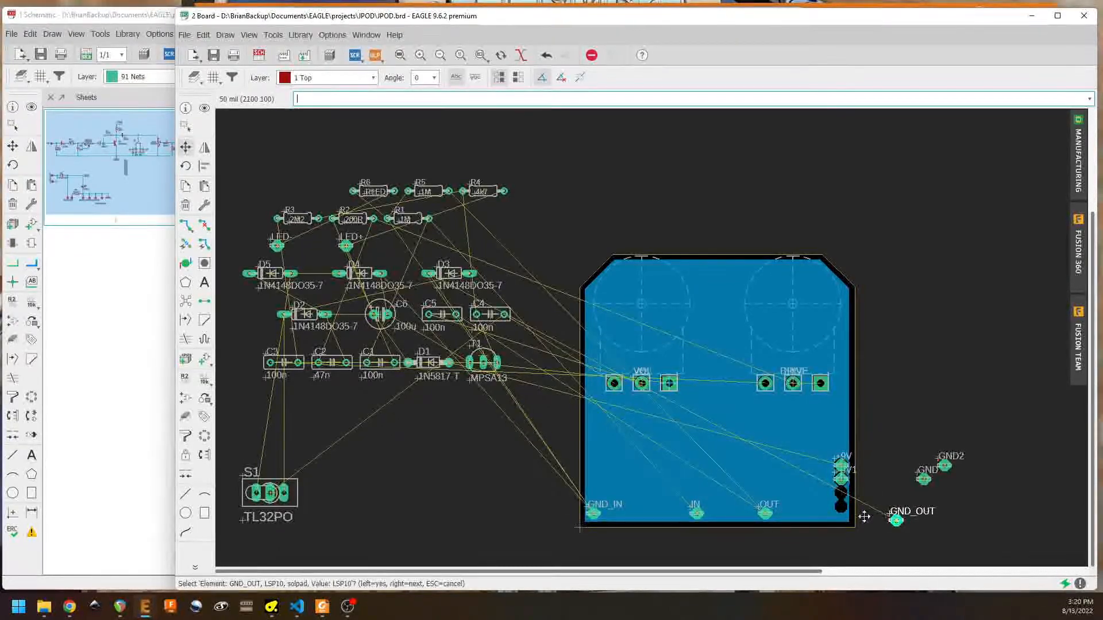
pyautogui.click(896, 519)
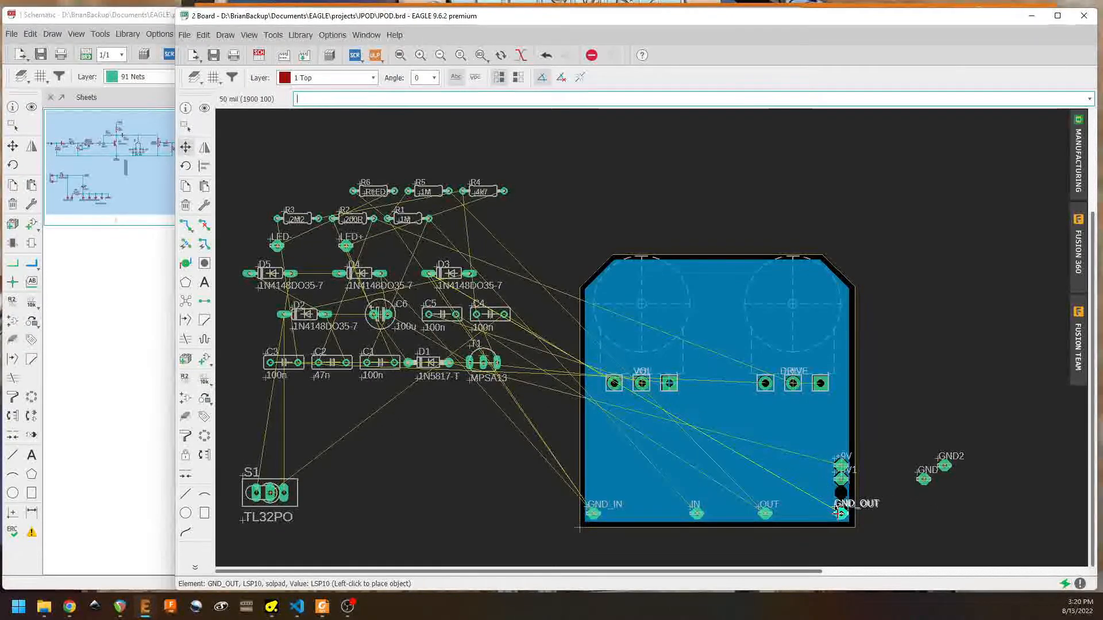
pyautogui.click(840, 513)
# Step: Shift the +9V pad up in the right-edge pad column and the +9V1 pad up to (1900 400) mil
pyautogui.click(840, 462)
pyautogui.click(840, 462)
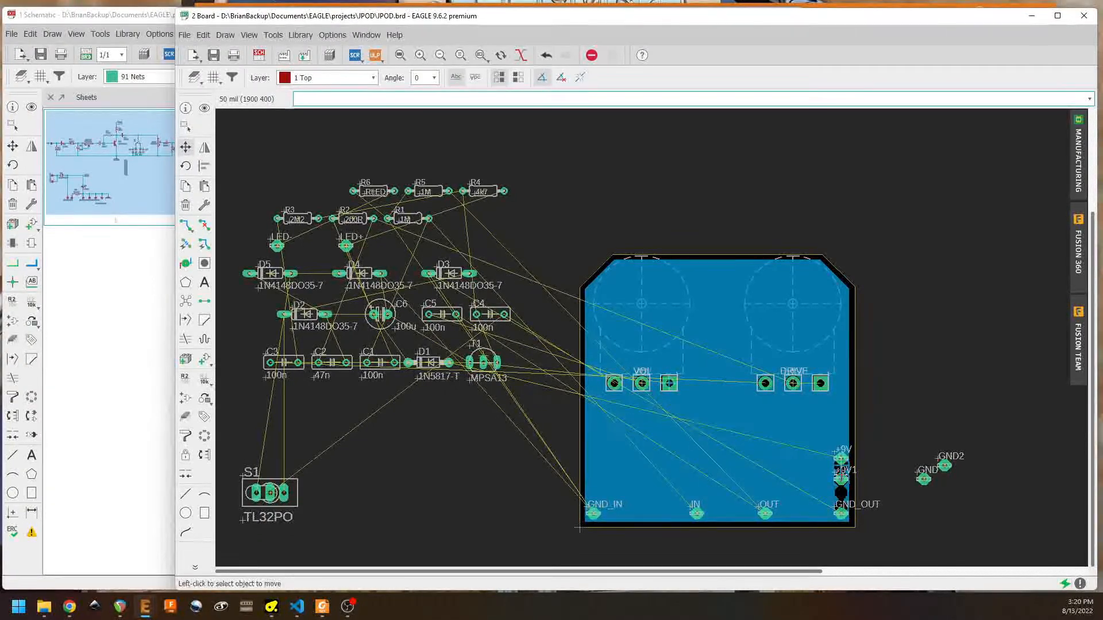
pyautogui.click(840, 478)
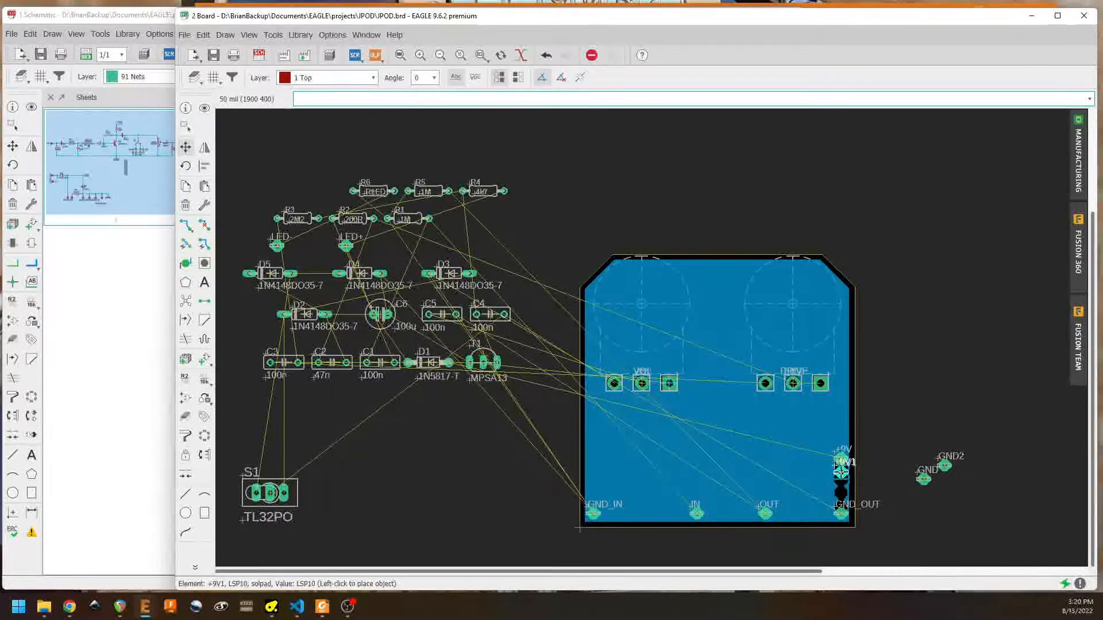
# Step: Place the GND and GND2 pads in the right-edge column between GND_OUT and +9V1, with GND2 above GND, and recalculate the ratsnest
pyautogui.click(924, 477)
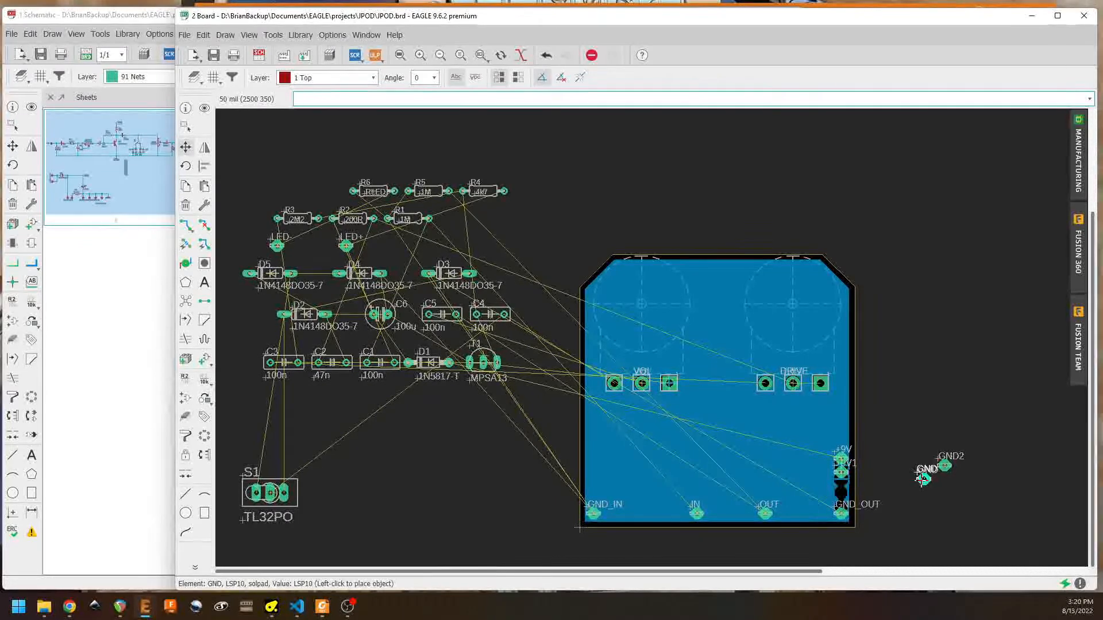
pyautogui.click(840, 498)
pyautogui.click(944, 465)
pyautogui.click(840, 476)
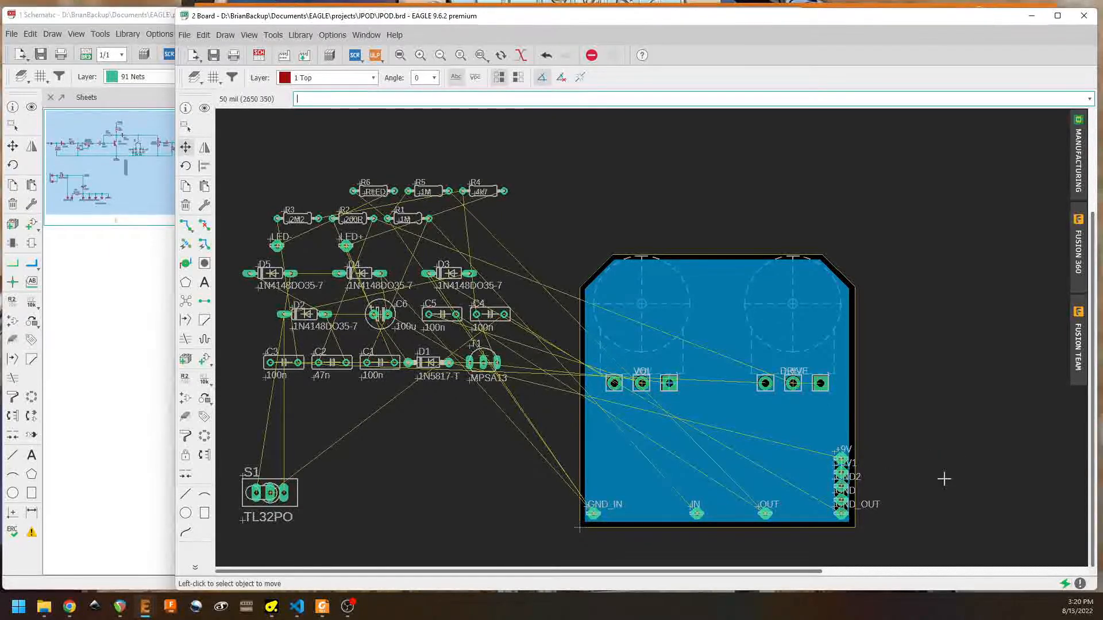
pyautogui.click(185, 300)
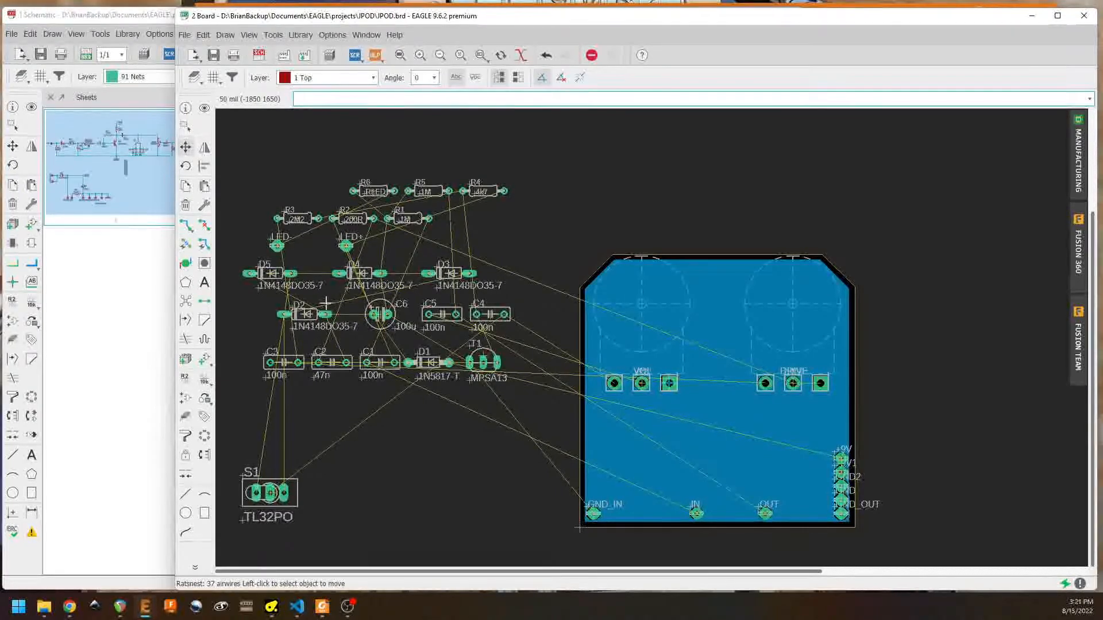
# Step: Place the LED+ and LED- pads side by side between IN and OUT, and switch S1 above them at (1000 550) mil
pyautogui.click(346, 246)
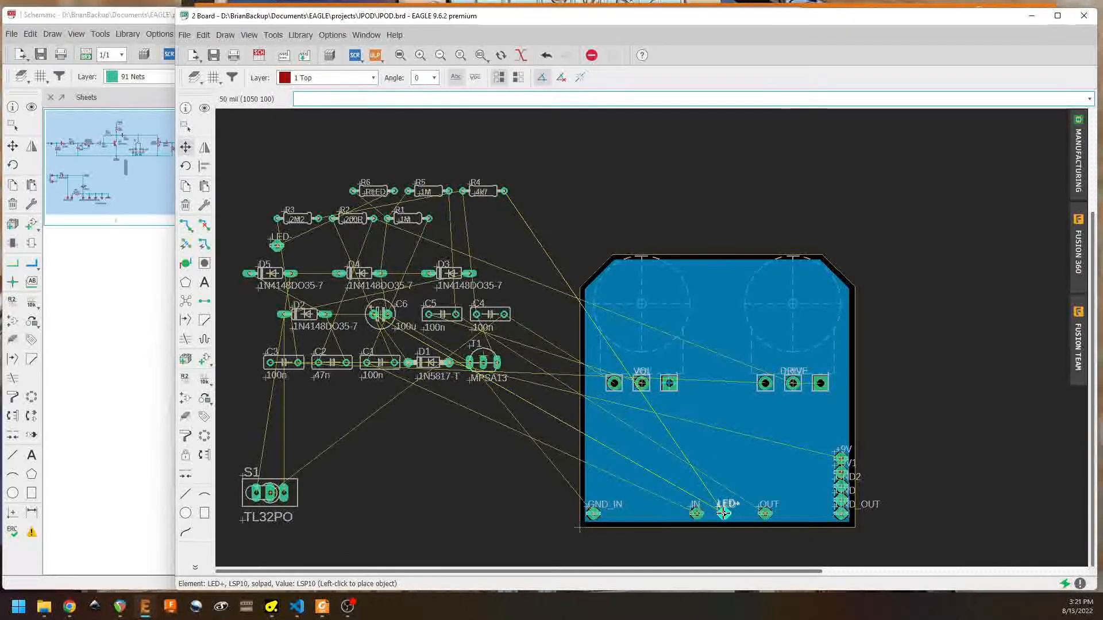
pyautogui.click(724, 513)
pyautogui.click(277, 246)
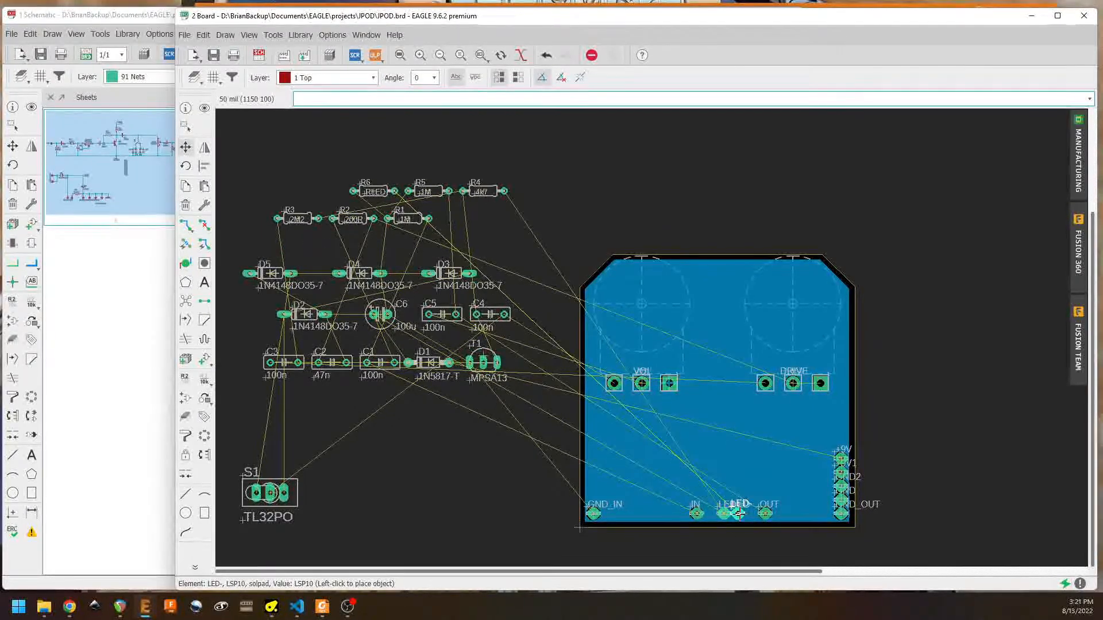
pyautogui.click(737, 513)
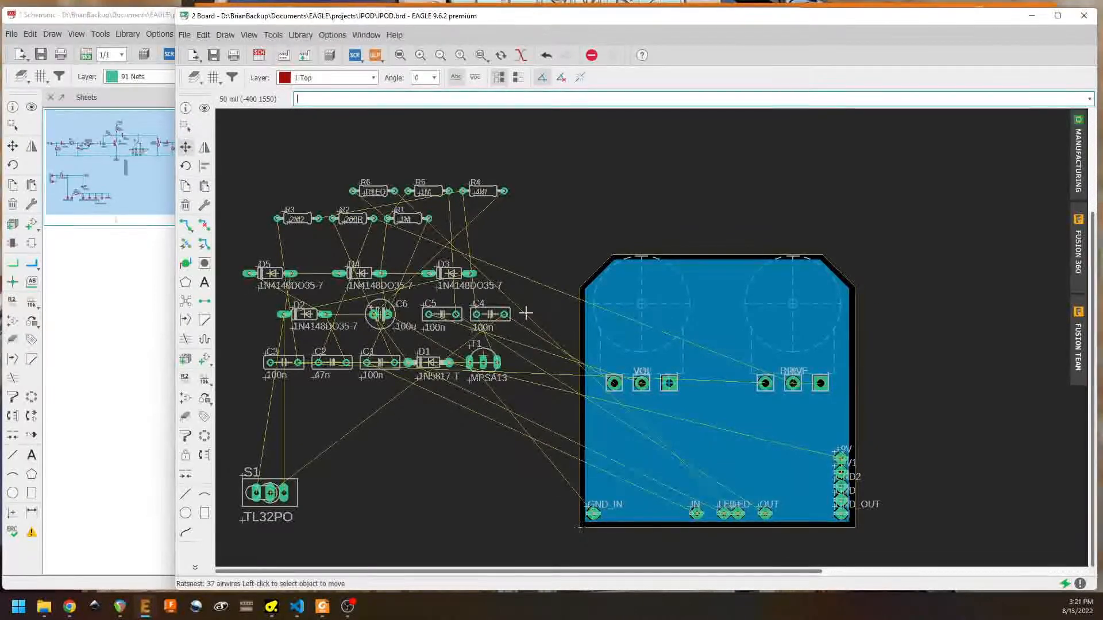
pyautogui.click(270, 492)
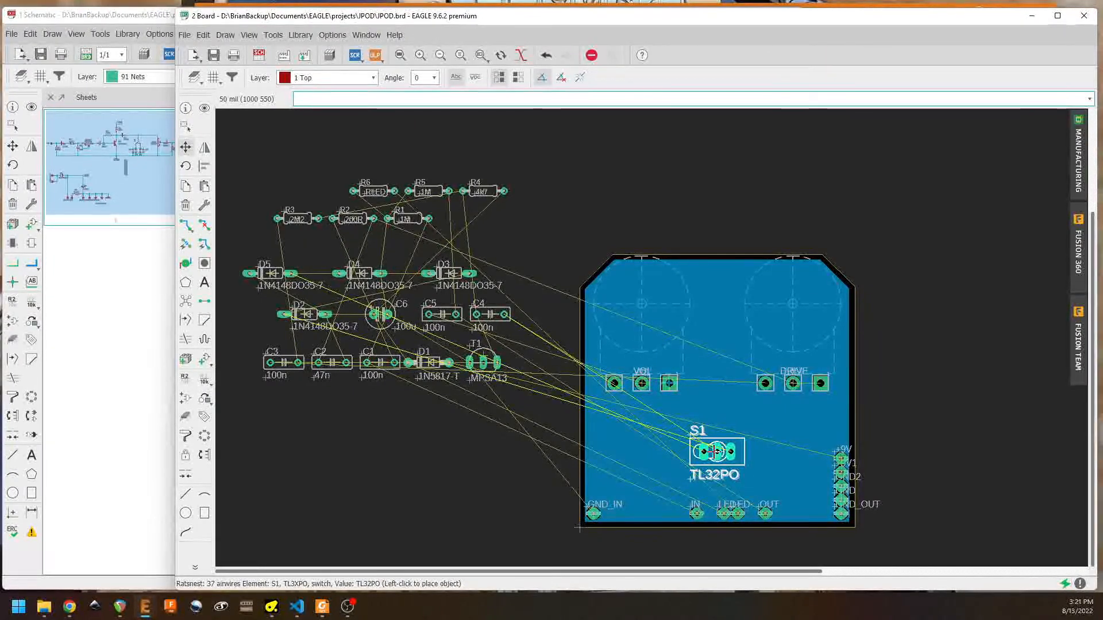
pyautogui.click(715, 452)
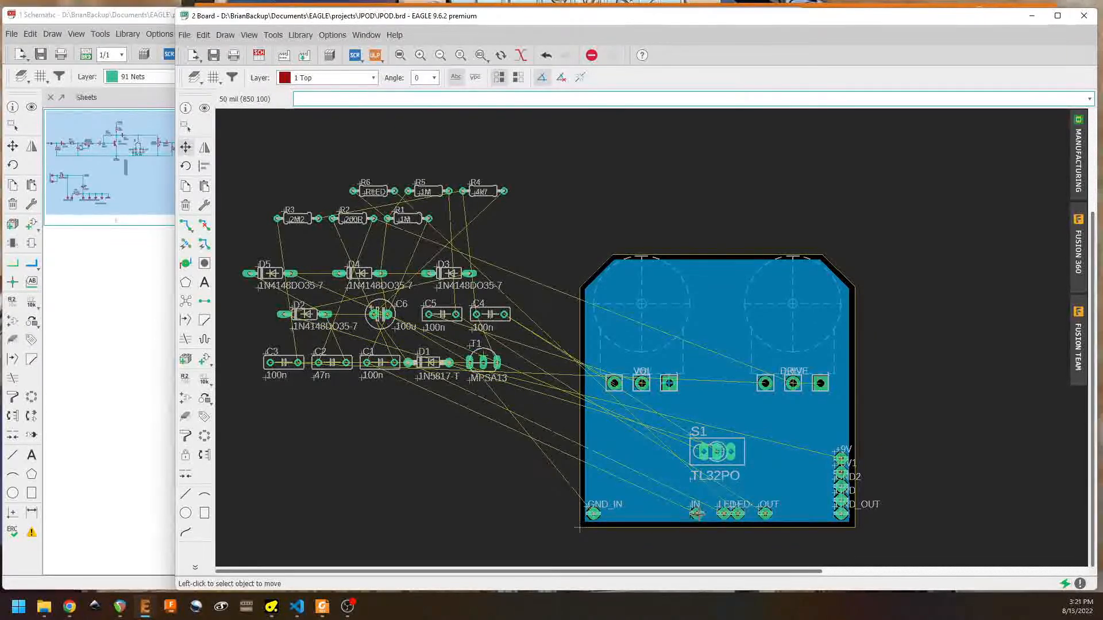
# Step: Re-space the lower-edge pads with IN at (700 100), LED+ at (950 100), LED- at (1050 100) and OUT at (1300 100) mil, and recalculate the ratsnest
pyautogui.click(697, 513)
pyautogui.click(696, 513)
pyautogui.click(696, 513)
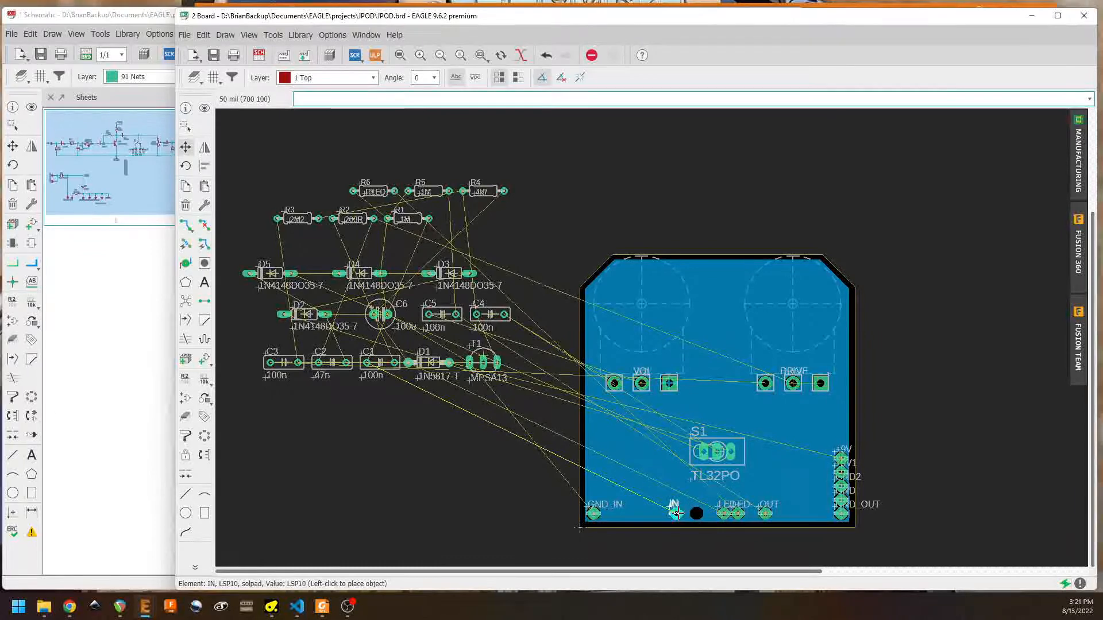
pyautogui.click(723, 513)
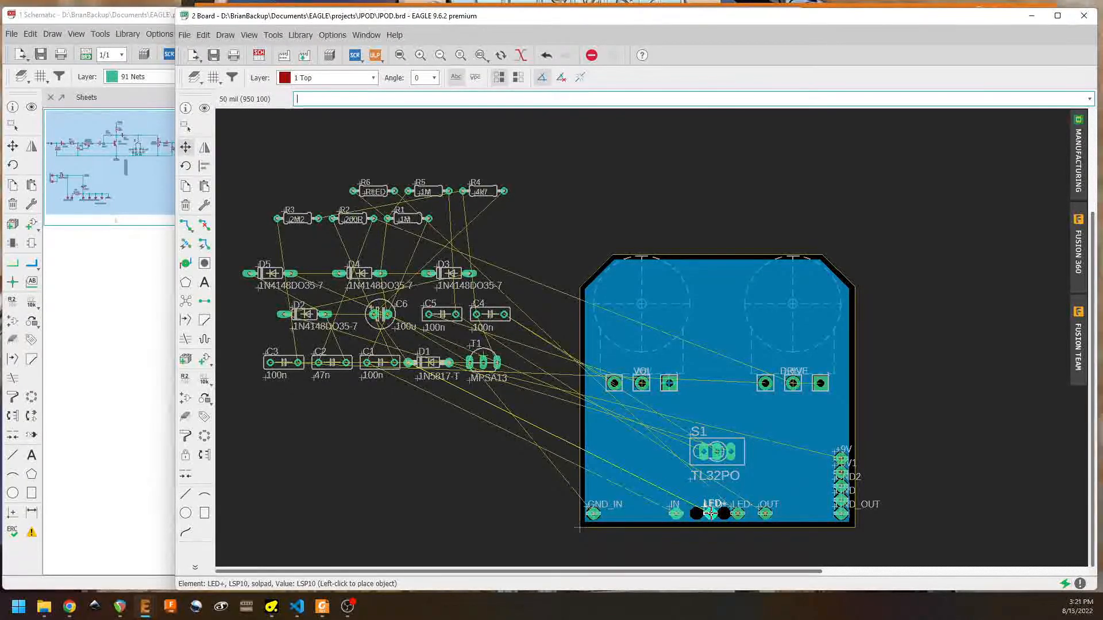
pyautogui.click(710, 513)
pyautogui.click(738, 513)
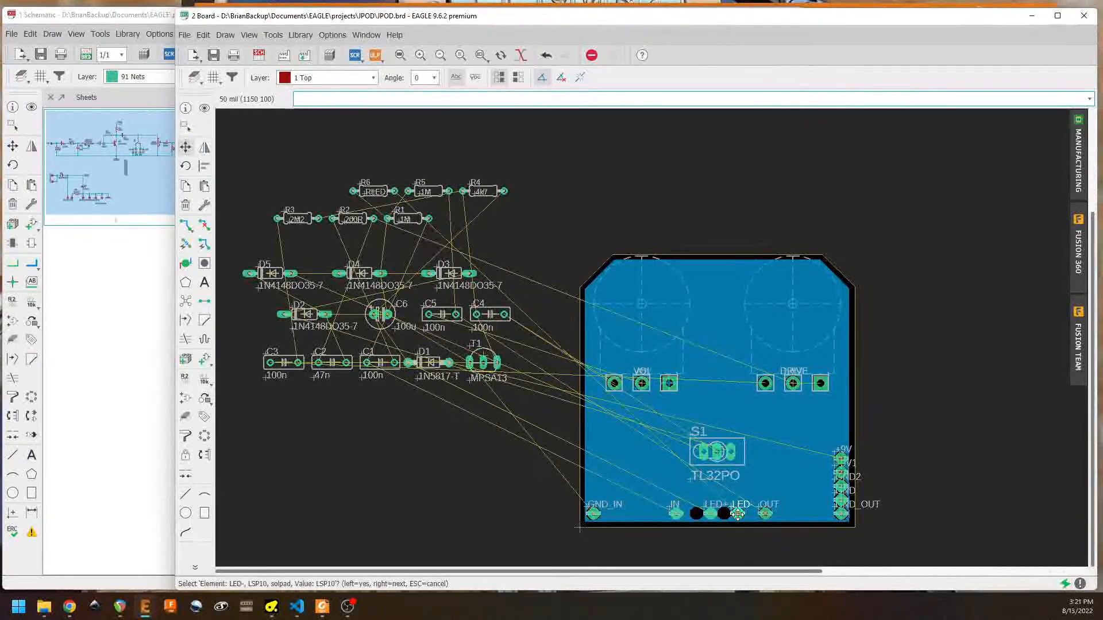
pyautogui.click(723, 513)
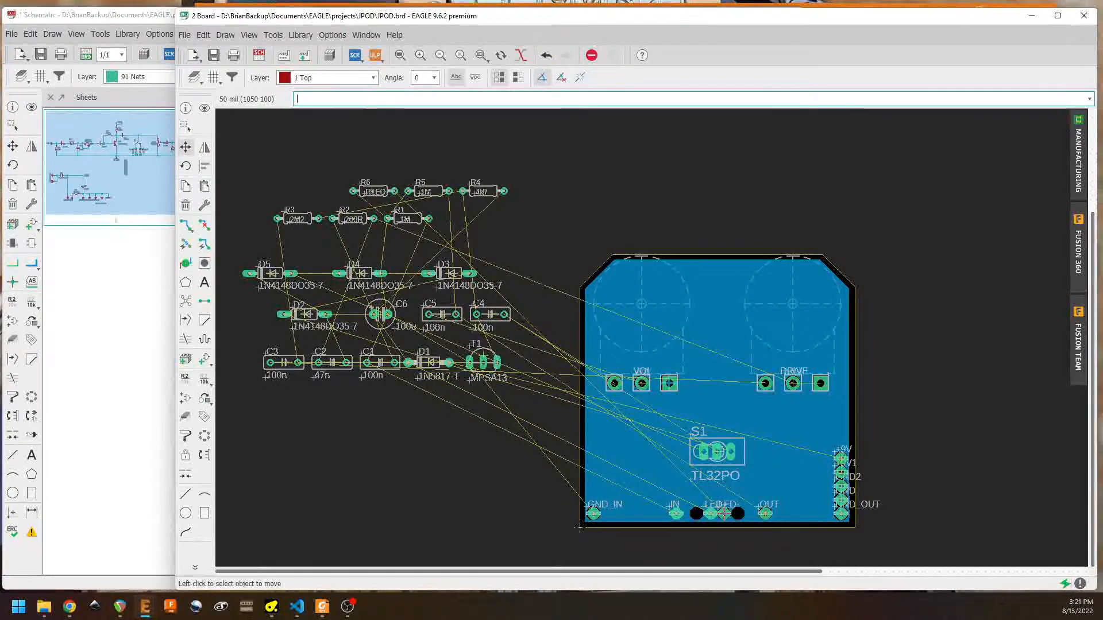
pyautogui.click(765, 513)
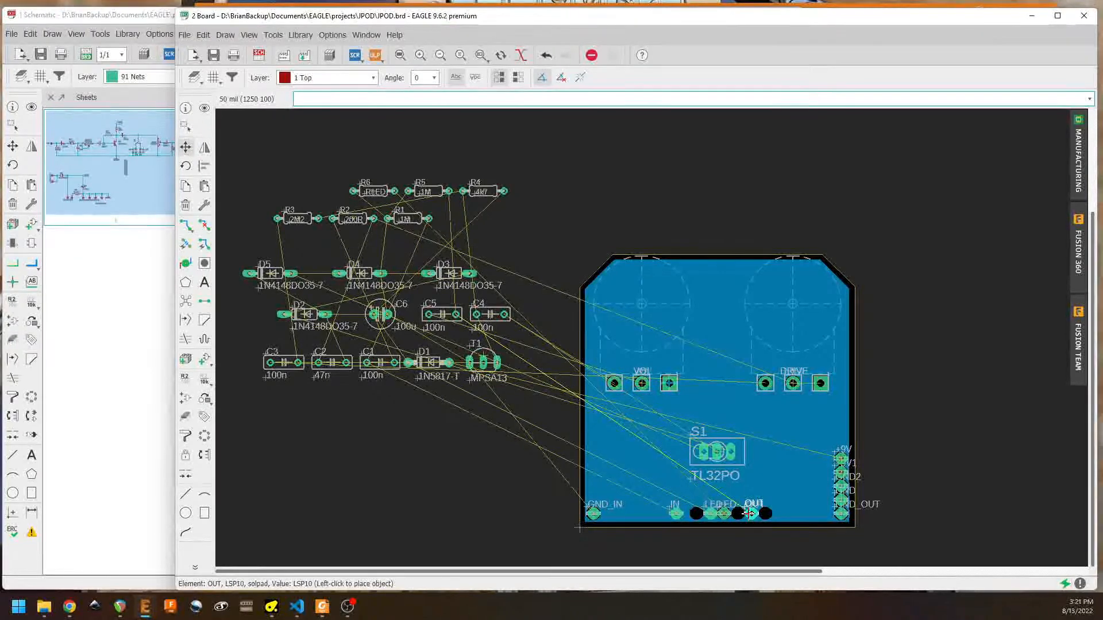
pyautogui.click(758, 513)
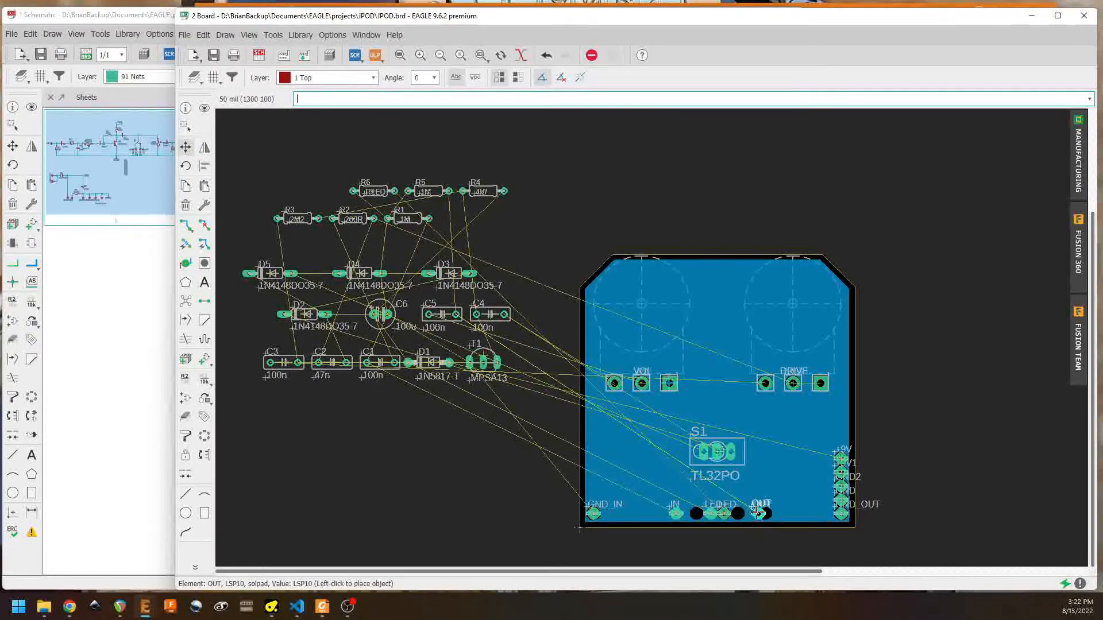
pyautogui.click(185, 301)
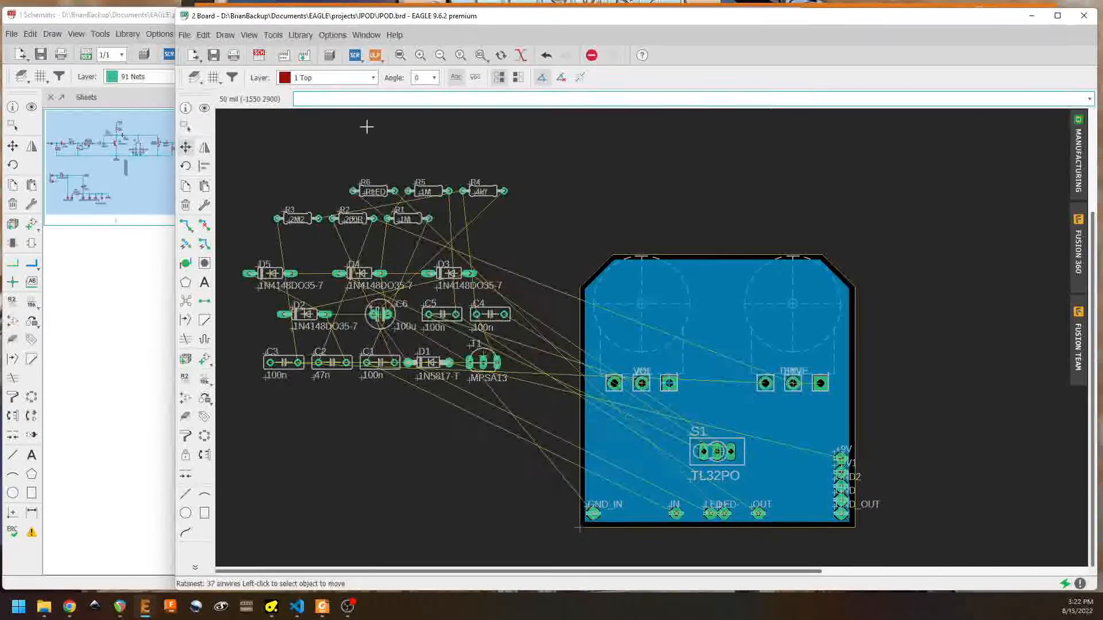
# Step: Place resistor R6 (RLED) at (1000 250) mil, between switch S1 and the LED pads, and recalculate the ratsnest
pyautogui.click(373, 191)
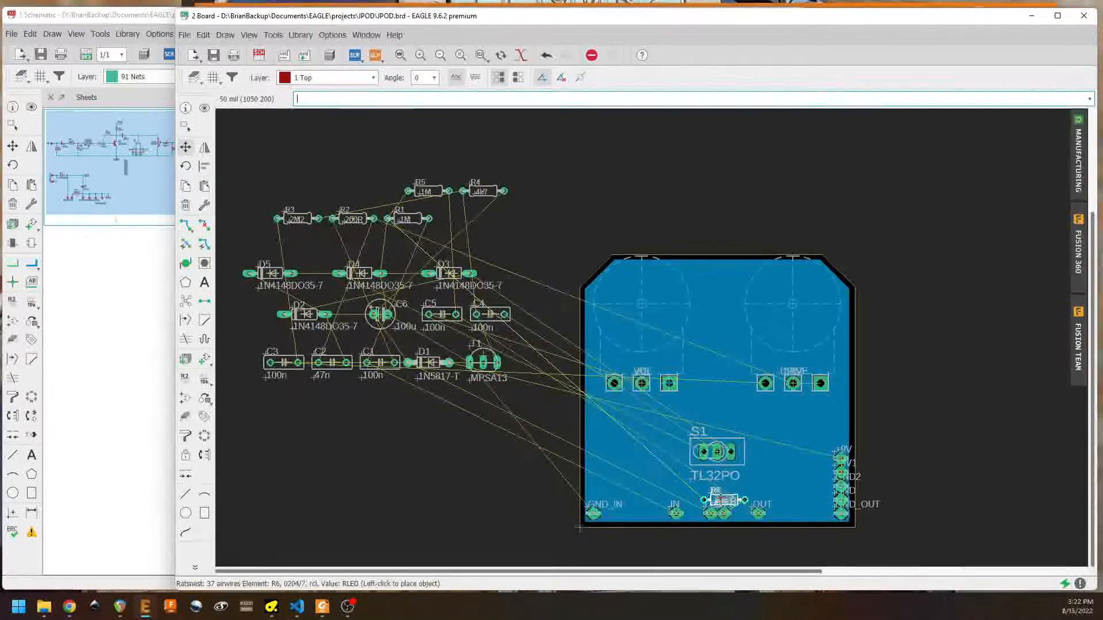
pyautogui.click(717, 493)
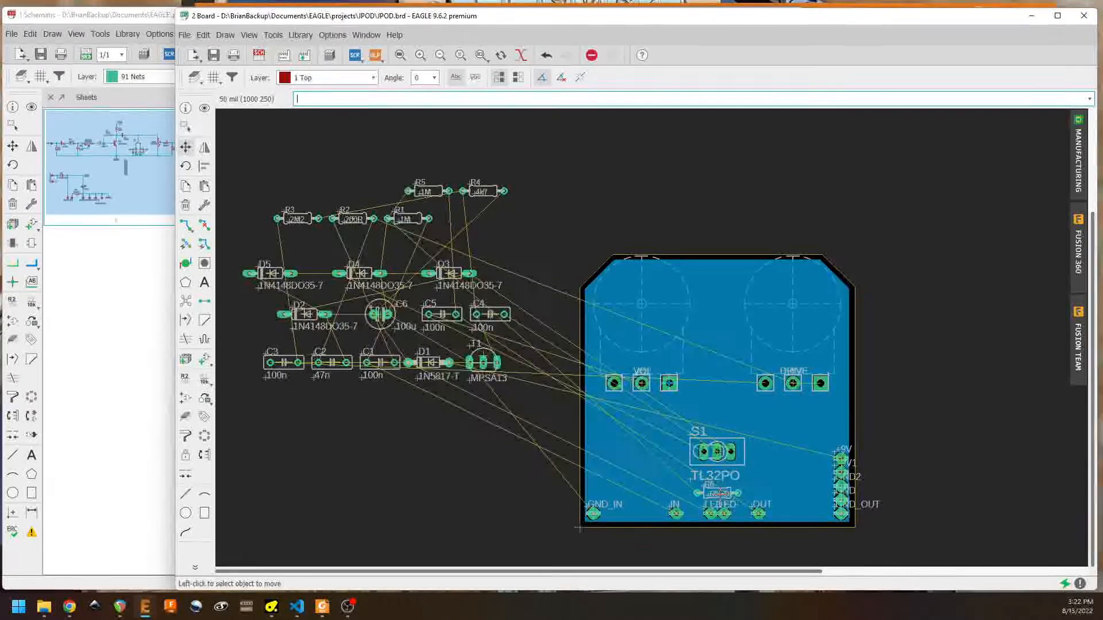
pyautogui.click(186, 301)
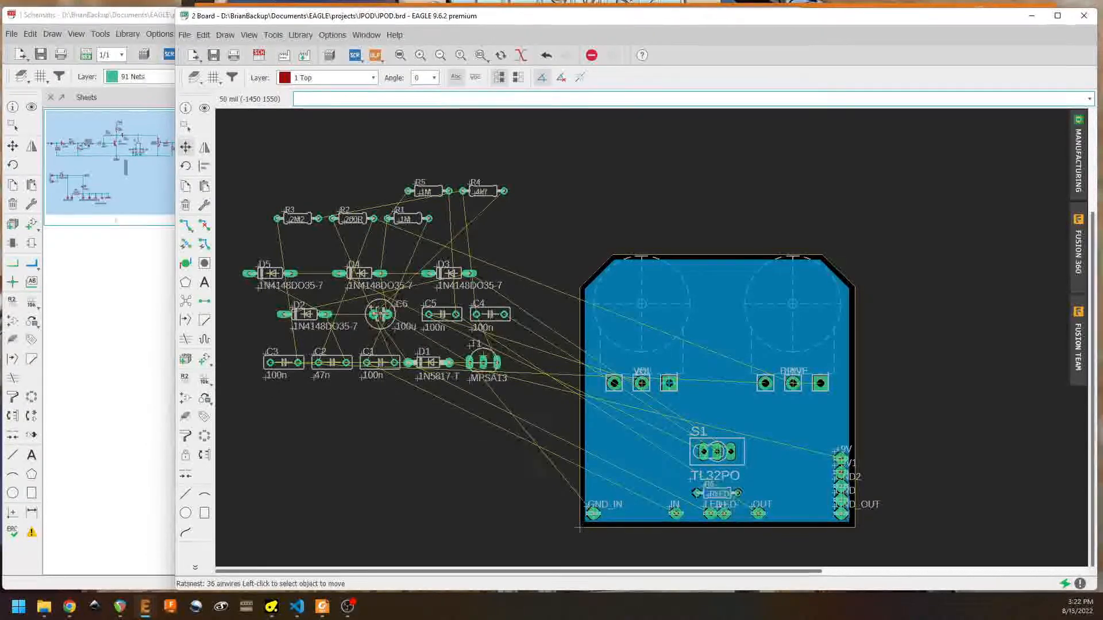
# Step: Rotate capacitor C6 upright and place it at (1650 450) mil, beside the right-edge pad column
pyautogui.click(380, 314)
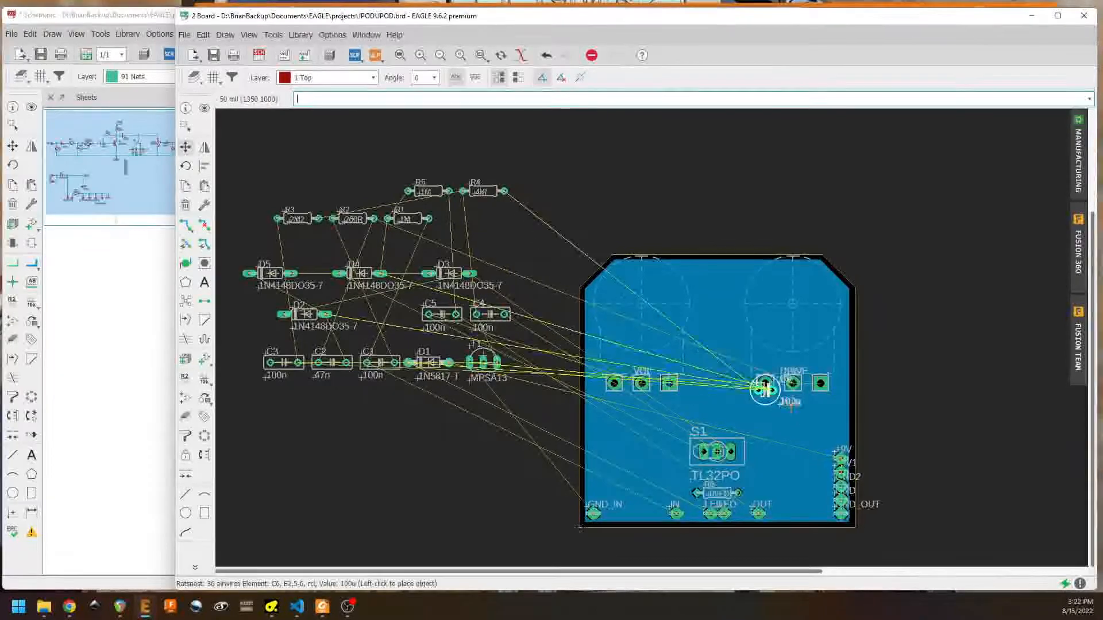
pyautogui.rightClick(813, 464)
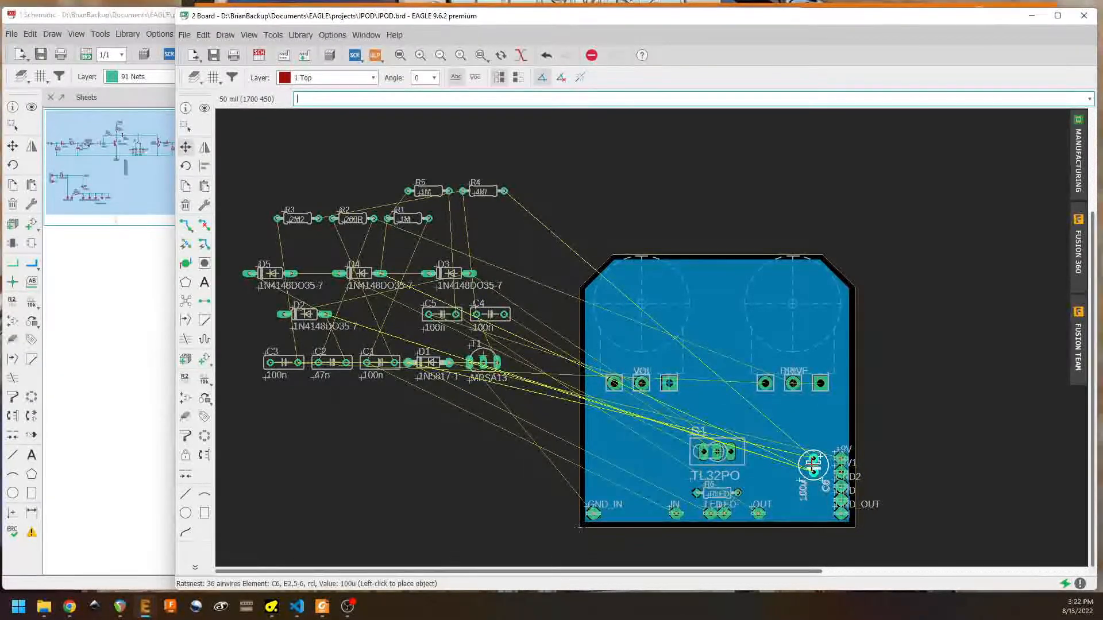
pyautogui.click(806, 464)
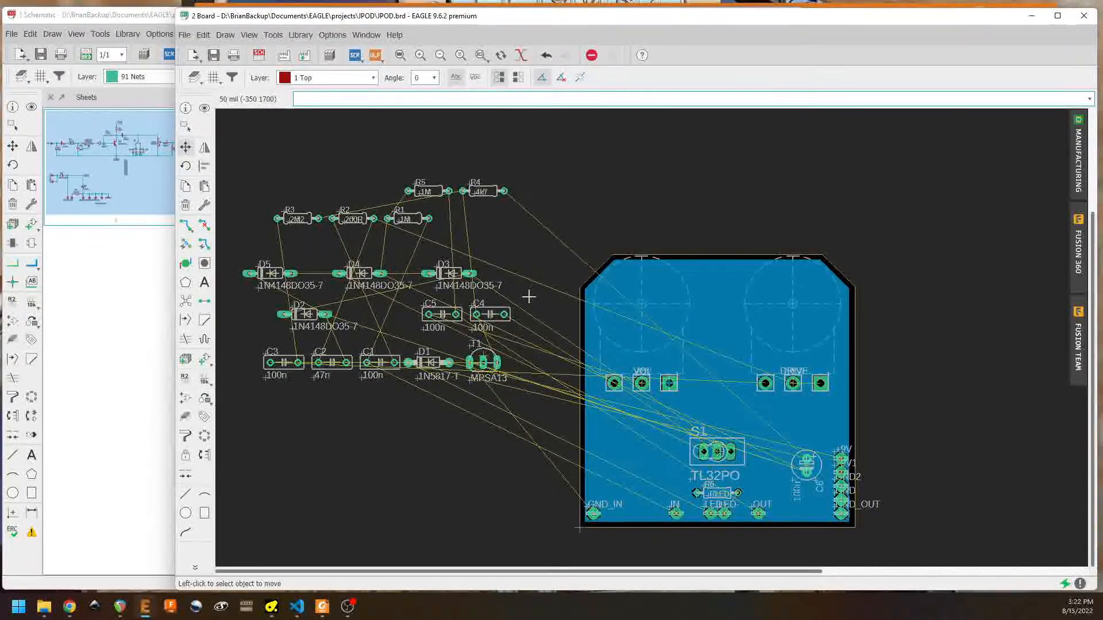
# Step: Rotate diode D1 upright and place it at (1800 350) mil, between C6 and the right-edge pads
pyautogui.click(435, 360)
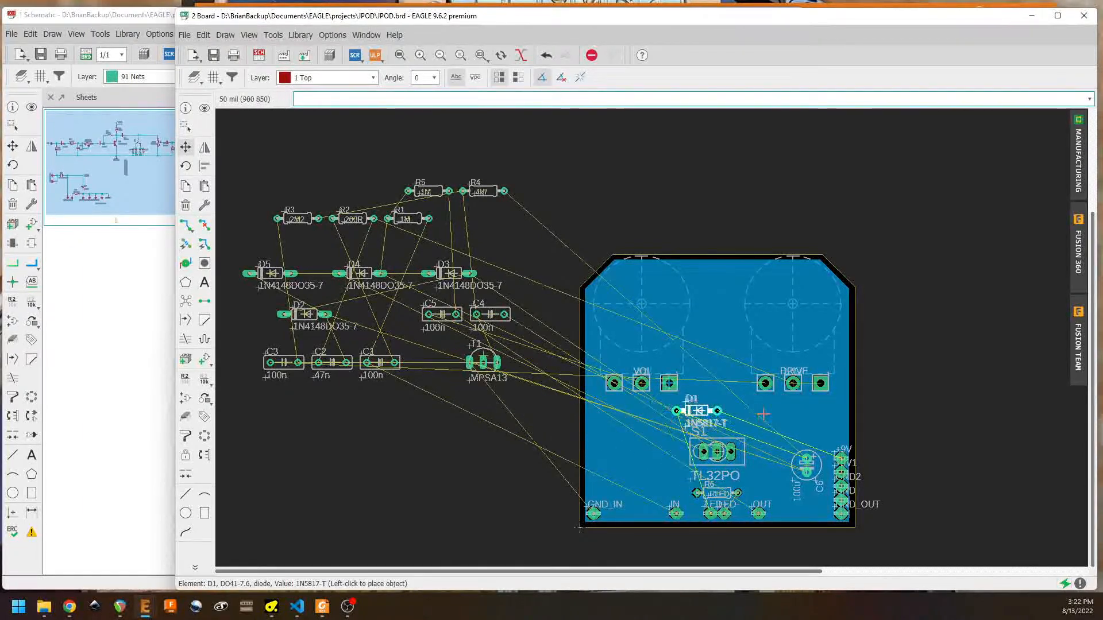
pyautogui.rightClick(801, 413)
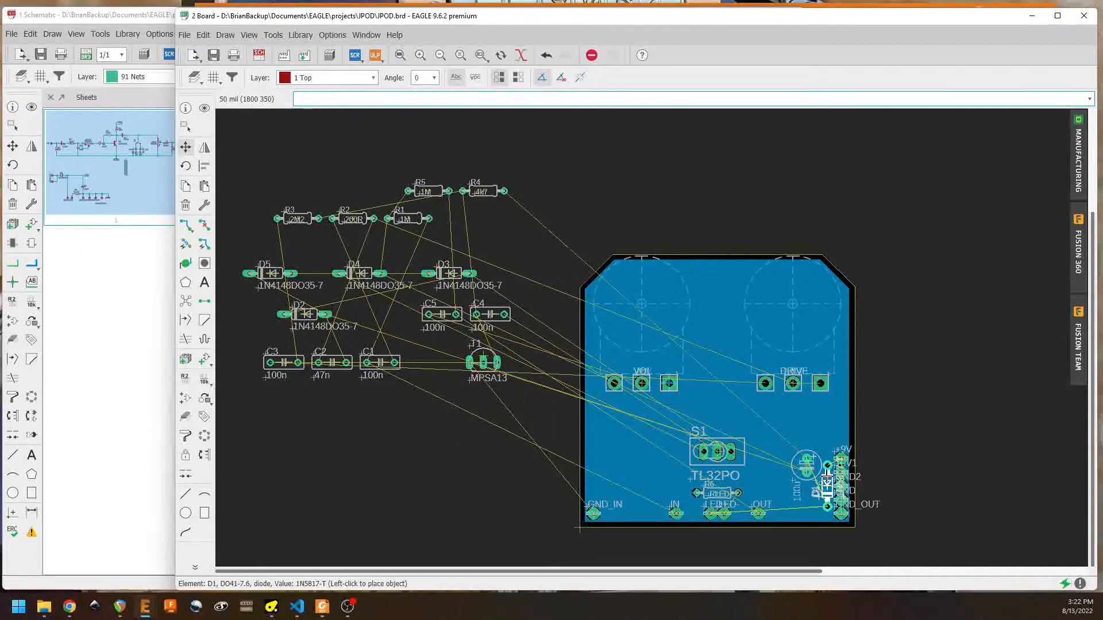
pyautogui.click(827, 481)
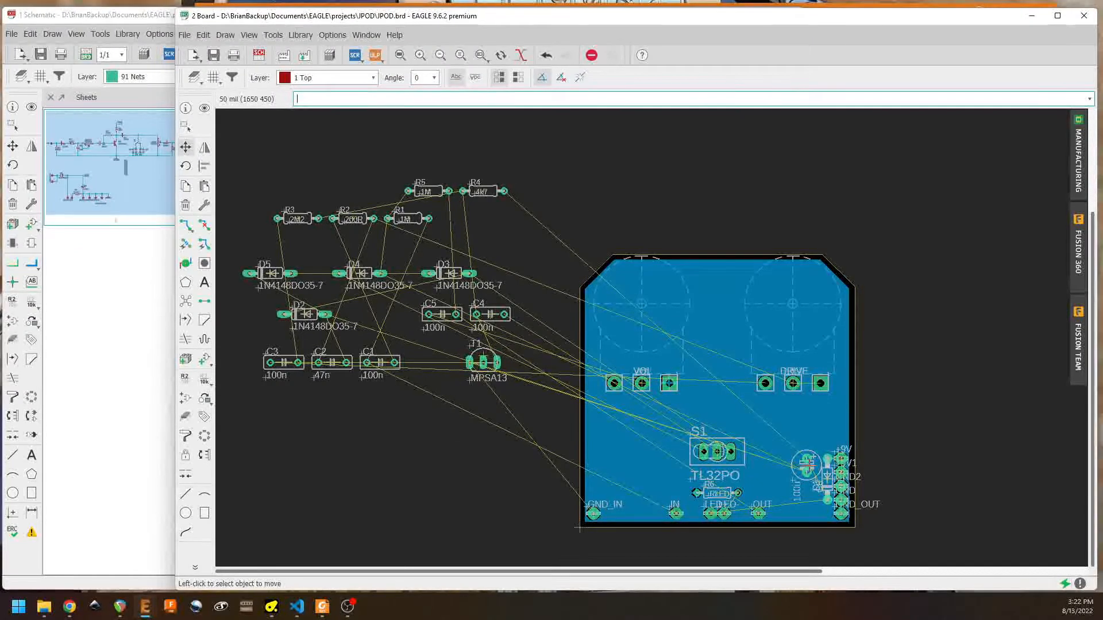
# Step: Shift diode D1 left, away from the right-edge pads, and move capacitor C6 to (1550 350) mil beside it
pyautogui.click(806, 464)
pyautogui.click(793, 466)
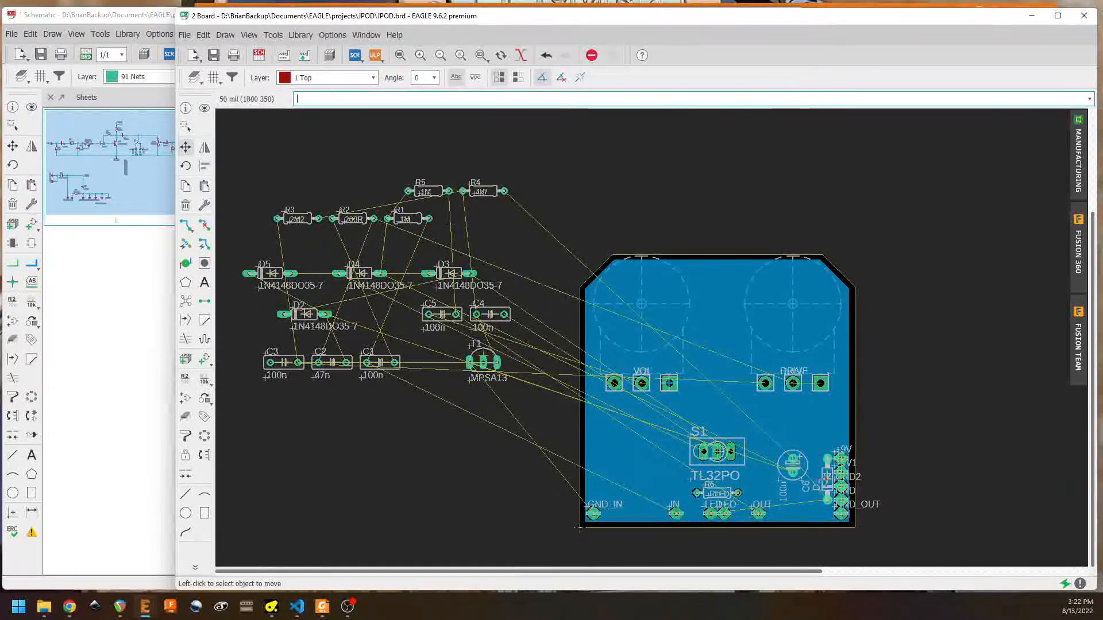
pyautogui.click(827, 479)
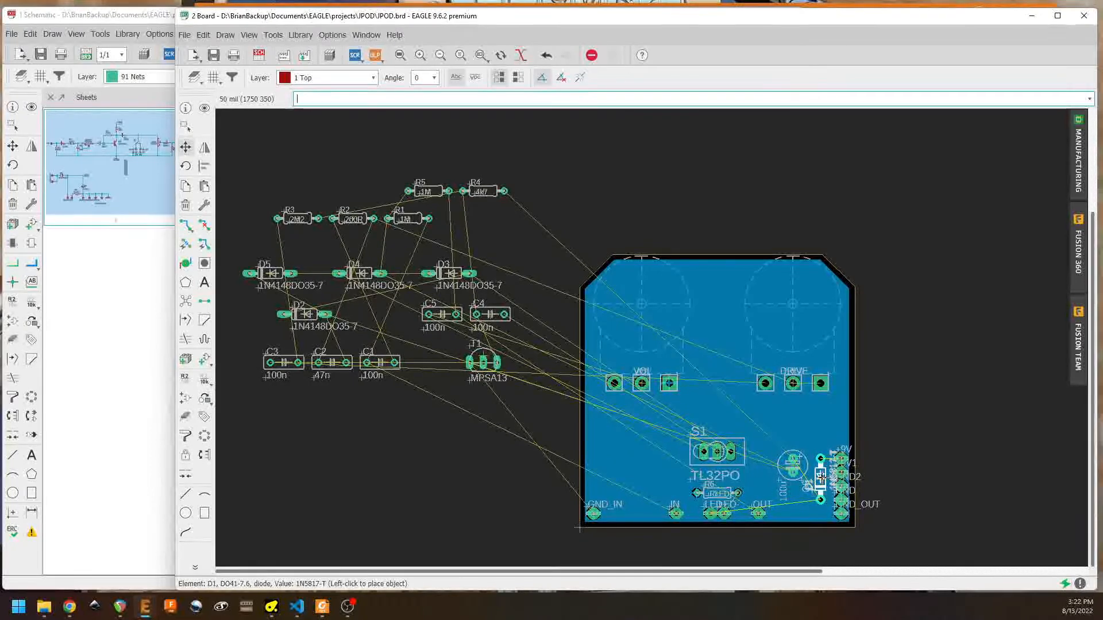
pyautogui.click(813, 478)
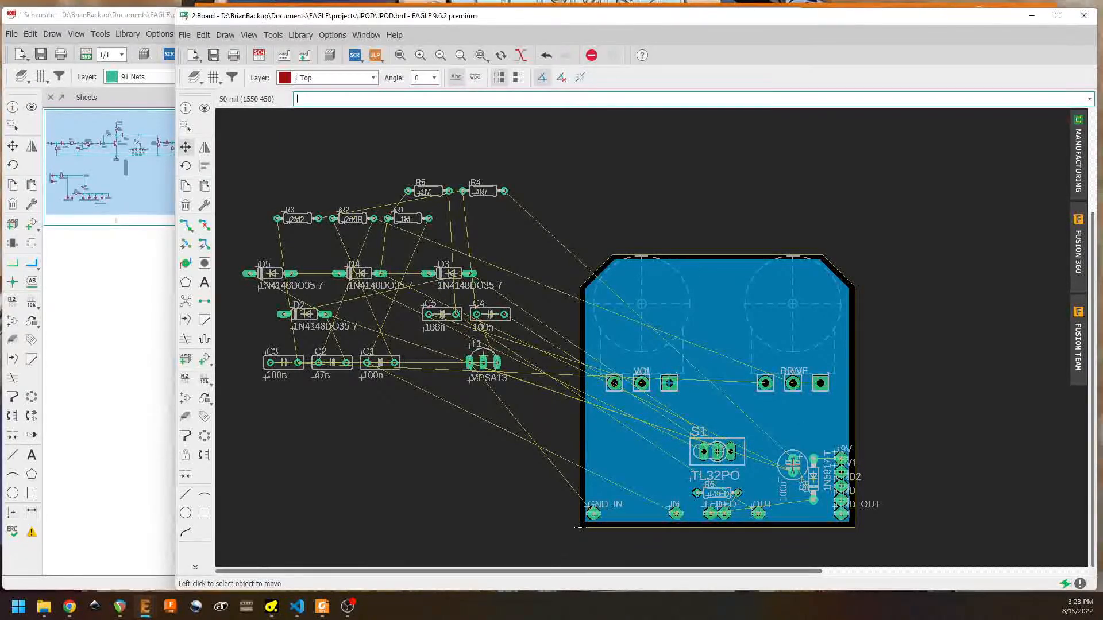
pyautogui.click(791, 465)
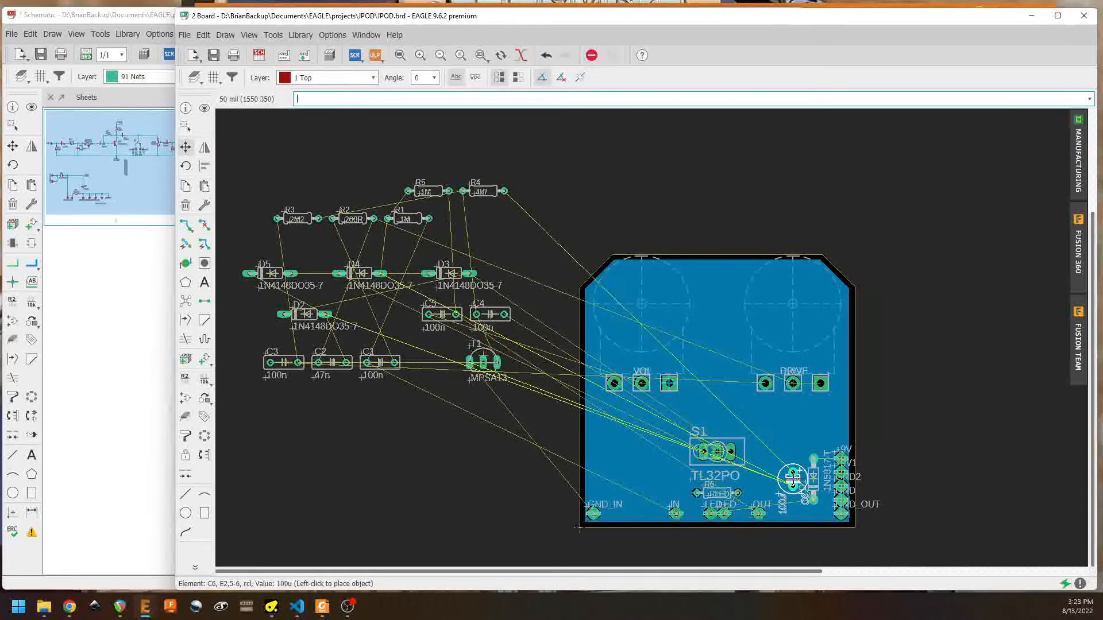
pyautogui.click(793, 476)
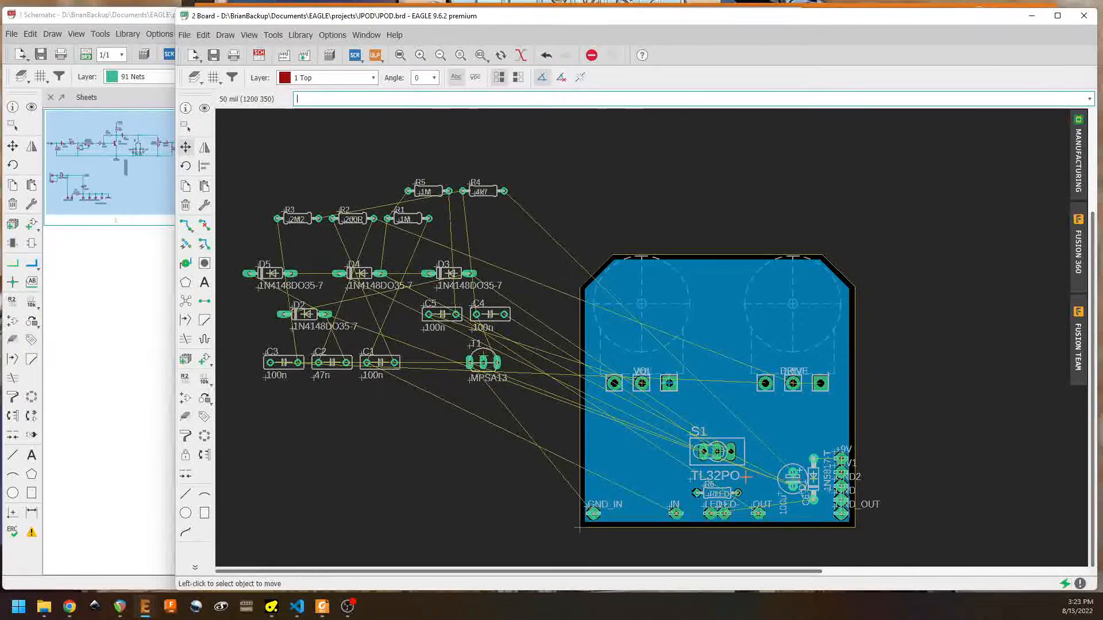
# Step: Recalculate the ratsnest and place transistor T1 at (1000 1050) mil, midway between the VOL and DRIVE pads
pyautogui.click(186, 300)
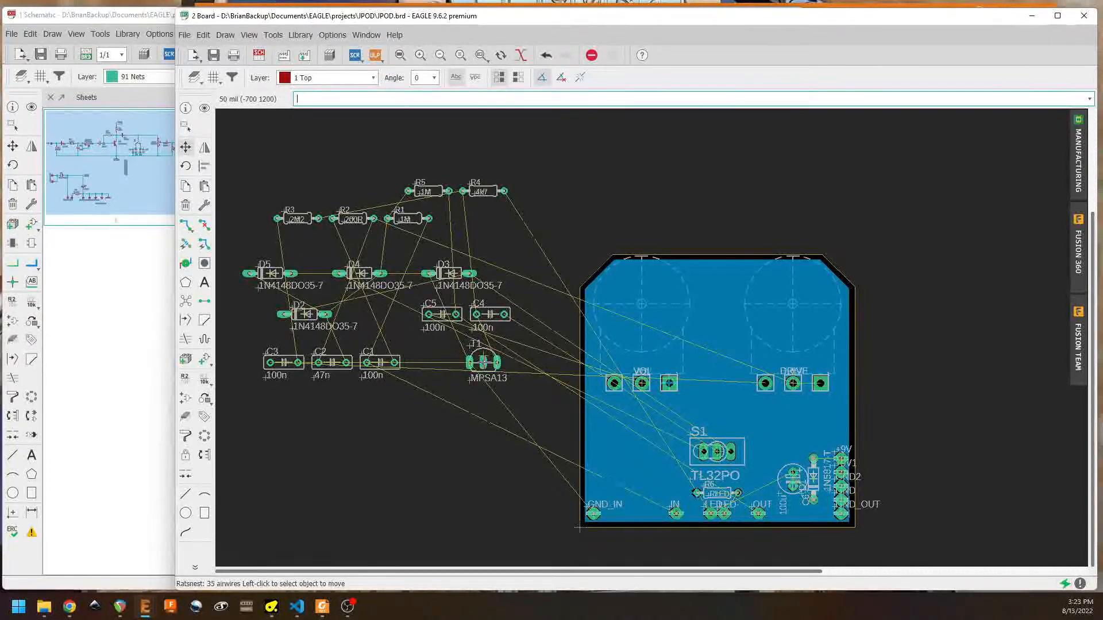
pyautogui.click(483, 362)
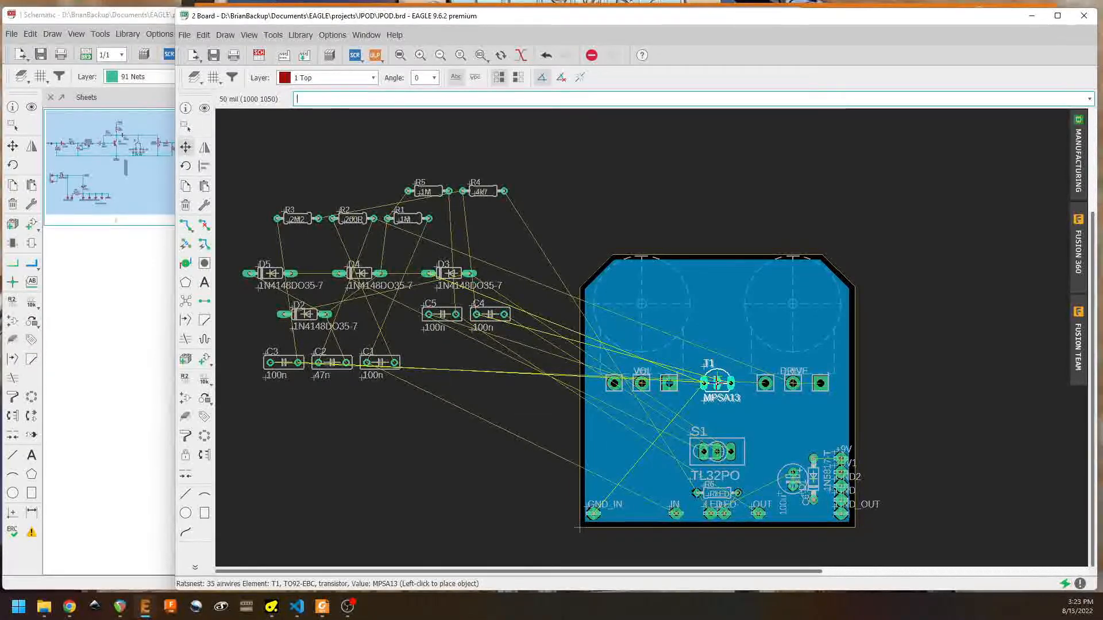
pyautogui.click(717, 383)
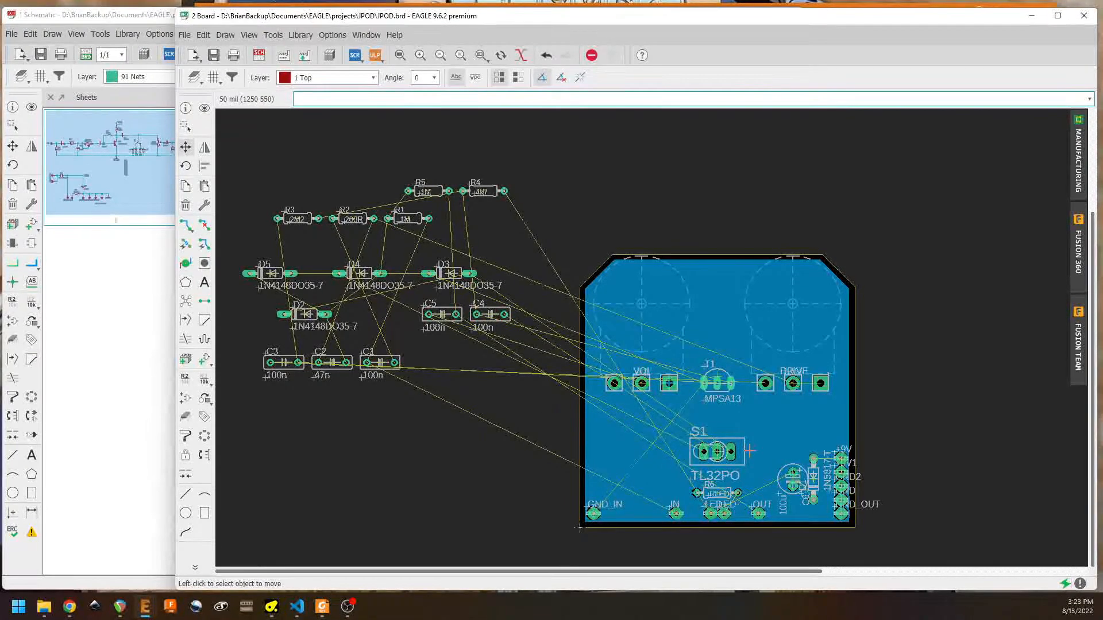
# Step: After checking the diode wiring in the schematic, place diode D2 at (700 750) mil above switch S1's left side and D5 directly above it
pyautogui.click(127, 16)
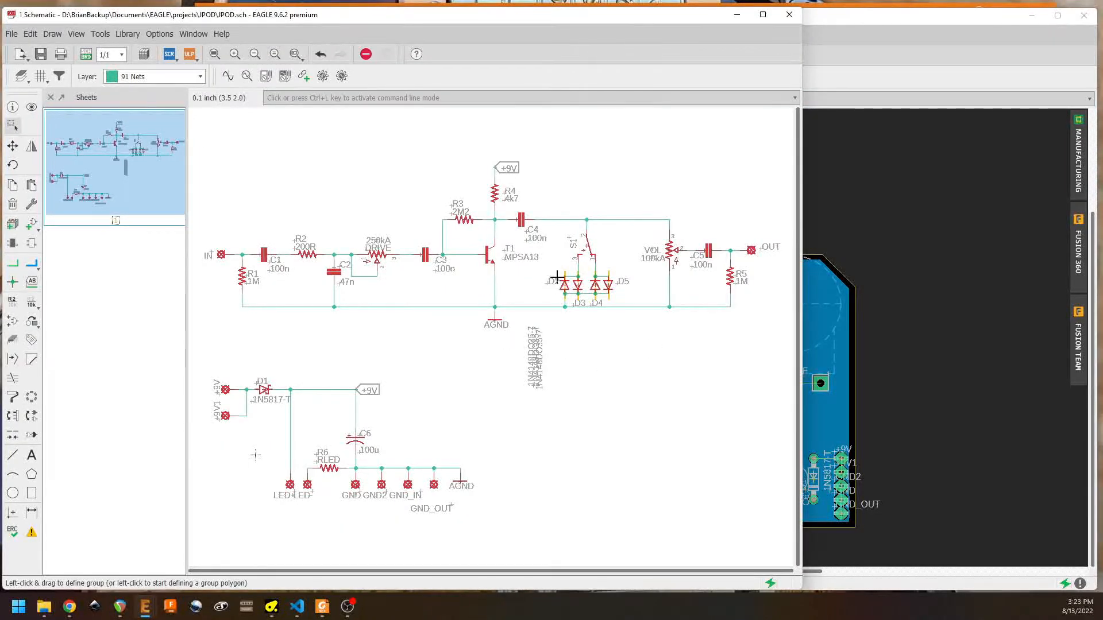
pyautogui.click(846, 32)
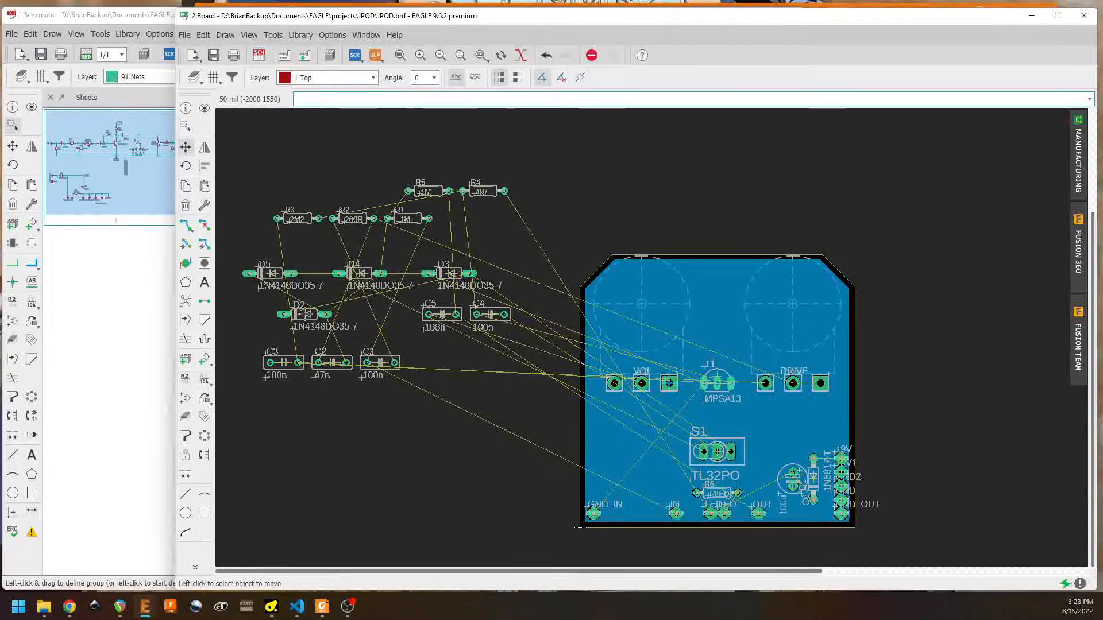
pyautogui.click(304, 314)
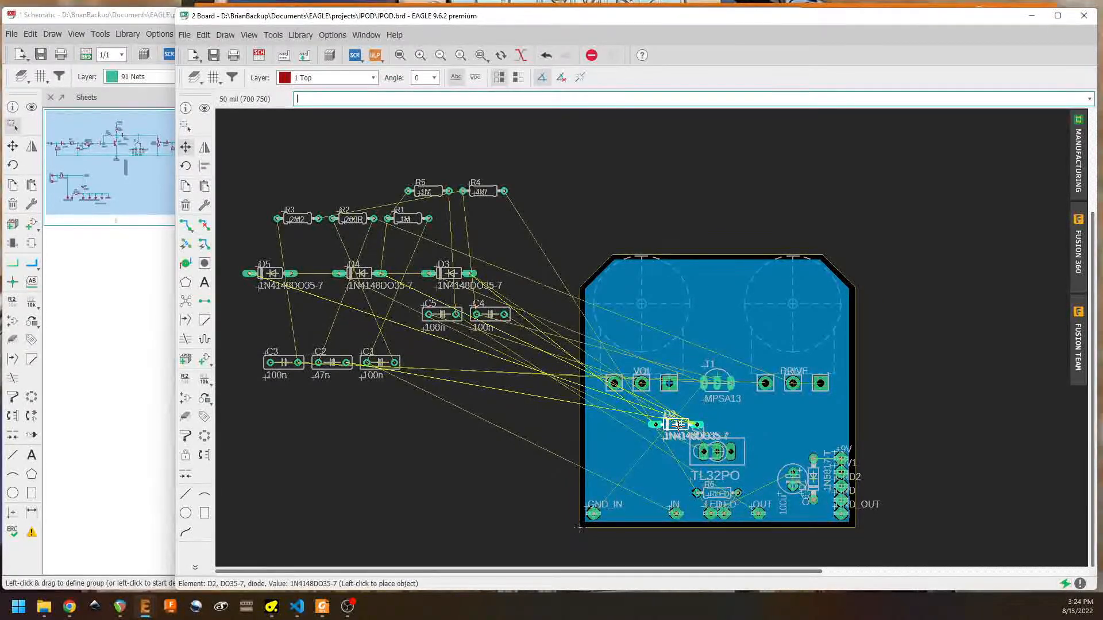
pyautogui.click(678, 425)
pyautogui.click(270, 274)
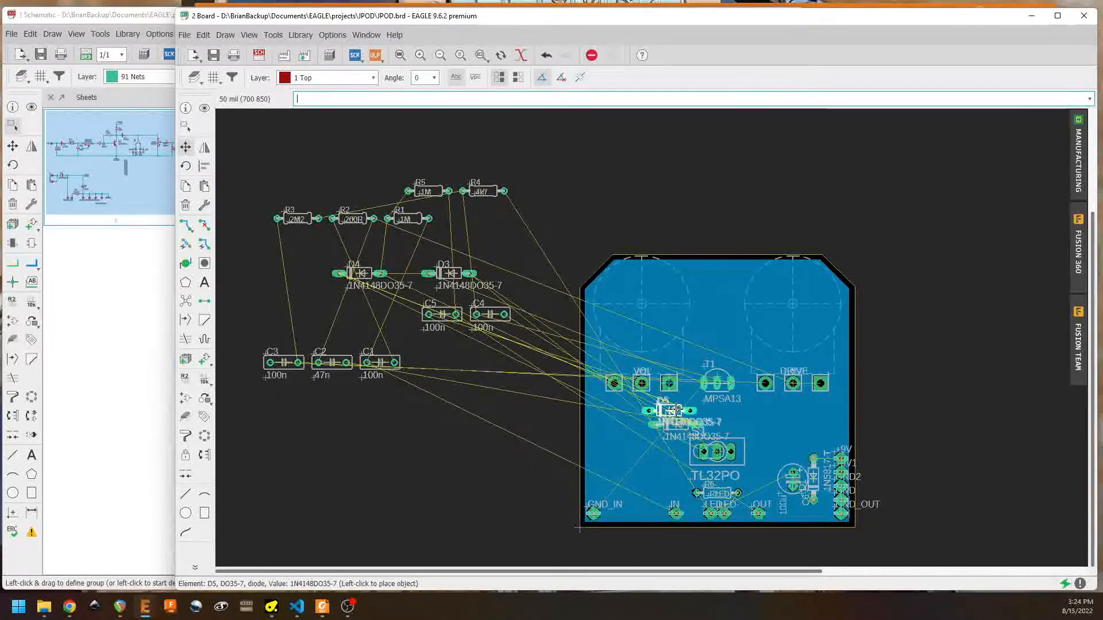
pyautogui.click(680, 410)
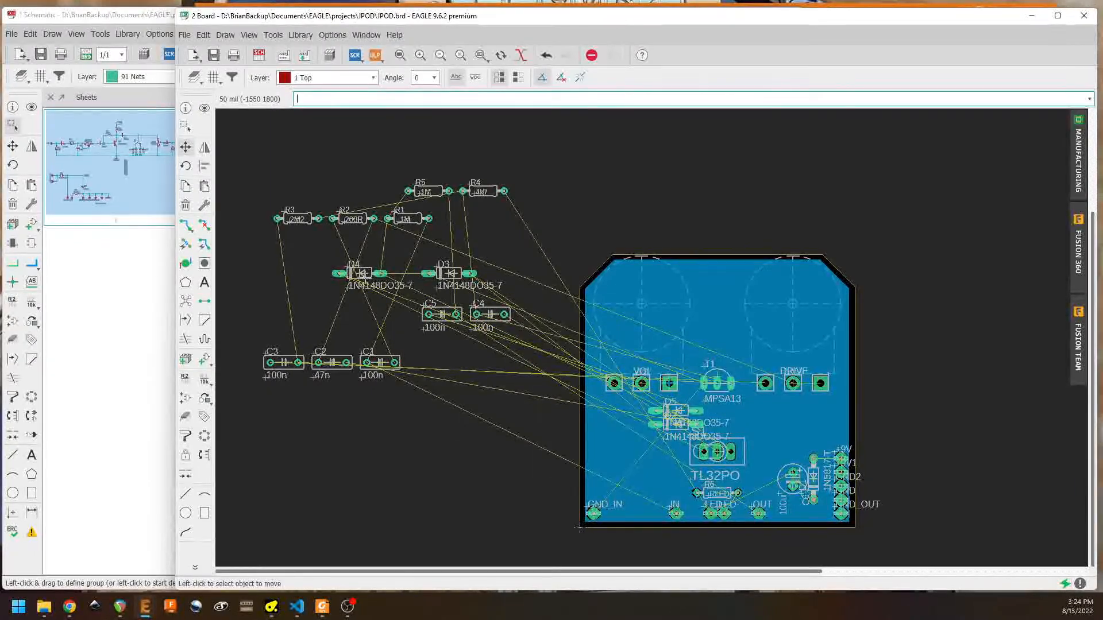
# Step: Place diode D4 level with D2 above switch S1's right side, and stack D3 directly above it, level with D5
pyautogui.click(360, 273)
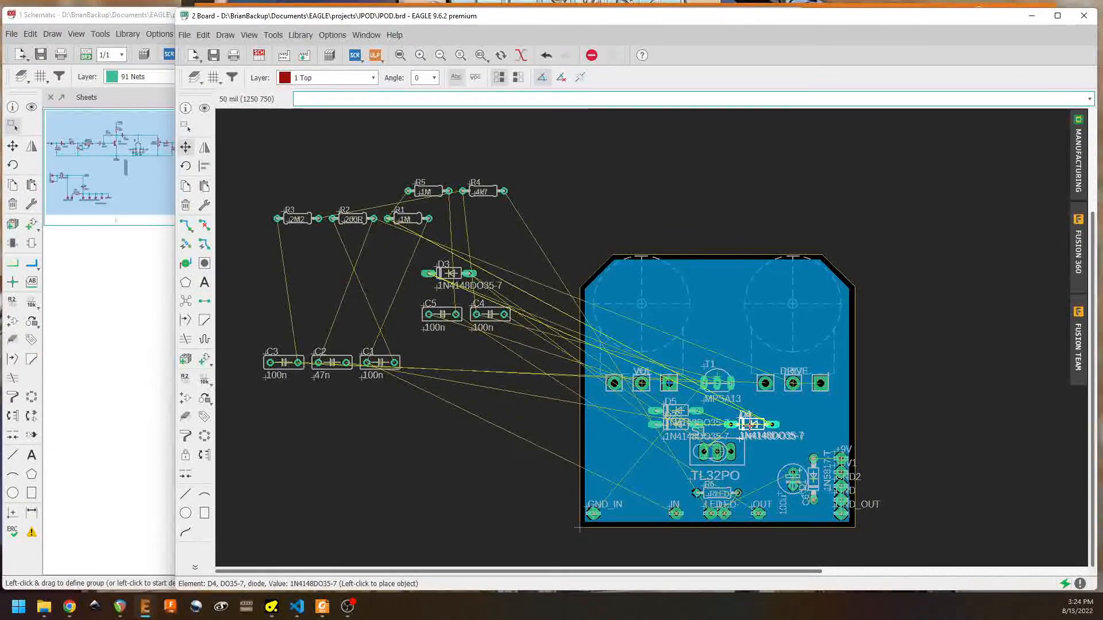
pyautogui.click(758, 425)
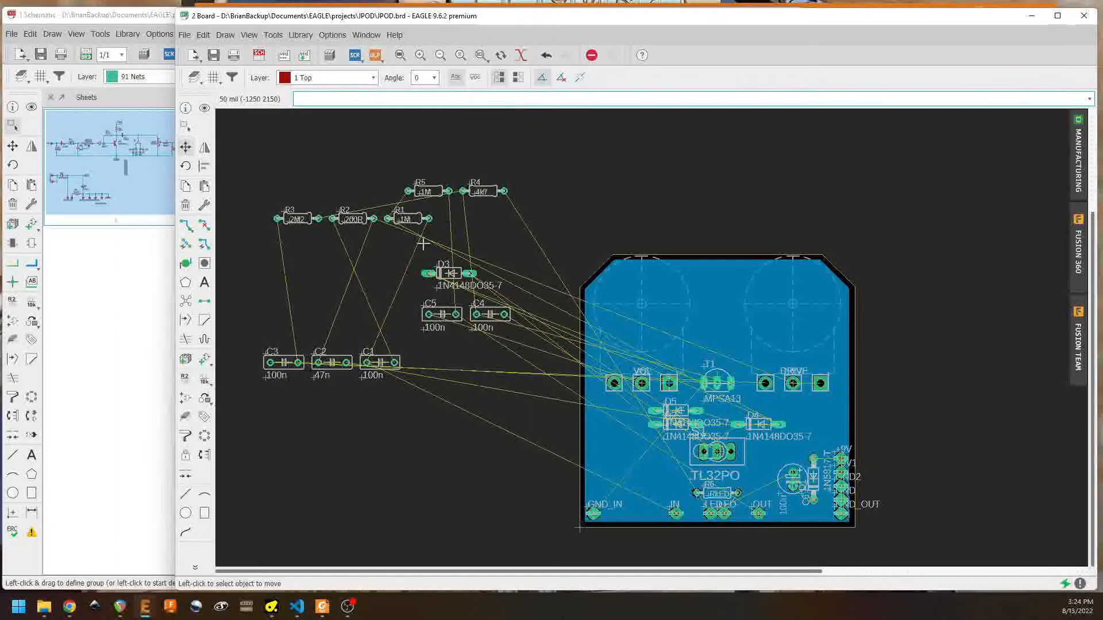
pyautogui.click(449, 273)
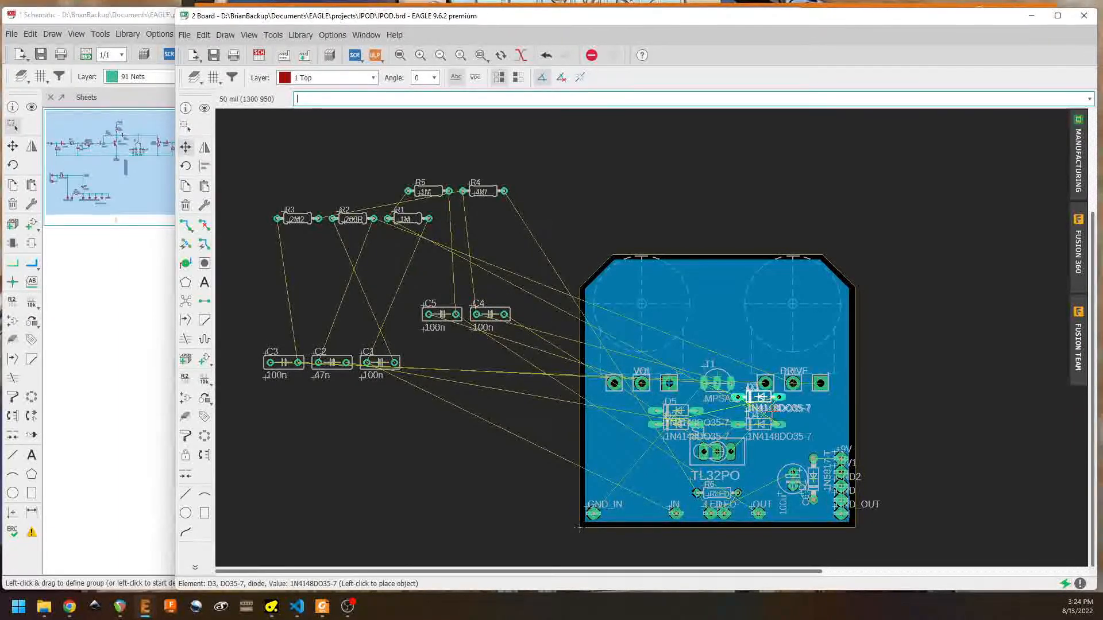
pyautogui.click(758, 411)
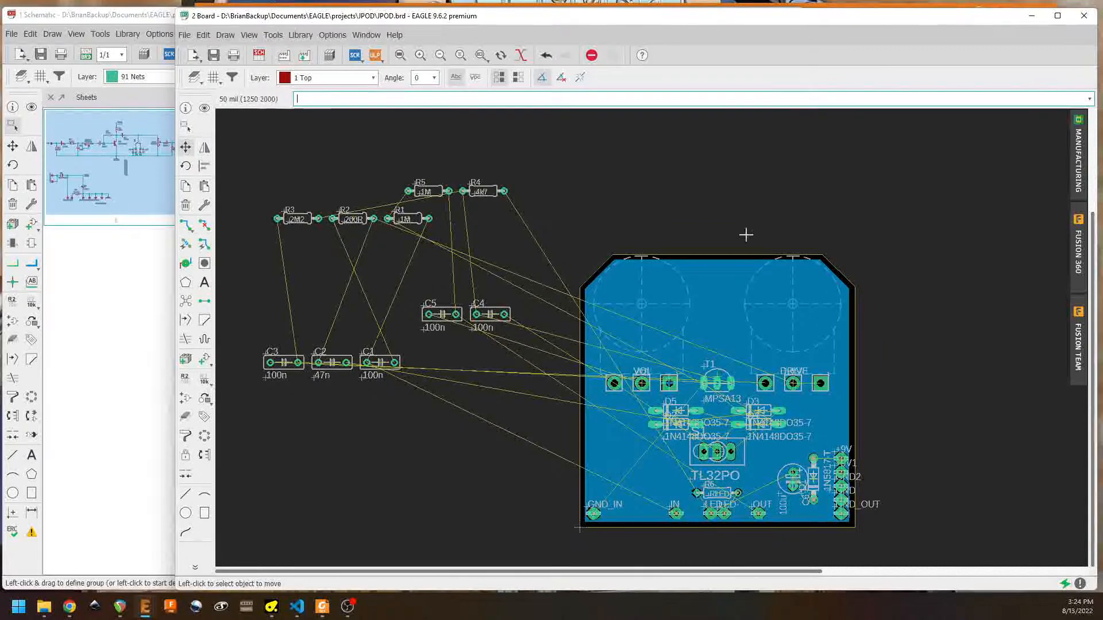
# Step: Check the input stage in the schematic and place resistor R1 at (400 250) mil, between the GND_IN and IN pads
pyautogui.click(134, 10)
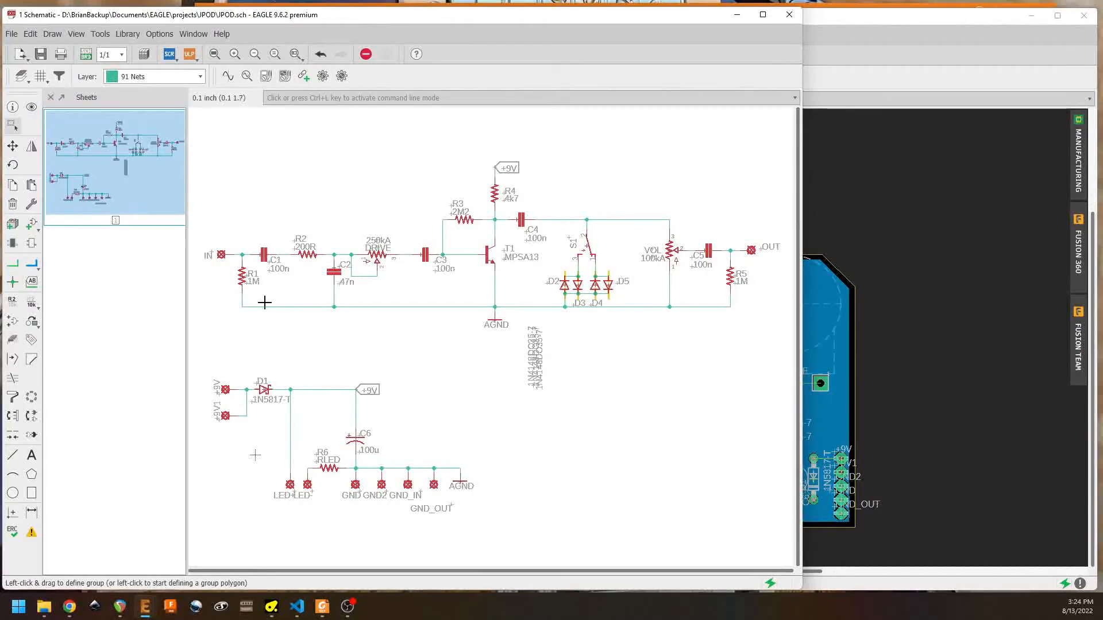
pyautogui.click(846, 46)
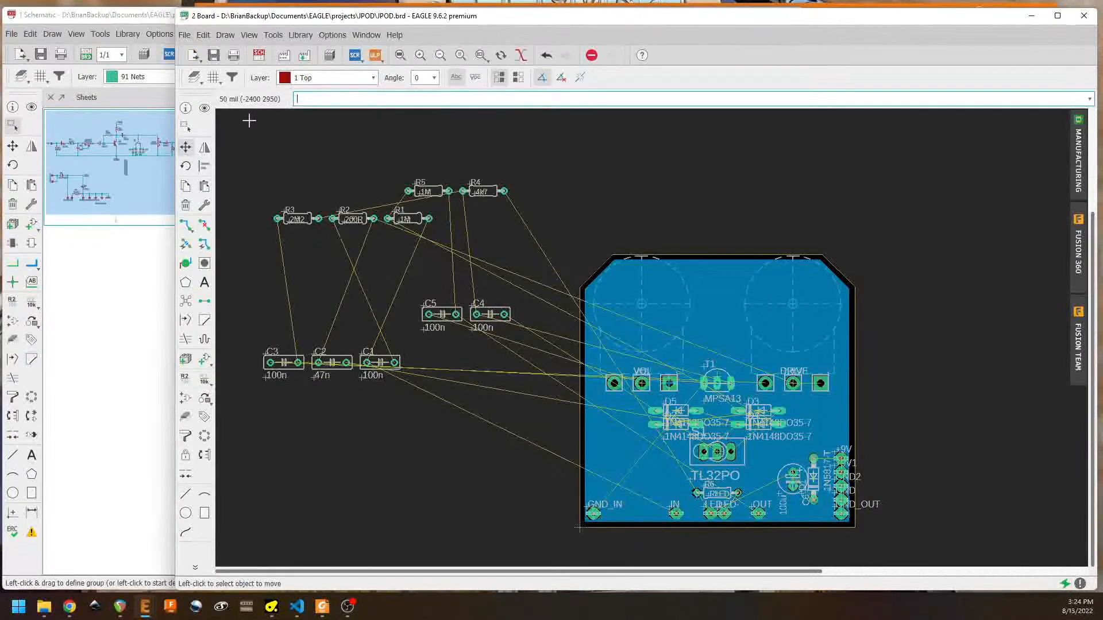
pyautogui.click(405, 220)
pyautogui.click(418, 227)
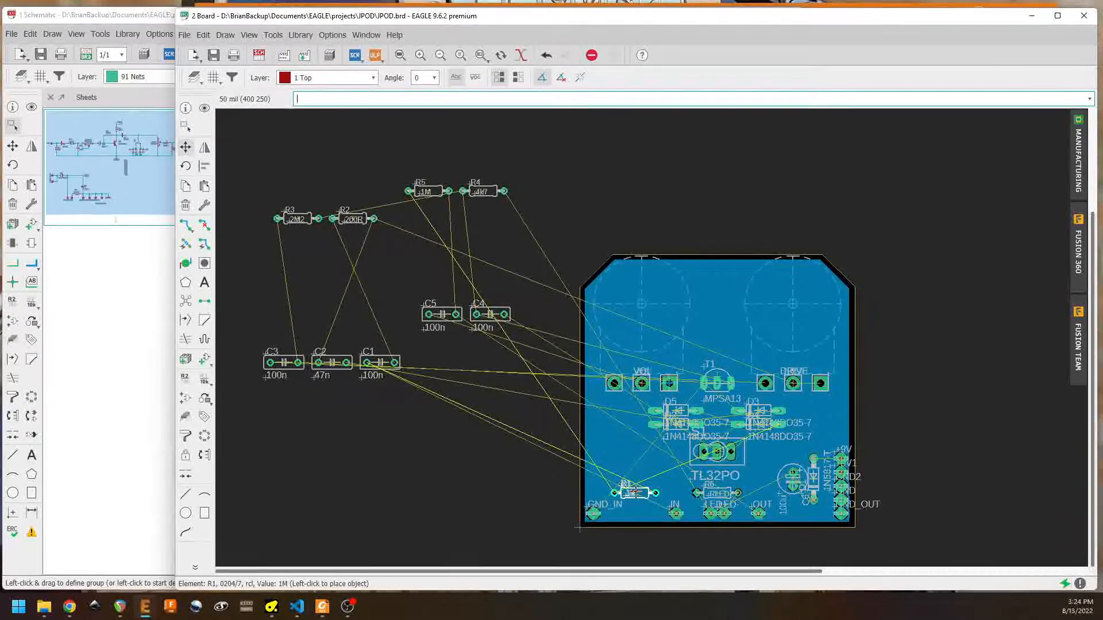
pyautogui.click(632, 493)
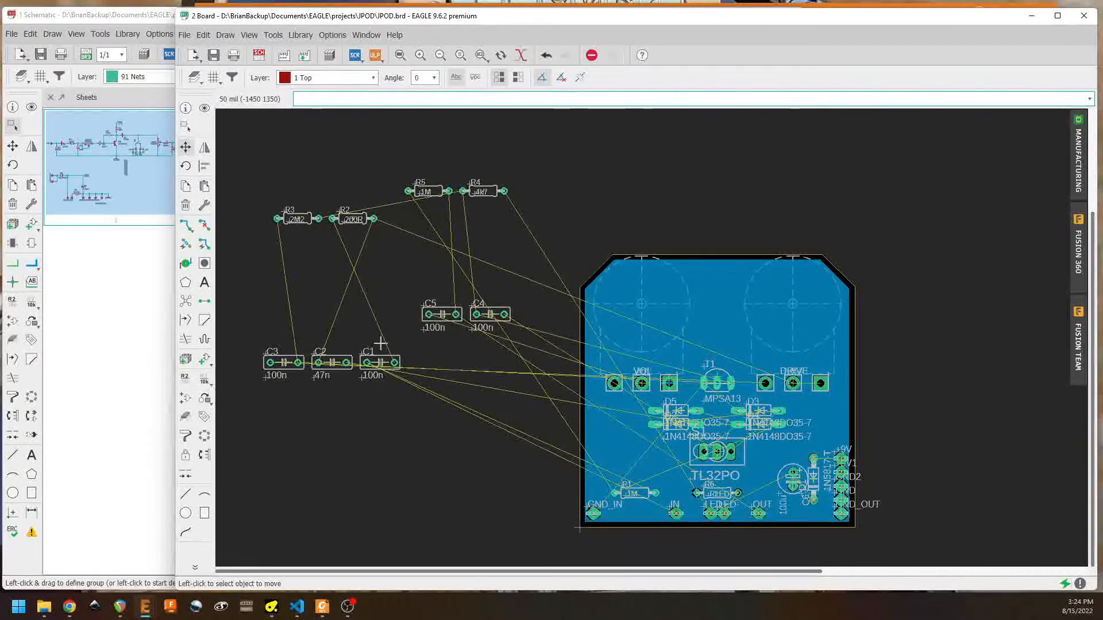
# Step: Rotate capacitor C1 by 180 degrees and place it at (400 350) mil, directly above R1
pyautogui.click(386, 360)
pyautogui.rightClick(642, 452)
pyautogui.rightClick(638, 466)
pyautogui.click(634, 479)
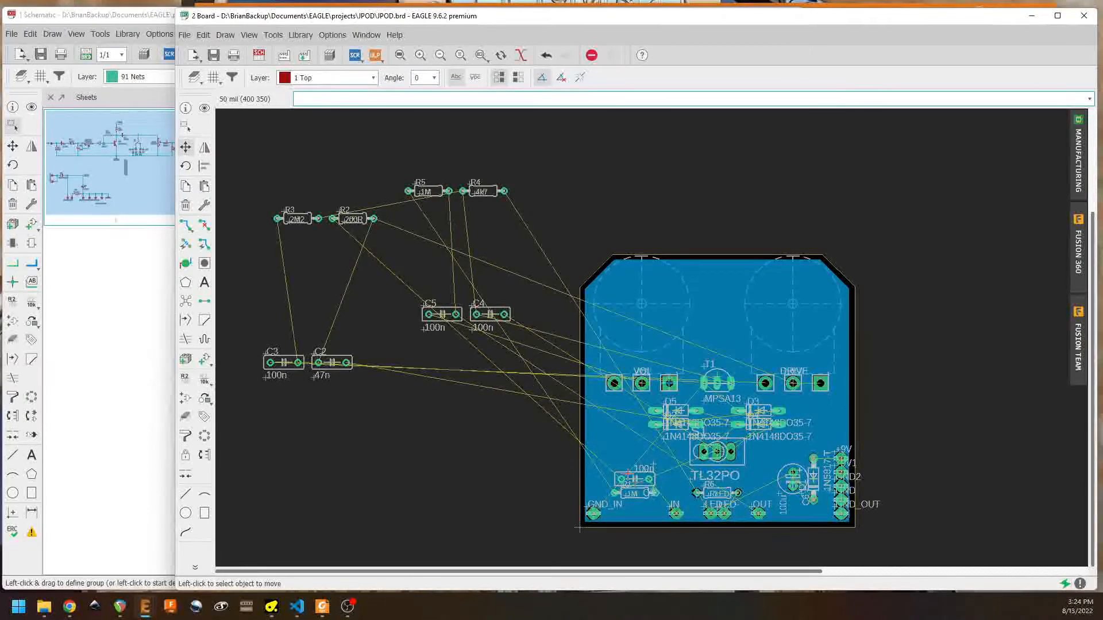
# Step: After checking the schematic, swap the DRIVE and VOL potentiometers so DRIVE sits on the board's left side, and recalculate the ratsnest
pyautogui.click(161, 15)
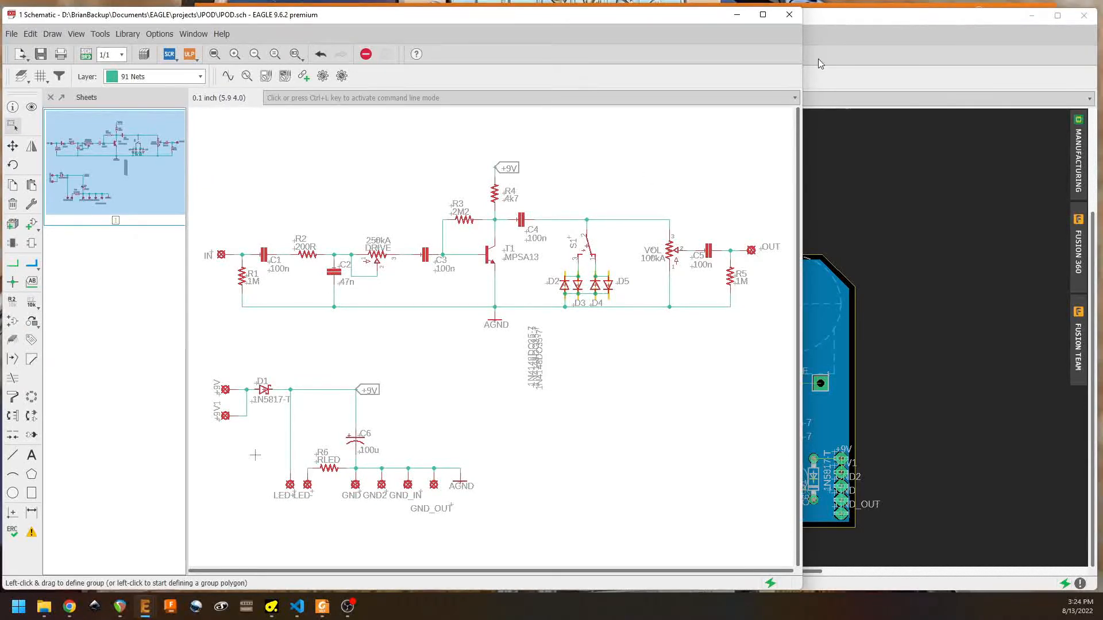
pyautogui.click(866, 29)
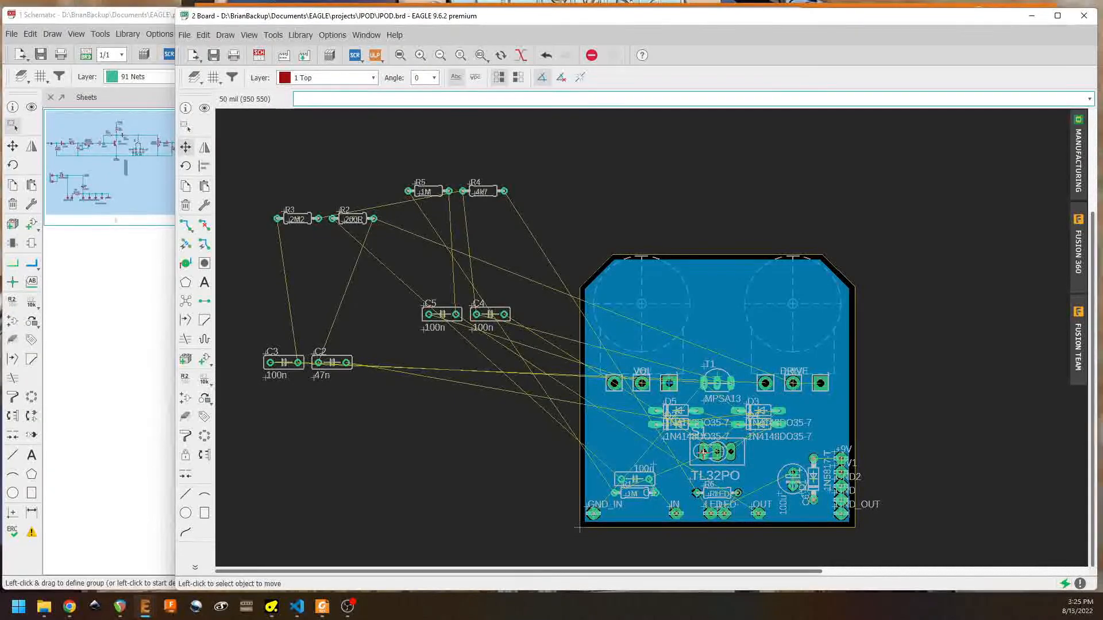
pyautogui.click(11, 153)
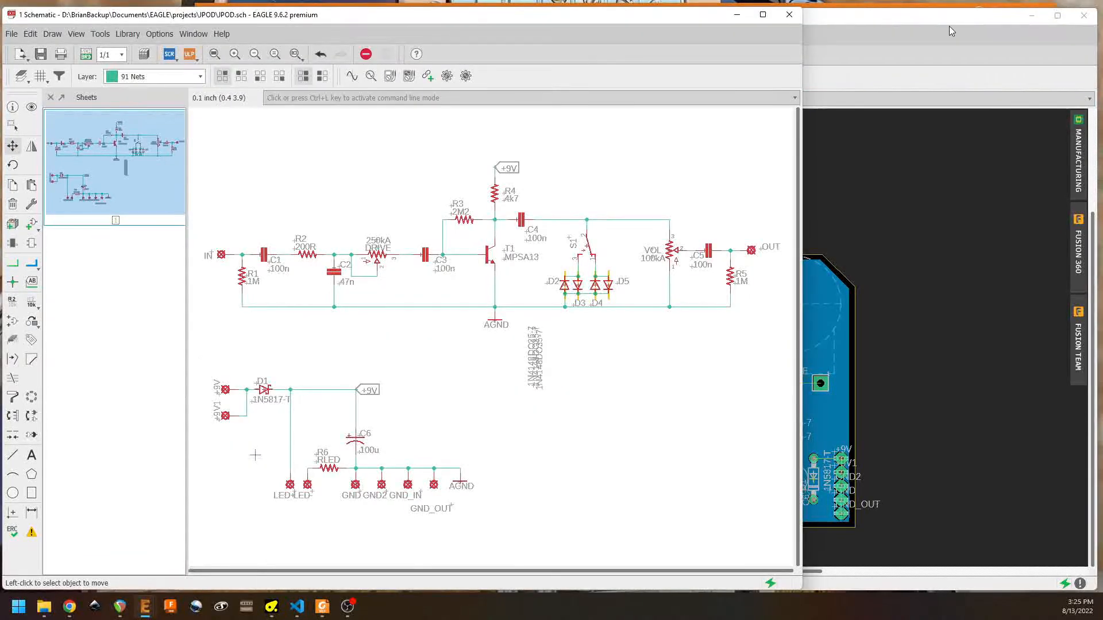
pyautogui.click(957, 22)
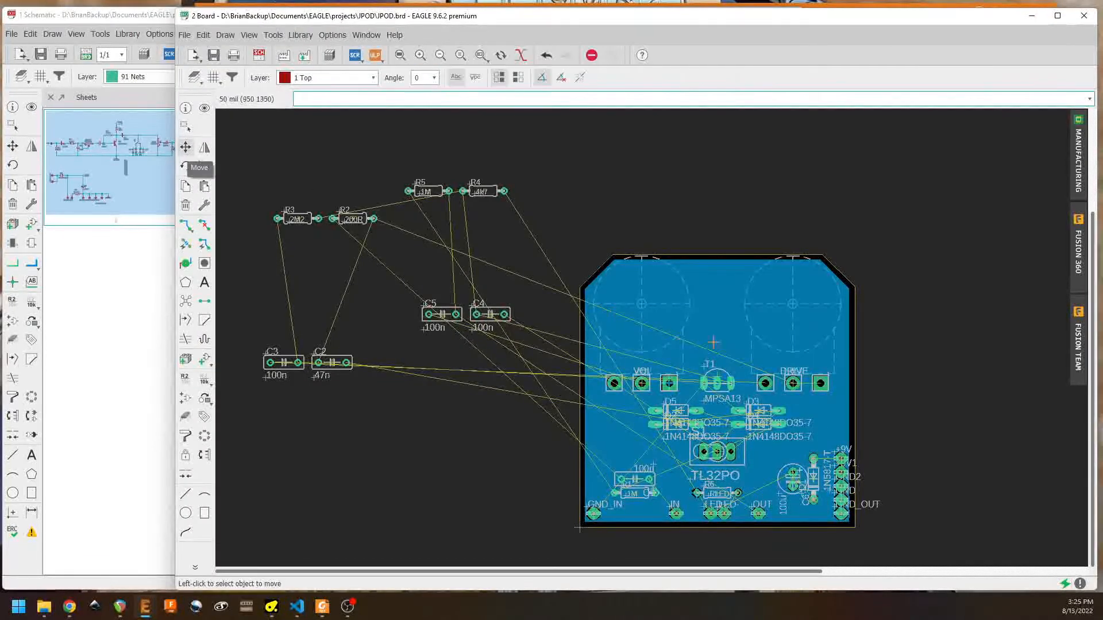
pyautogui.click(793, 383)
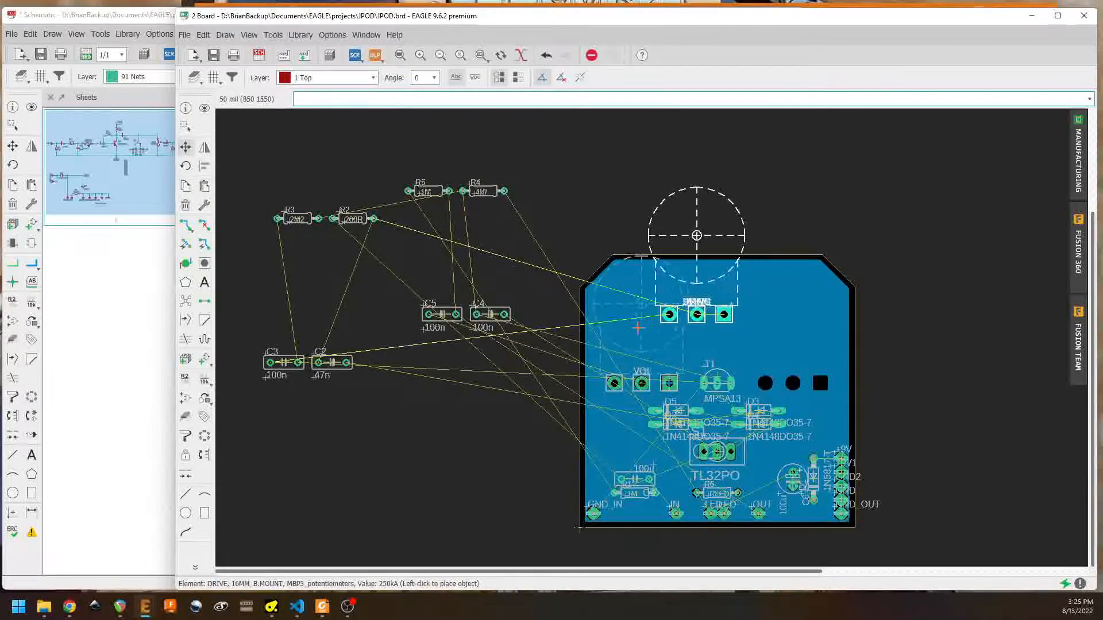
pyautogui.click(583, 356)
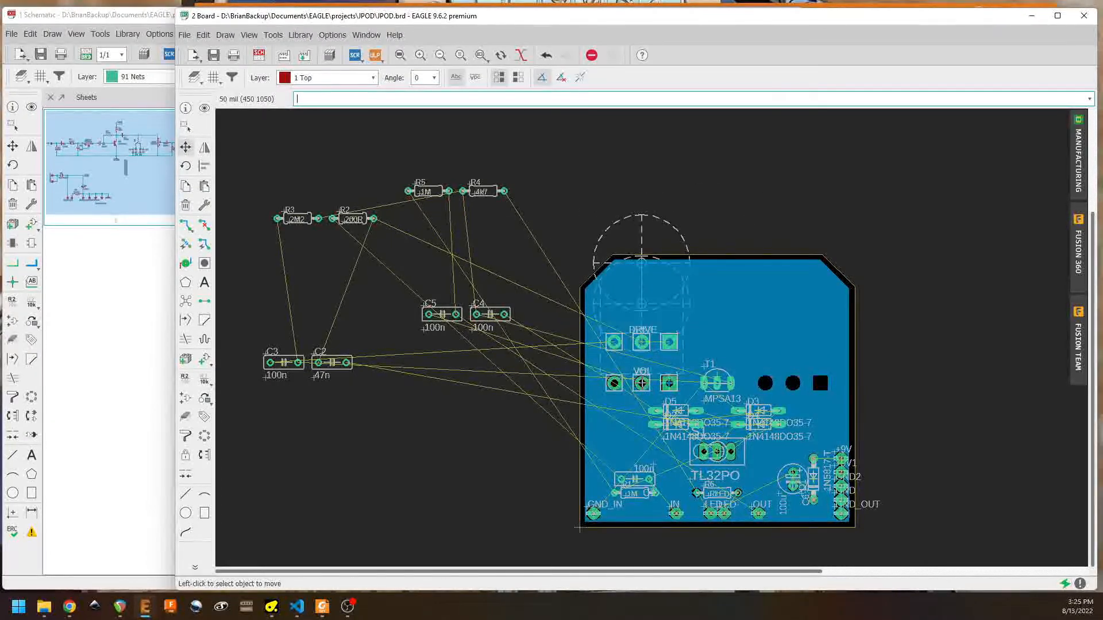
pyautogui.click(642, 383)
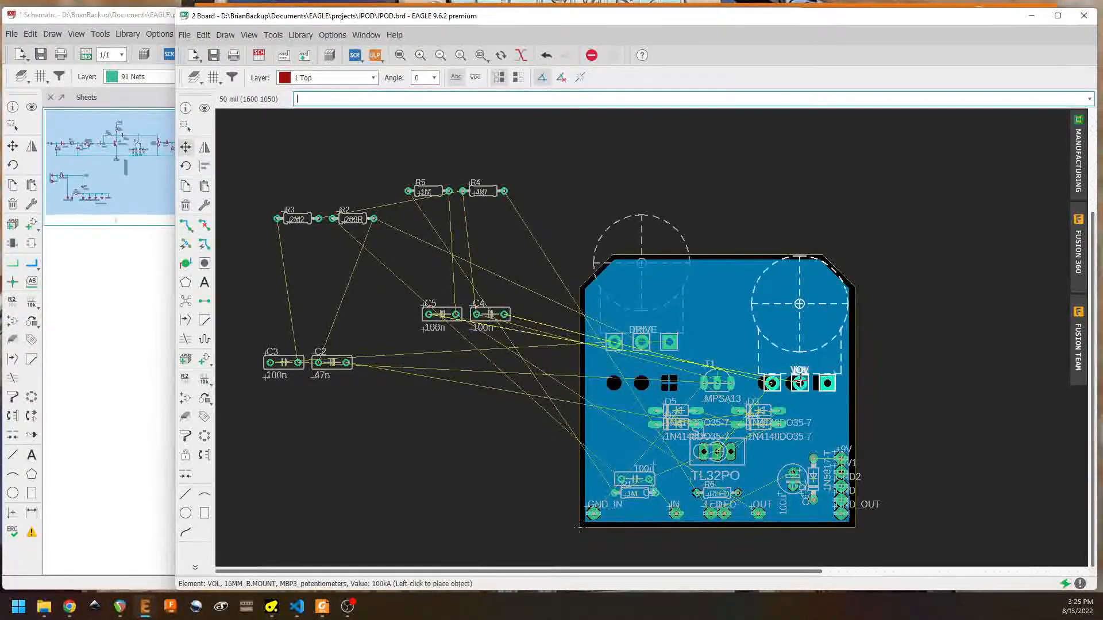
pyautogui.click(793, 383)
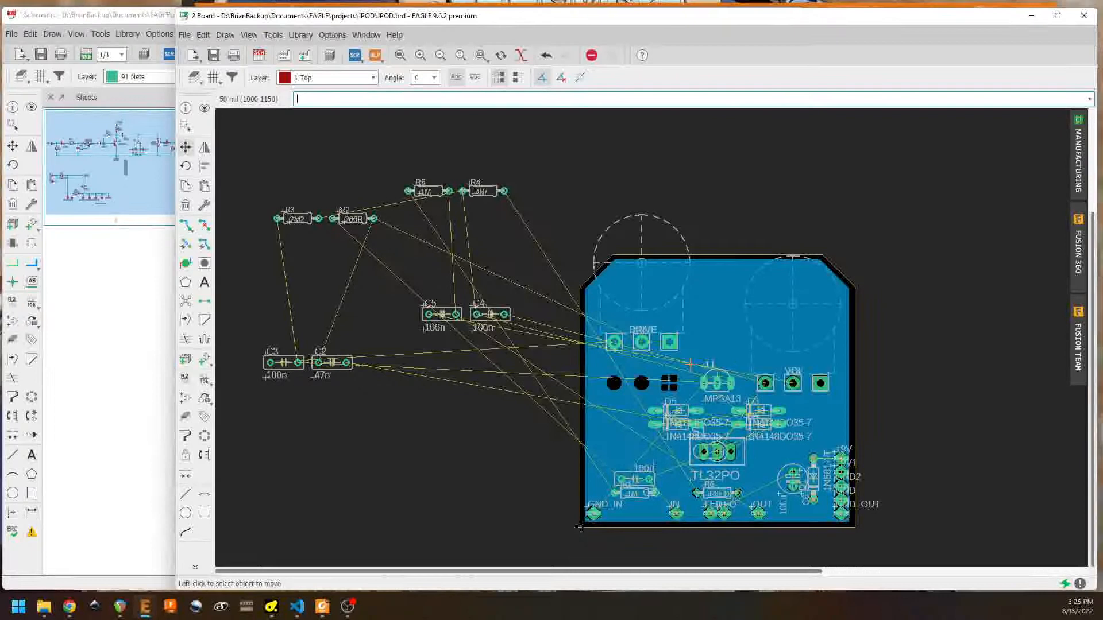
pyautogui.click(642, 343)
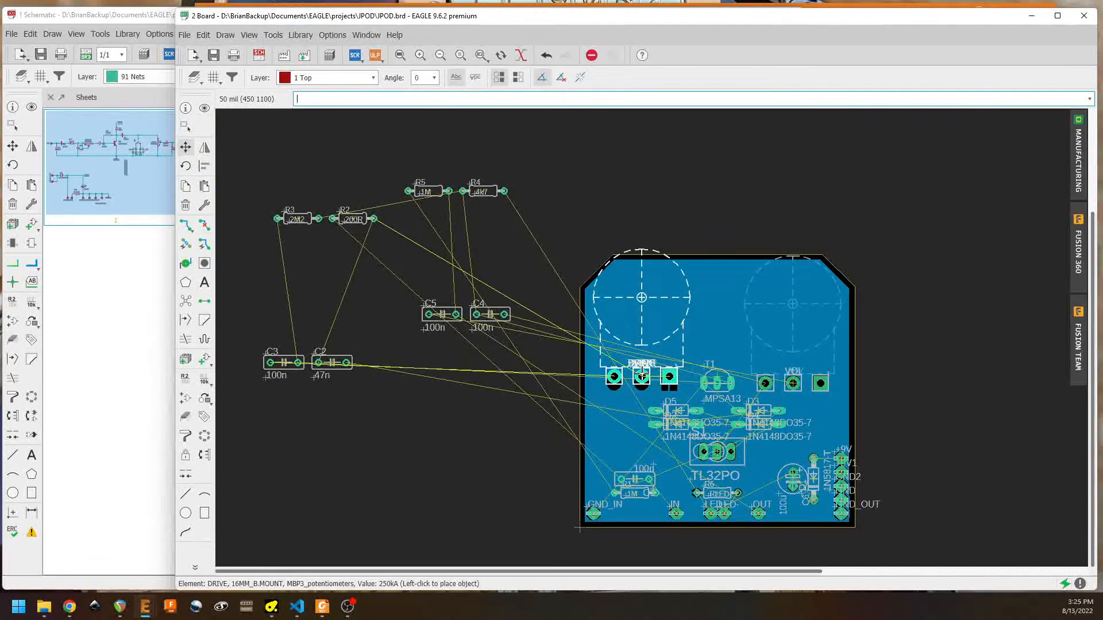
pyautogui.click(642, 383)
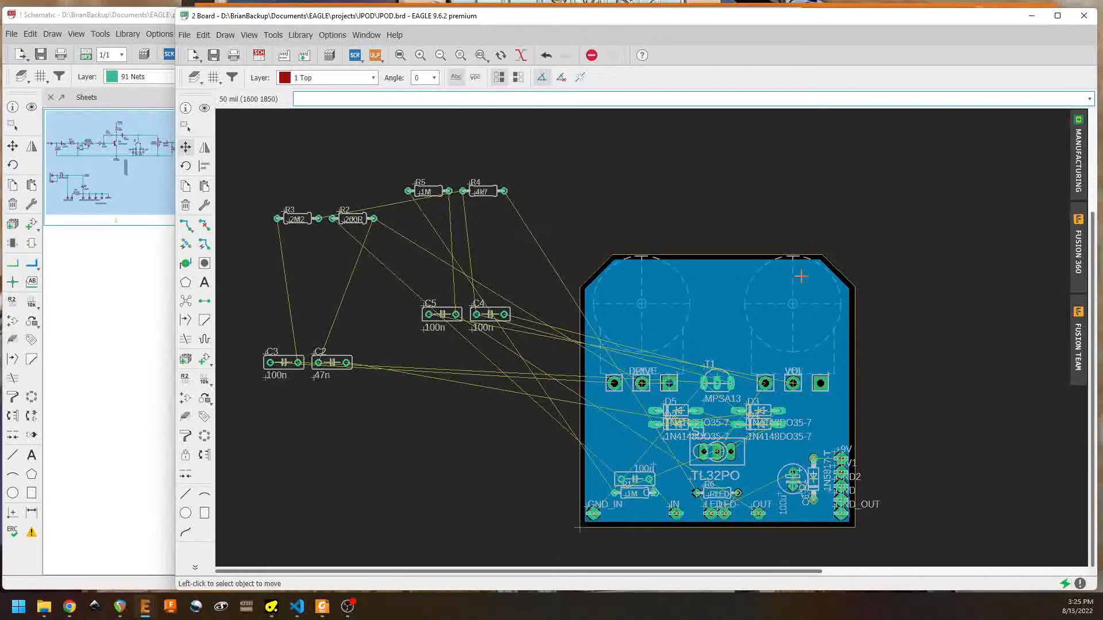
pyautogui.click(183, 301)
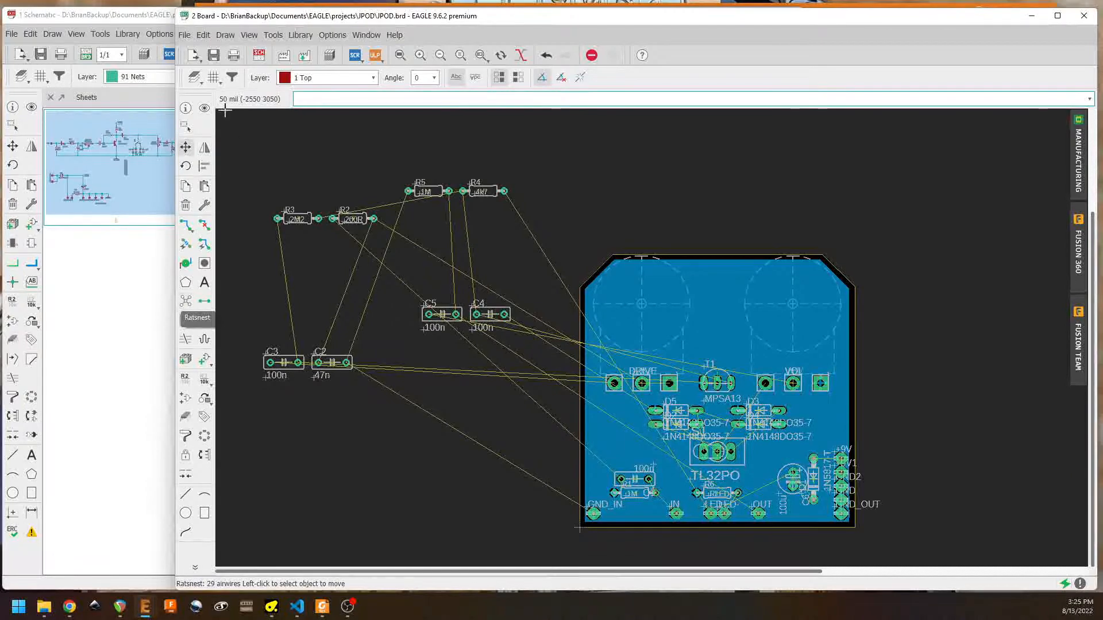
# Step: Check the schematic, stack resistor R2 at (400 450) mil and capacitor C2 at (400 550) mil above C1, and recalculate the ratsnest
pyautogui.click(145, 15)
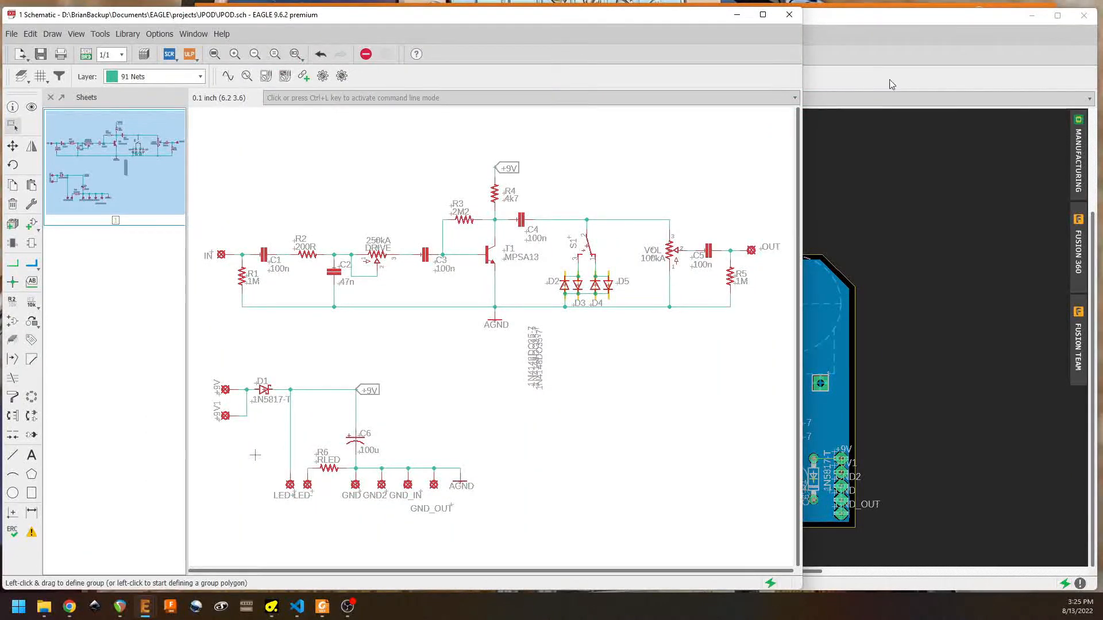
pyautogui.click(914, 69)
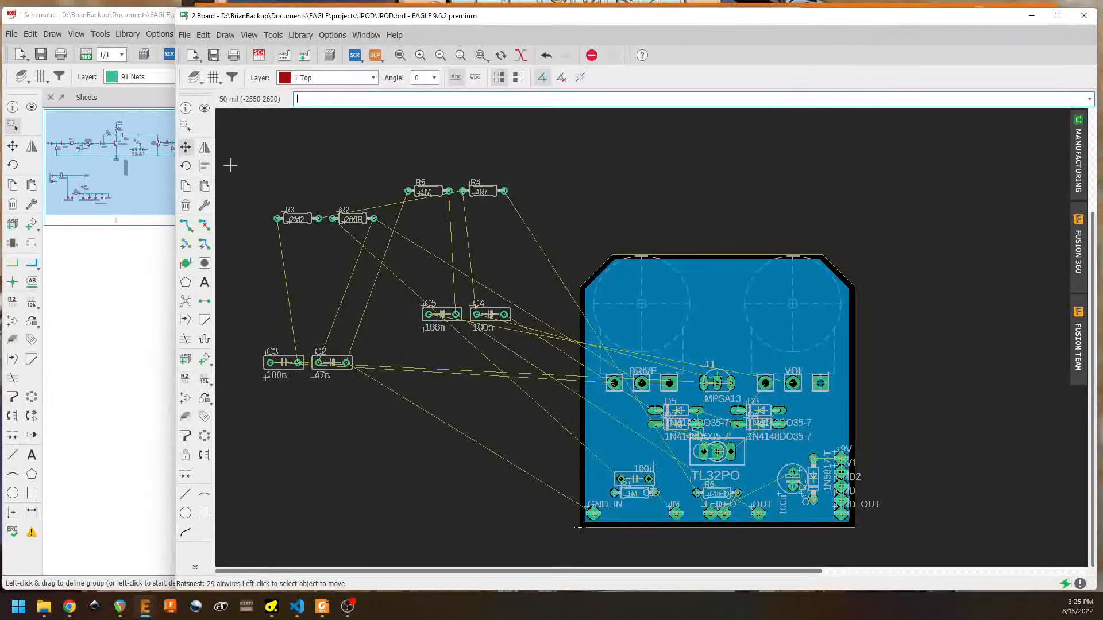
pyautogui.click(353, 219)
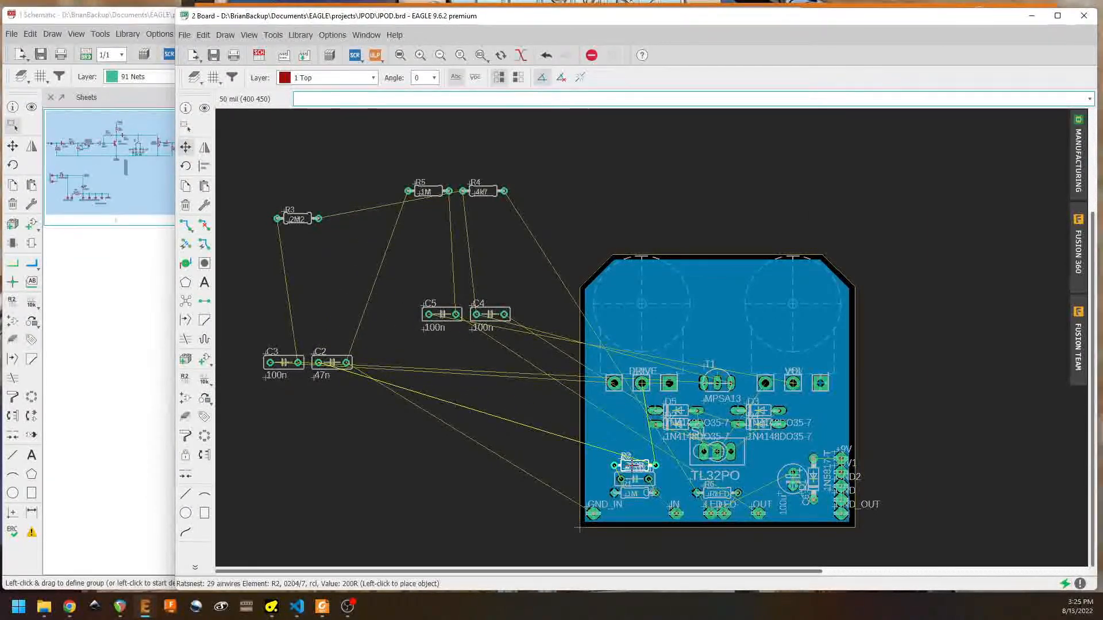
pyautogui.click(635, 465)
pyautogui.click(384, 387)
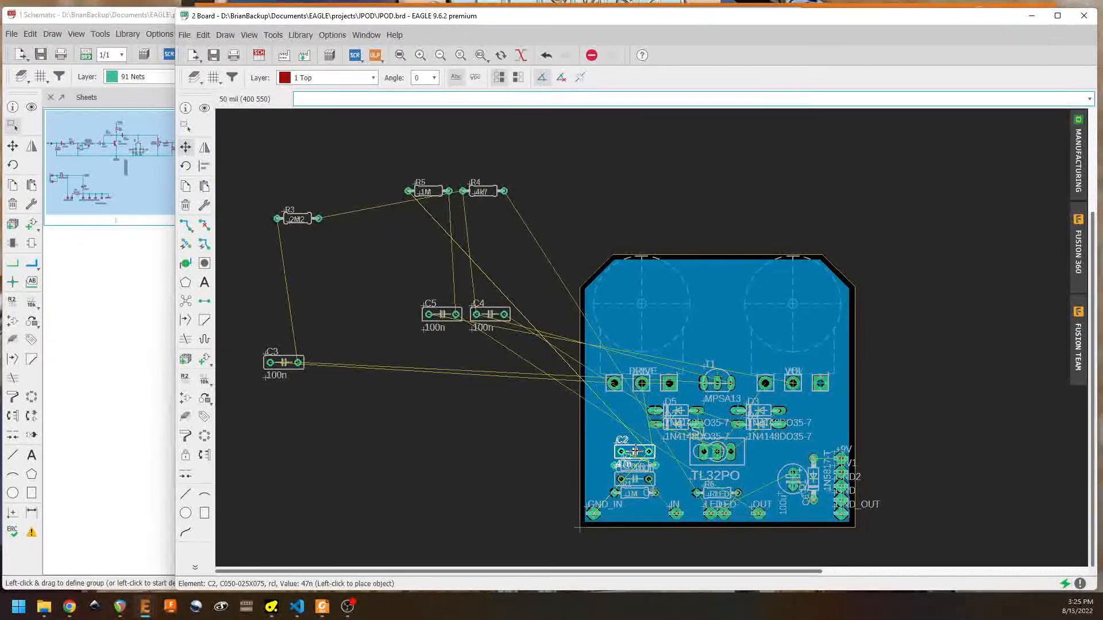
pyautogui.click(635, 452)
pyautogui.click(185, 303)
# Step: Move resistor R2 out of the stack between C1 and C2 to (-550 450) mil, off the board's left side
pyautogui.scroll(4, 566, 468)
pyautogui.moveTo(649, 361); pyautogui.dragTo(656, 416, button='middle')
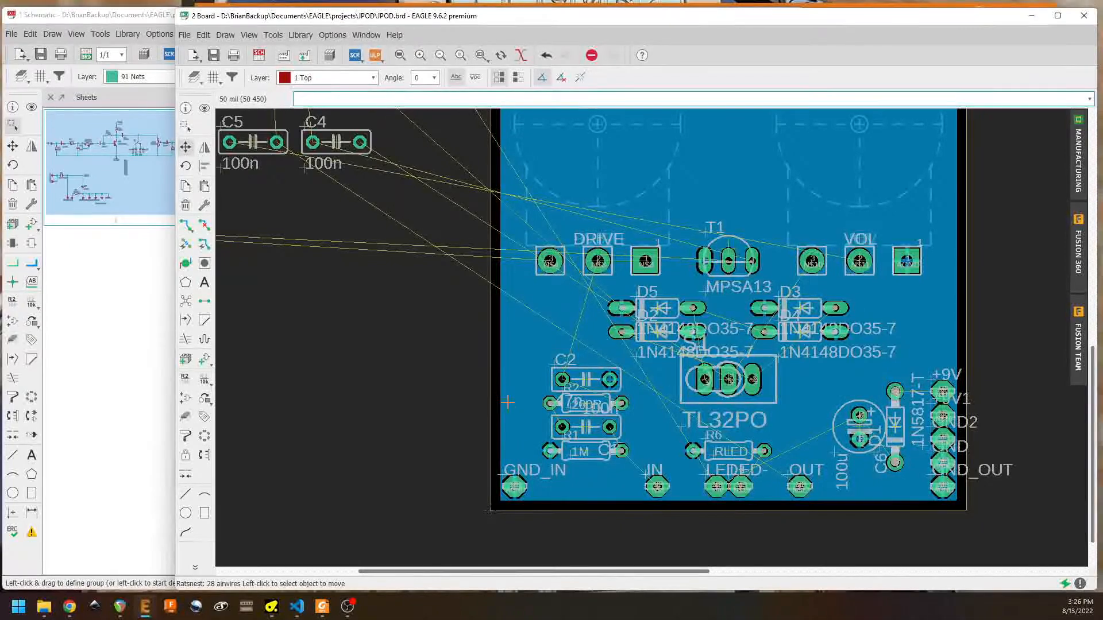
pyautogui.click(584, 403)
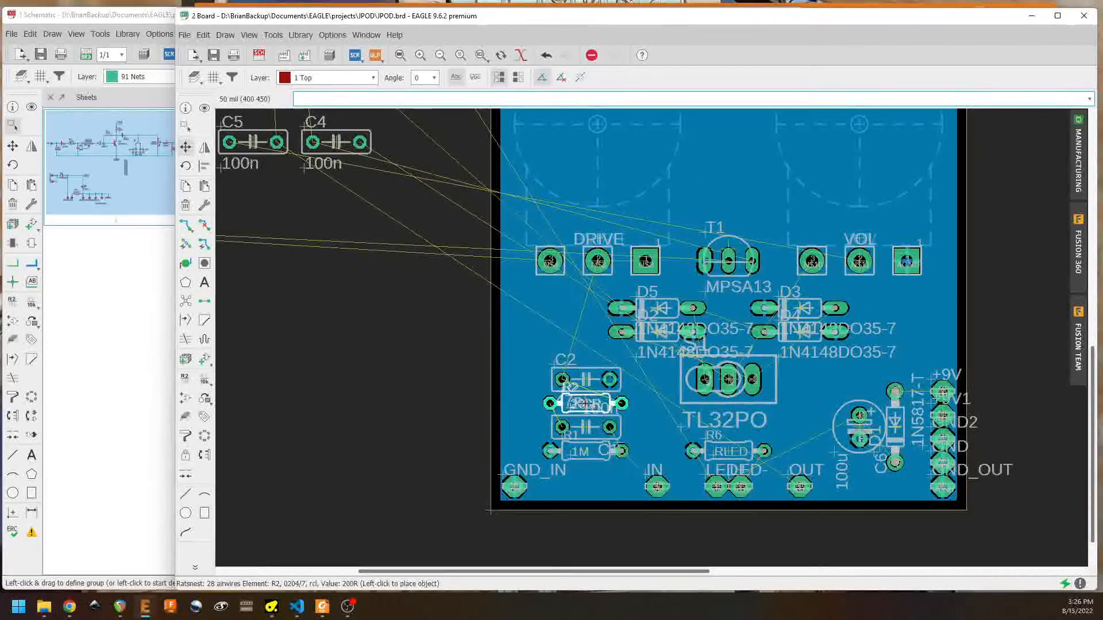
pyautogui.click(360, 404)
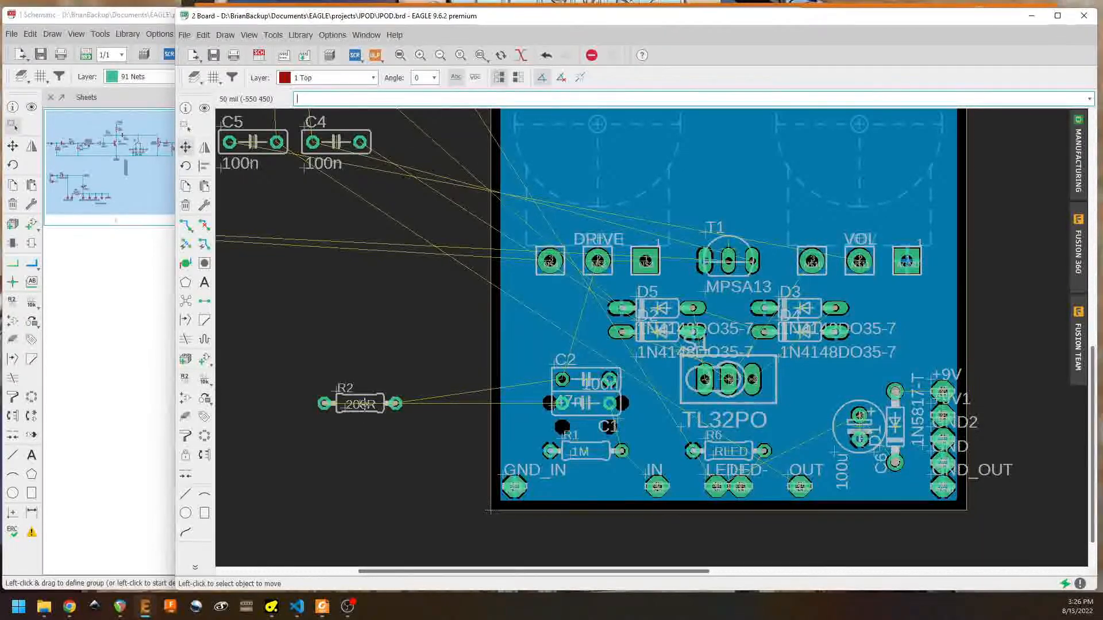
# Step: Place resistor R2 between R1 and C1 in the input stack, and rotate capacitor C2 by 180 degrees at (400 550) mil
pyautogui.click(361, 404)
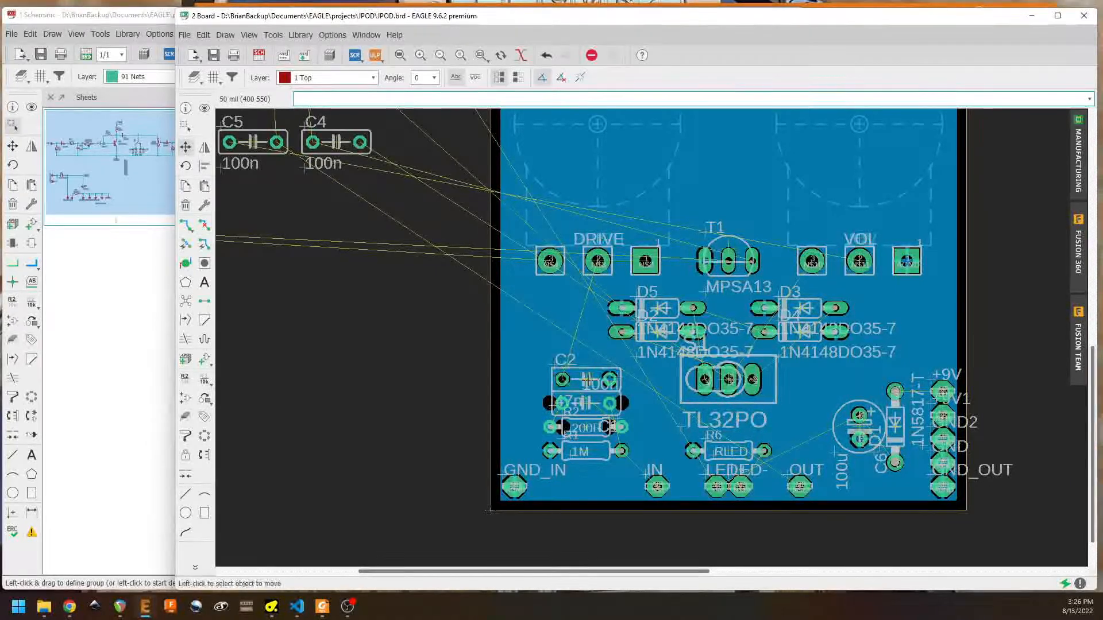
pyautogui.click(587, 380)
pyautogui.rightClick(587, 379)
pyautogui.rightClick(587, 380)
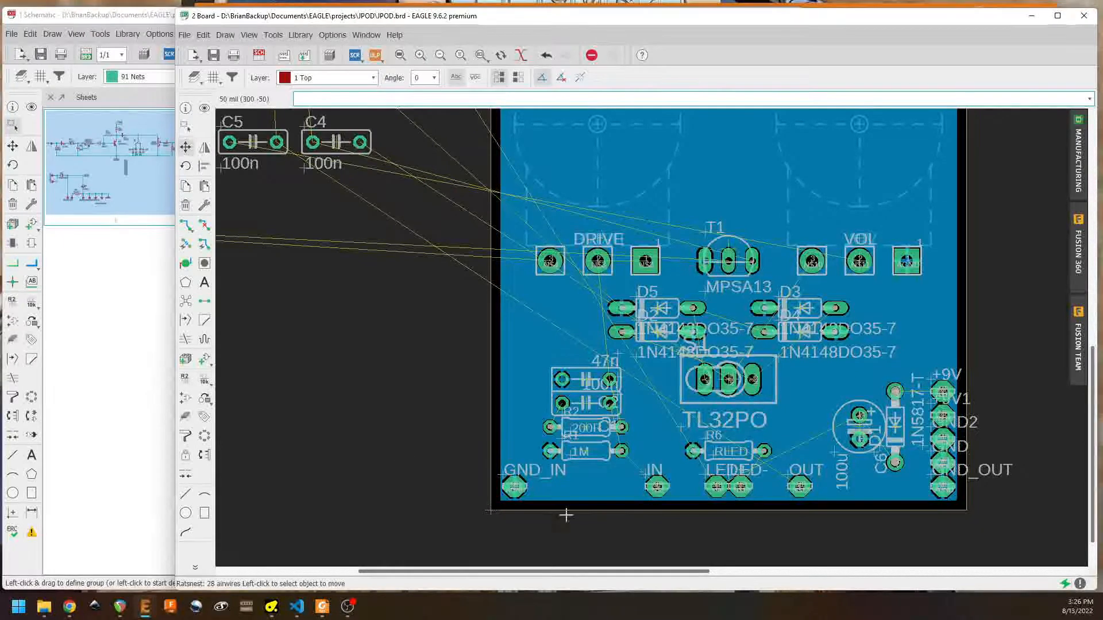
# Step: Check the schematic for the components around the transistor, and place resistor R3 at (1000 1300) mil above T1
pyautogui.scroll(1, 646, 462)
pyautogui.scroll(3, 651, 455)
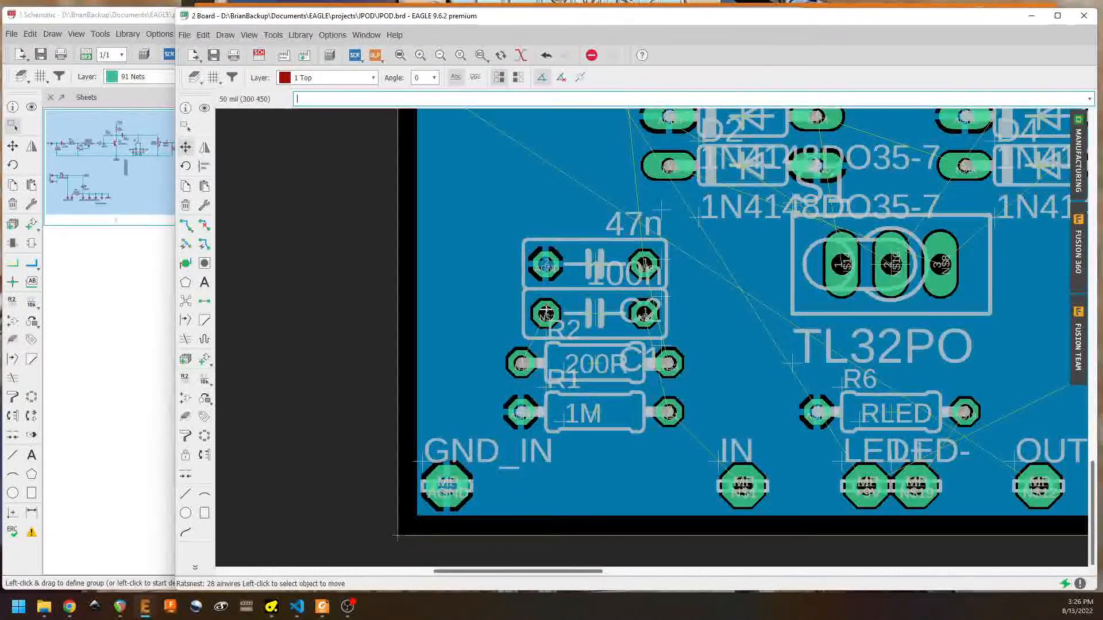
pyautogui.moveTo(617, 226); pyautogui.dragTo(656, 453, button='middle')
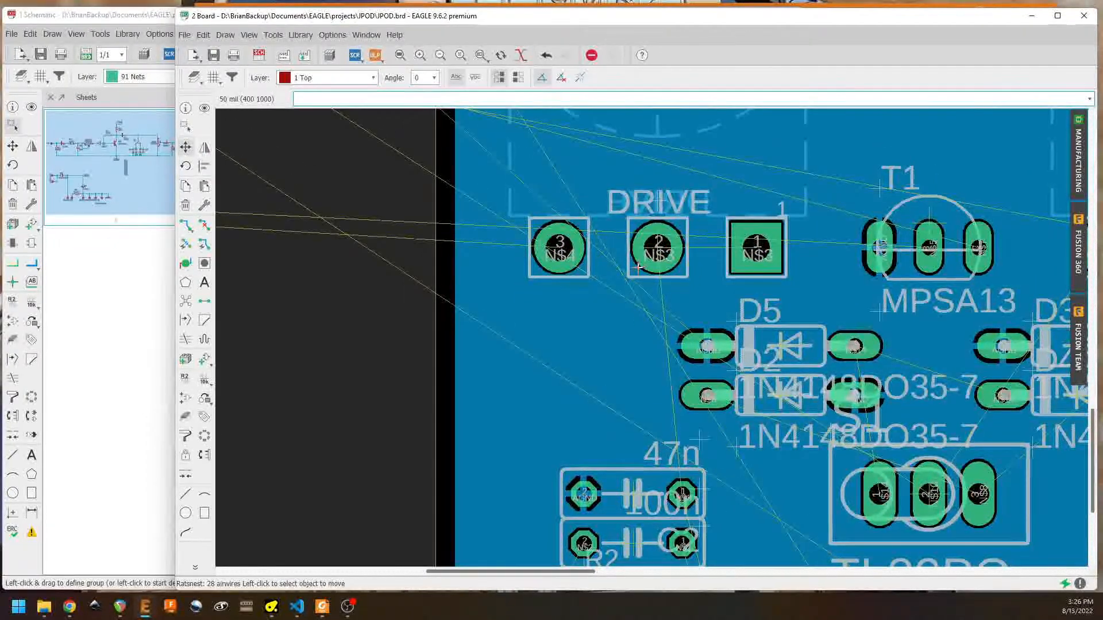
pyautogui.click(131, 22)
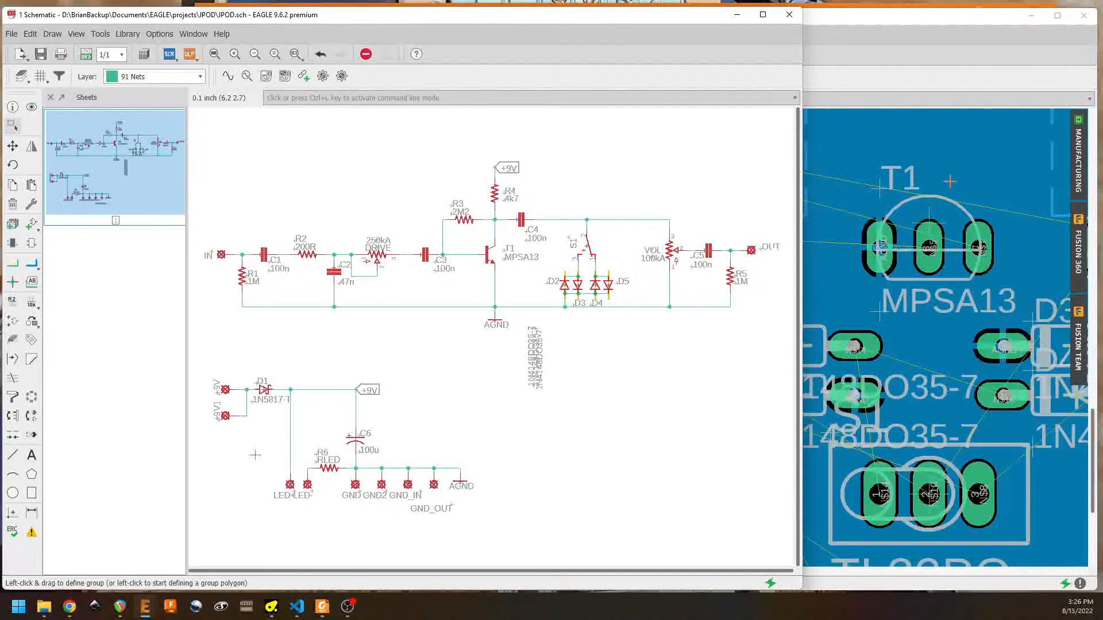
pyautogui.click(902, 8)
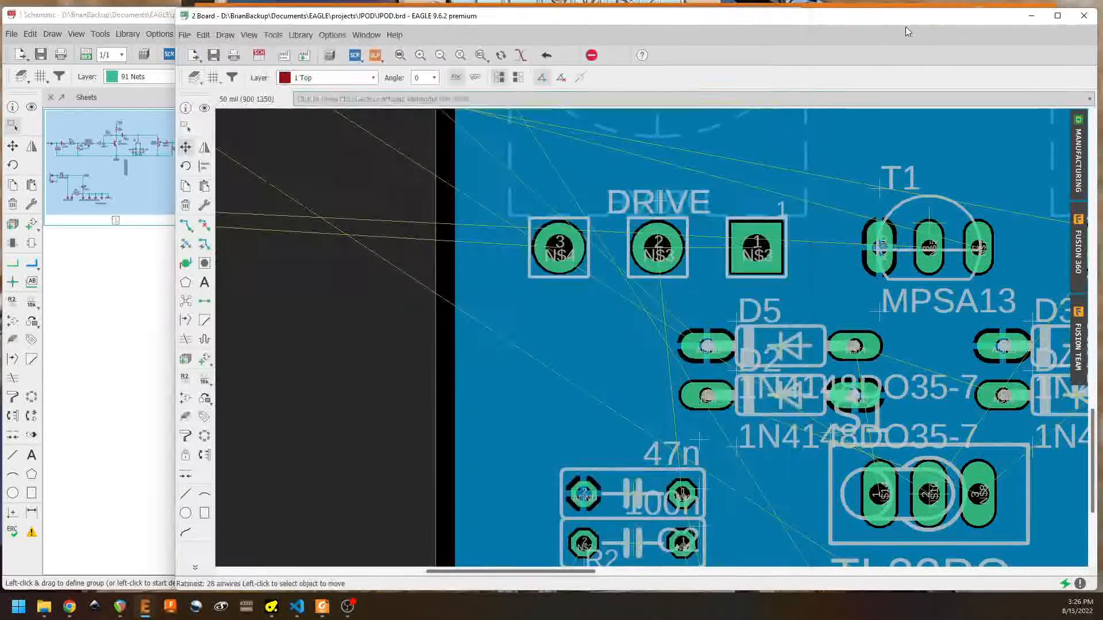
pyautogui.scroll(-4, 494, 349)
pyautogui.moveTo(495, 349); pyautogui.dragTo(675, 467, button='middle')
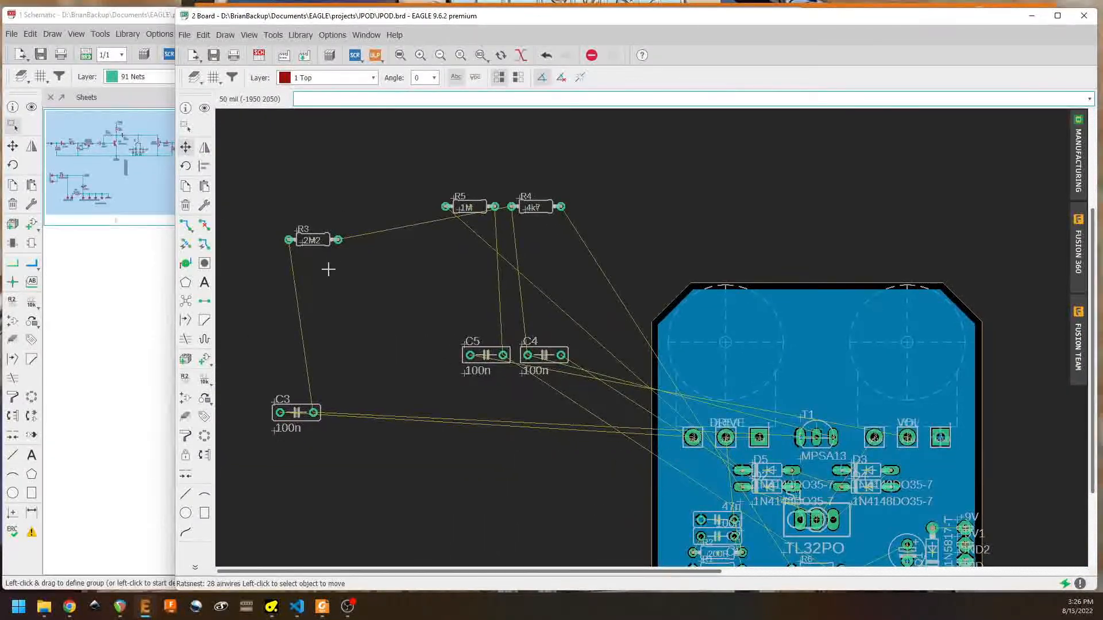
pyautogui.click(311, 242)
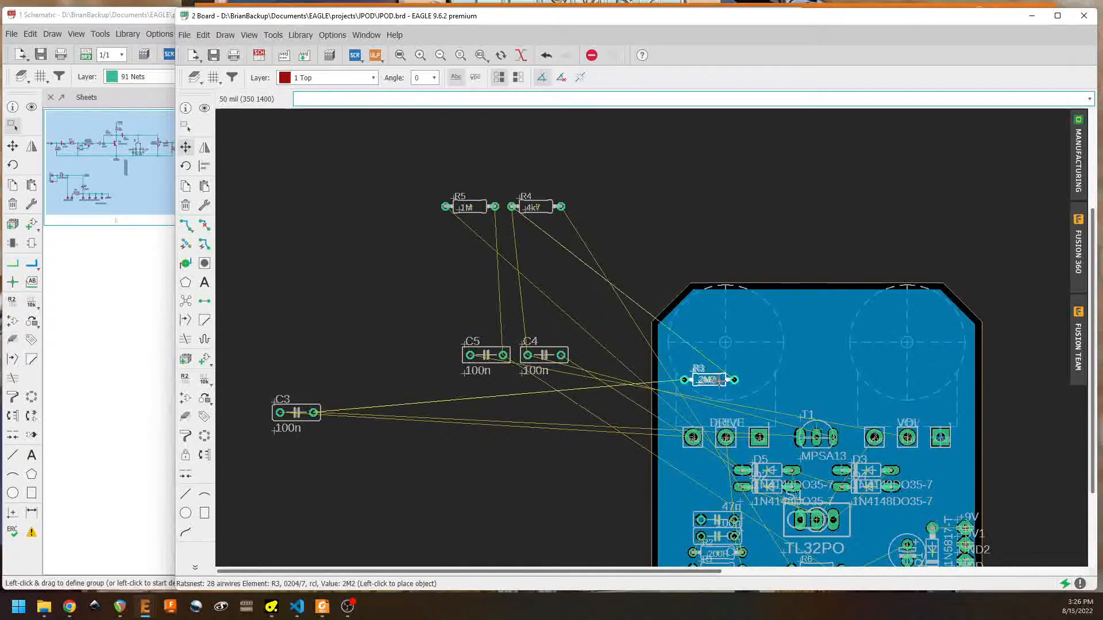
pyautogui.moveTo(792, 397); pyautogui.dragTo(756, 348, button='middle')
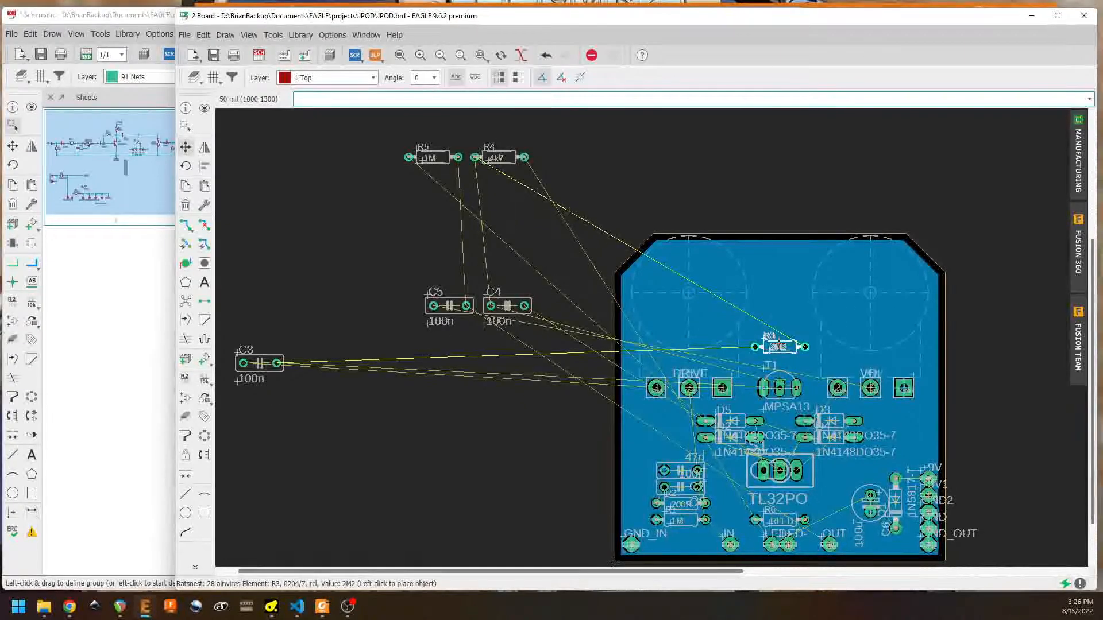
pyautogui.click(775, 347)
# Step: Stack capacitor C3, resistor R4 and capacitor C4 in that order above R3, with C4 centred at (1000 1600) mil
pyautogui.click(260, 363)
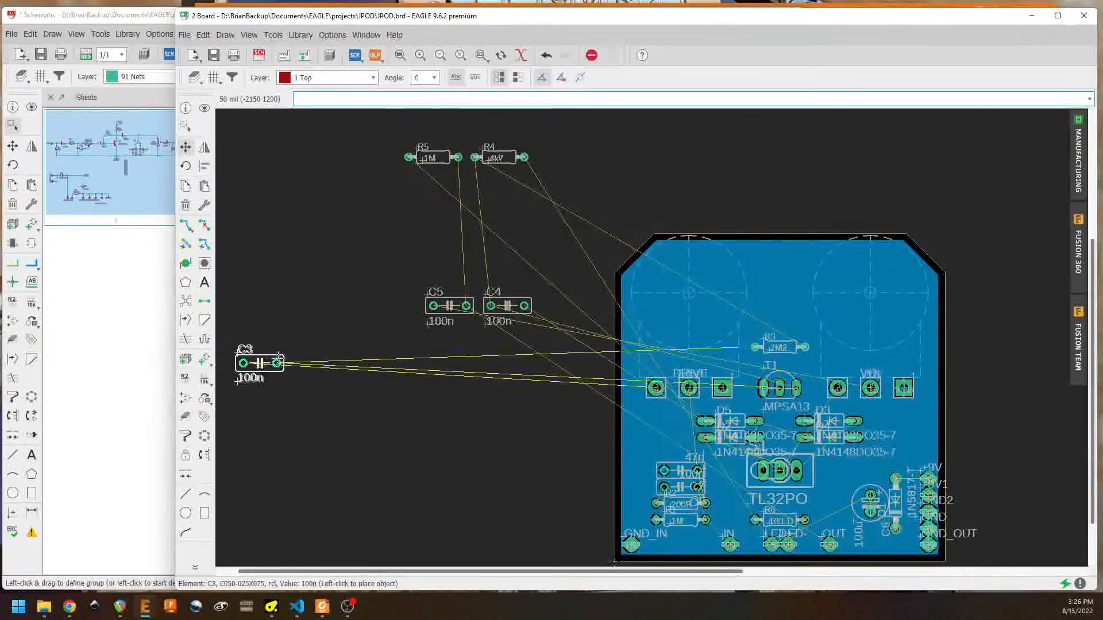
pyautogui.click(780, 330)
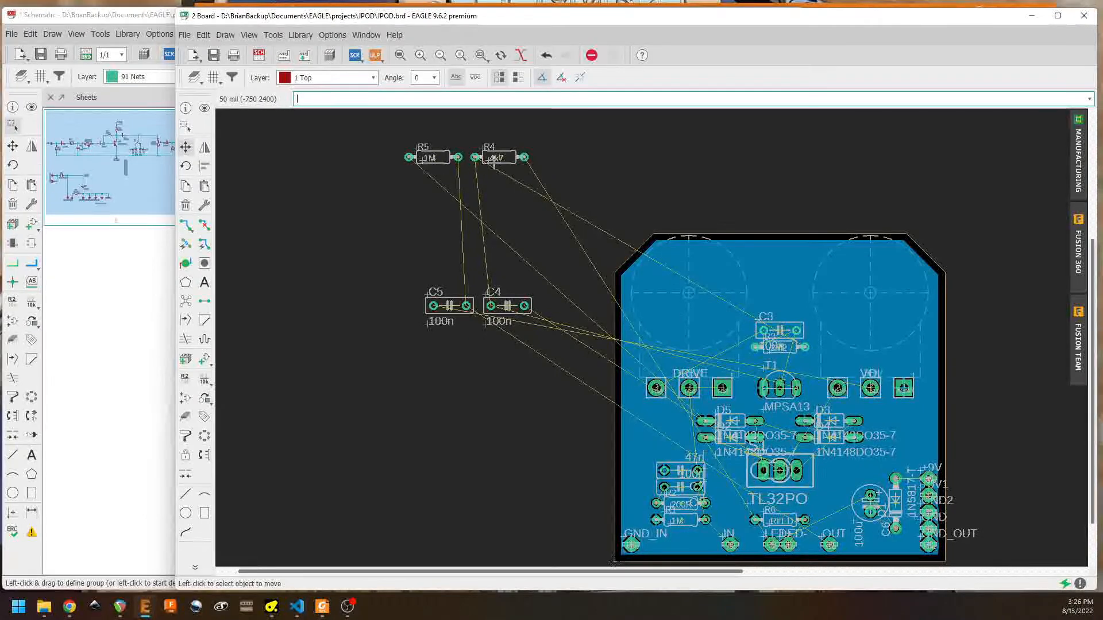
pyautogui.click(495, 157)
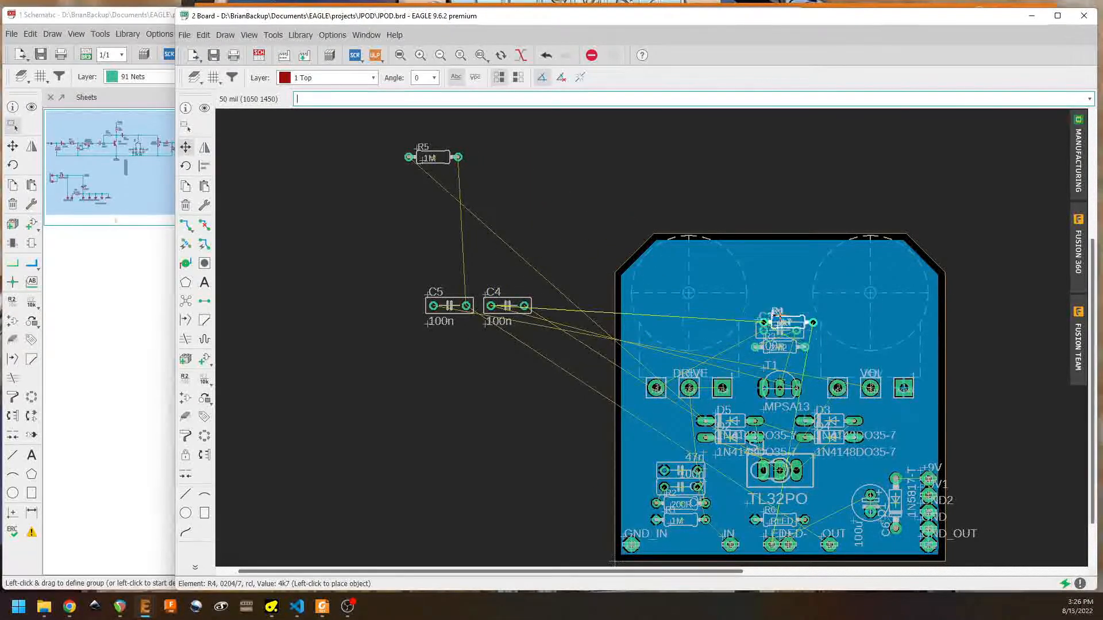
pyautogui.click(778, 314)
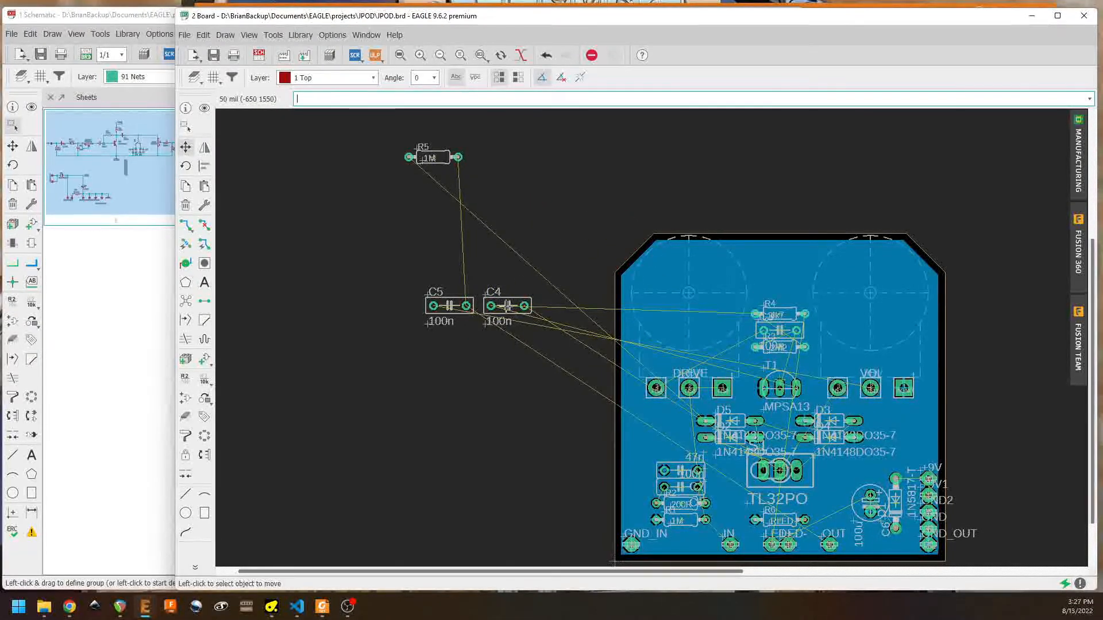
pyautogui.click(507, 306)
pyautogui.click(788, 288)
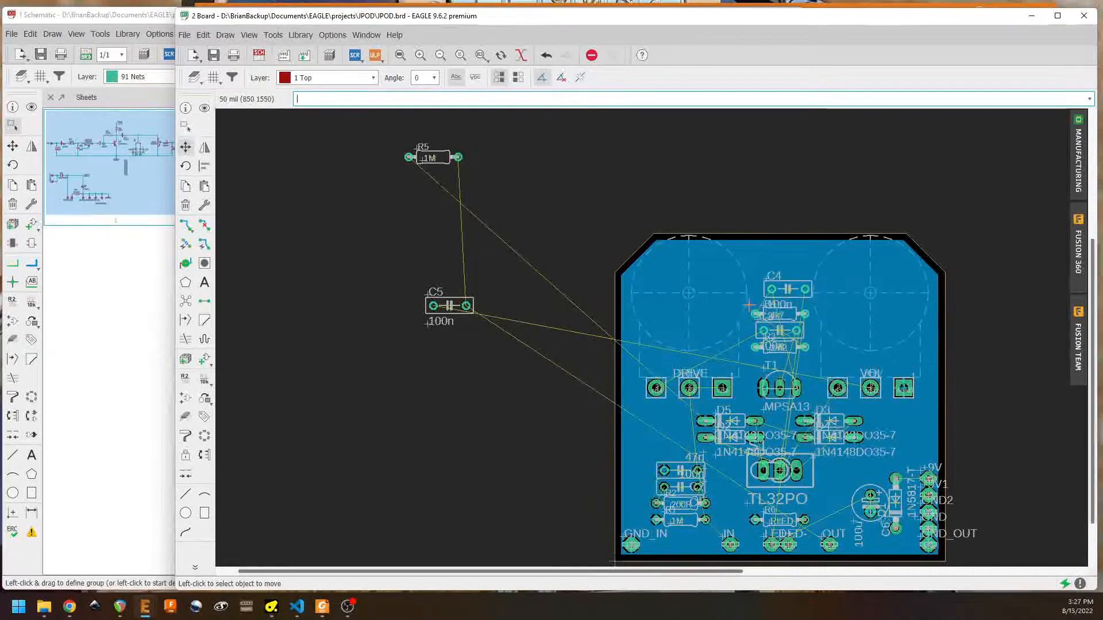
pyautogui.click(788, 289)
pyautogui.click(780, 297)
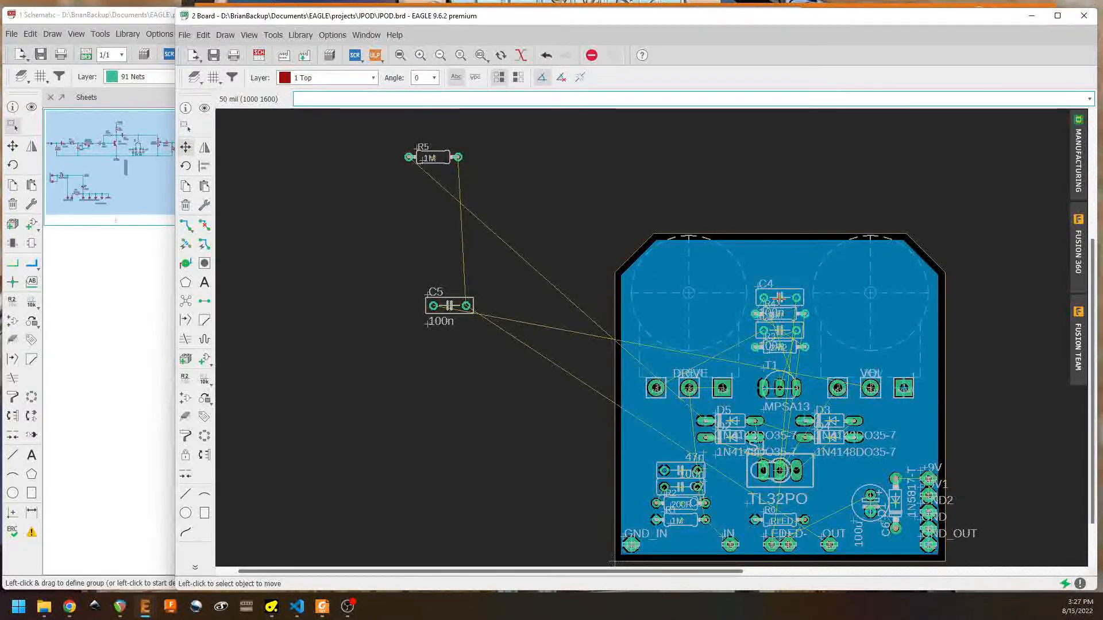
# Step: Rotate diode D1 to horizontal and place it at (1550 200) mil, below capacitor C6
pyautogui.moveTo(522, 423); pyautogui.dragTo(417, 370, button='middle')
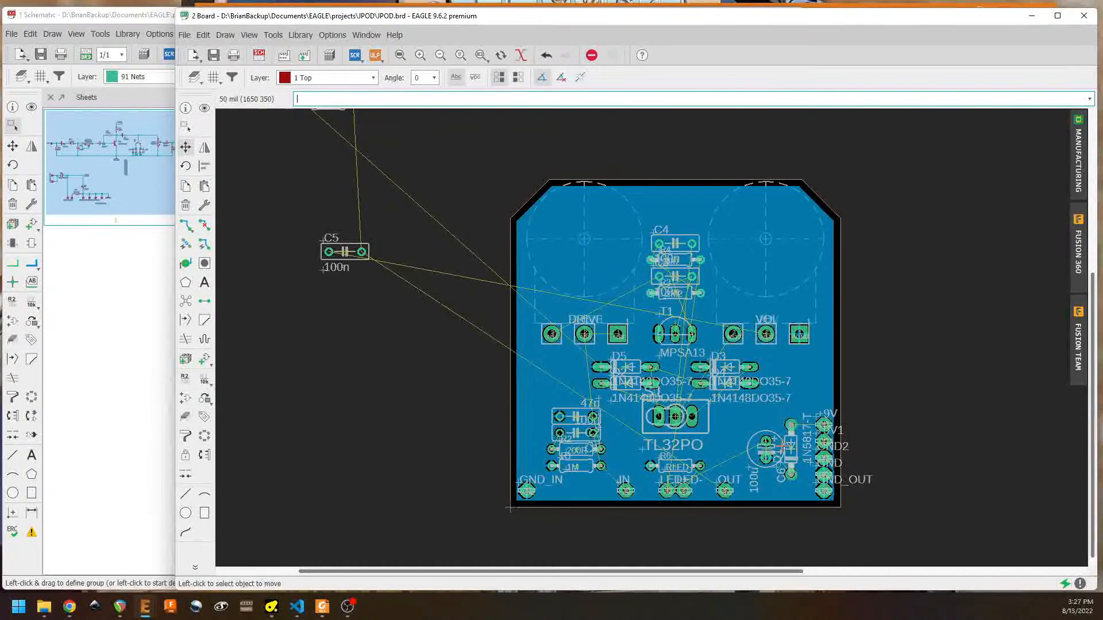
pyautogui.click(791, 449)
pyautogui.rightClick(799, 441)
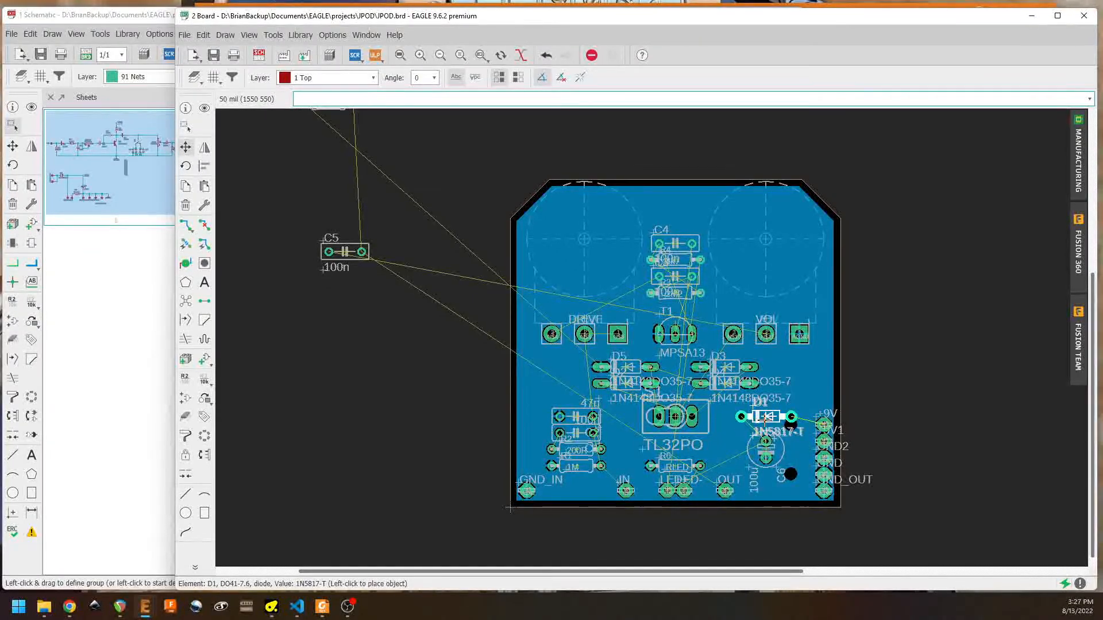
pyautogui.click(765, 417)
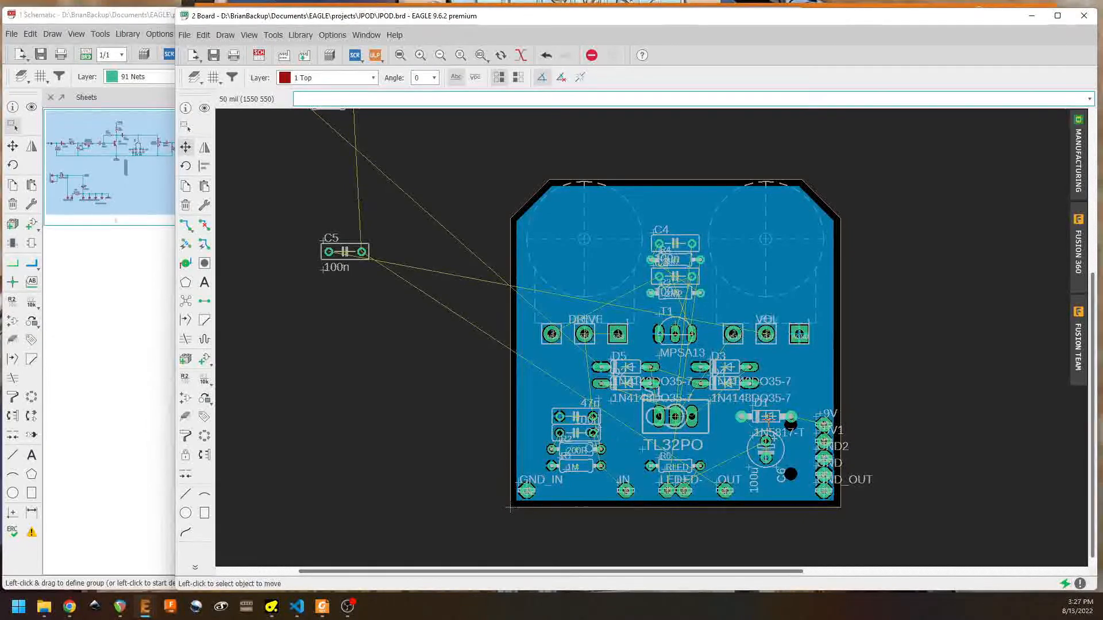
pyautogui.click(765, 417)
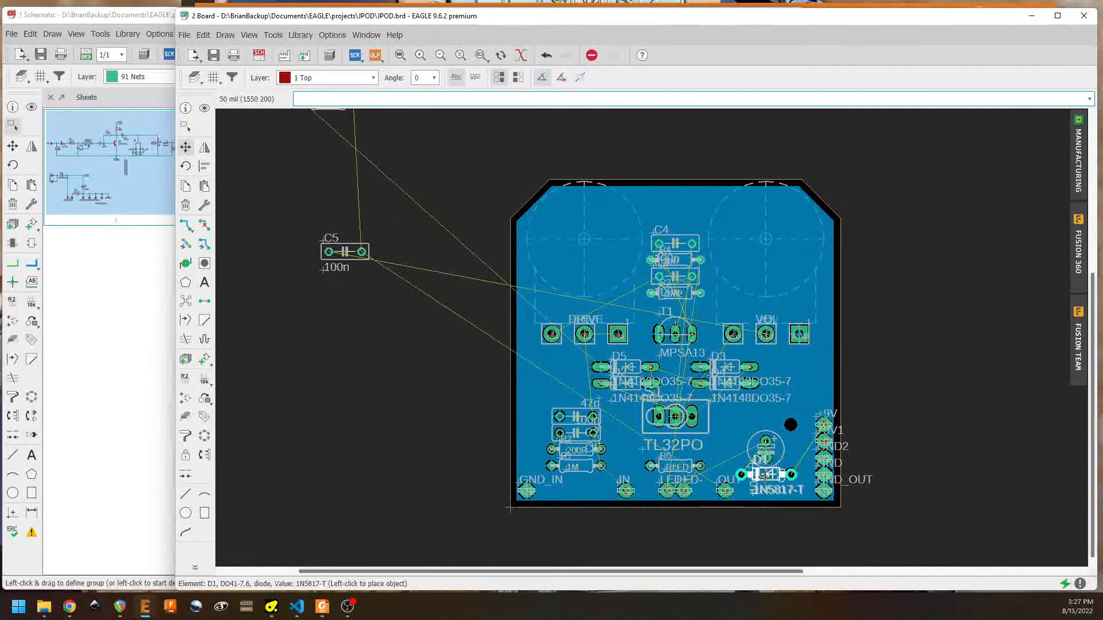
pyautogui.click(764, 474)
# Step: Rotate capacitor C6 by 90 degrees, place it at (1550 550) mil, and move diode D1 up directly beneath it
pyautogui.click(774, 452)
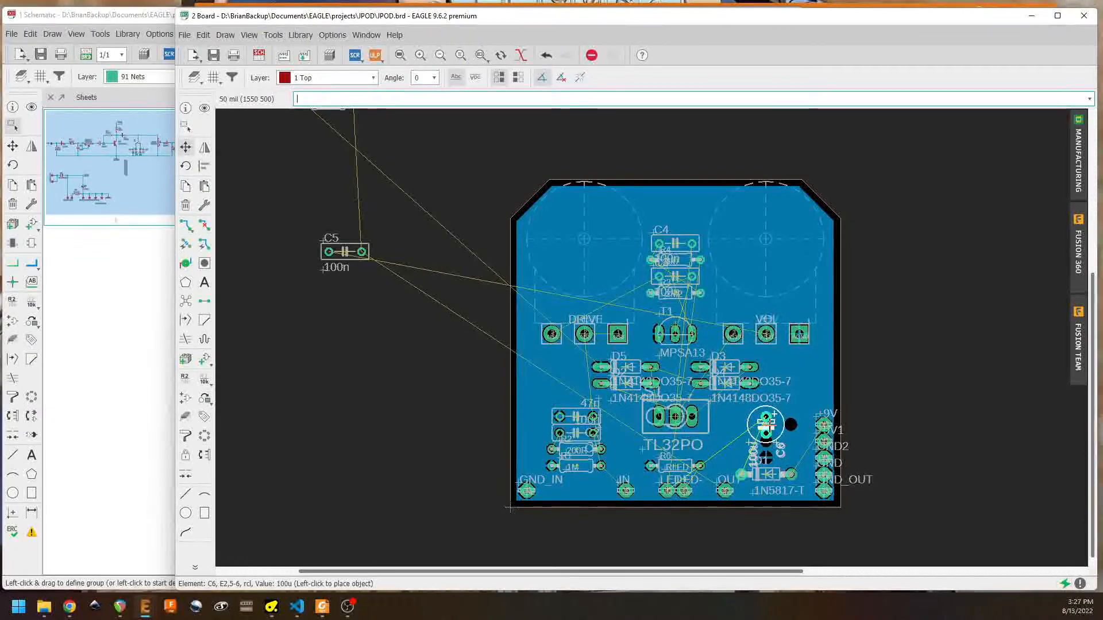
pyautogui.rightClick(767, 425)
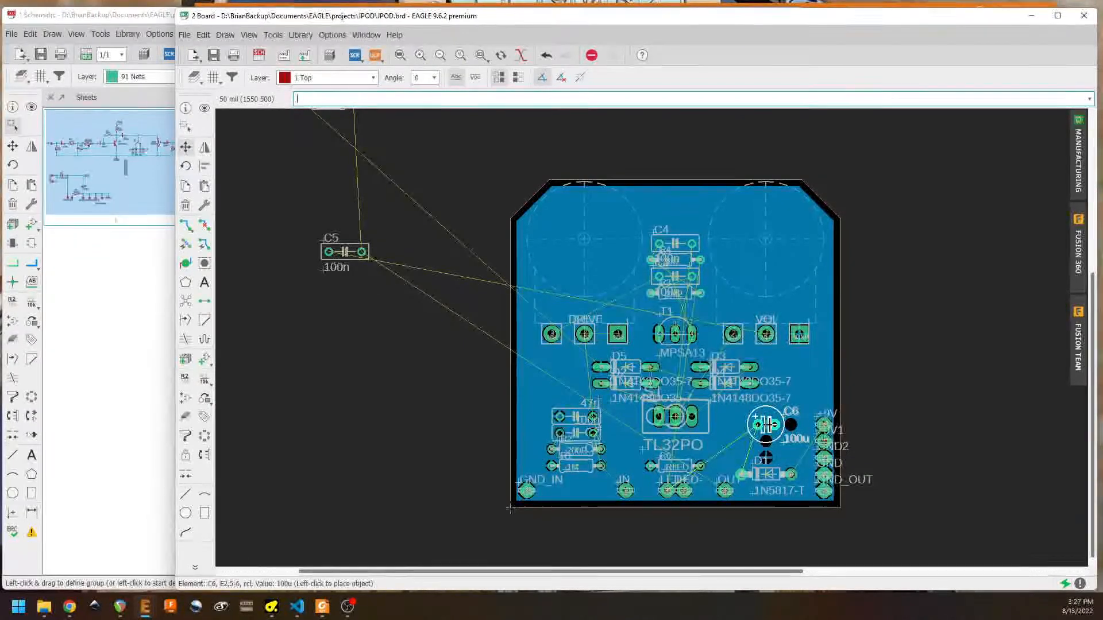
pyautogui.click(767, 425)
pyautogui.click(766, 473)
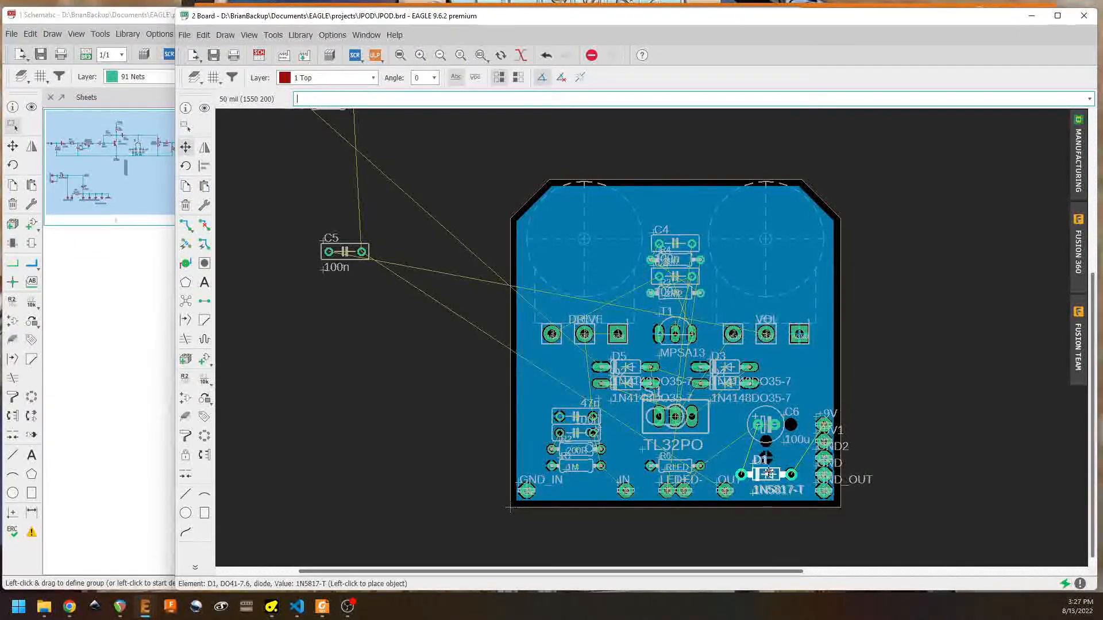
pyautogui.click(767, 452)
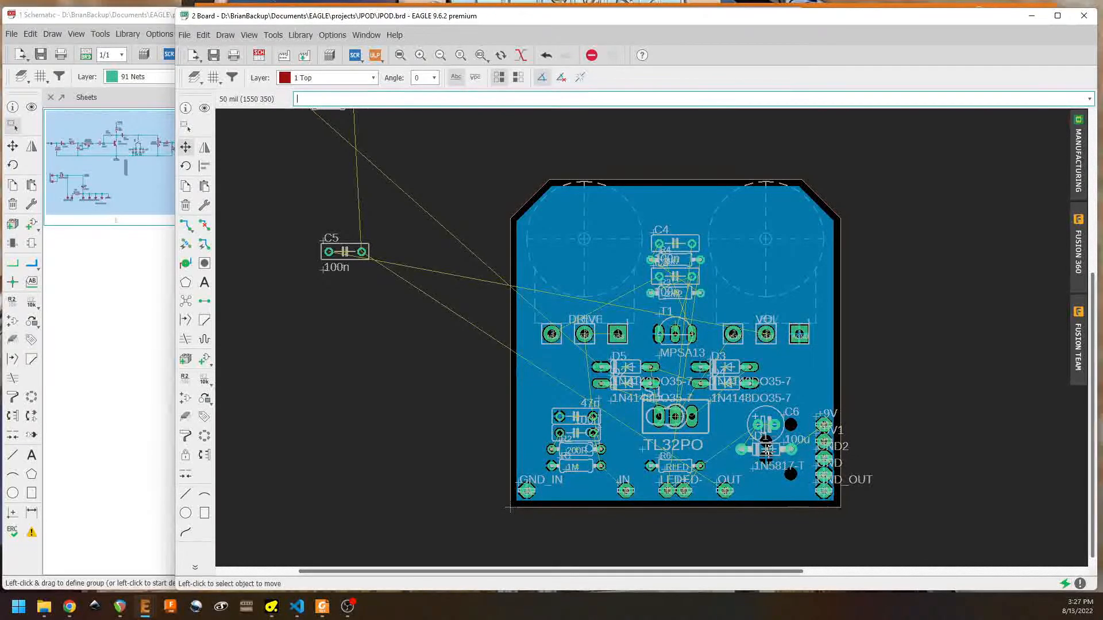
pyautogui.click(766, 425)
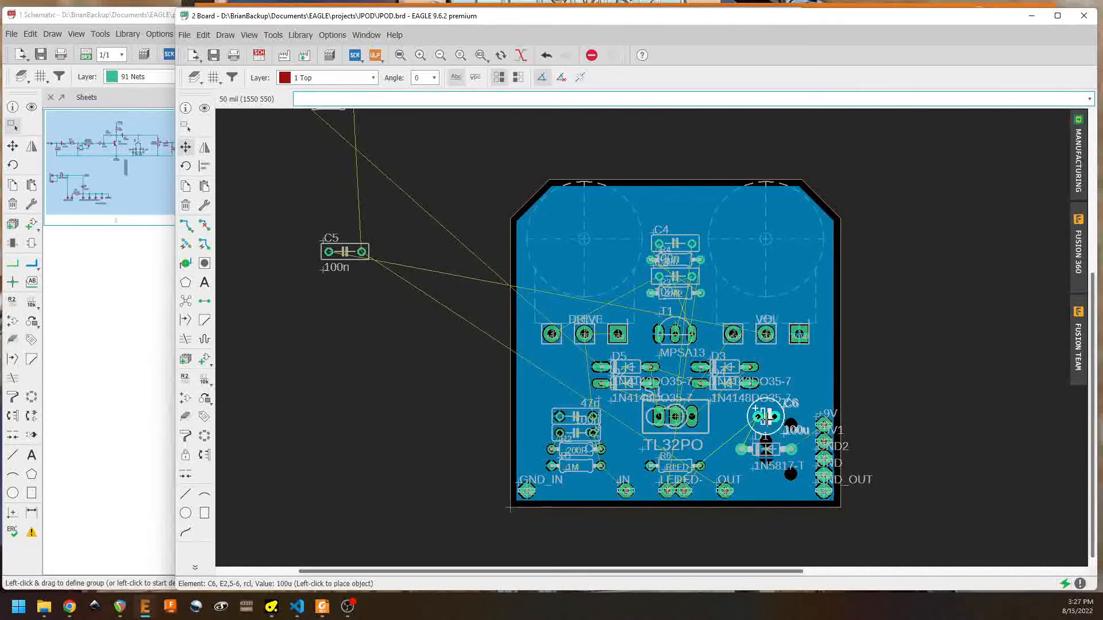
pyautogui.click(766, 417)
pyautogui.click(767, 446)
pyautogui.click(766, 441)
# Step: Bring resistor R5 onto the board and place it at (1550 300) mil, directly below diode D1
pyautogui.moveTo(391, 240); pyautogui.dragTo(408, 304, button='middle')
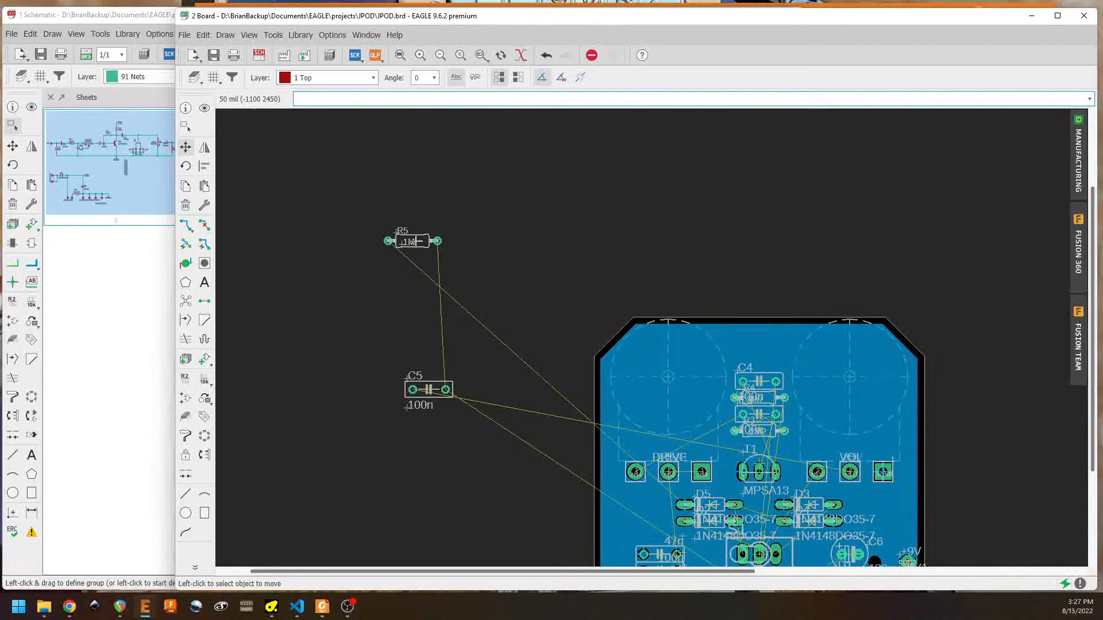
pyautogui.click(413, 241)
pyautogui.moveTo(512, 410); pyautogui.dragTo(352, 263, button='middle')
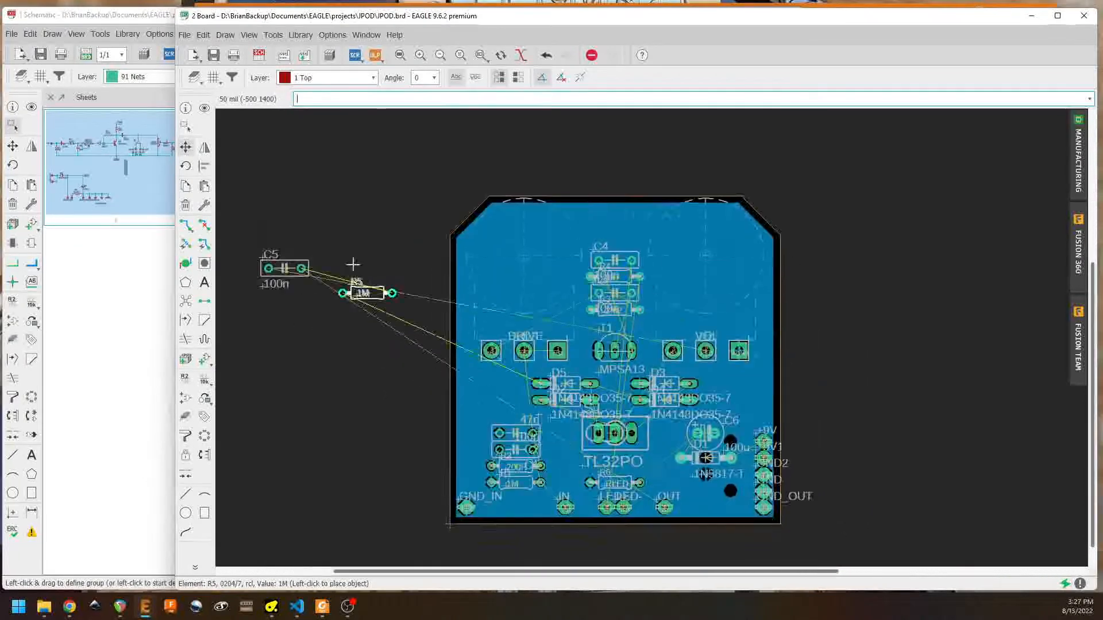
pyautogui.click(690, 449)
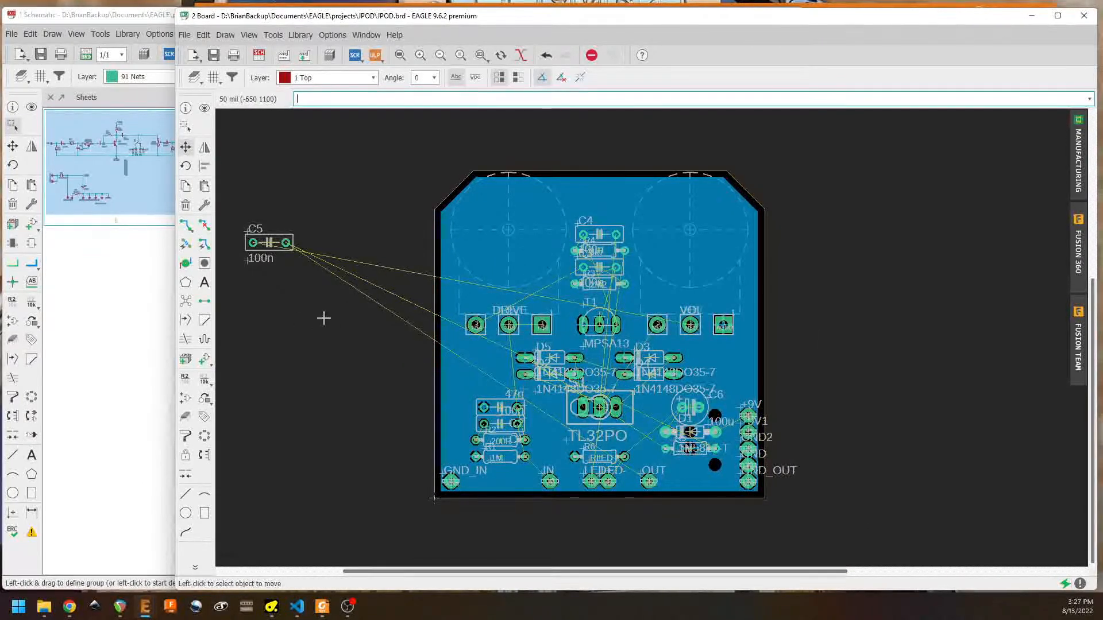
# Step: Place capacitor C5 at (1550 200) mil below R5, rotated by 180 degrees, and rotate R5 by 180 degrees in place
pyautogui.click(271, 239)
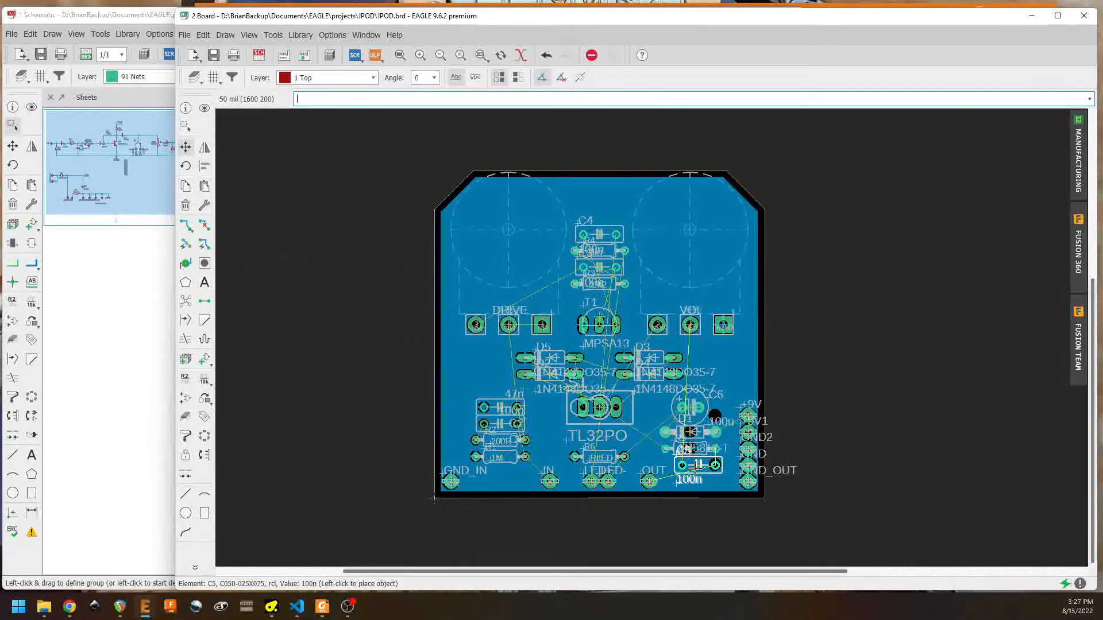
pyautogui.rightClick(689, 465)
pyautogui.rightClick(690, 466)
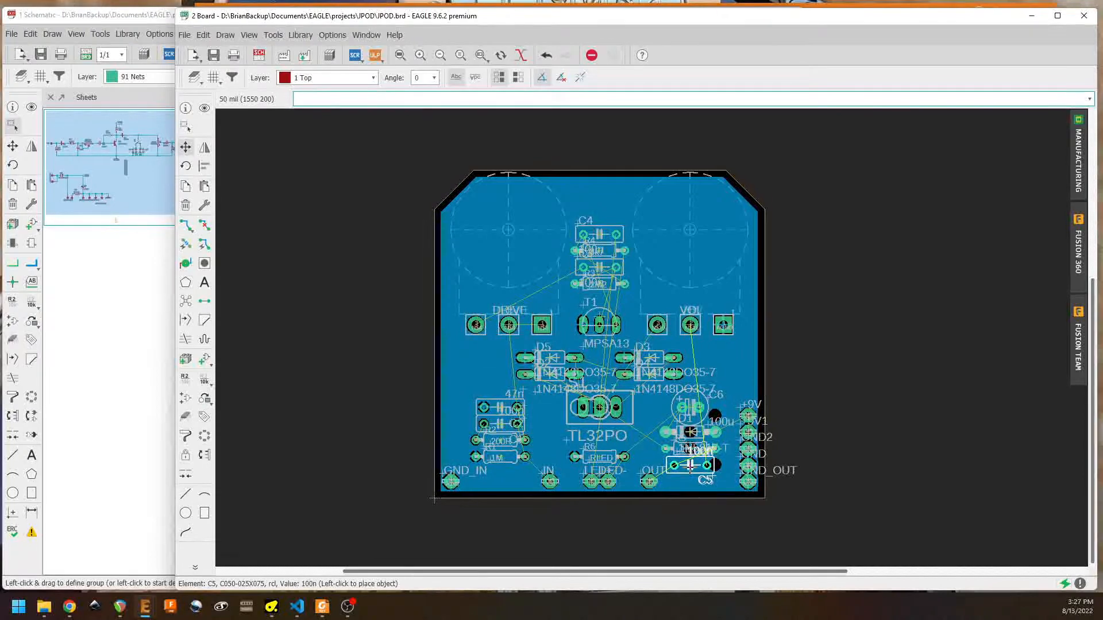
pyautogui.click(690, 465)
pyautogui.click(691, 449)
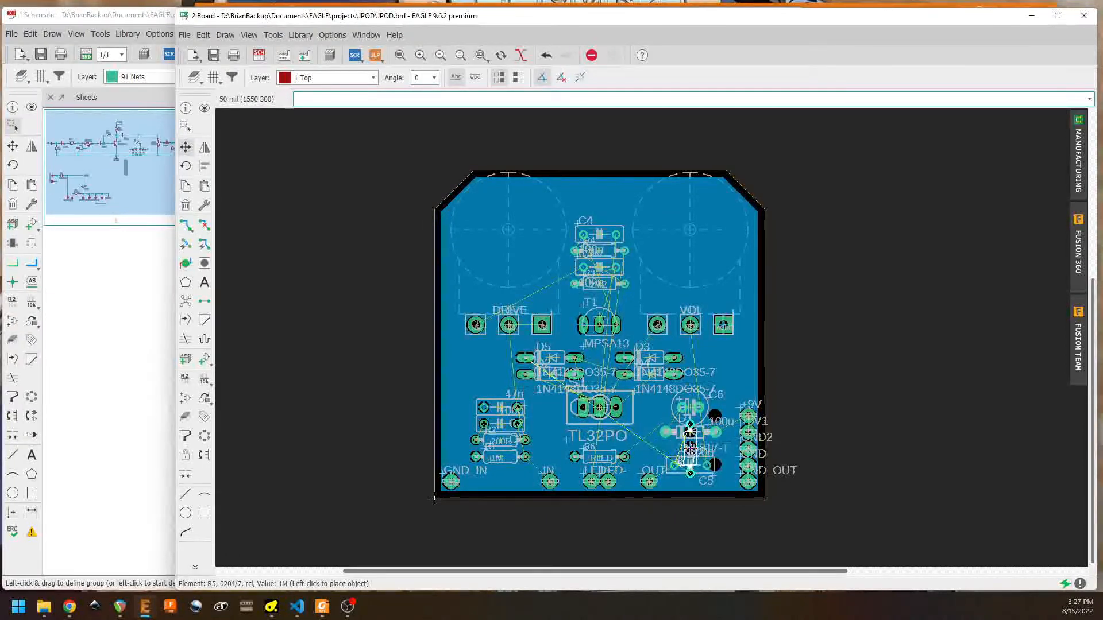
pyautogui.click(691, 449)
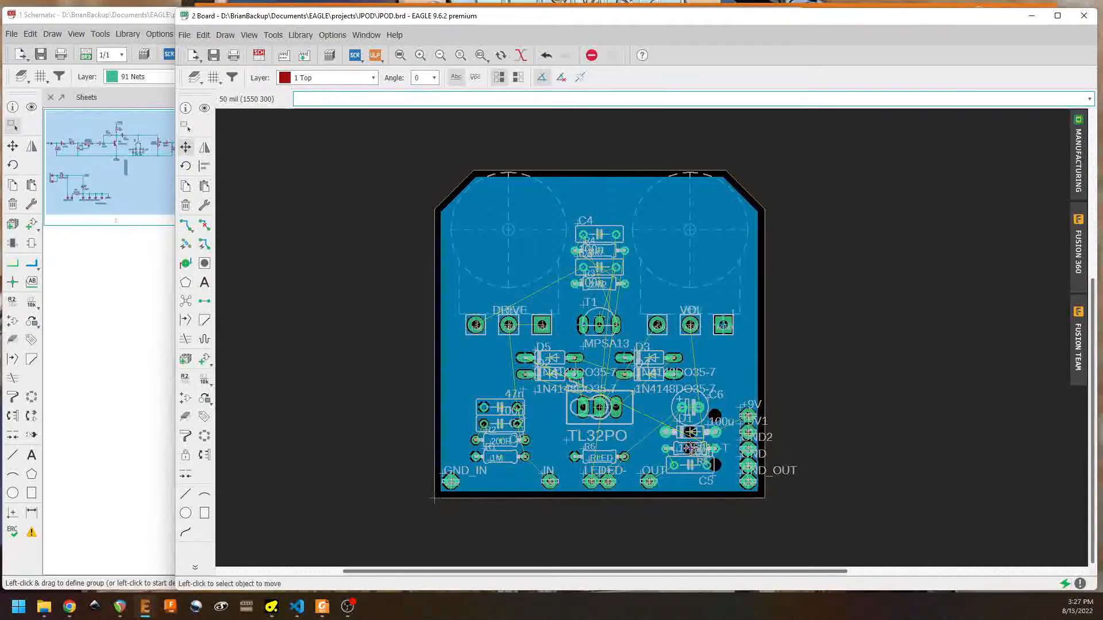
# Step: Recalculate the ratsnest and save the board
pyautogui.click(183, 302)
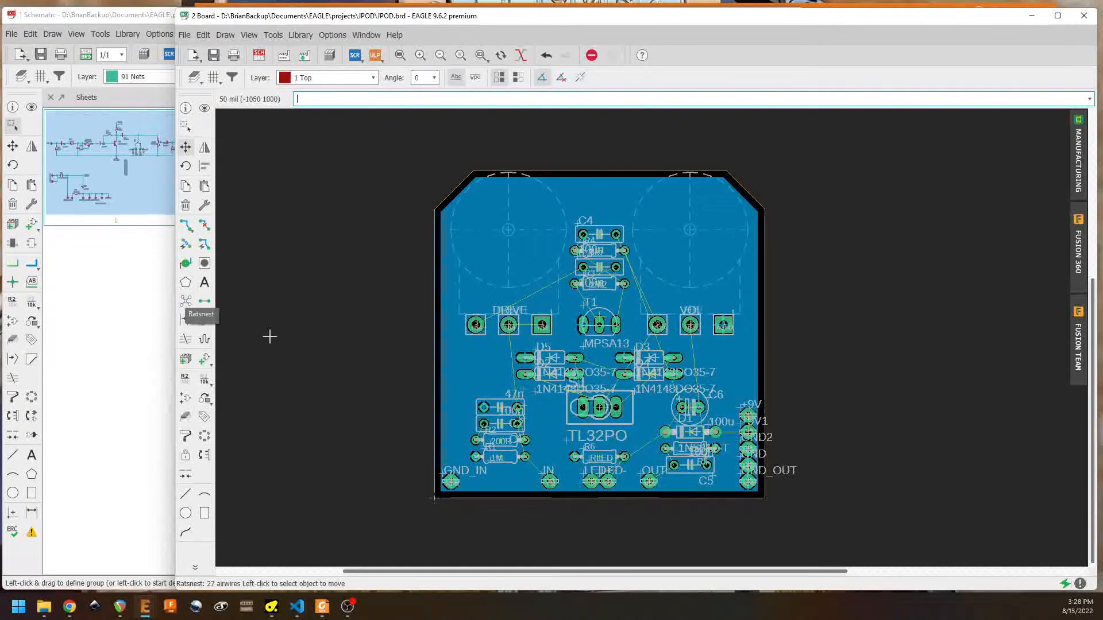
pyautogui.hotkey('ctrl', 's')
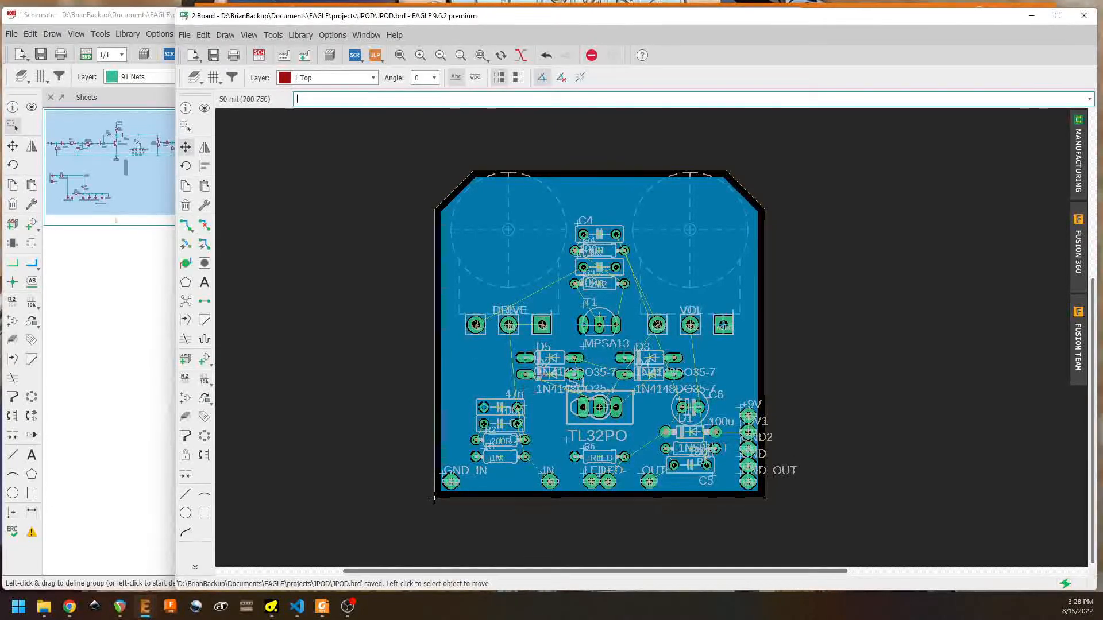
# Step: Shift diodes D2 and D5 to the right by one 50 mil grid step
pyautogui.click(567, 374)
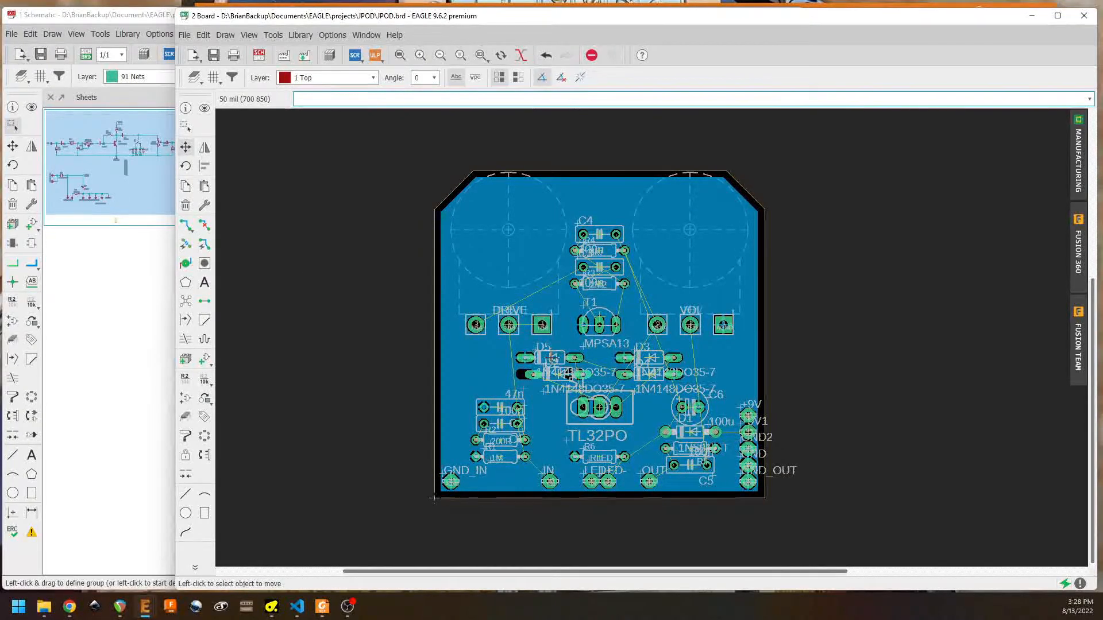
pyautogui.click(551, 357)
pyautogui.click(560, 357)
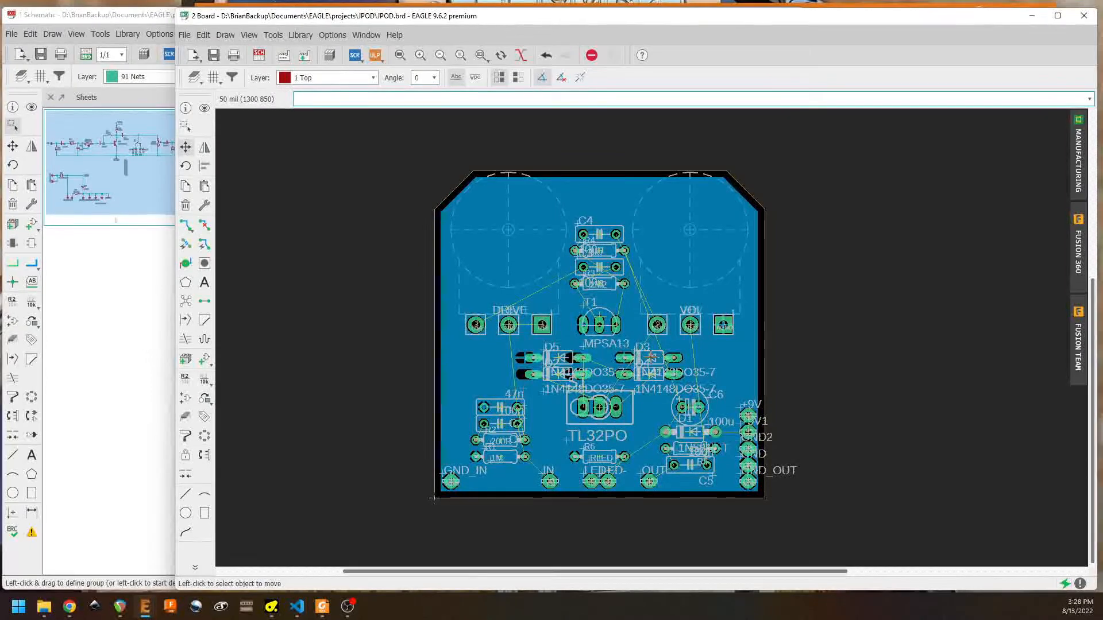
# Step: Shift diodes D3 and D4 to the left by one 50 mil grid step
pyautogui.click(654, 357)
pyautogui.click(648, 359)
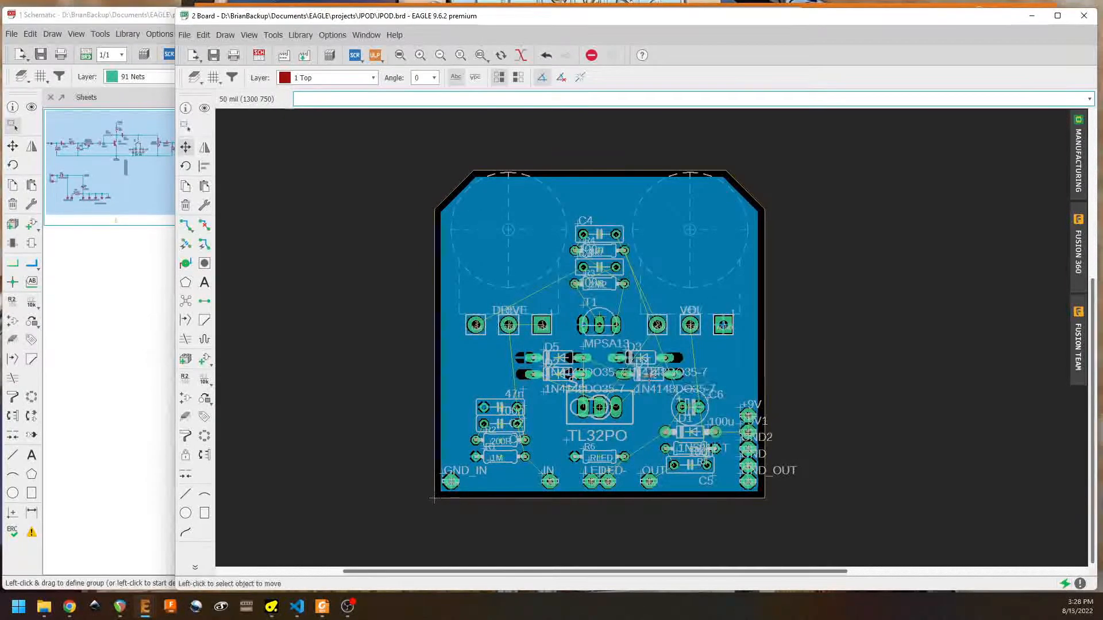
pyautogui.click(650, 375)
pyautogui.click(640, 376)
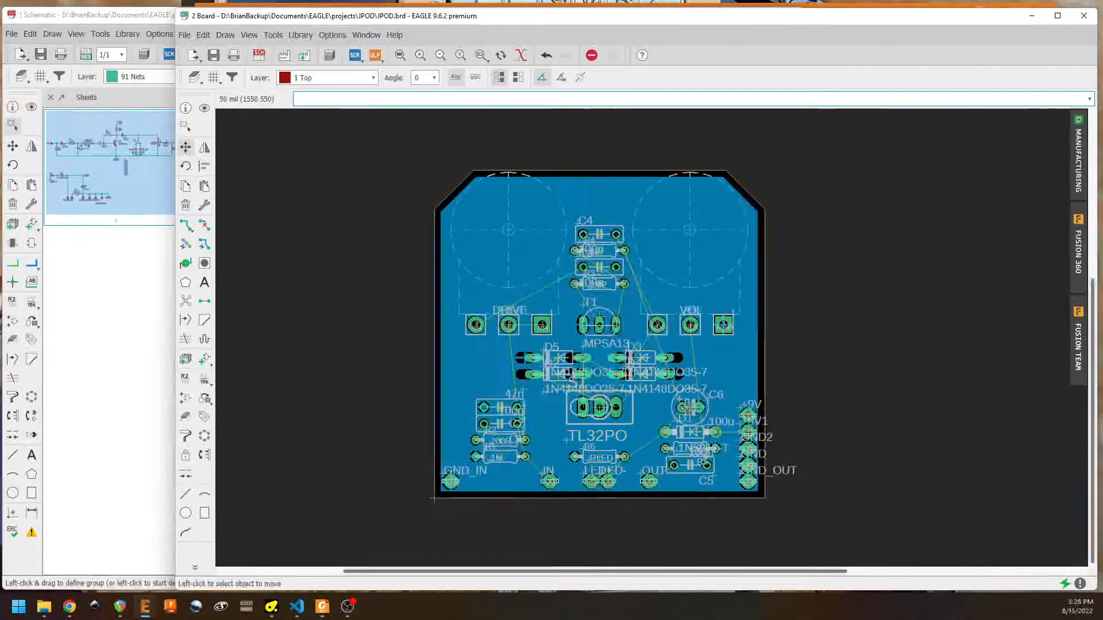
# Step: Shift C6, D1, R5 and C5 up by one 50 mil grid step and recalculate the ratsnest
pyautogui.click(701, 402)
pyautogui.click(689, 400)
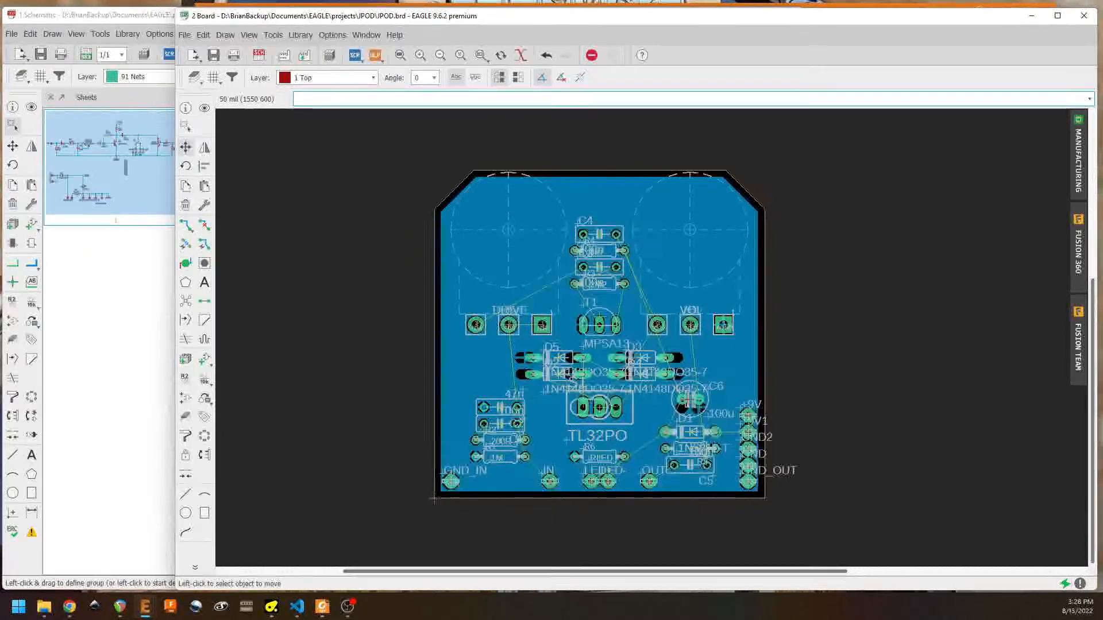
pyautogui.click(690, 432)
pyautogui.click(690, 424)
pyautogui.click(689, 449)
pyautogui.click(689, 448)
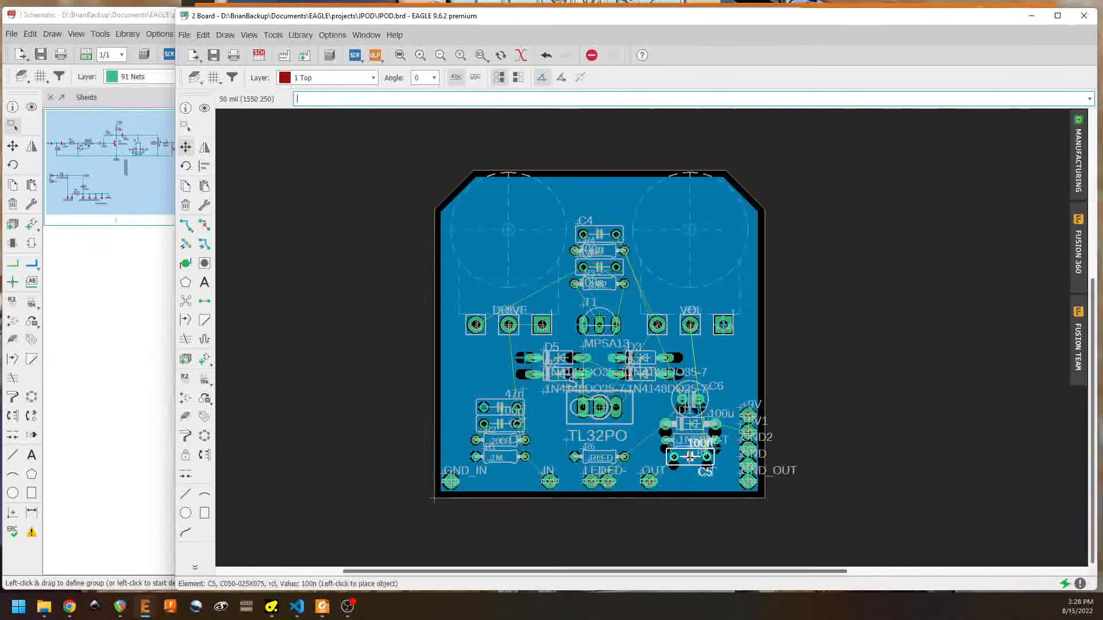
pyautogui.click(203, 339)
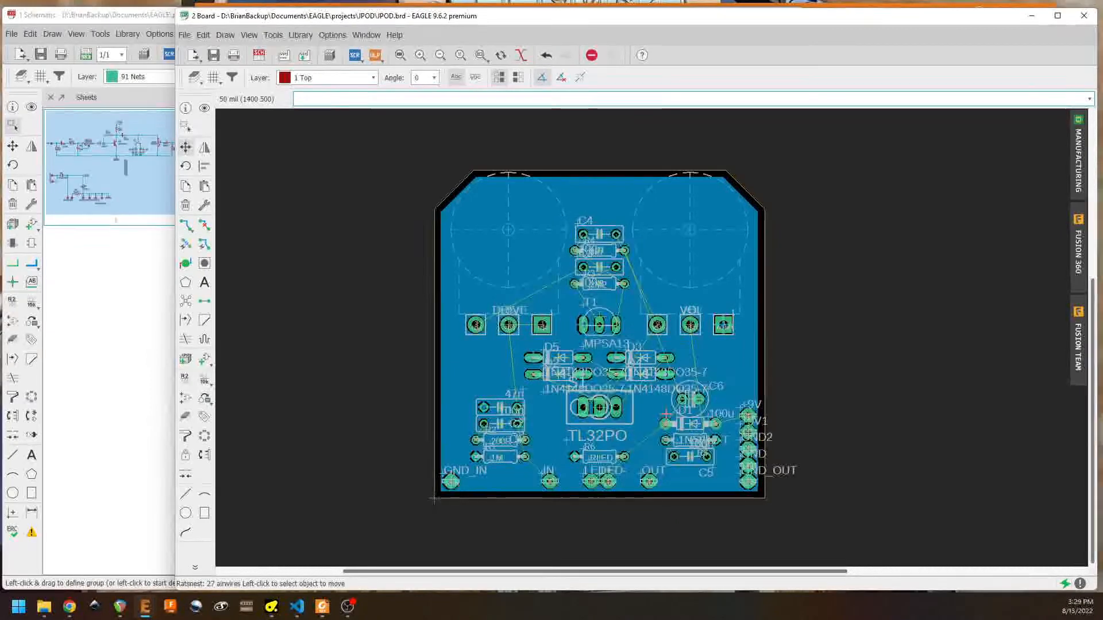
# Step: Move R4 to (1550 1300) mil above the VOL potentiometer's pads and place C4 directly above it at (1550 1400) mil
pyautogui.moveTo(630, 316); pyautogui.dragTo(636, 383, button='middle')
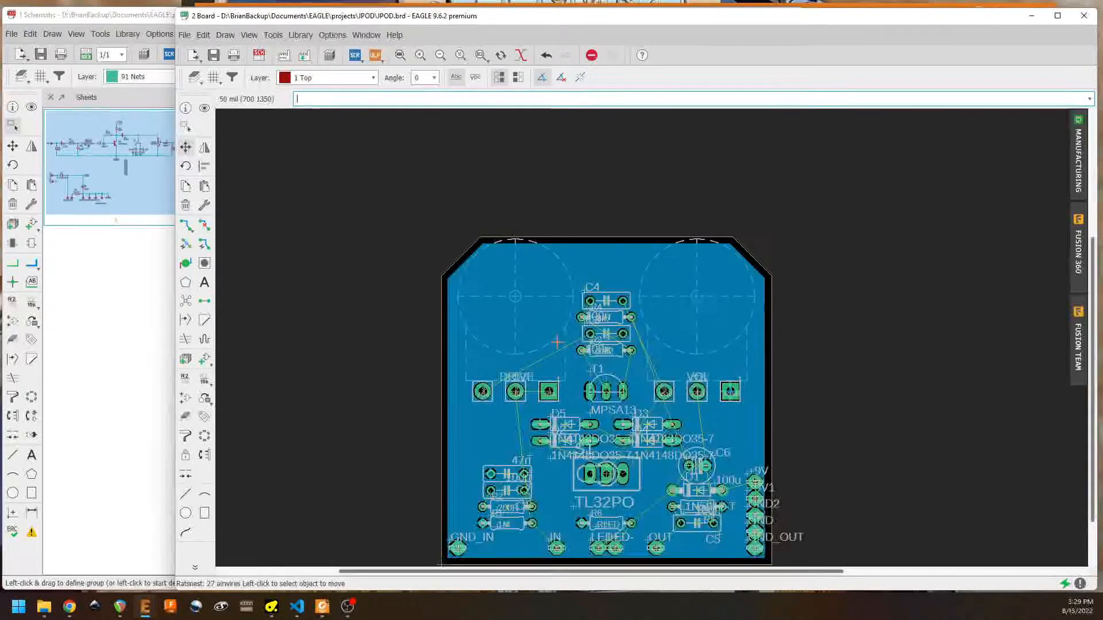
pyautogui.scroll(3, 602, 351)
pyautogui.scroll(1, 603, 350)
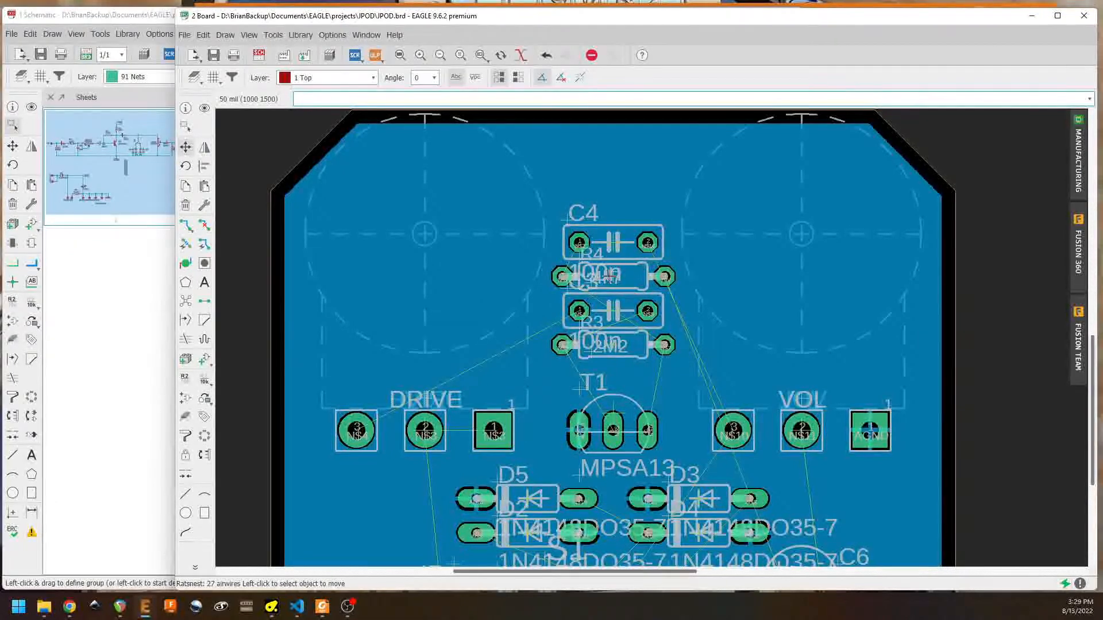
pyautogui.click(613, 277)
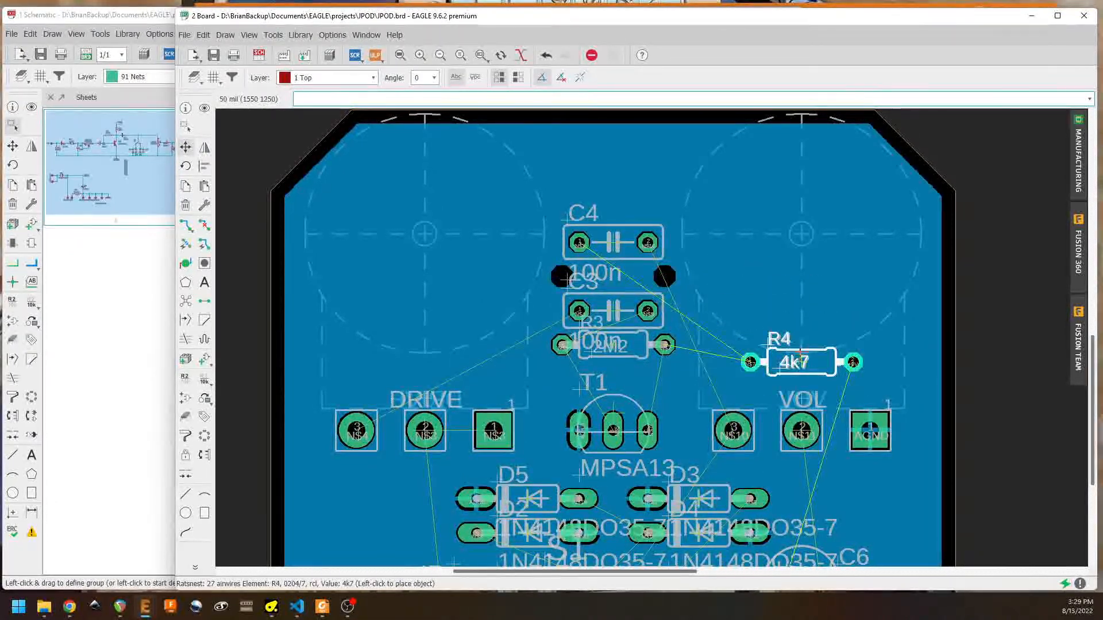
pyautogui.click(800, 344)
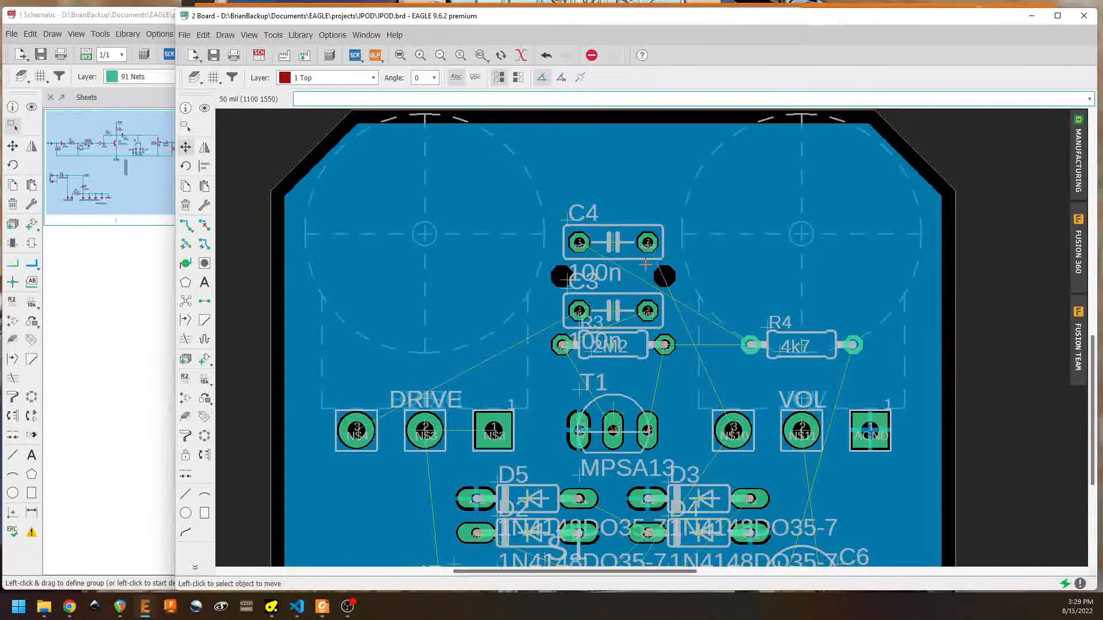
pyautogui.click(612, 248)
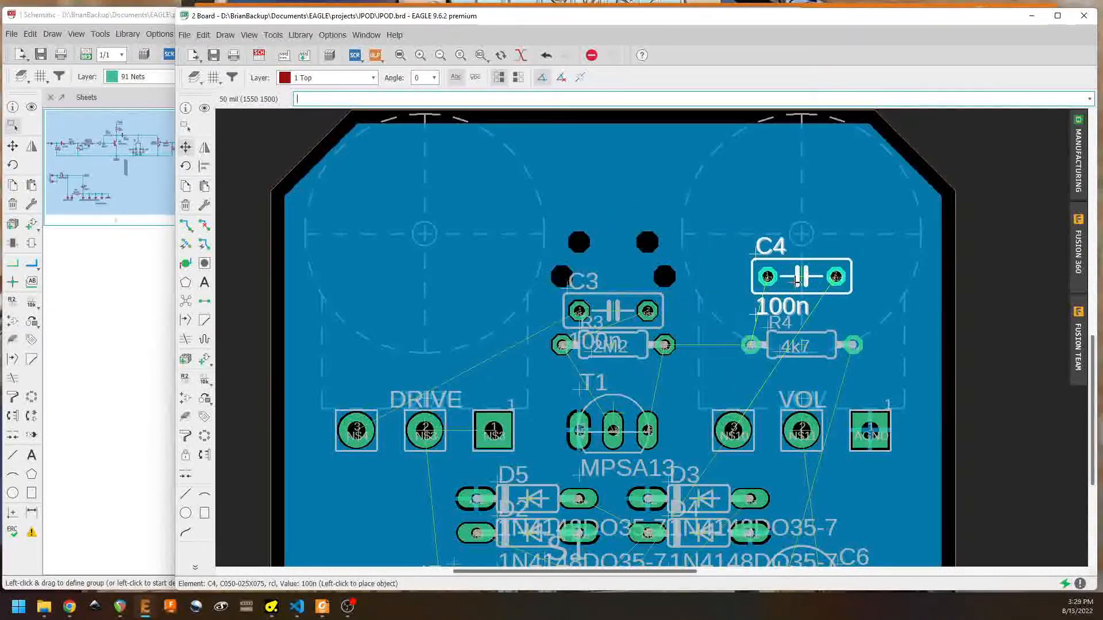
pyautogui.click(808, 316)
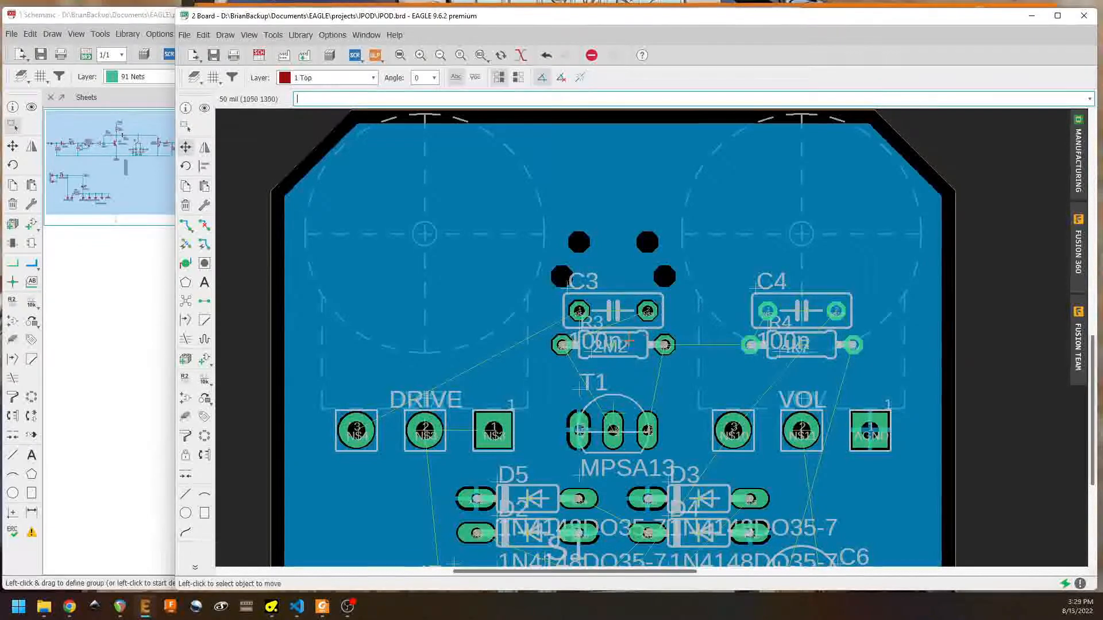
# Step: Move R3 to (450 1300) mil above the DRIVE potentiometer's pads, place C3 above it at (450 1400) mil, and recalculate the ratsnest
pyautogui.click(610, 346)
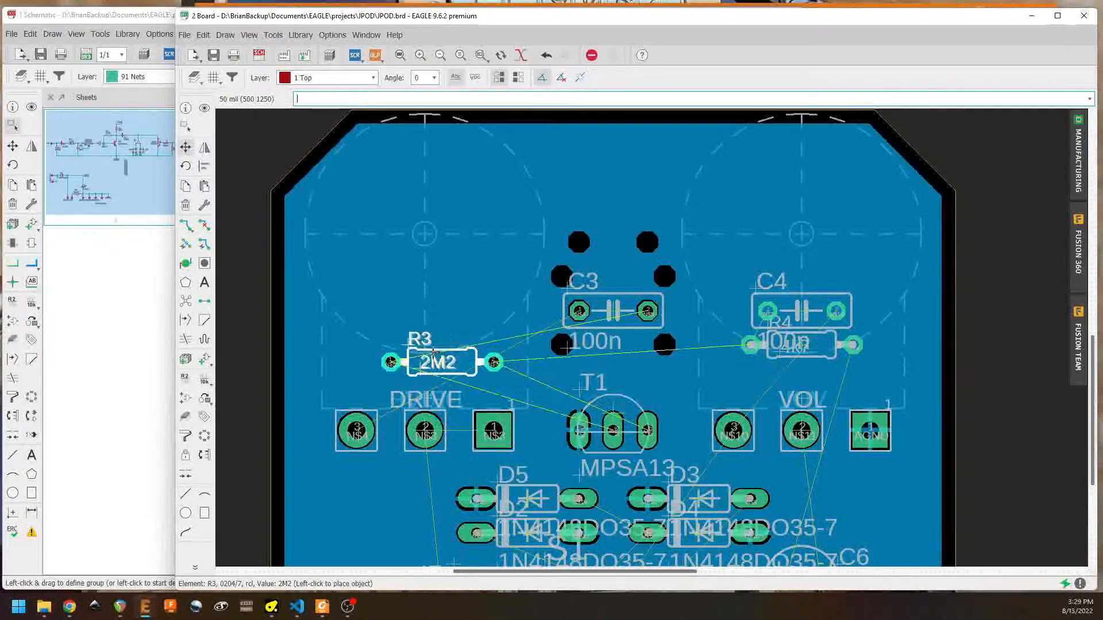
pyautogui.click(421, 344)
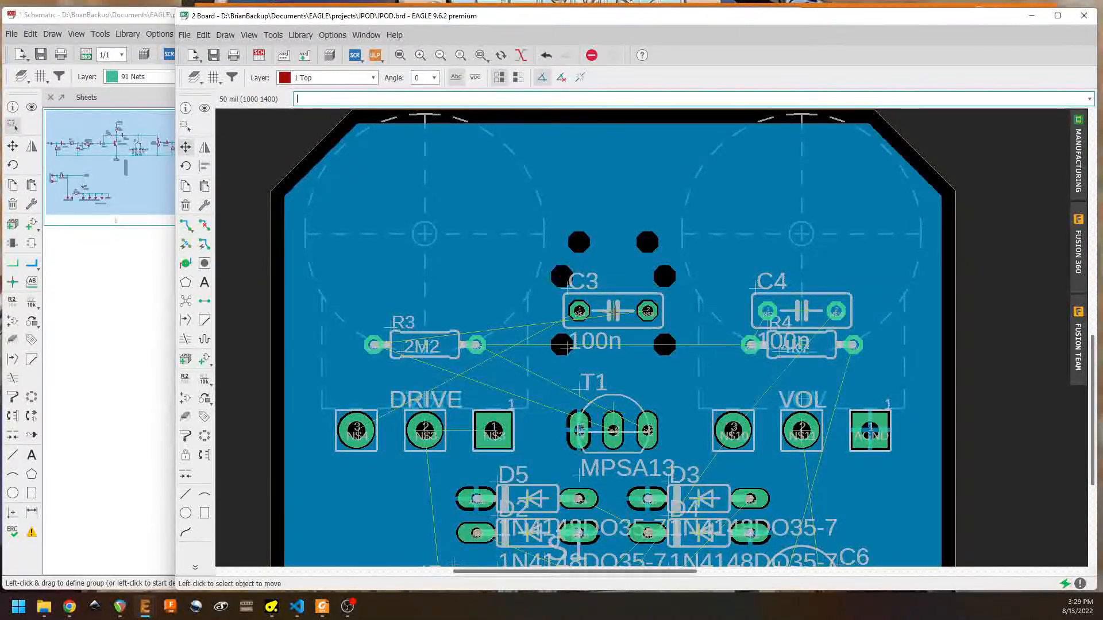
pyautogui.click(606, 313)
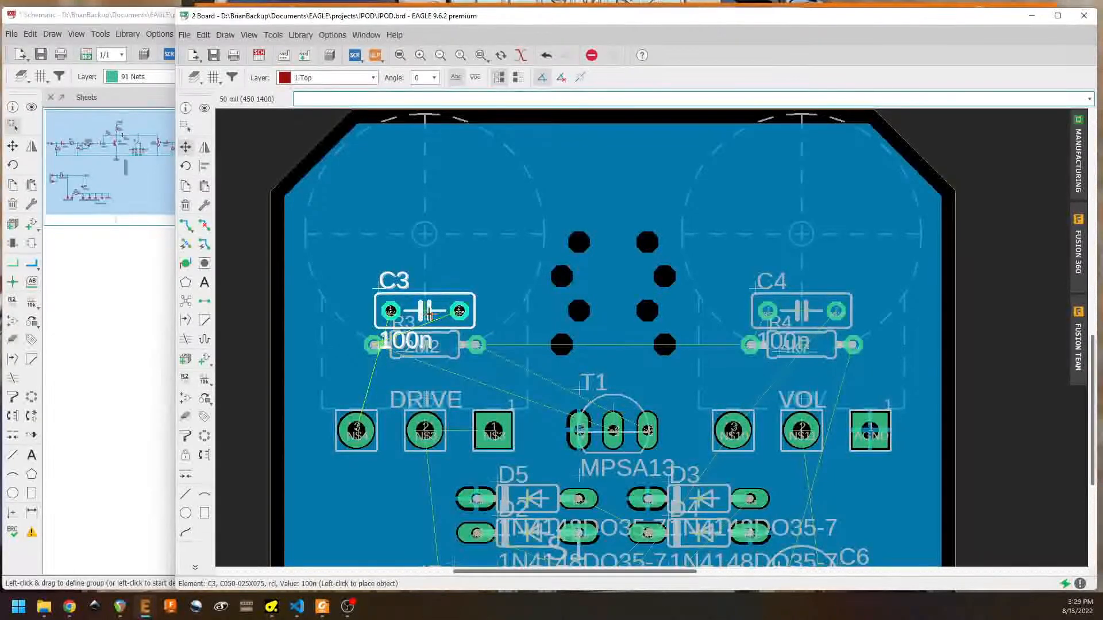
pyautogui.click(425, 312)
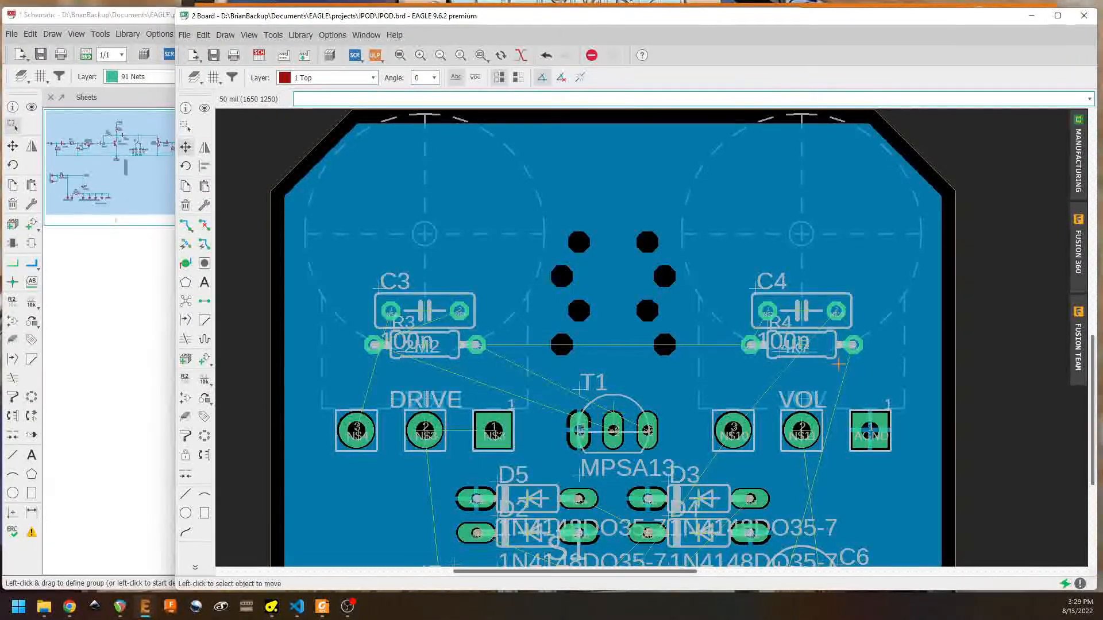
pyautogui.click(185, 301)
# Step: Swap diodes D2 and D4 between the two lower diode positions, rotating D4 by 180 degrees
pyautogui.scroll(-3, 588, 340)
pyautogui.moveTo(591, 337); pyautogui.dragTo(604, 240, button='middle')
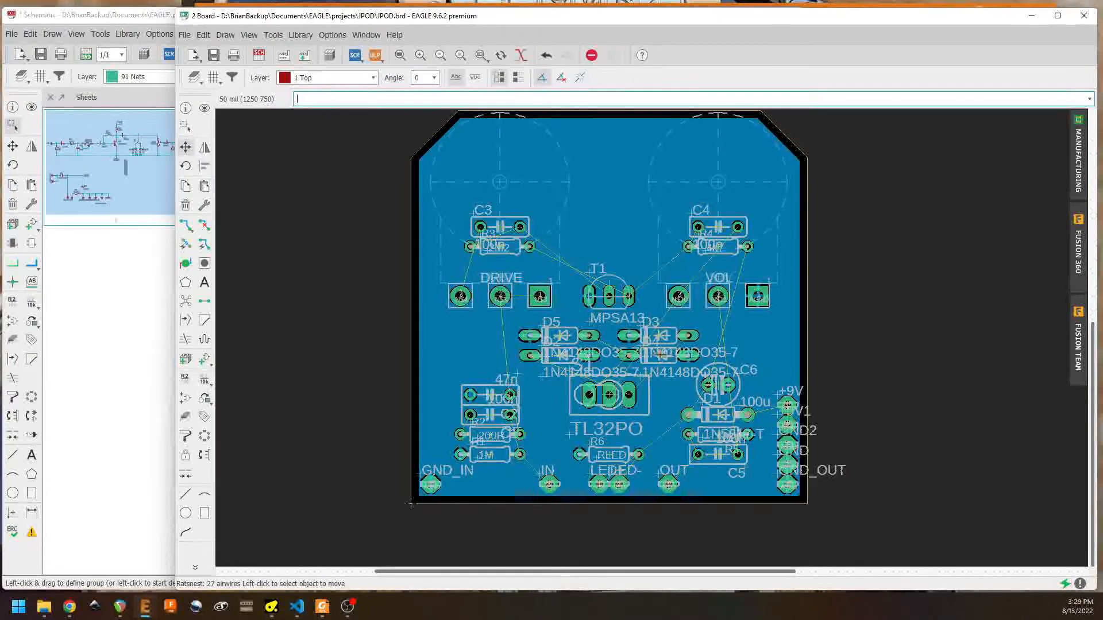
pyautogui.scroll(5, 631, 351)
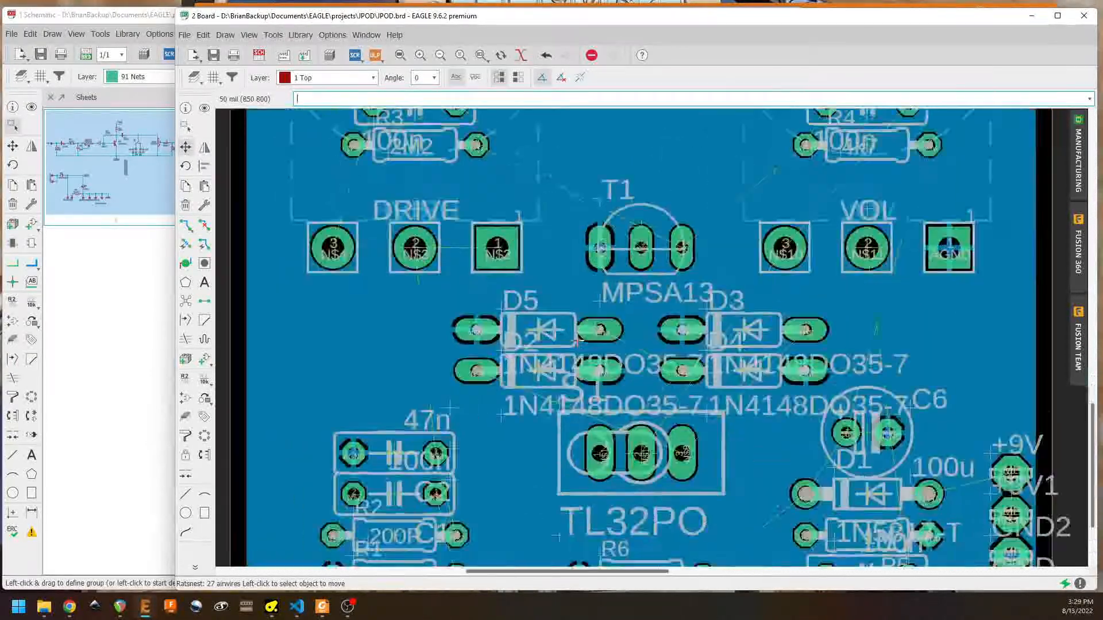
pyautogui.scroll(2, 592, 386)
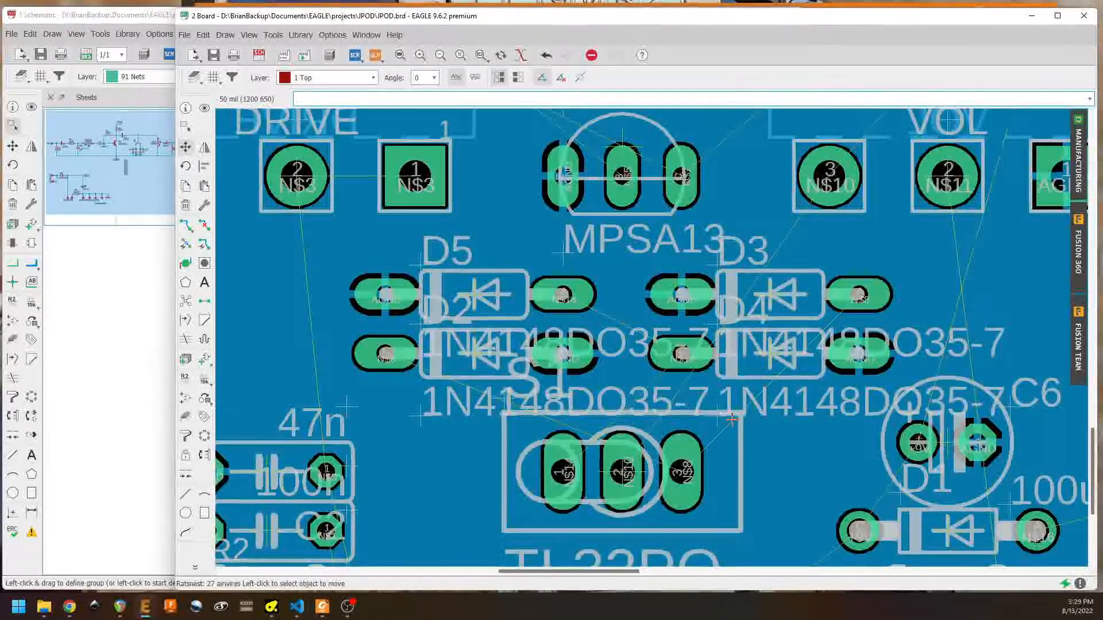
pyautogui.moveTo(710, 440); pyautogui.dragTo(698, 470, button='middle')
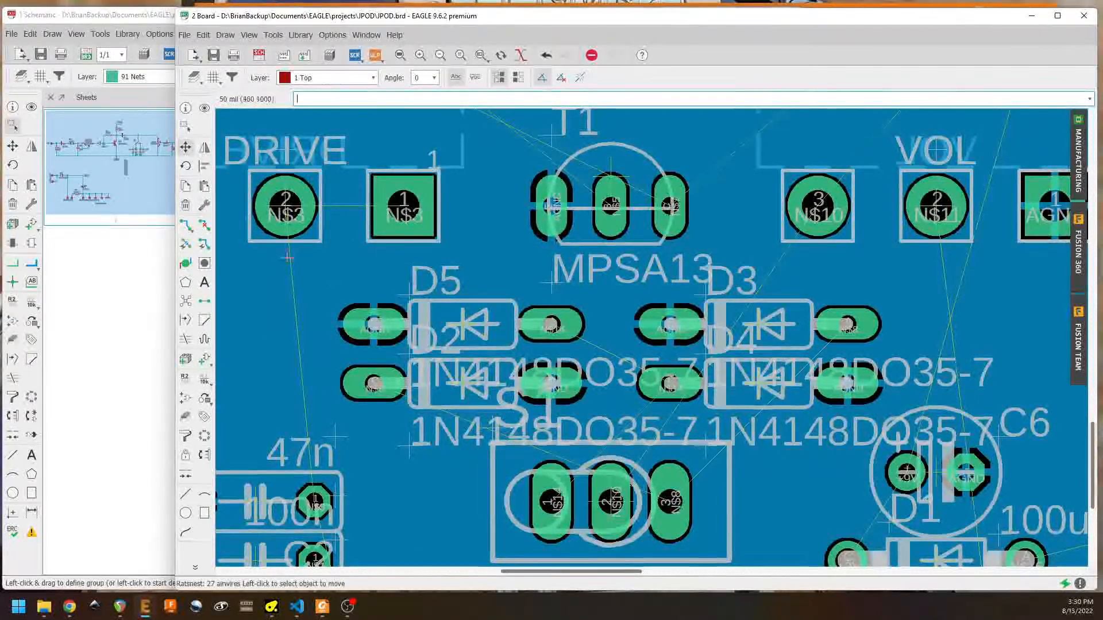
pyautogui.click(473, 389)
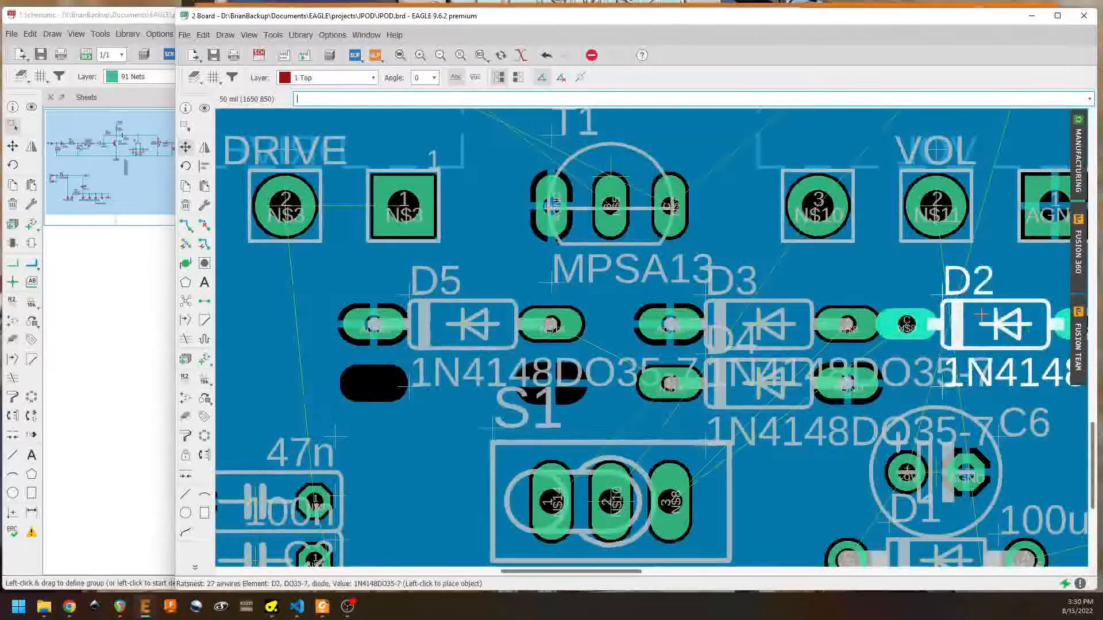
pyautogui.click(998, 328)
pyautogui.click(764, 382)
pyautogui.rightClick(580, 396)
pyautogui.rightClick(571, 394)
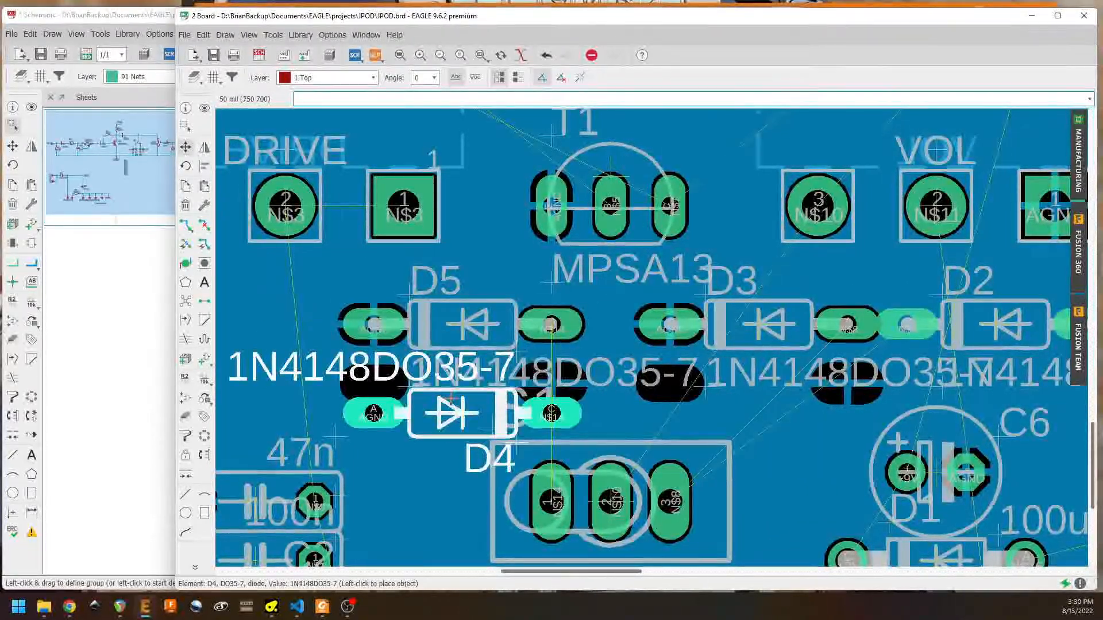
pyautogui.click(451, 384)
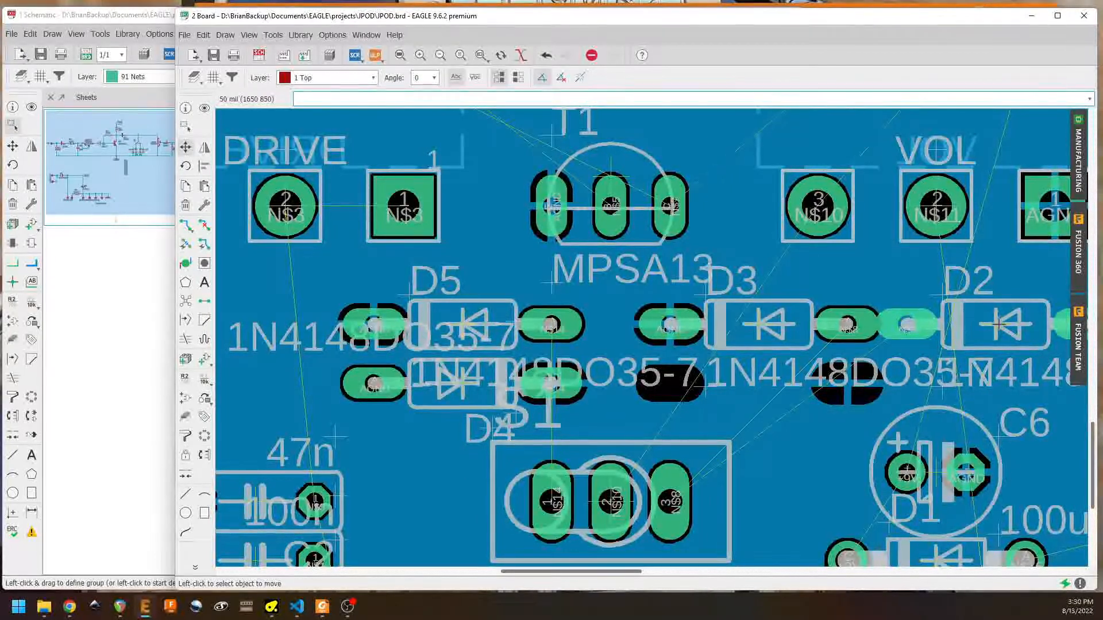
pyautogui.click(999, 324)
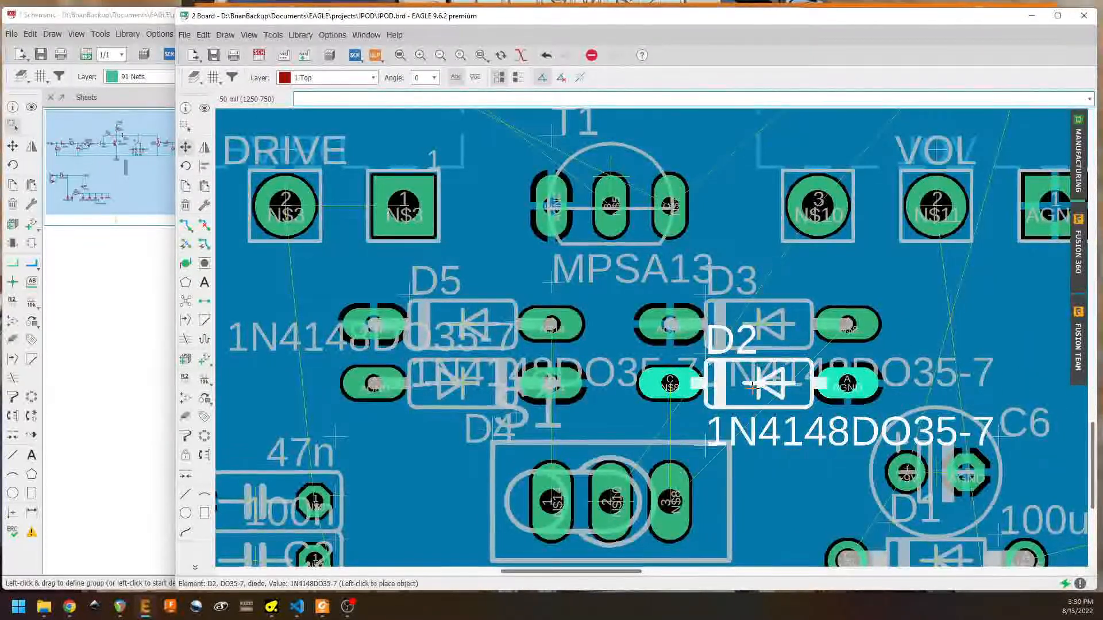
pyautogui.click(728, 378)
# Step: Rotate diode D3 by 180 degrees in place and recalculate the ratsnest
pyautogui.click(759, 323)
pyautogui.rightClick(759, 321)
pyautogui.rightClick(759, 322)
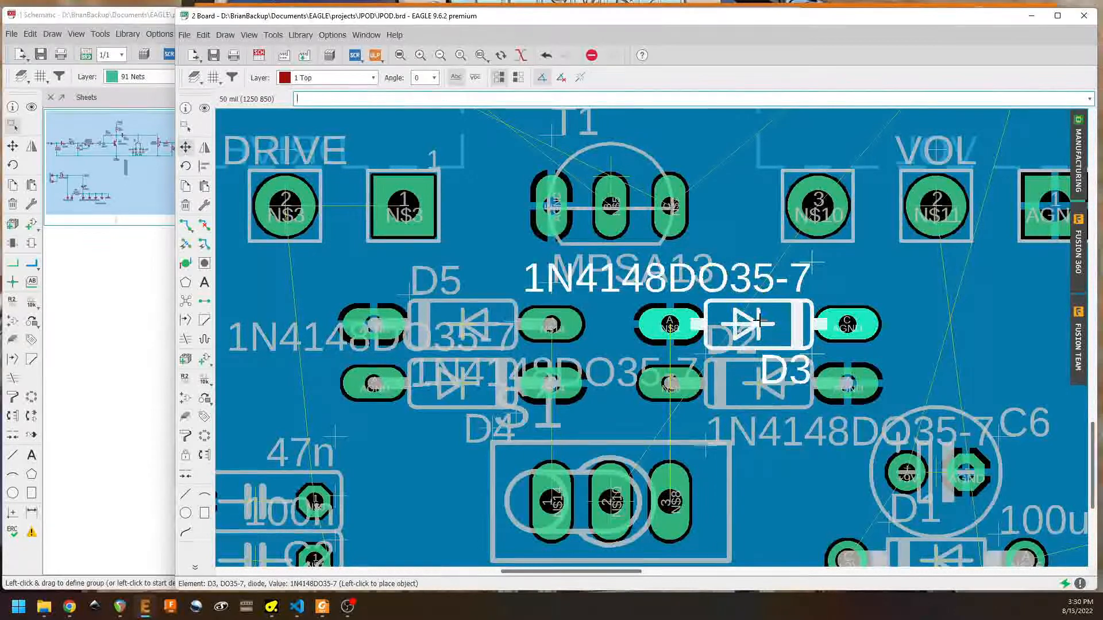
pyautogui.click(759, 323)
pyautogui.click(183, 311)
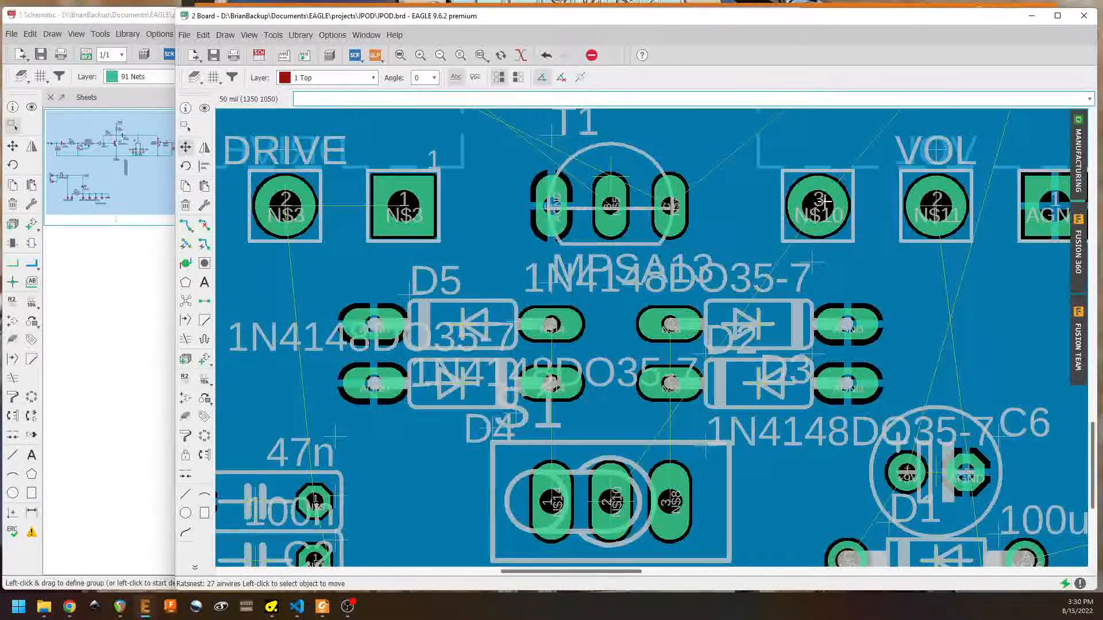
# Step: Examine the airwires around the VOL potentiometer, C4, R4, transistor T1, the diodes and switch S1
pyautogui.scroll(-3, 822, 201)
pyautogui.scroll(1, 782, 280)
pyautogui.moveTo(782, 280); pyautogui.dragTo(547, 453, button='middle')
pyautogui.scroll(2, 544, 405)
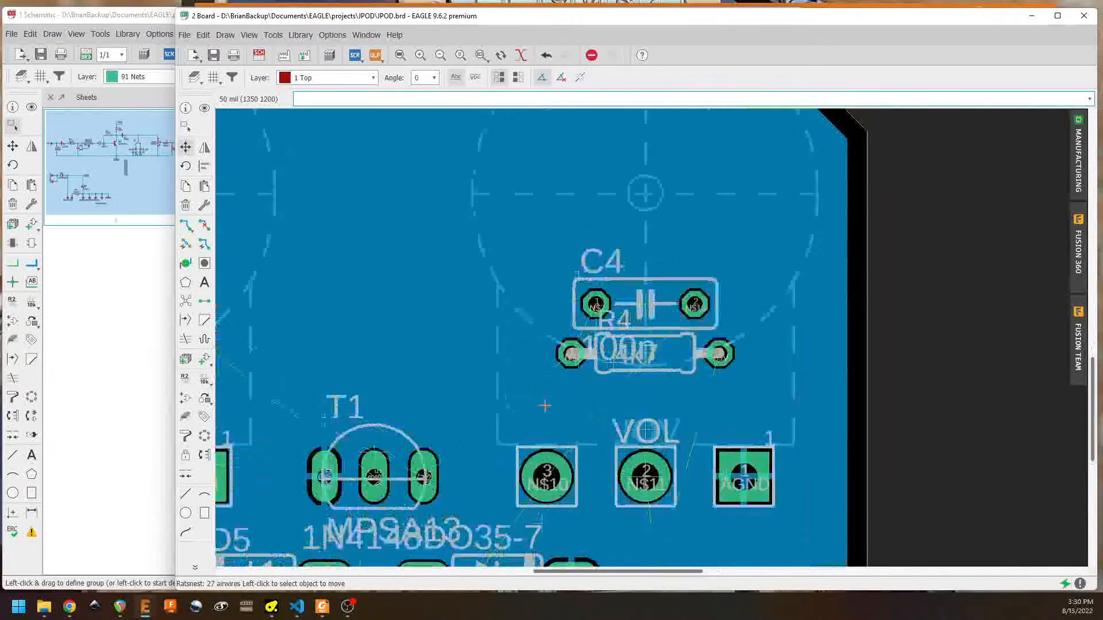
pyautogui.scroll(1, 589, 406)
pyautogui.moveTo(596, 410); pyautogui.dragTo(627, 384, button='middle')
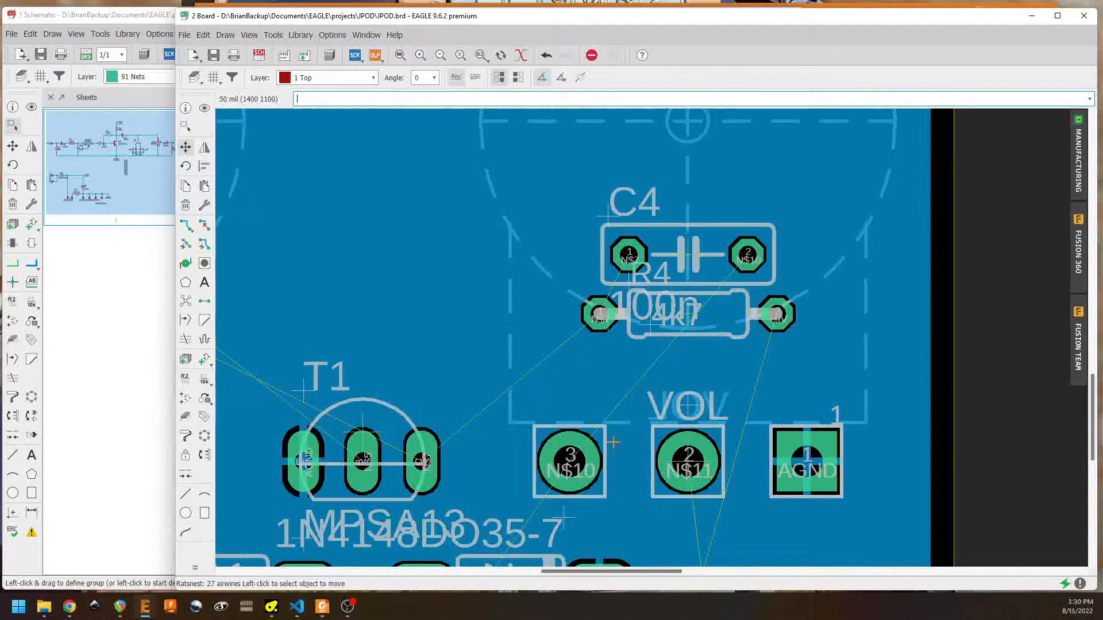
pyautogui.moveTo(613, 442); pyautogui.dragTo(718, 330, button='middle')
pyautogui.scroll(-3, 747, 344)
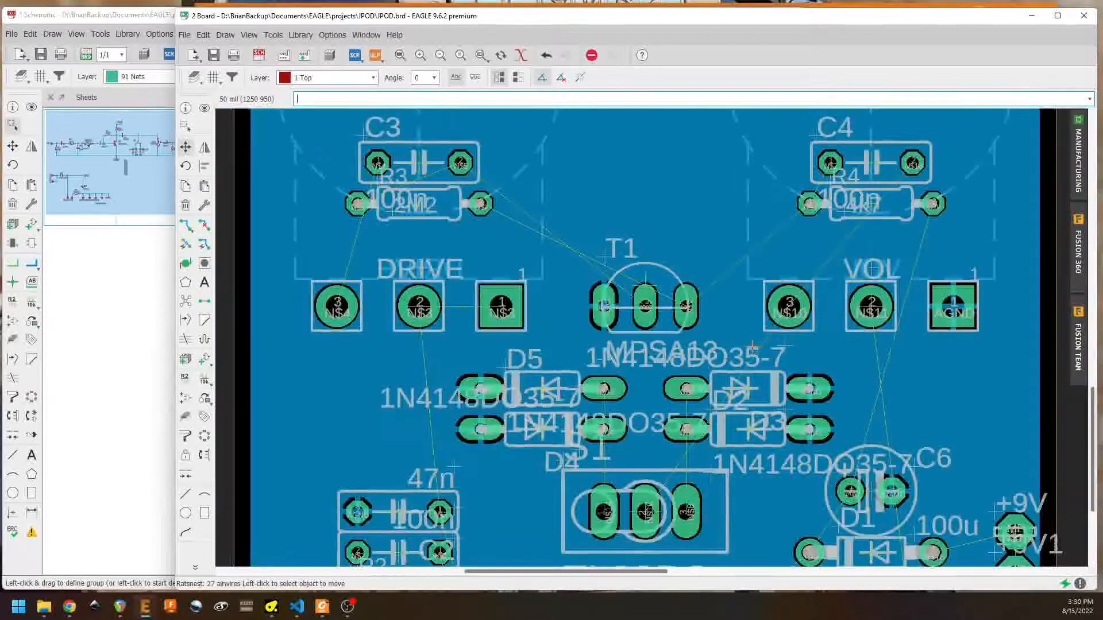
pyautogui.scroll(-1, 666, 377)
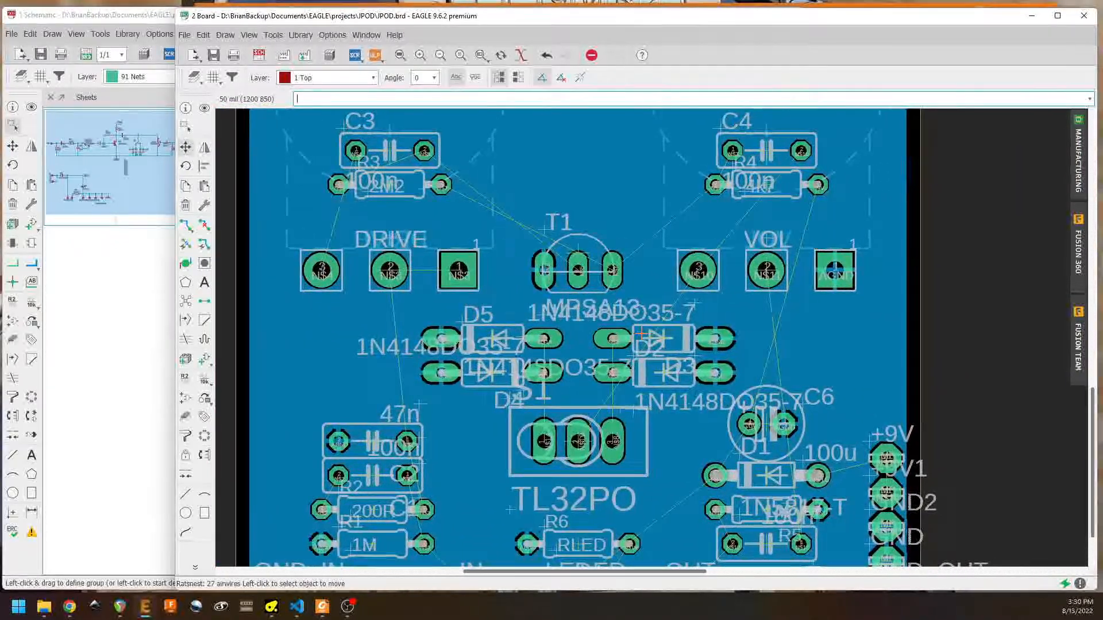
pyautogui.scroll(-3, 641, 332)
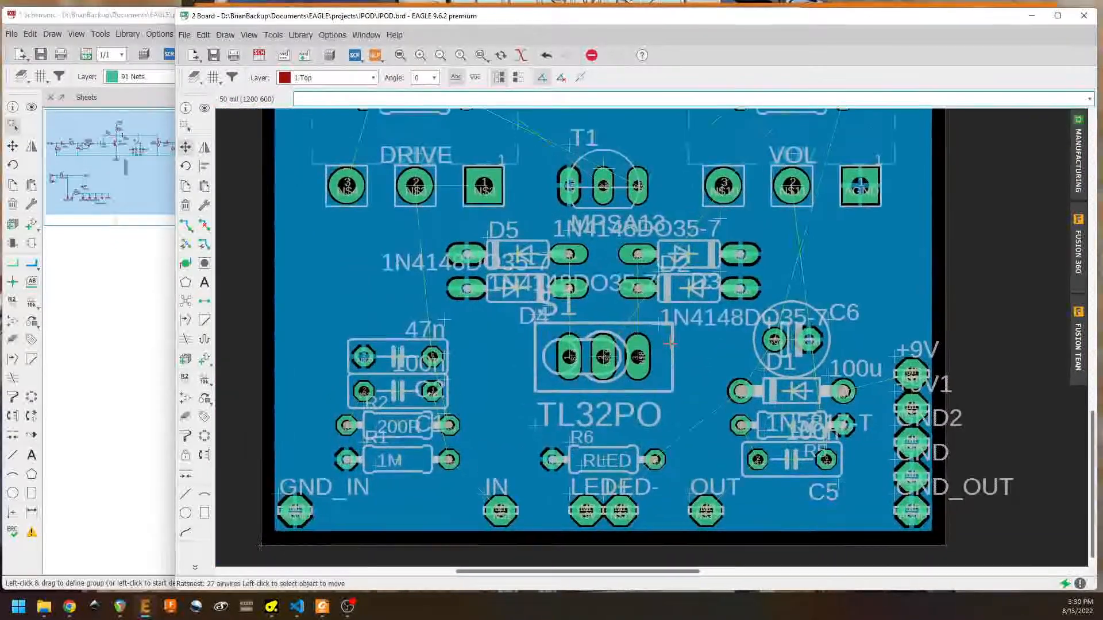
pyautogui.scroll(1, 669, 340)
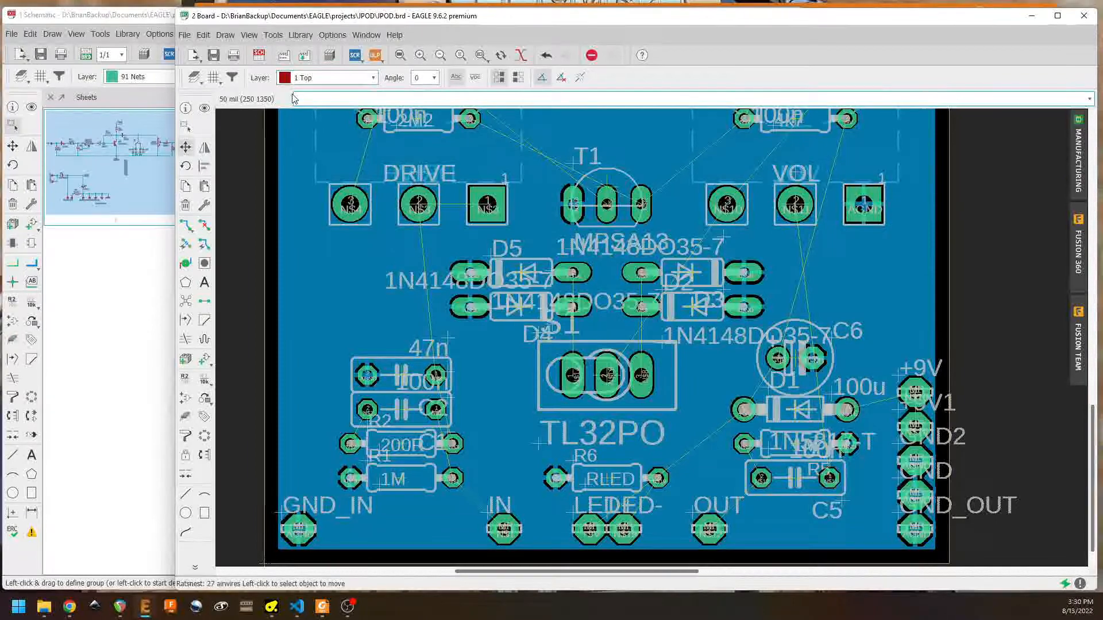
# Step: Route traces of width 10 on the Top layer from the IN pad through R1 to C1, and from R2 to C1's other pad
pyautogui.click(186, 225)
pyautogui.click(555, 78)
pyautogui.click(516, 181)
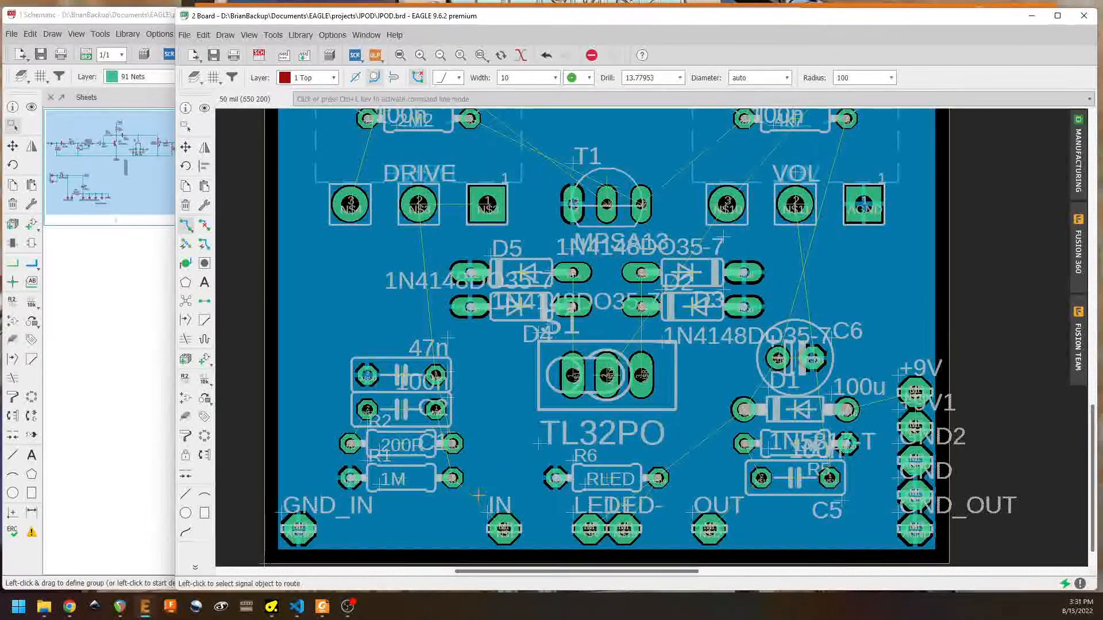
pyautogui.scroll(1, 504, 524)
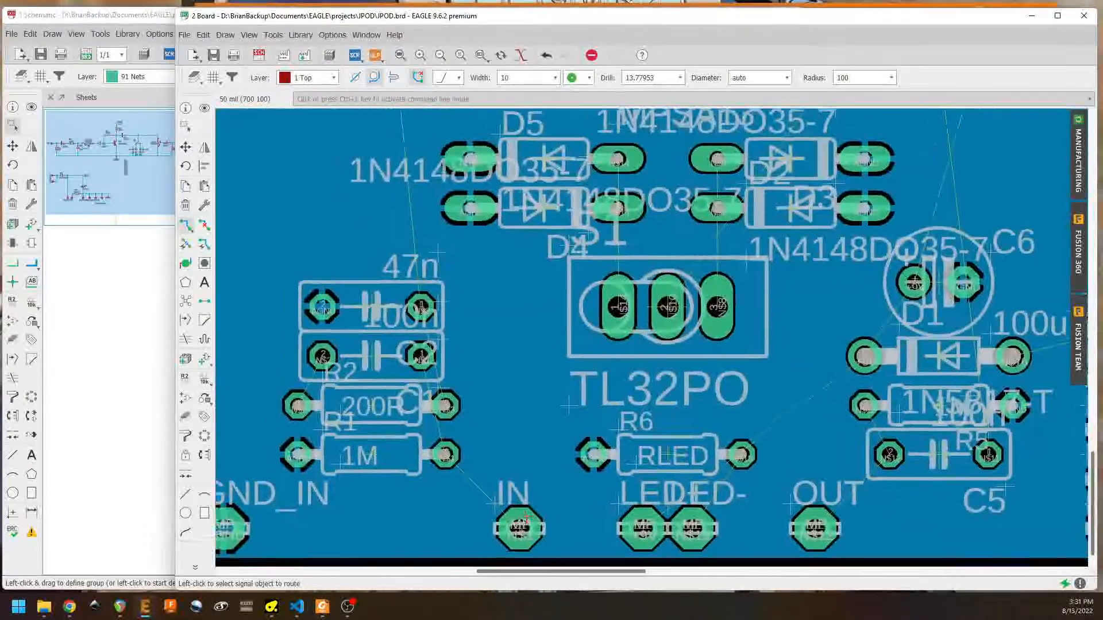
pyautogui.scroll(1, 517, 523)
pyautogui.click(540, 520)
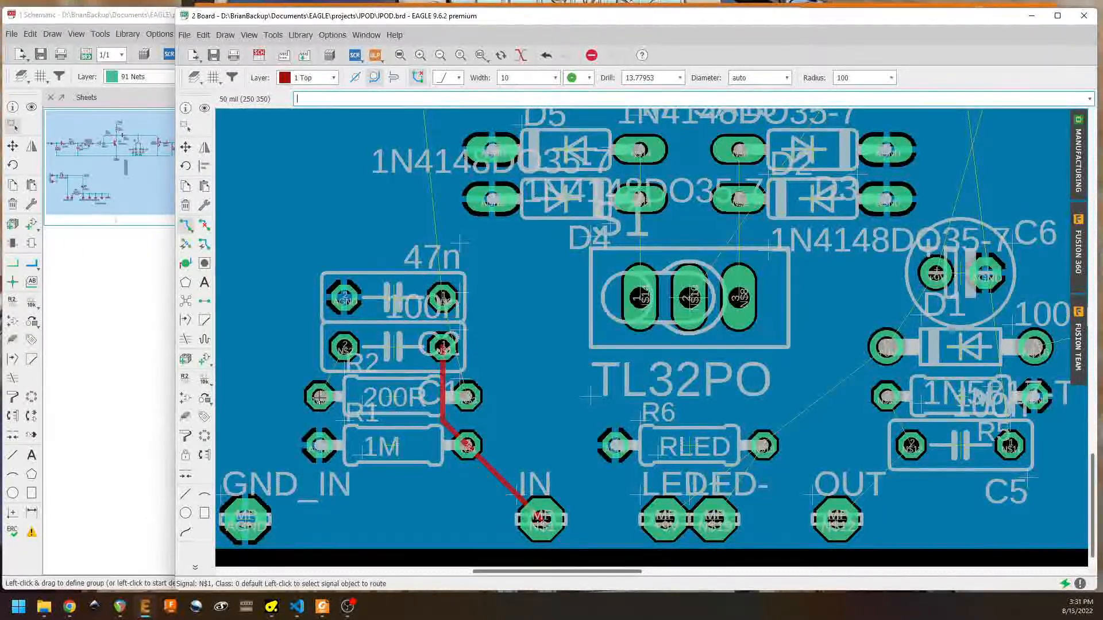
pyautogui.click(320, 396)
pyautogui.click(344, 347)
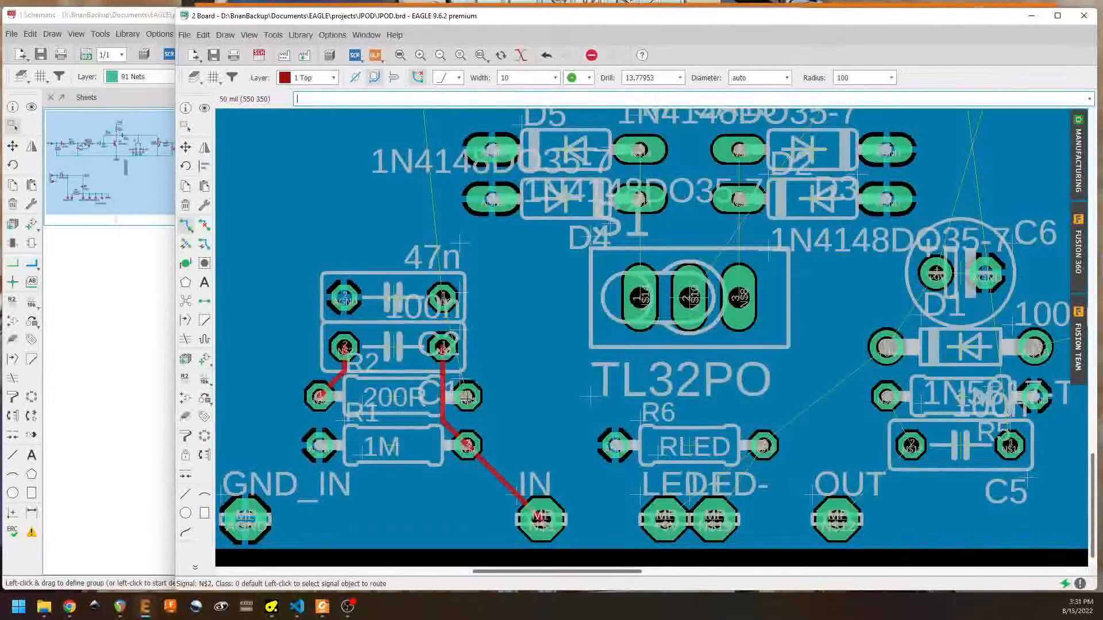
# Step: Route a Top-layer trace of width 10 from R2's free pad through the 47n capacitor C2 to pins 2 and 1 of DRIVE
pyautogui.click(467, 396)
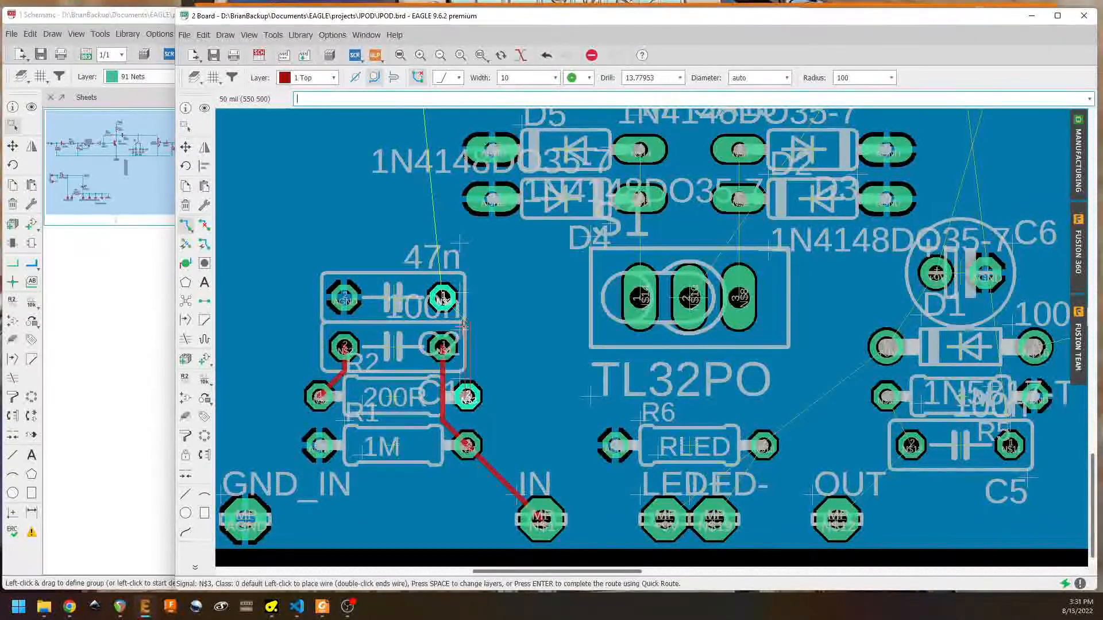
pyautogui.click(442, 297)
pyautogui.moveTo(443, 297); pyautogui.dragTo(552, 472, button='middle')
pyautogui.click(551, 472)
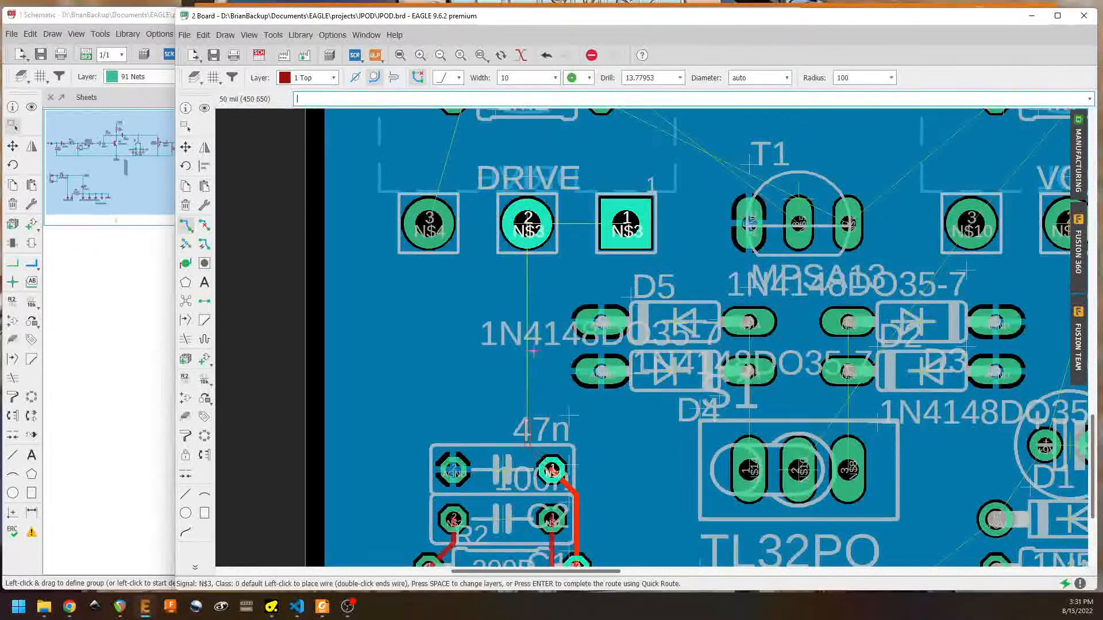
pyautogui.click(525, 222)
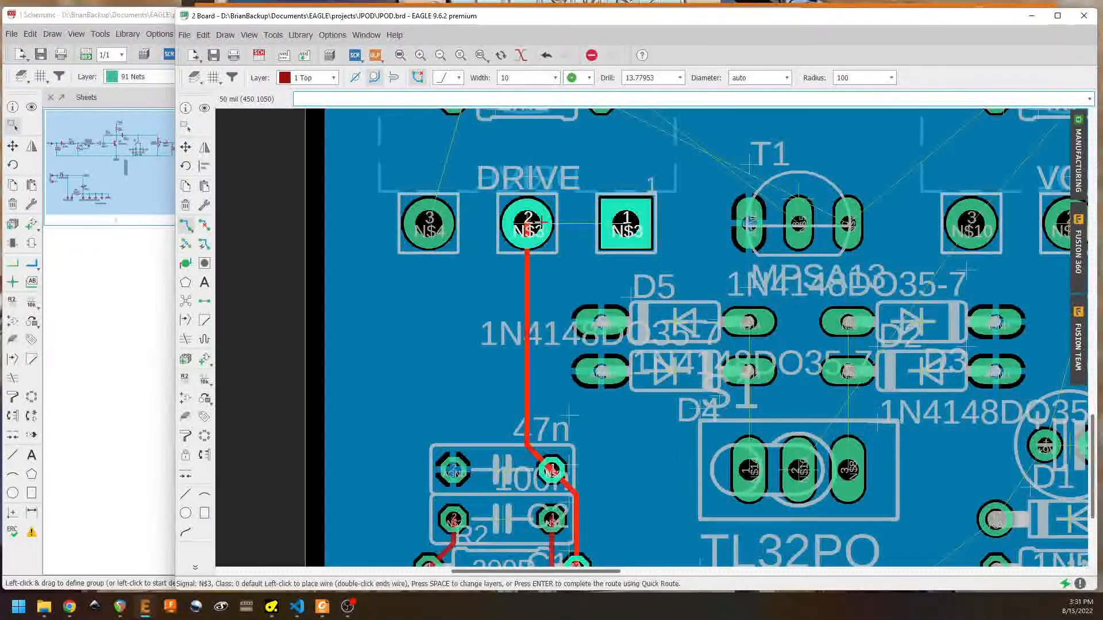
pyautogui.click(628, 223)
# Step: Route traces from DRIVE pin 3 to pad 1 of C3 and from R3's left pad to pad 2 of C3
pyautogui.moveTo(547, 220); pyautogui.dragTo(502, 409, button='middle')
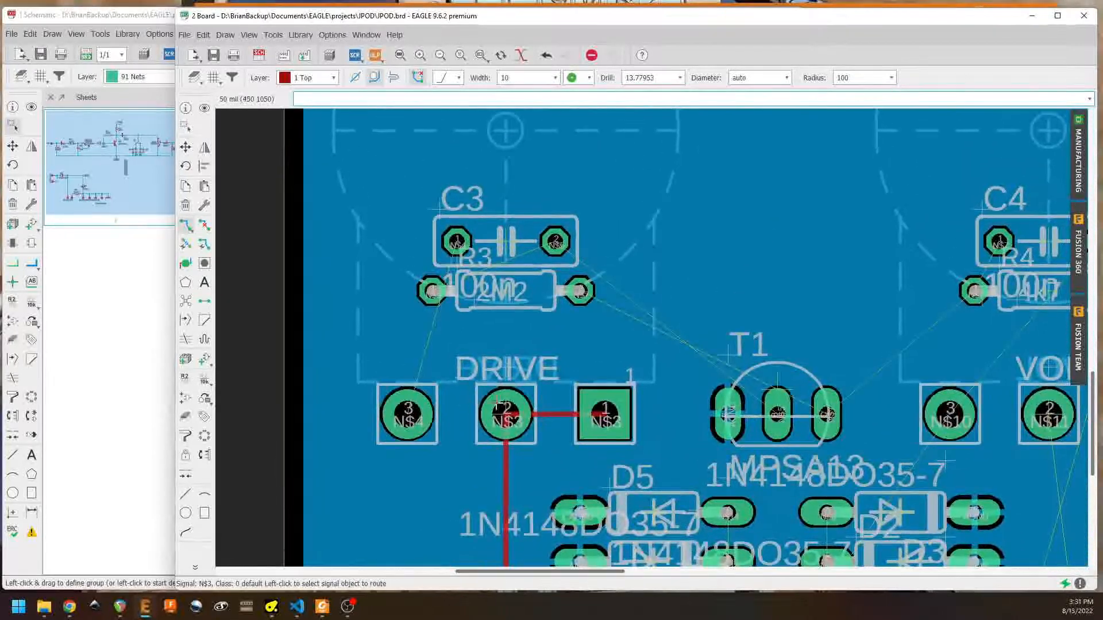
pyautogui.click(409, 421)
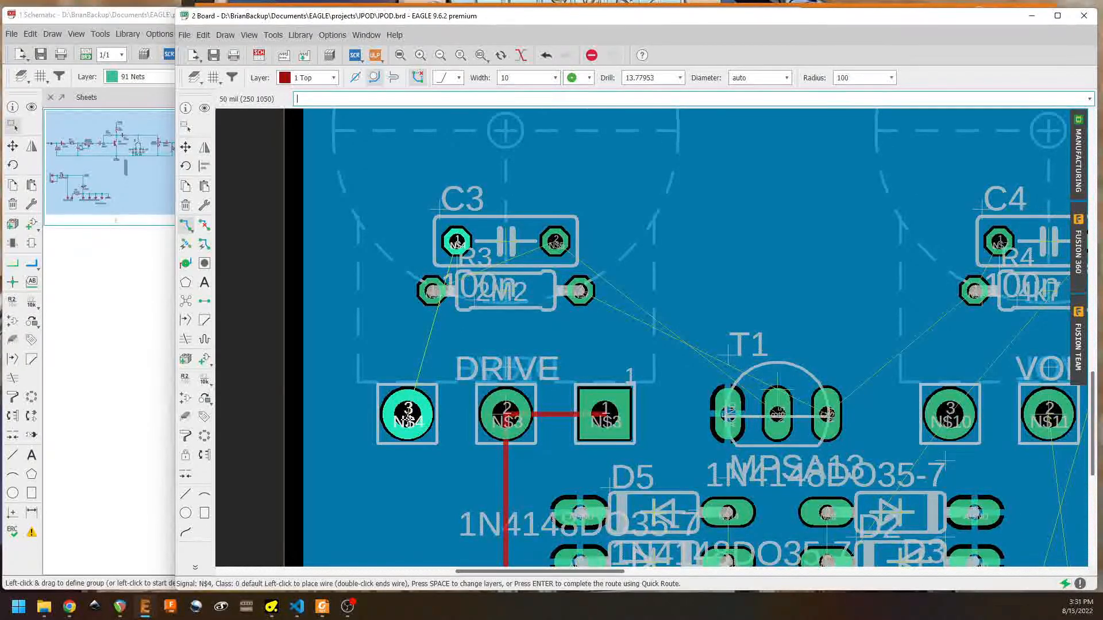
pyautogui.click(454, 243)
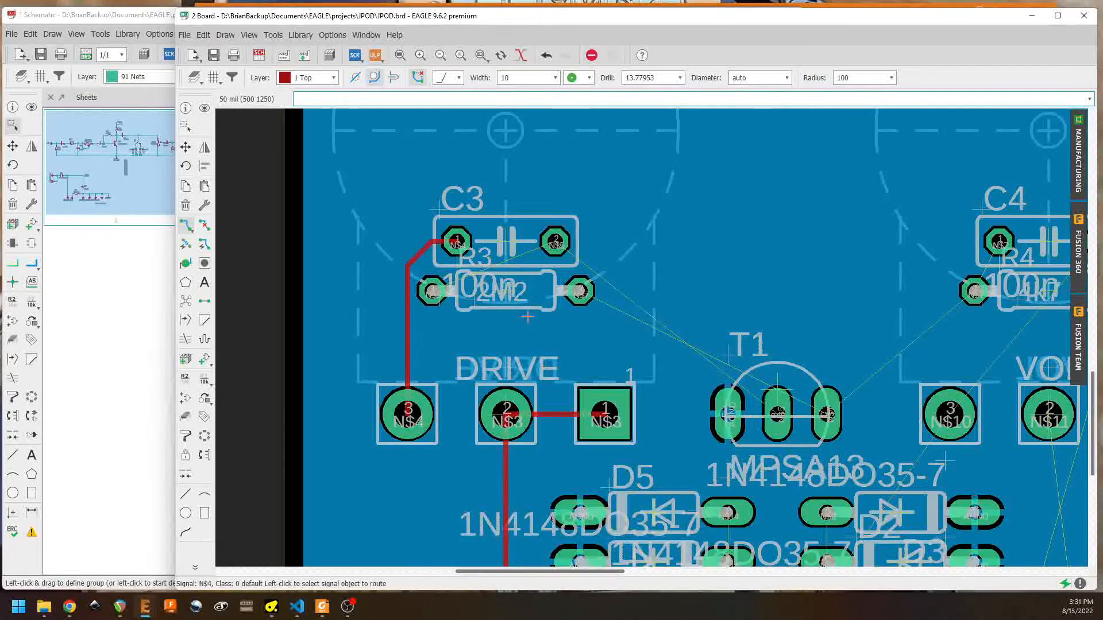
pyautogui.click(432, 291)
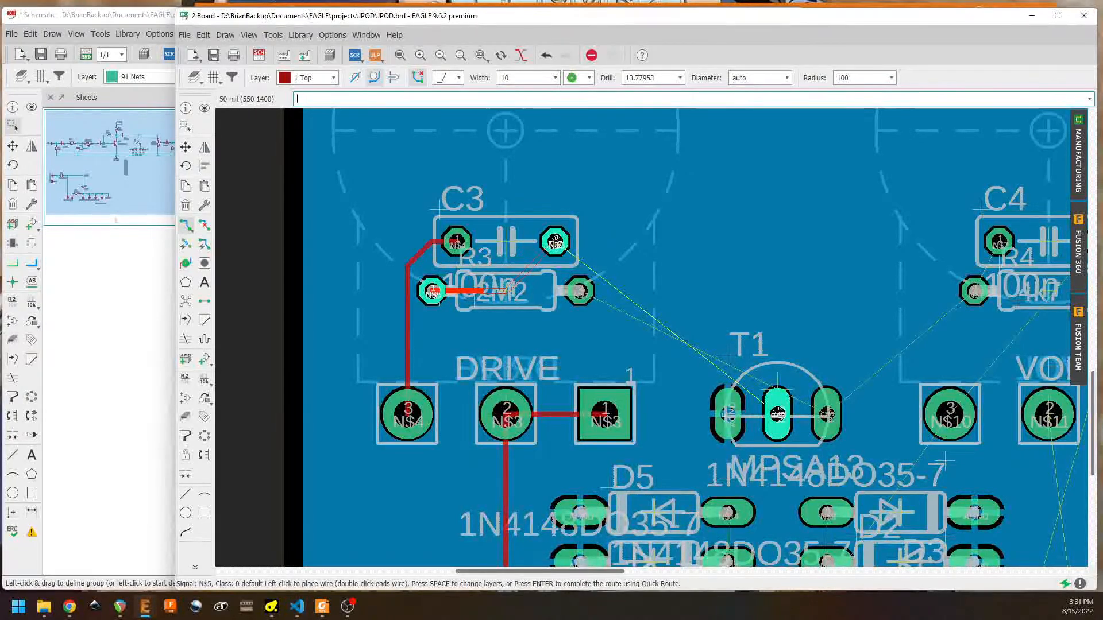
pyautogui.click(555, 244)
# Step: Route a trace from pad 2 of C3 between DRIVE pin 1 and T1, then under T1's left pad to its middle pad
pyautogui.moveTo(584, 335); pyautogui.dragTo(394, 322, button='middle')
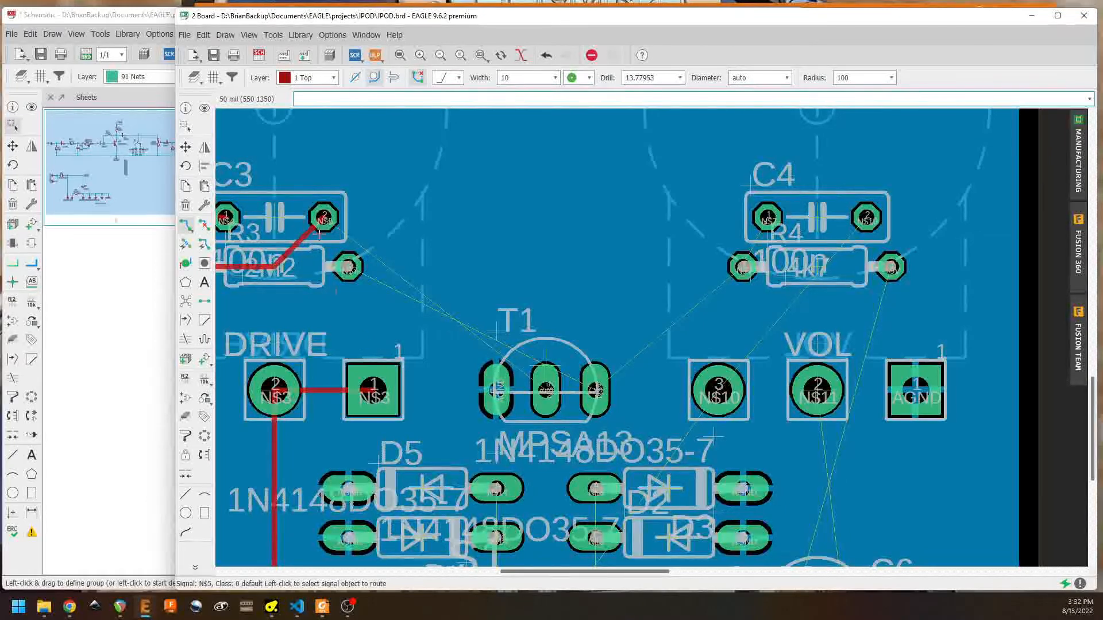
pyautogui.click(319, 218)
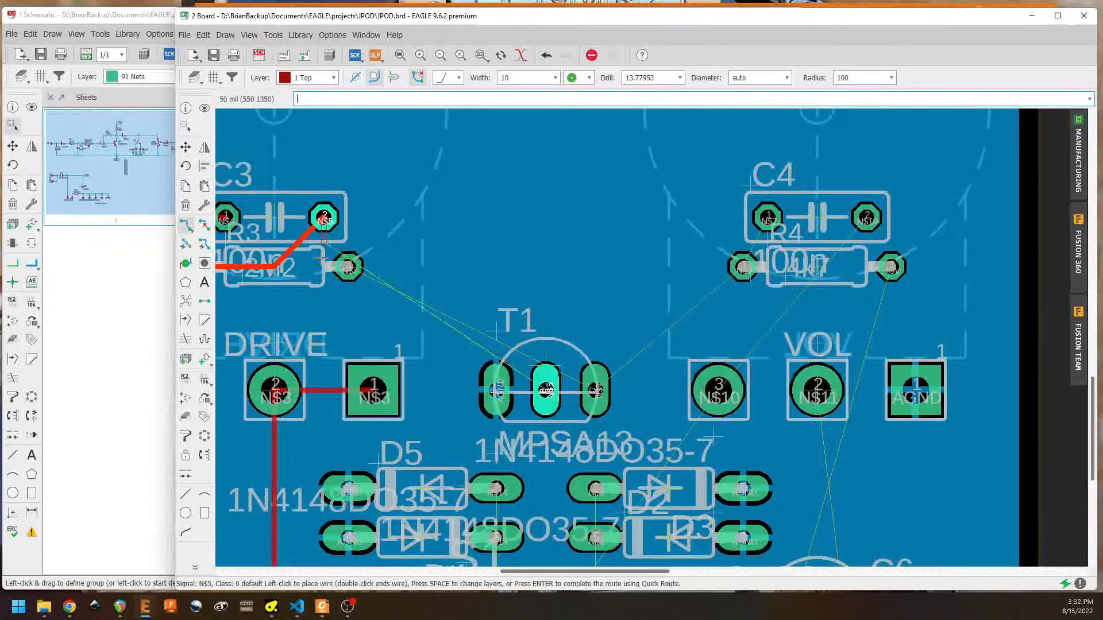
pyautogui.click(324, 316)
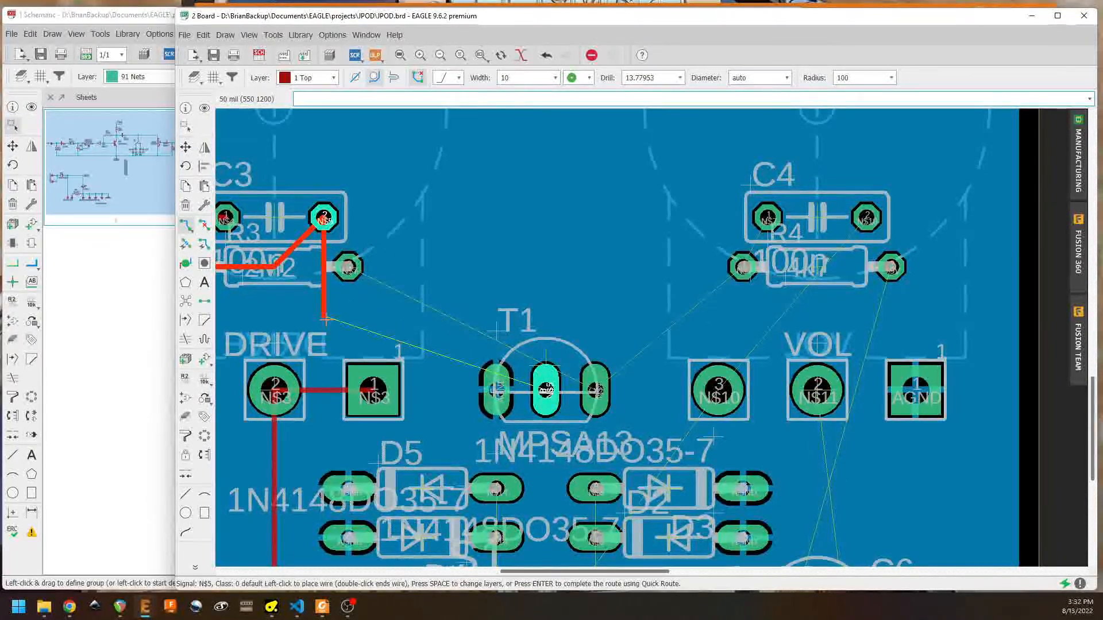
pyautogui.click(423, 341)
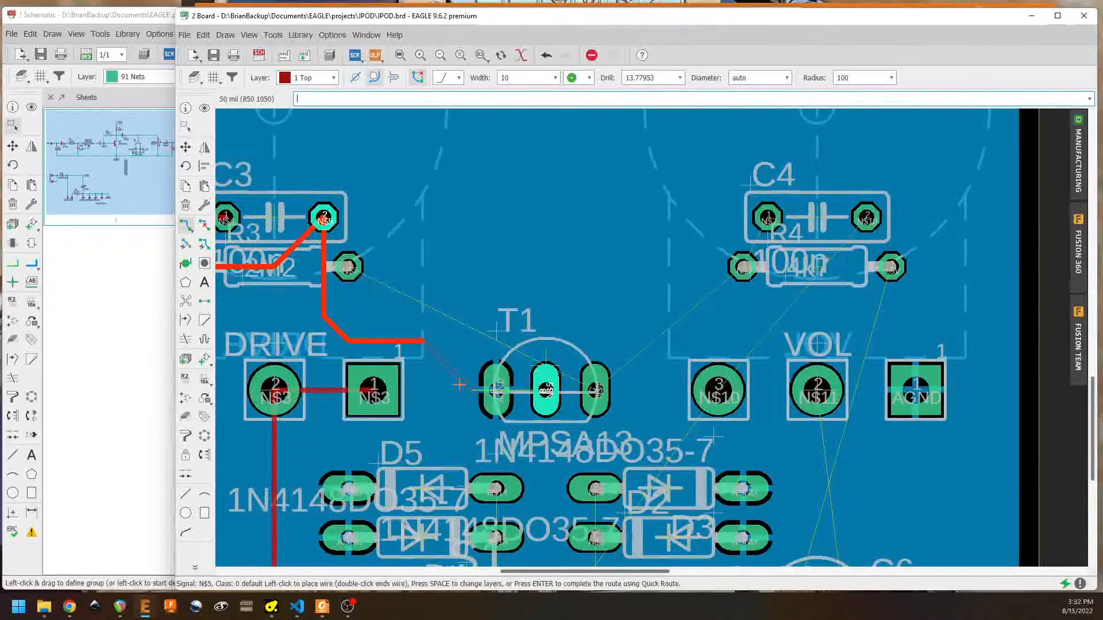
pyautogui.click(447, 392)
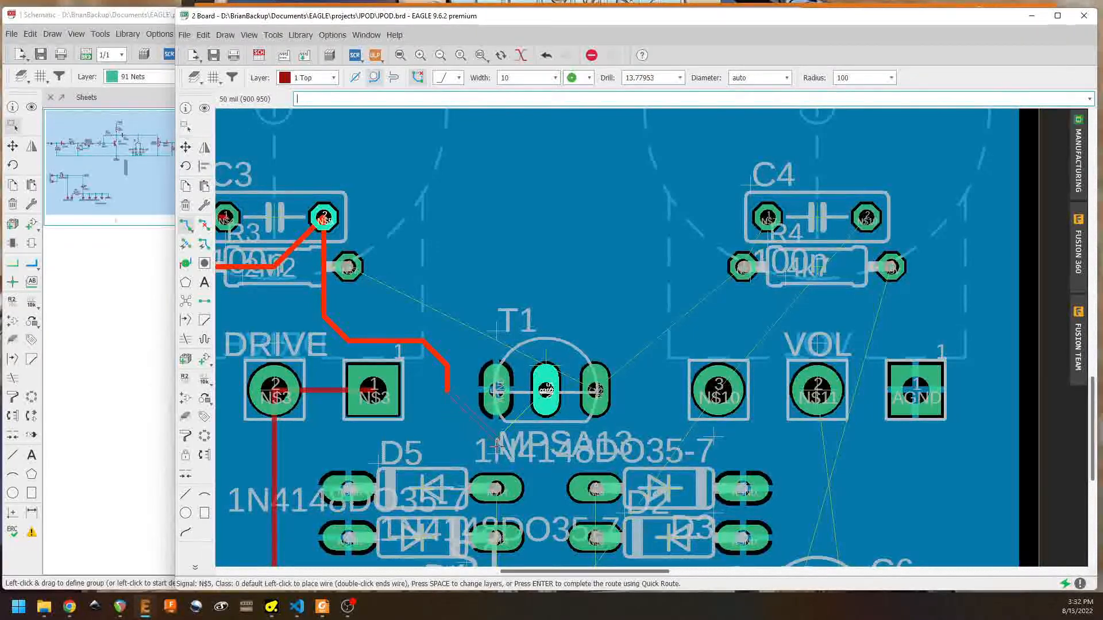
pyautogui.click(472, 441)
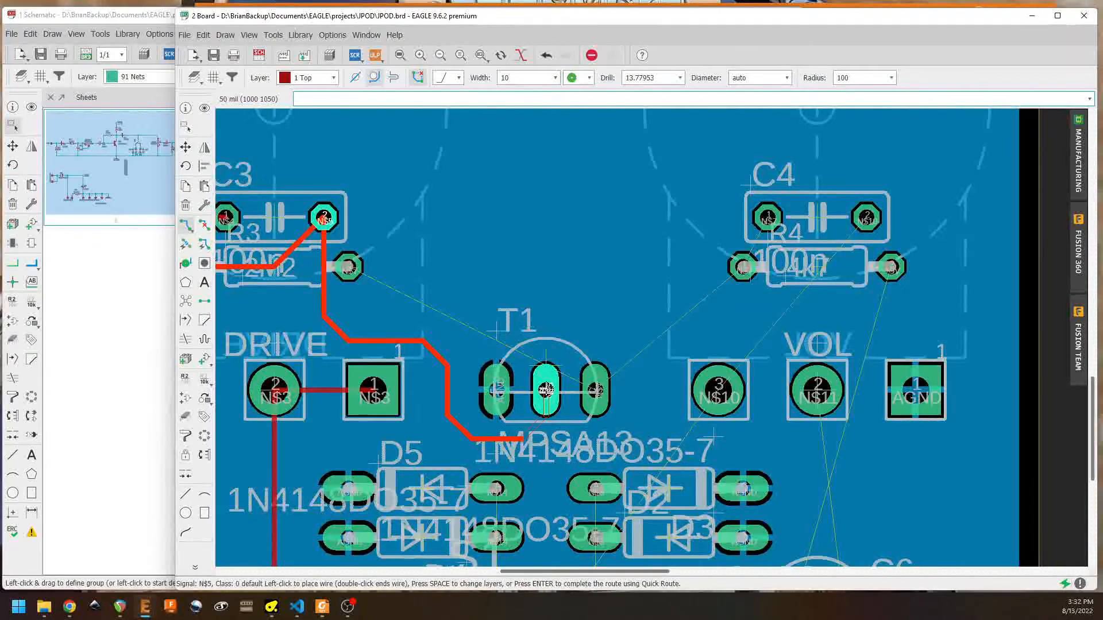
pyautogui.click(545, 391)
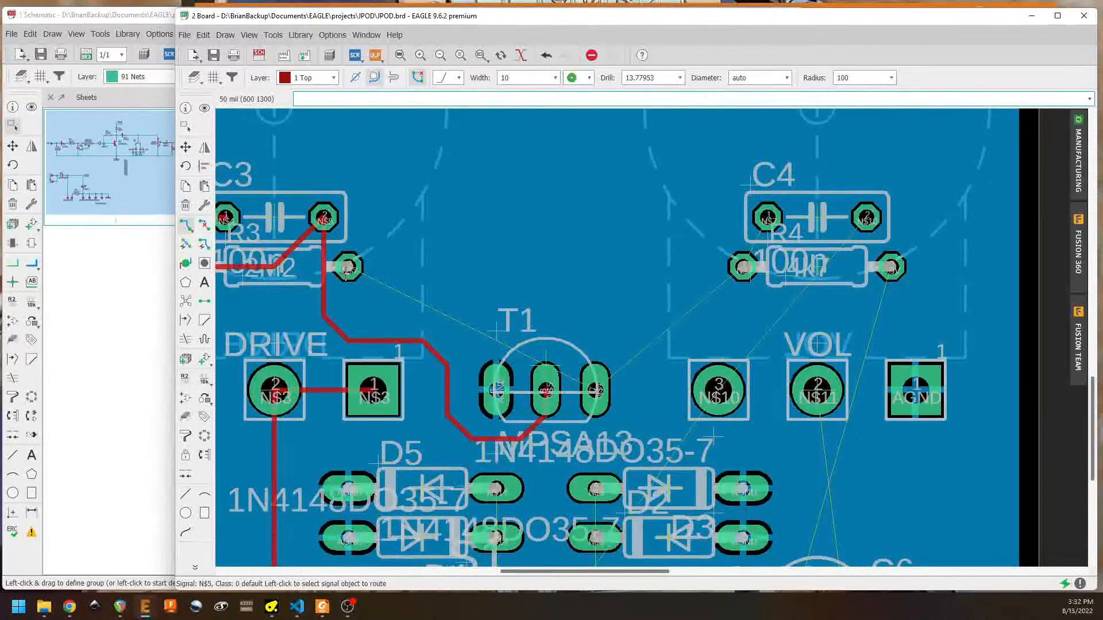
# Step: Connect R3's right pad to T1's right pad and continue the trace through R4's left pad to pad 1 of C4
pyautogui.click(596, 390)
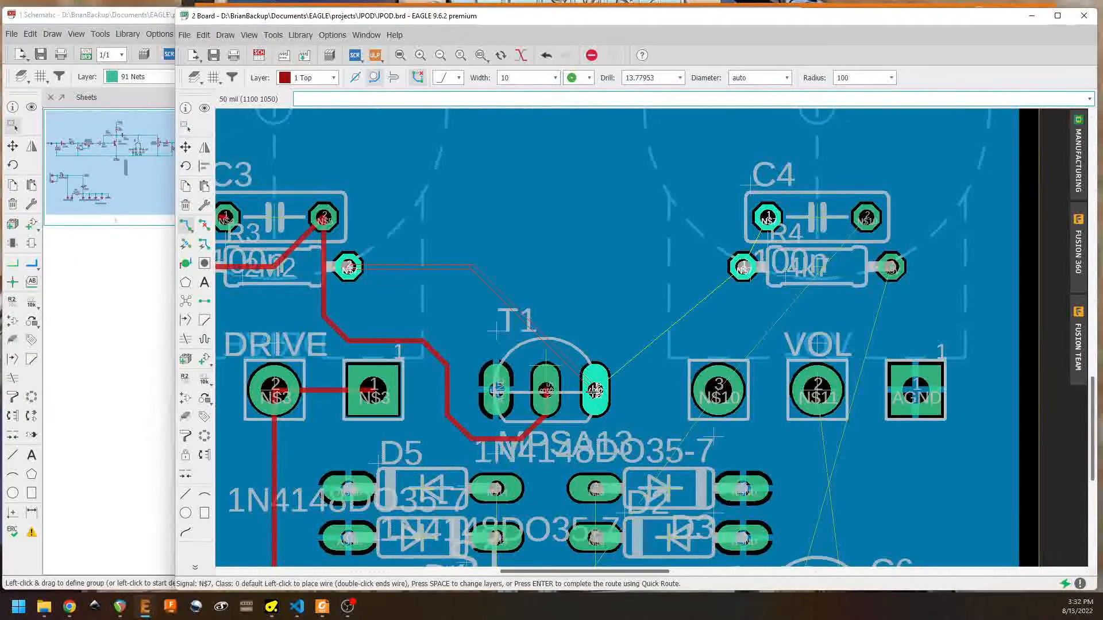
pyautogui.click(596, 390)
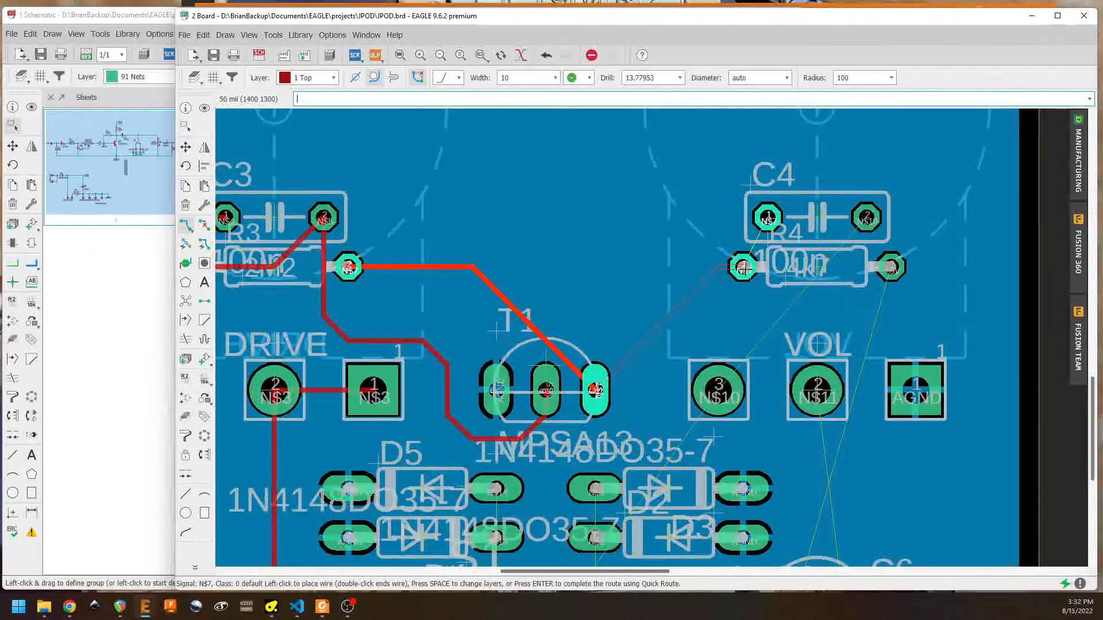
pyautogui.click(742, 267)
pyautogui.click(742, 267)
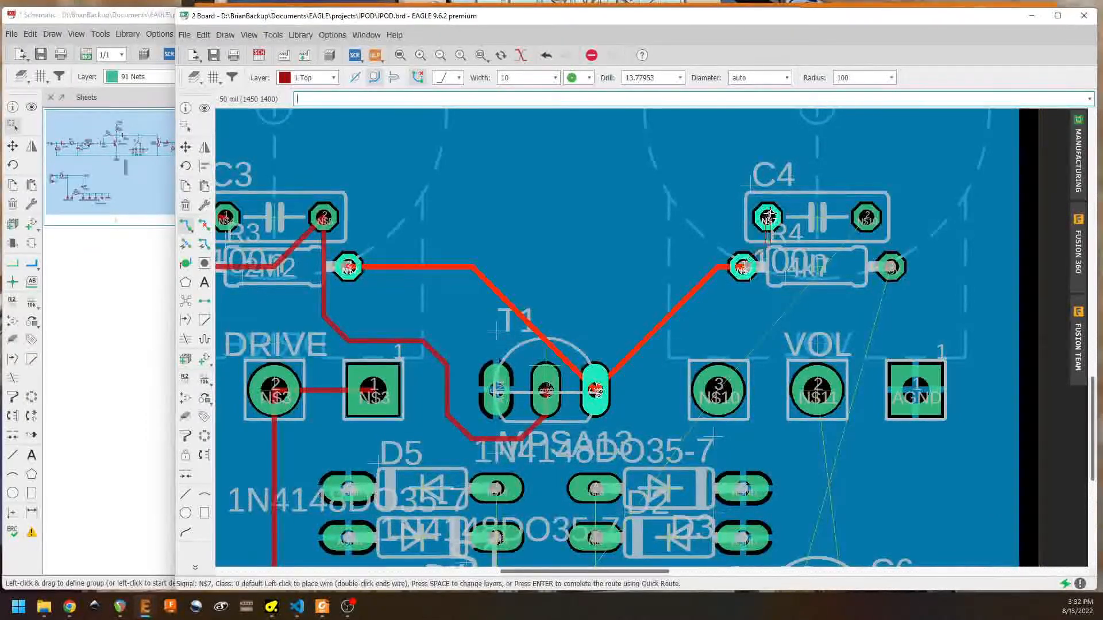
pyautogui.click(768, 218)
# Step: Route a trace from VOL pin 3 diagonally up to pad 2 of C4
pyautogui.moveTo(781, 346); pyautogui.dragTo(595, 374, button='middle')
pyautogui.click(529, 414)
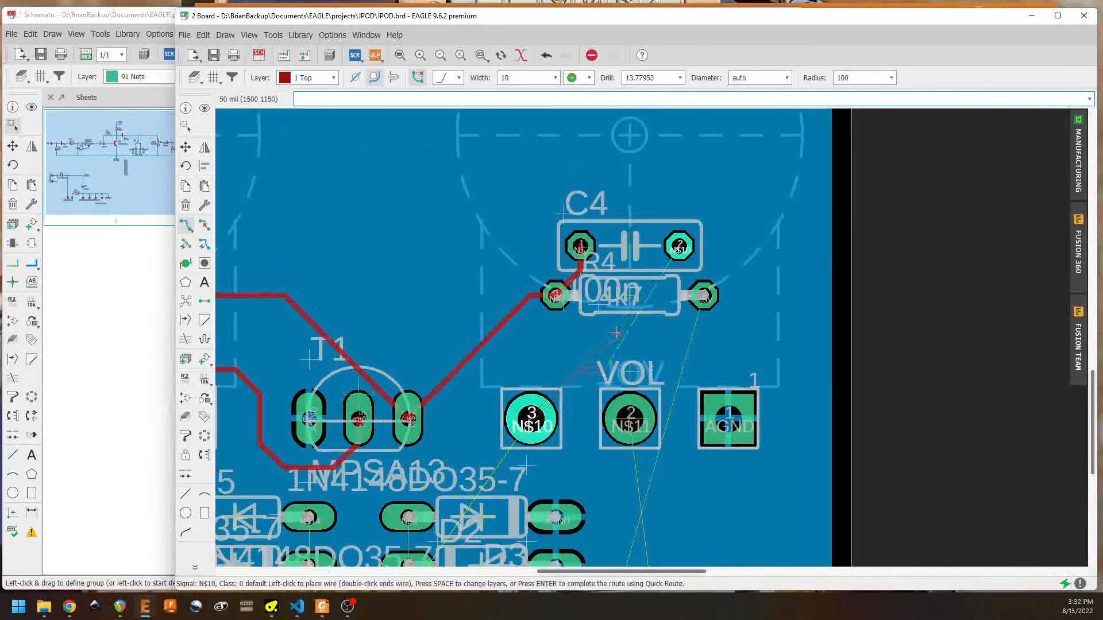
pyautogui.click(679, 247)
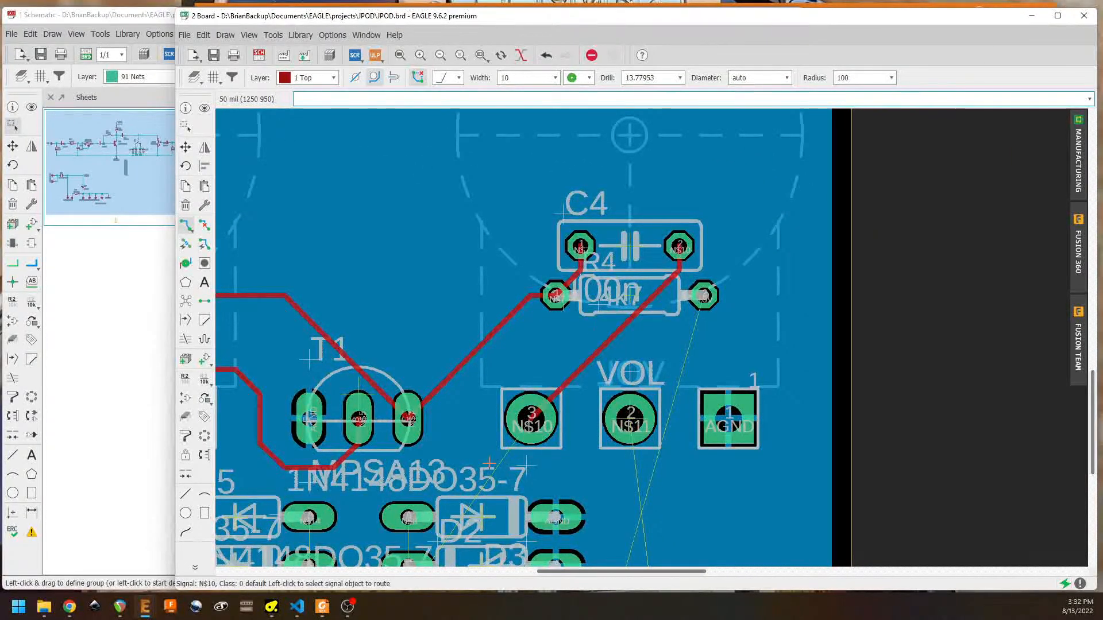
# Step: Route a vertical trace from D5's inner pad through D4's inner pad down to pad 1 of switch S1
pyautogui.moveTo(517, 439); pyautogui.dragTo(555, 385, button='middle')
pyautogui.moveTo(345, 464); pyautogui.dragTo(546, 296, button='middle')
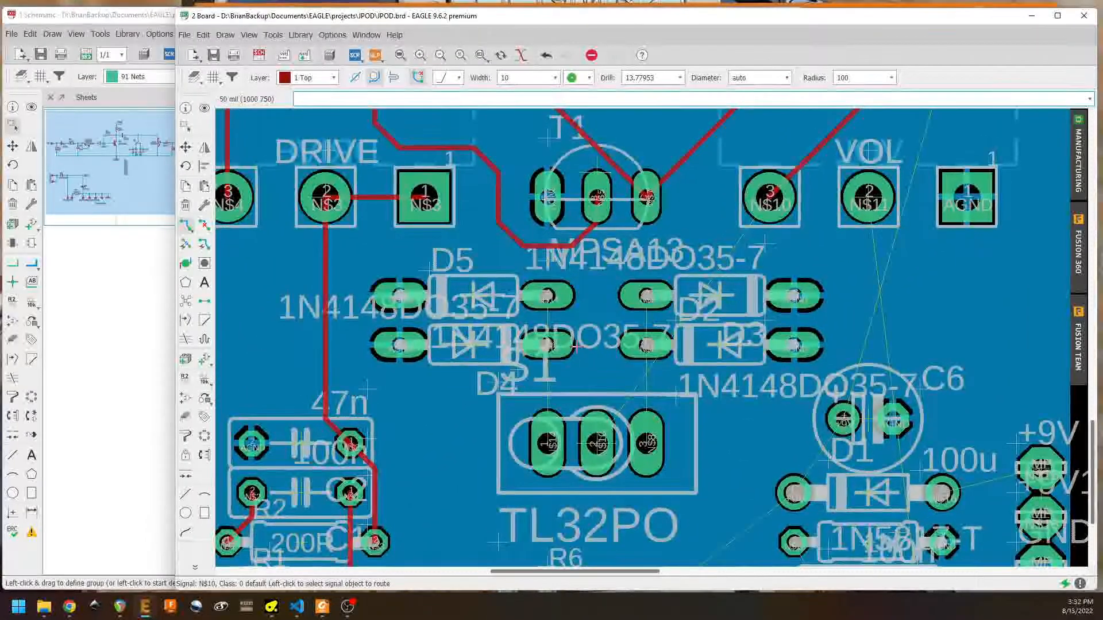
pyautogui.click(546, 295)
pyautogui.click(546, 345)
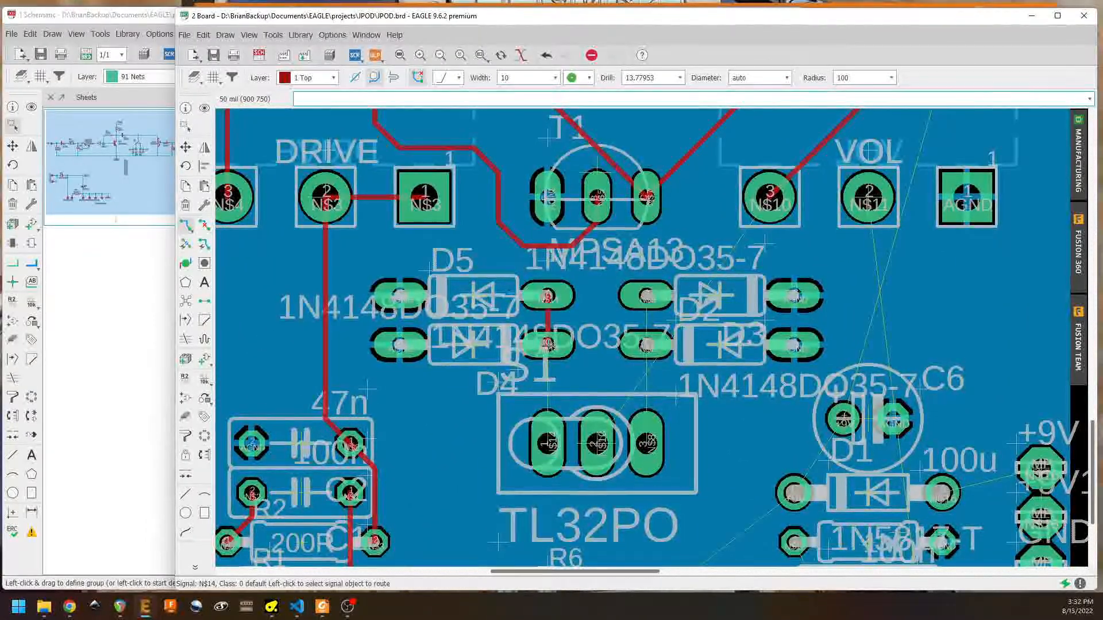
pyautogui.click(546, 345)
pyautogui.click(546, 442)
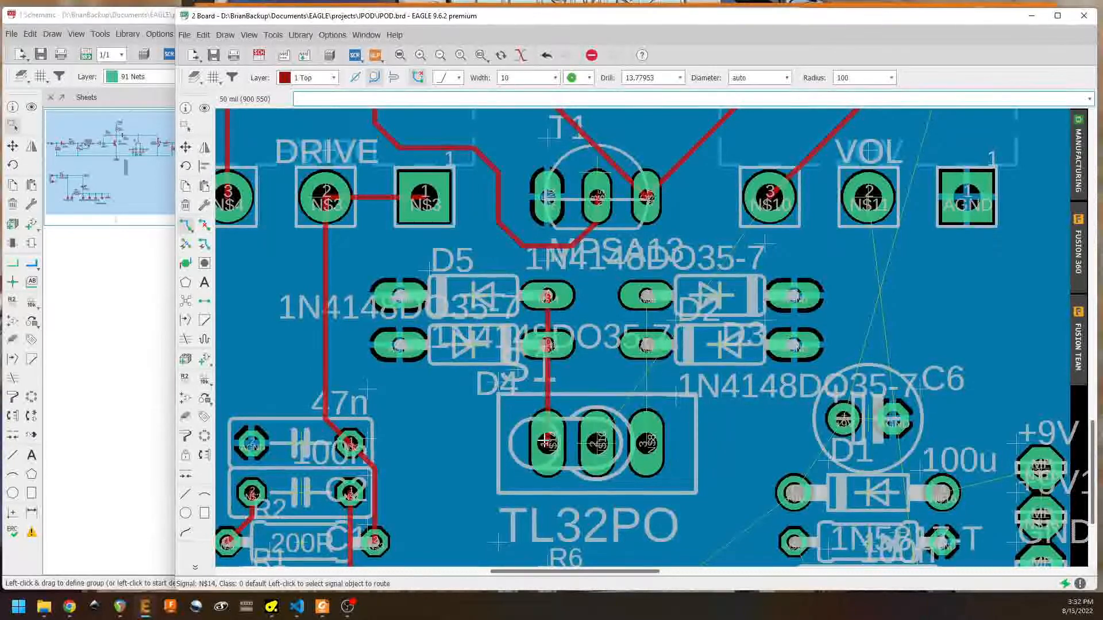
# Step: Route a vertical trace through the inner pads of diodes D2 and D3 down to pad 3 of switch S1
pyautogui.click(646, 296)
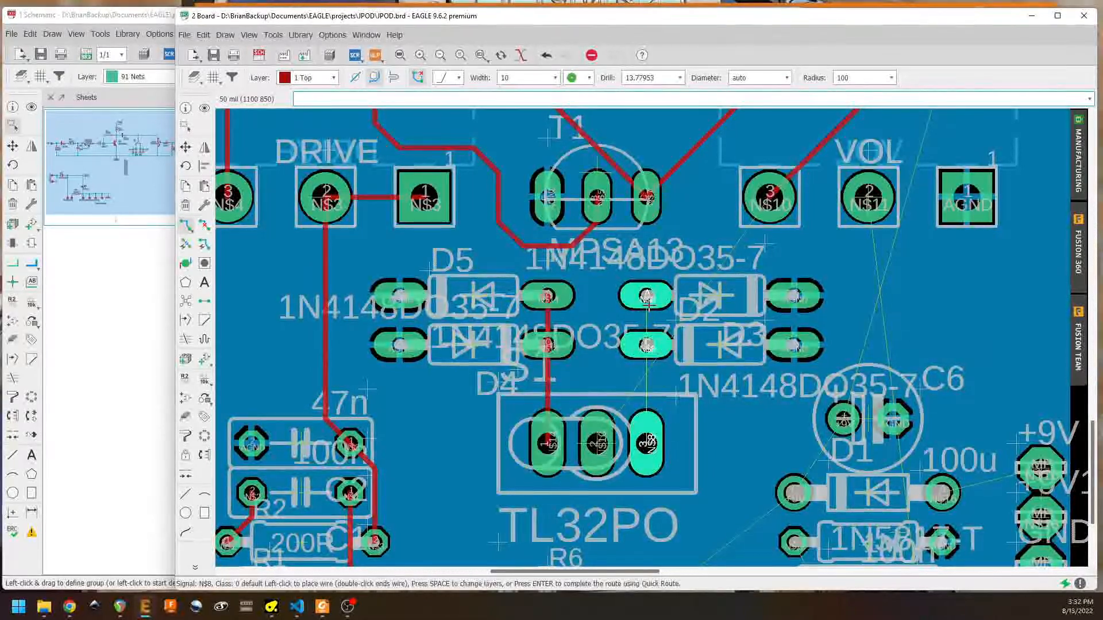
pyautogui.click(647, 345)
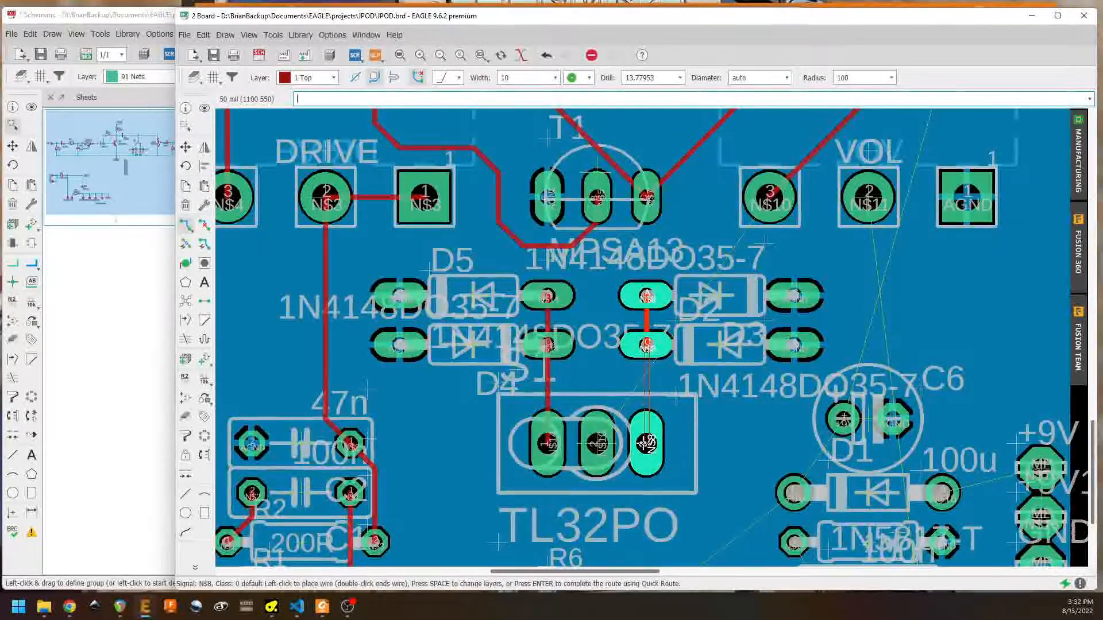
pyautogui.click(648, 442)
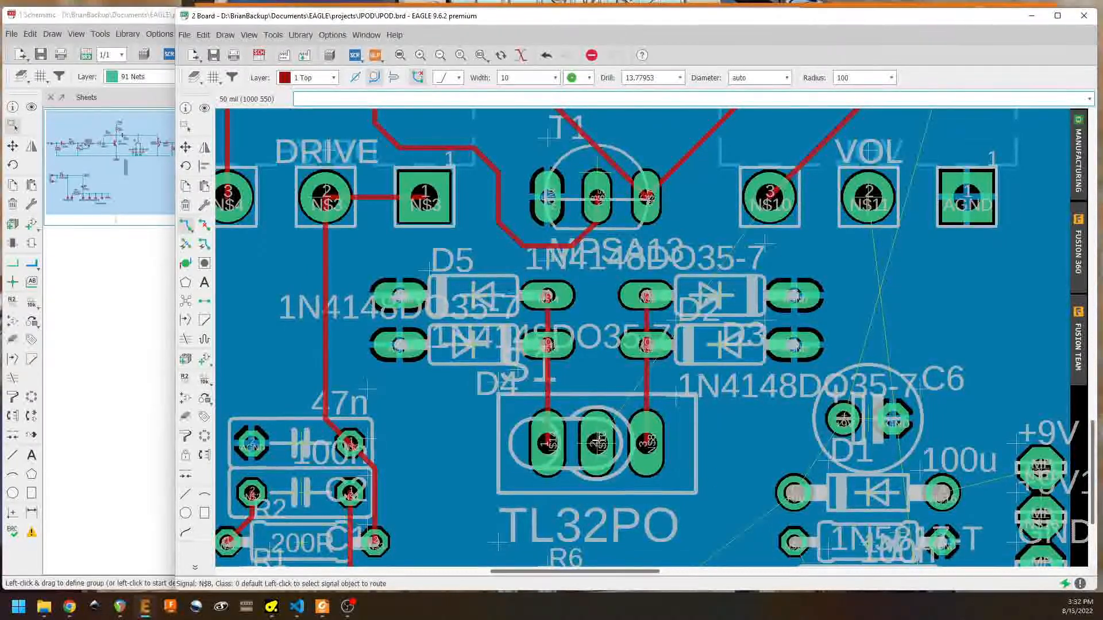
# Step: Route a trace from switch S1's middle pad up between the diode pairs and across to VOL pin 3
pyautogui.click(597, 443)
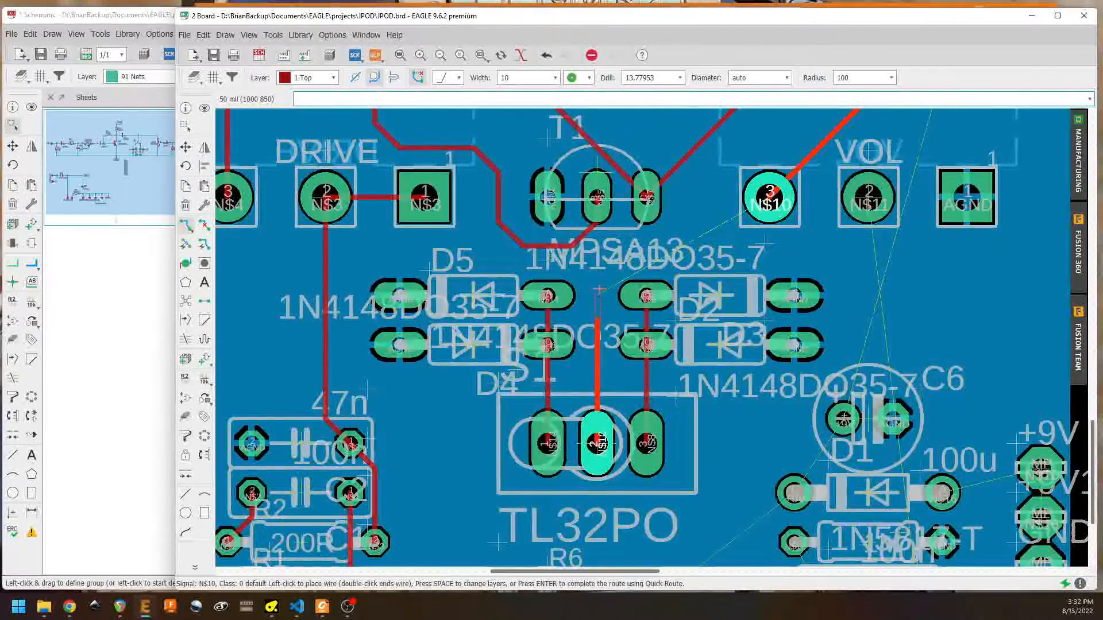
pyautogui.click(622, 250)
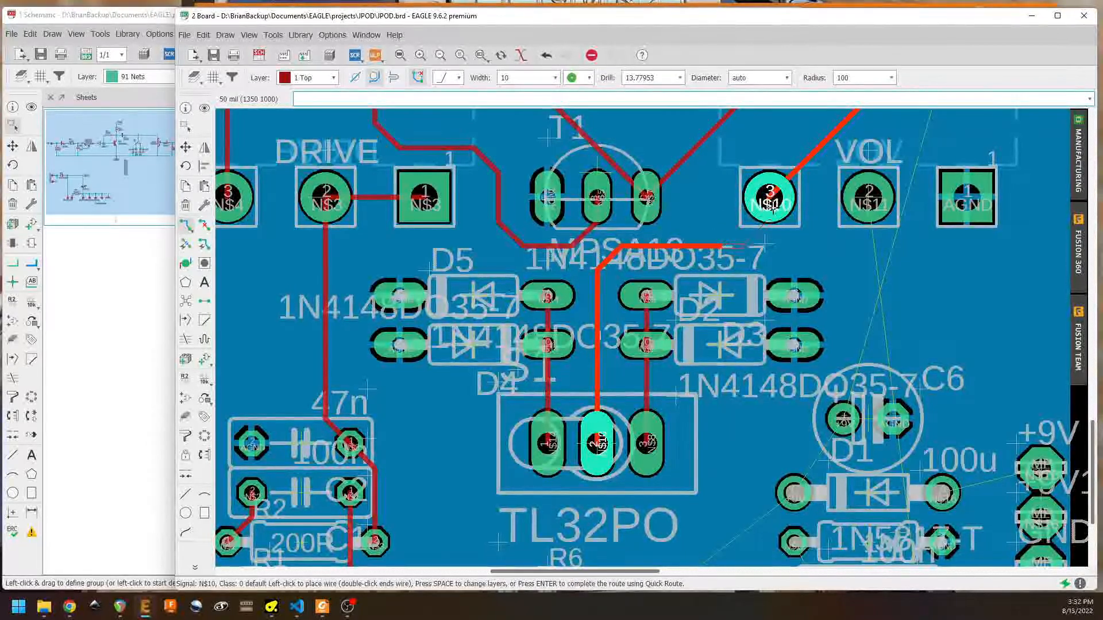
pyautogui.click(770, 204)
# Step: Set the trace width to 20 and route +9V from C6's positive pad between VOL pins 3 and 2 to R4's right pad
pyautogui.hscroll(1, 892, 270)
pyautogui.moveTo(892, 270); pyautogui.dragTo(694, 338, button='middle')
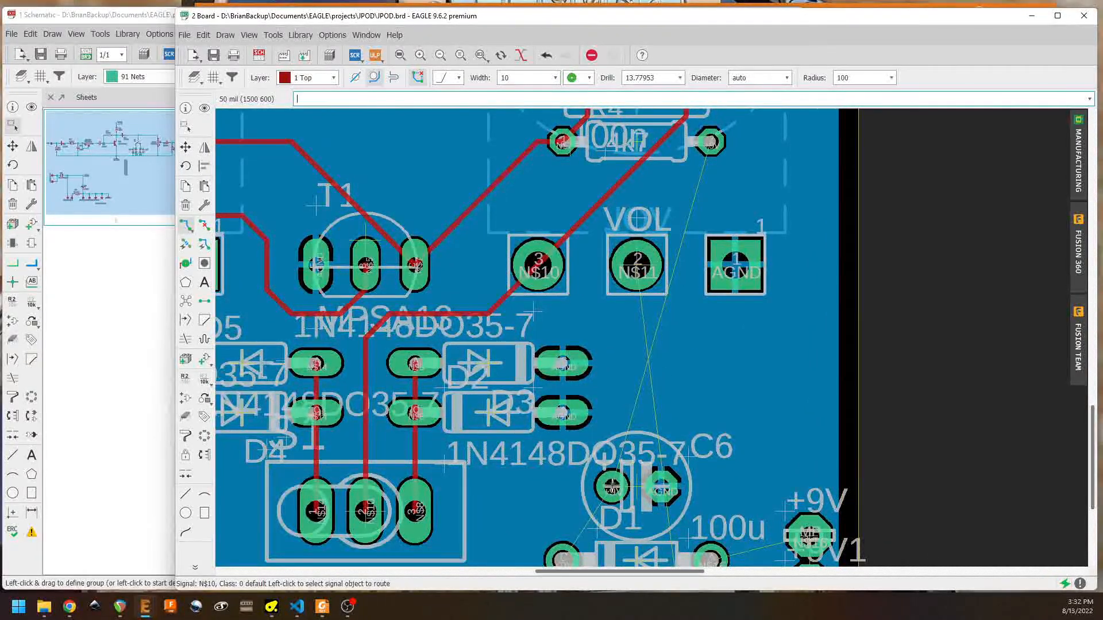
pyautogui.click(612, 485)
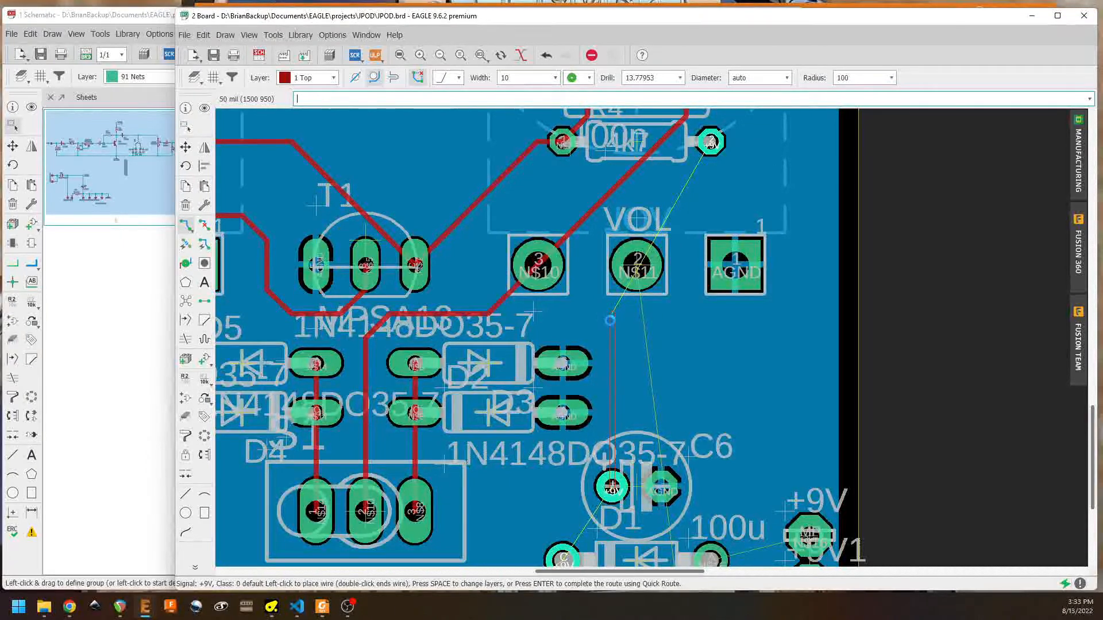
pyautogui.press('Escape')
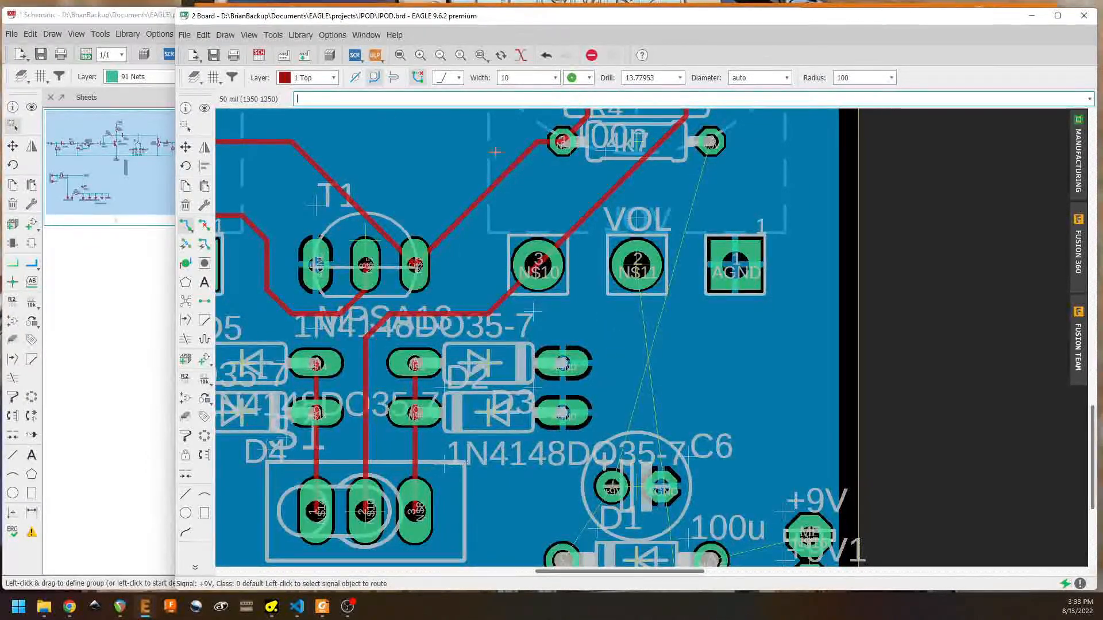
pyautogui.click(555, 78)
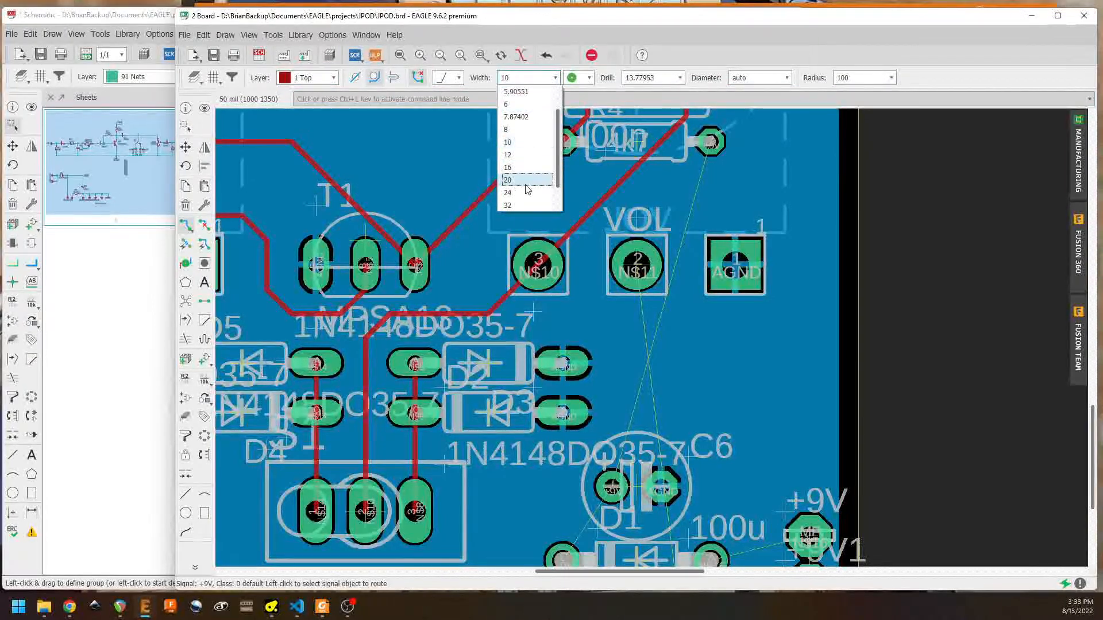
pyautogui.click(527, 181)
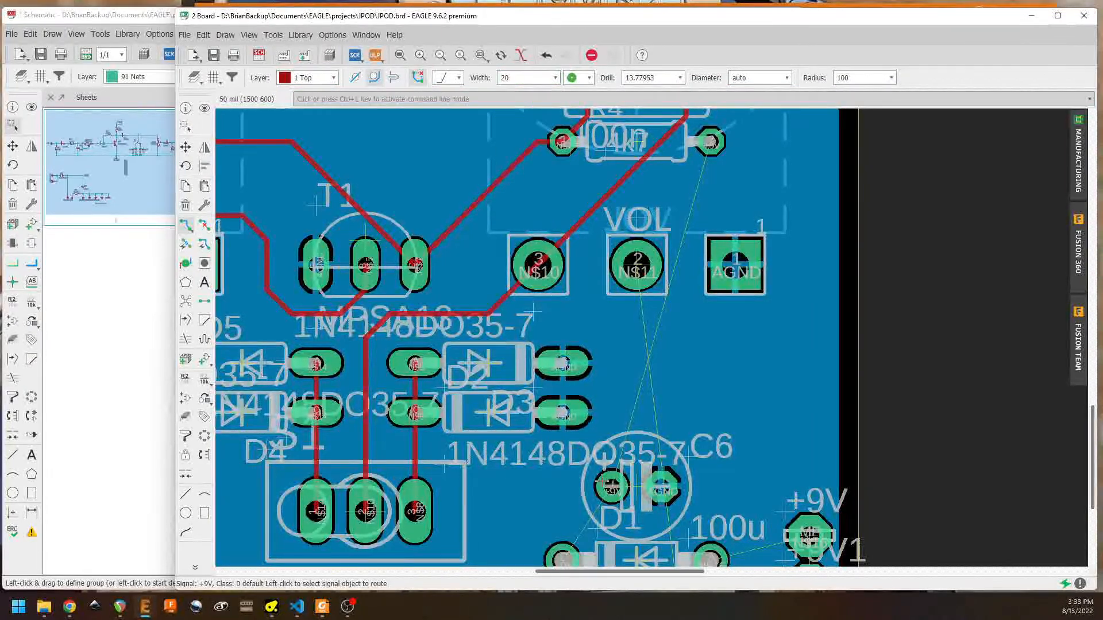
pyautogui.click(612, 487)
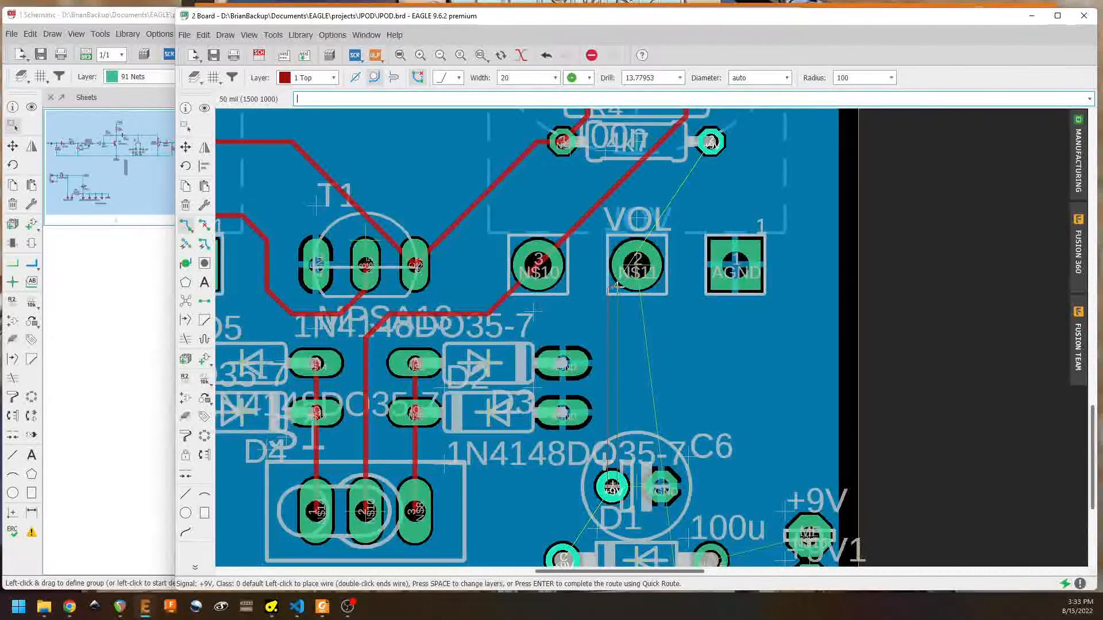
pyautogui.click(612, 310)
pyautogui.click(637, 214)
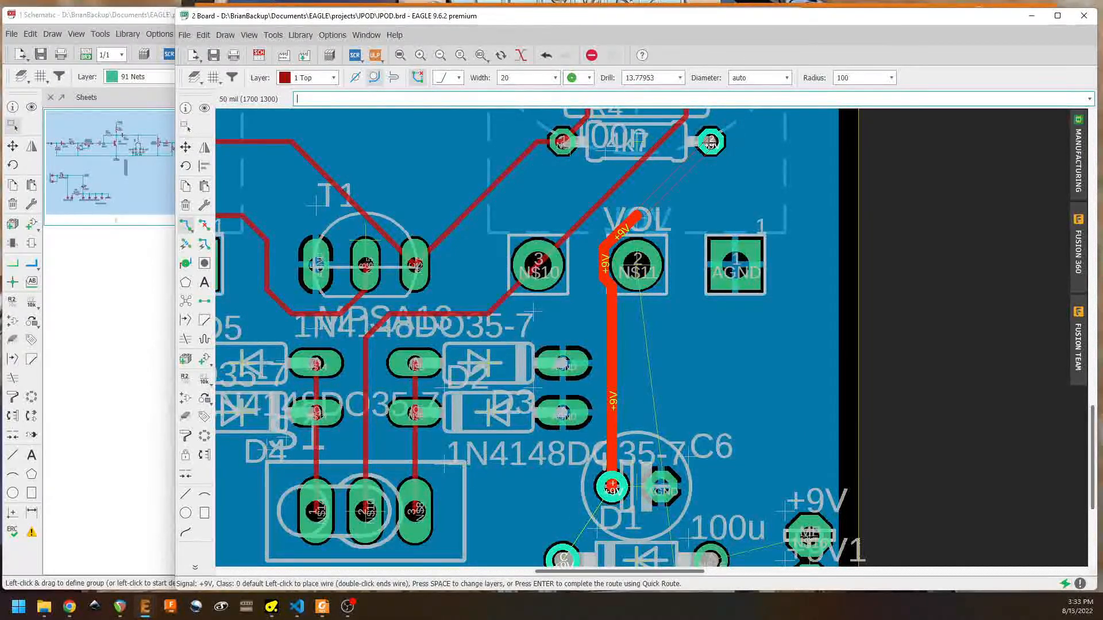
pyautogui.click(710, 143)
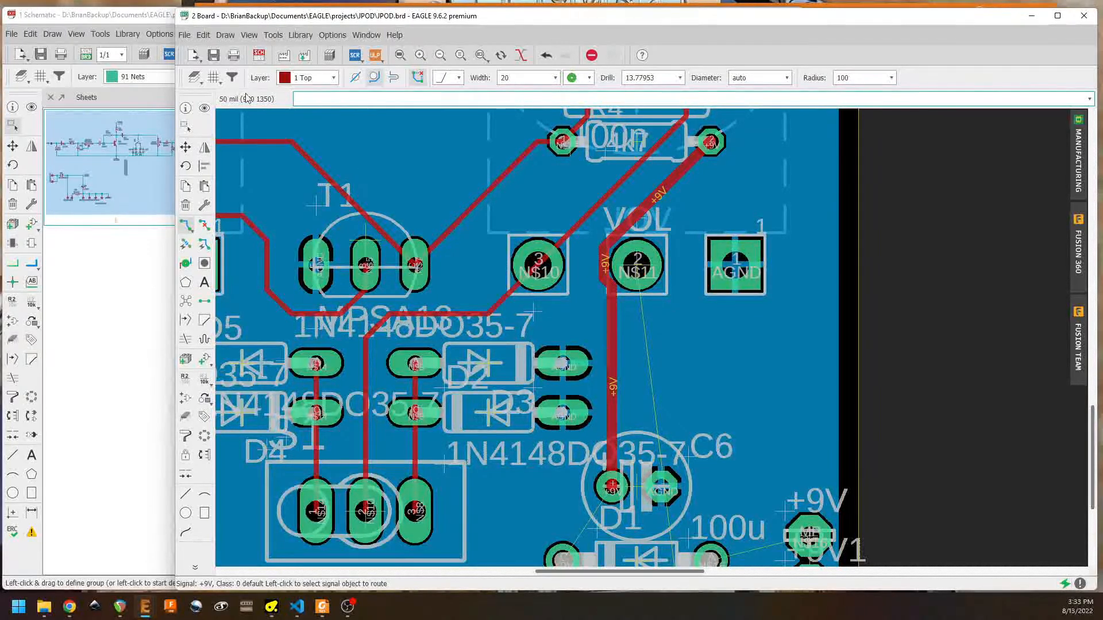
# Step: Shift the vertical +9V trace beside C6 sideways to straighten it below its diagonal segment, away from VOL pin 2
pyautogui.click(185, 148)
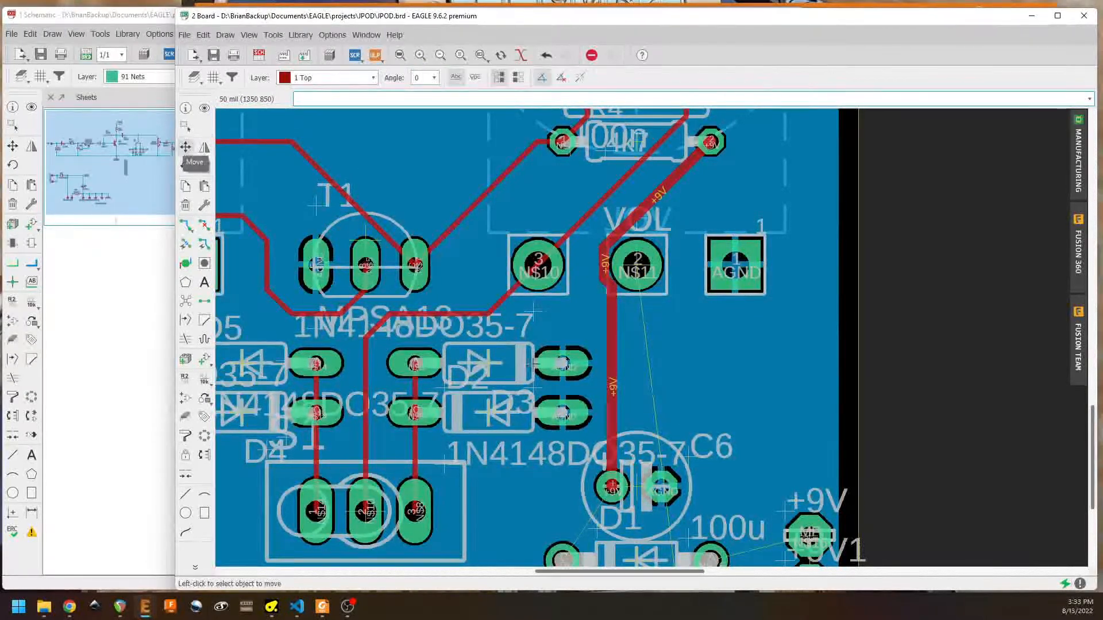
pyautogui.click(610, 367)
pyautogui.click(597, 368)
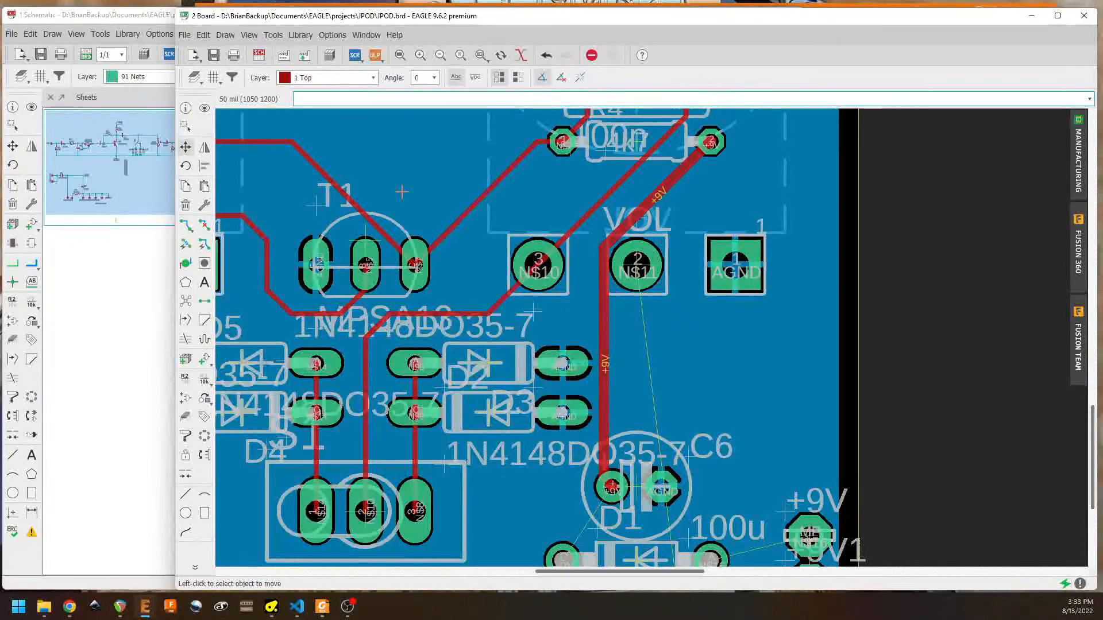
# Step: Route width-20 traces from the +9V wire pad to D1's anode and from D1's cathode to C6's positive pad
pyautogui.click(186, 225)
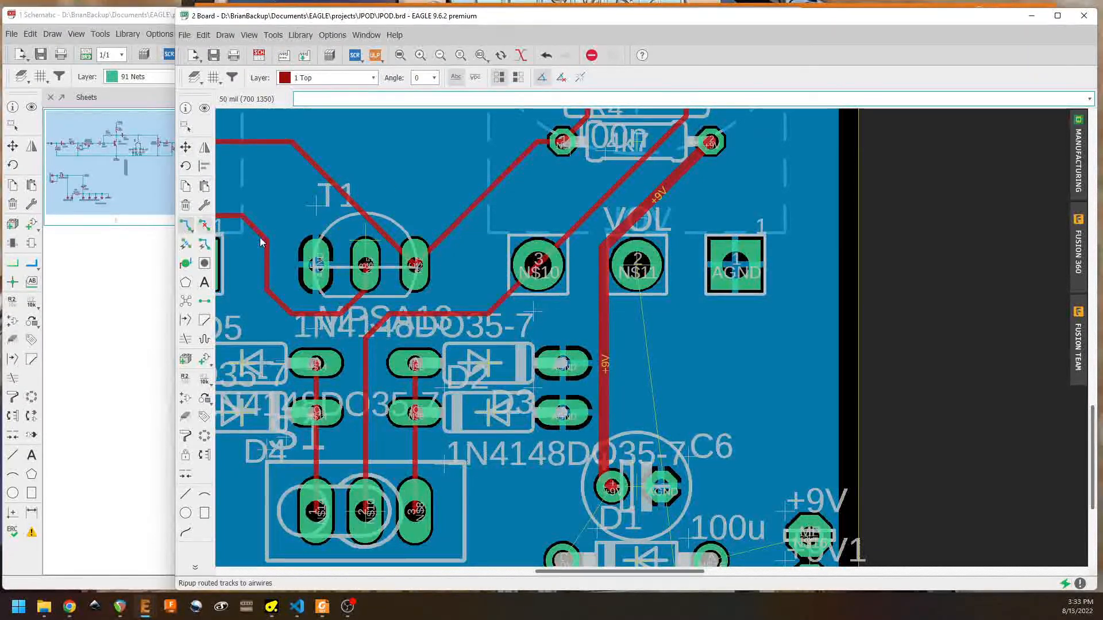
pyautogui.moveTo(635, 402); pyautogui.dragTo(450, 132, button='middle')
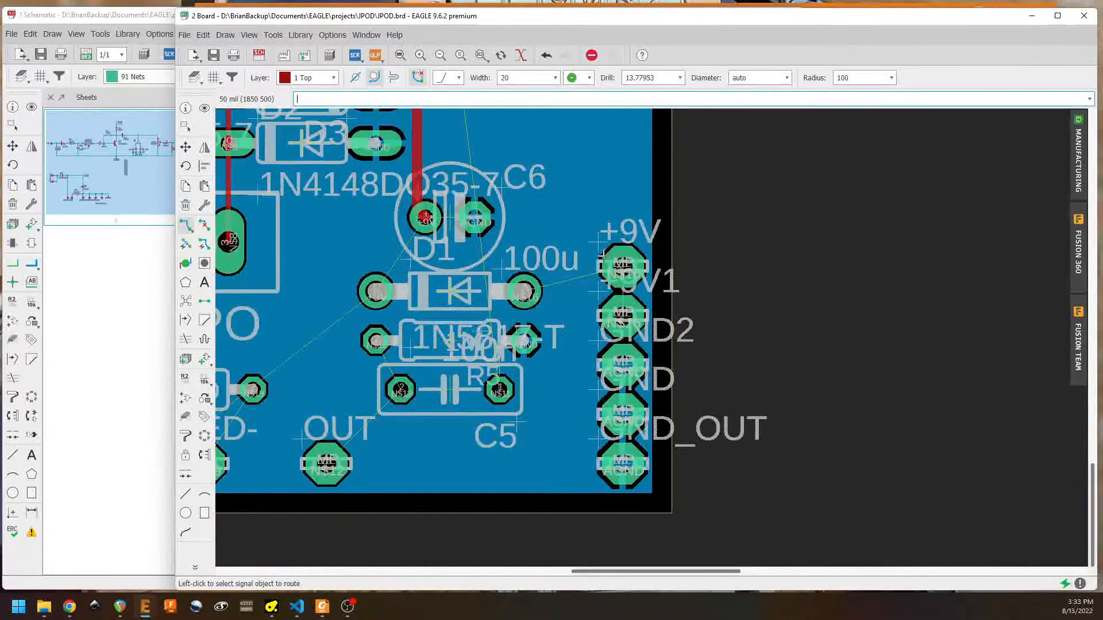
pyautogui.click(622, 266)
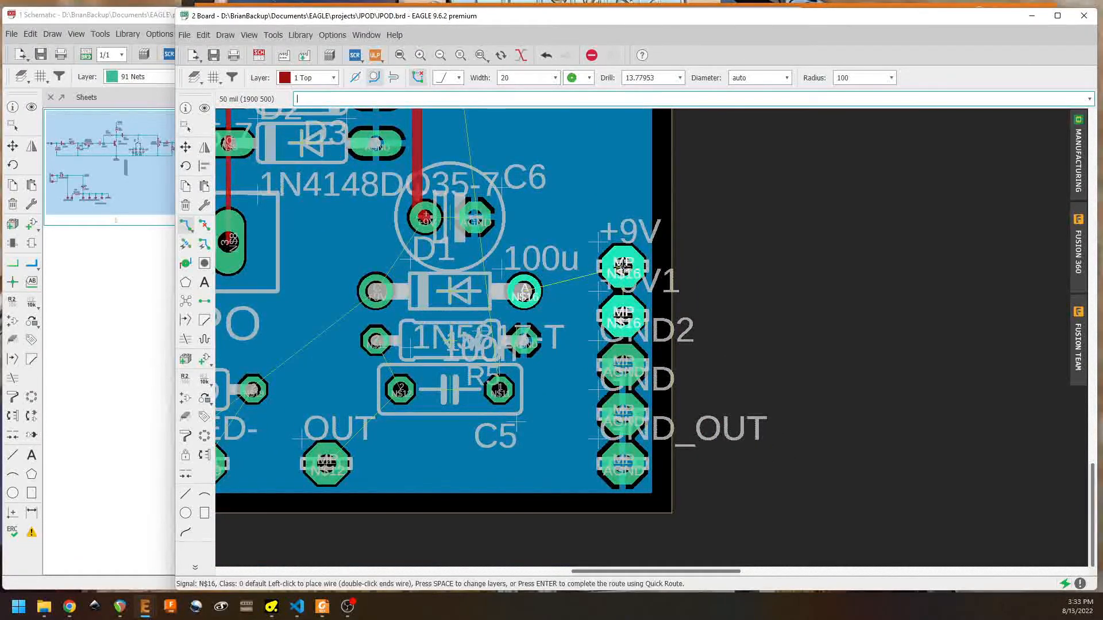
pyautogui.click(524, 293)
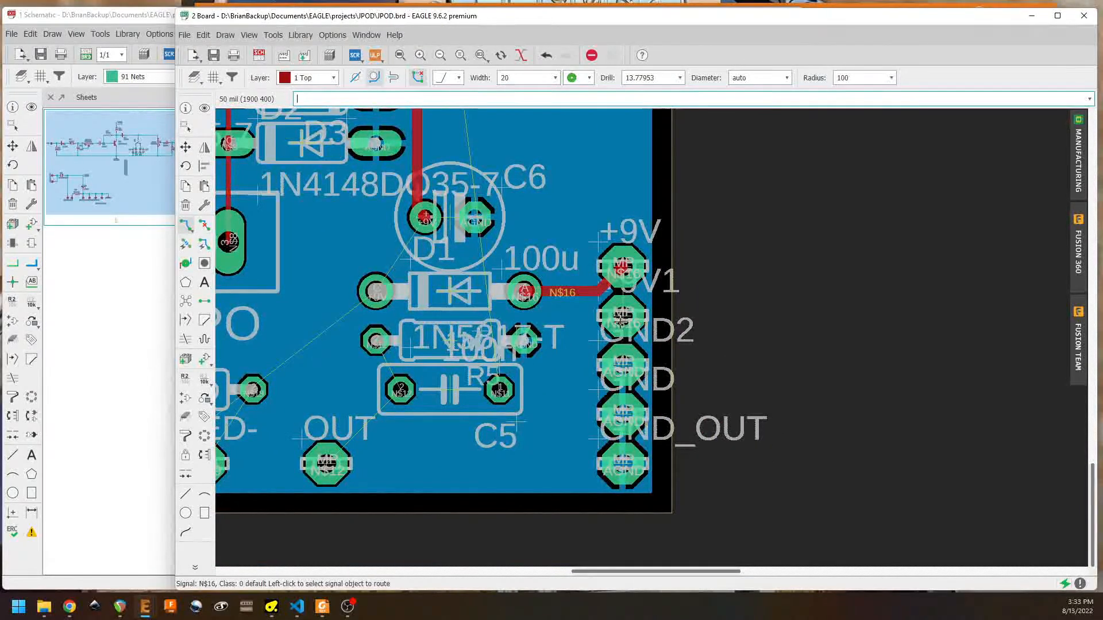
pyautogui.moveTo(554, 267); pyautogui.dragTo(766, 278, button='middle')
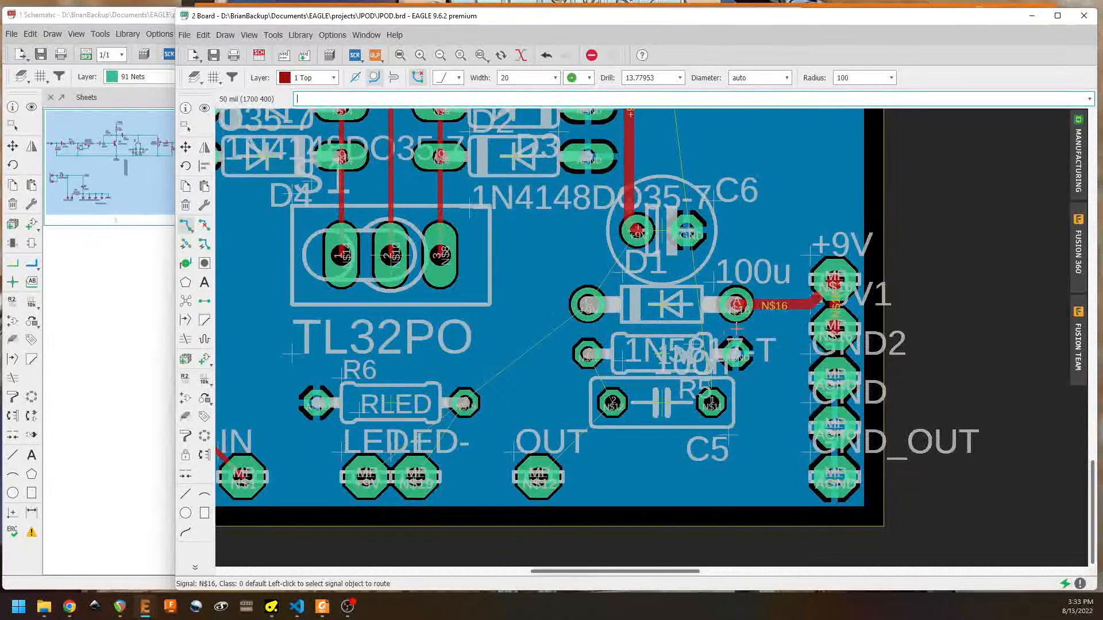
pyautogui.click(587, 304)
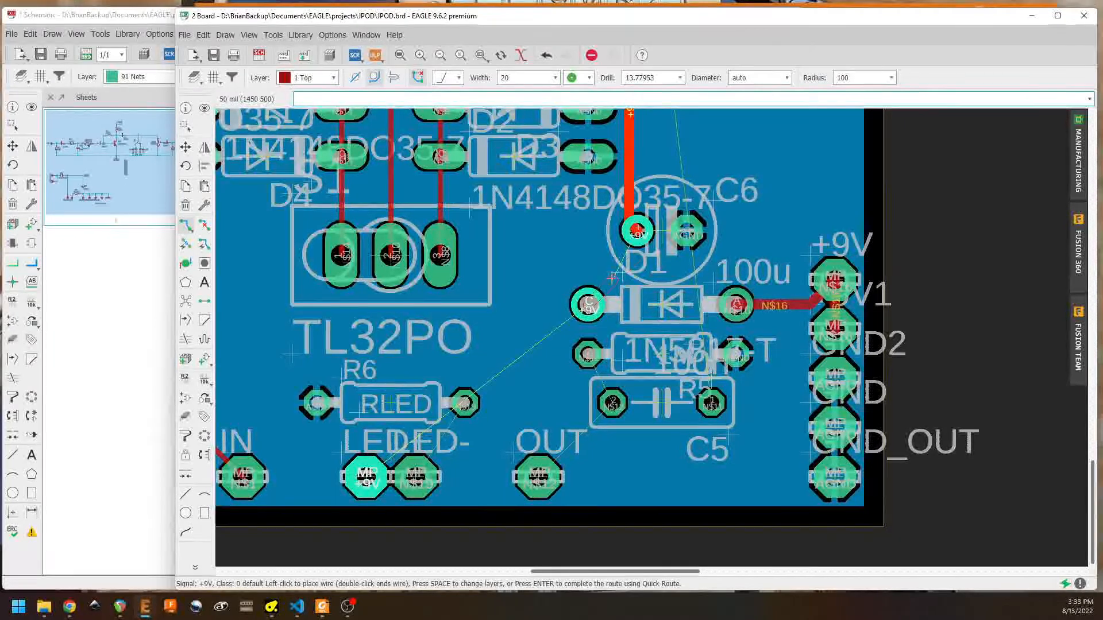
pyautogui.click(636, 231)
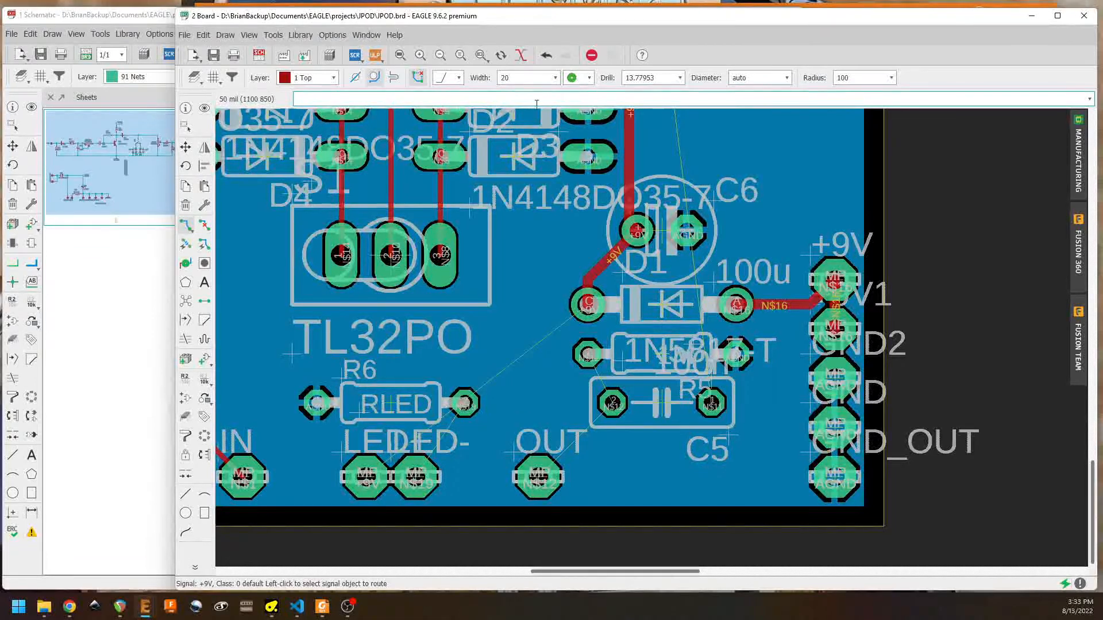
# Step: Set the trace width to 10 and route D1's cathode to the LED+ pad and the LED- pad to R6's right pad
pyautogui.click(555, 78)
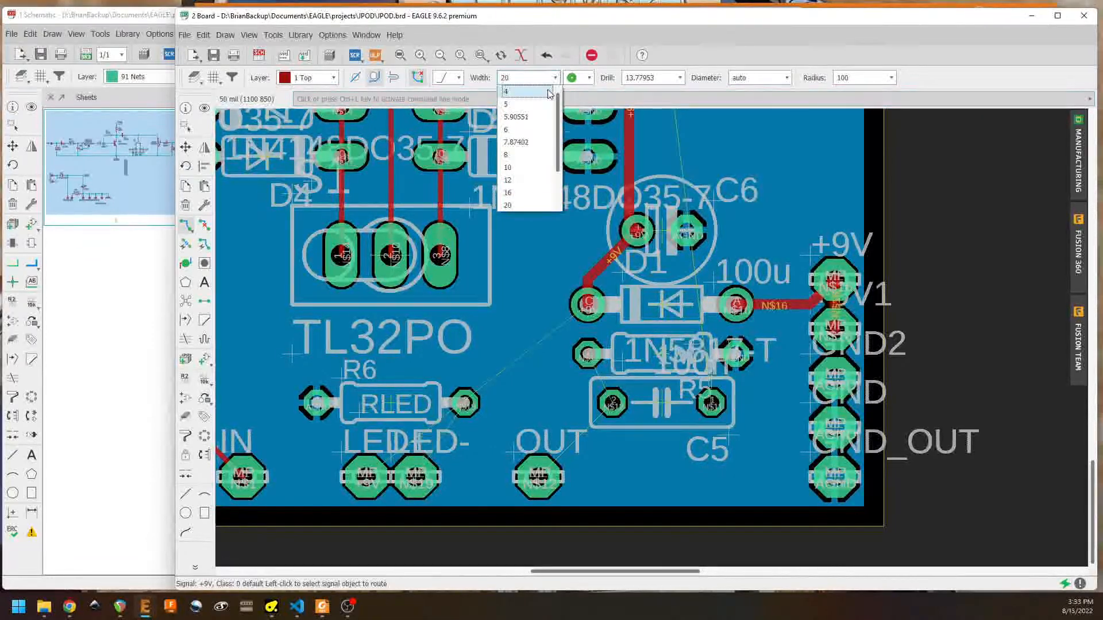
pyautogui.click(514, 161)
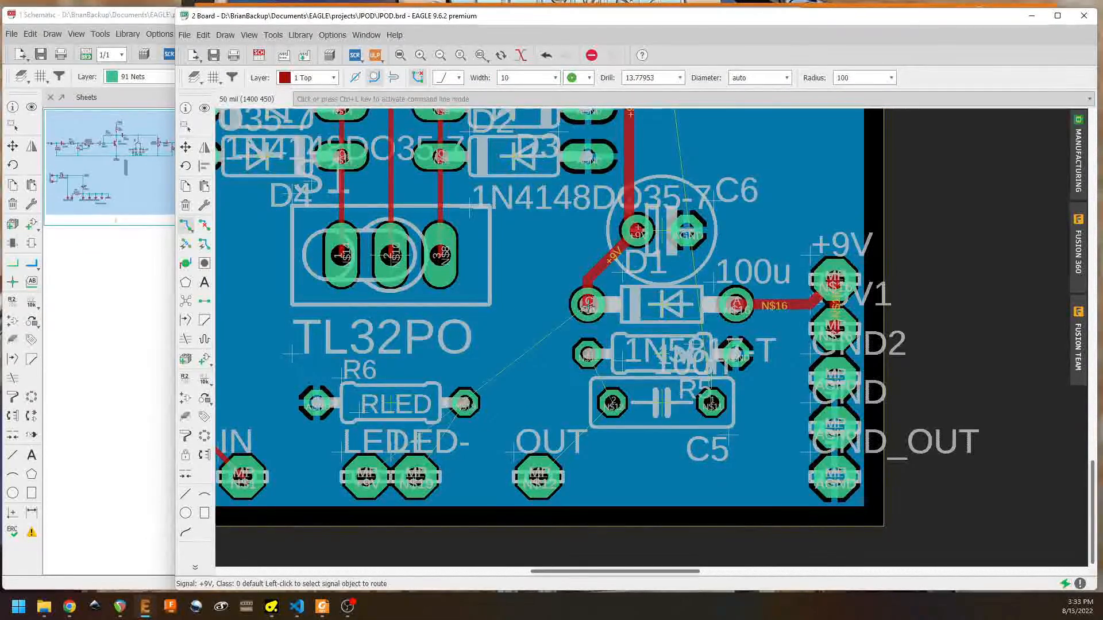
pyautogui.click(543, 336)
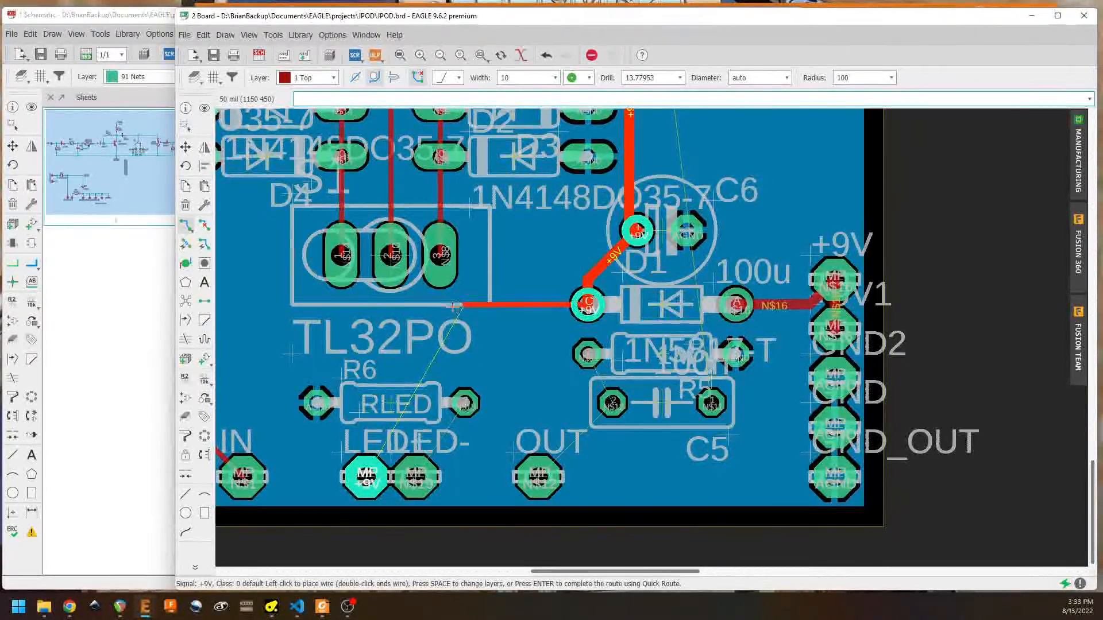
pyautogui.click(366, 477)
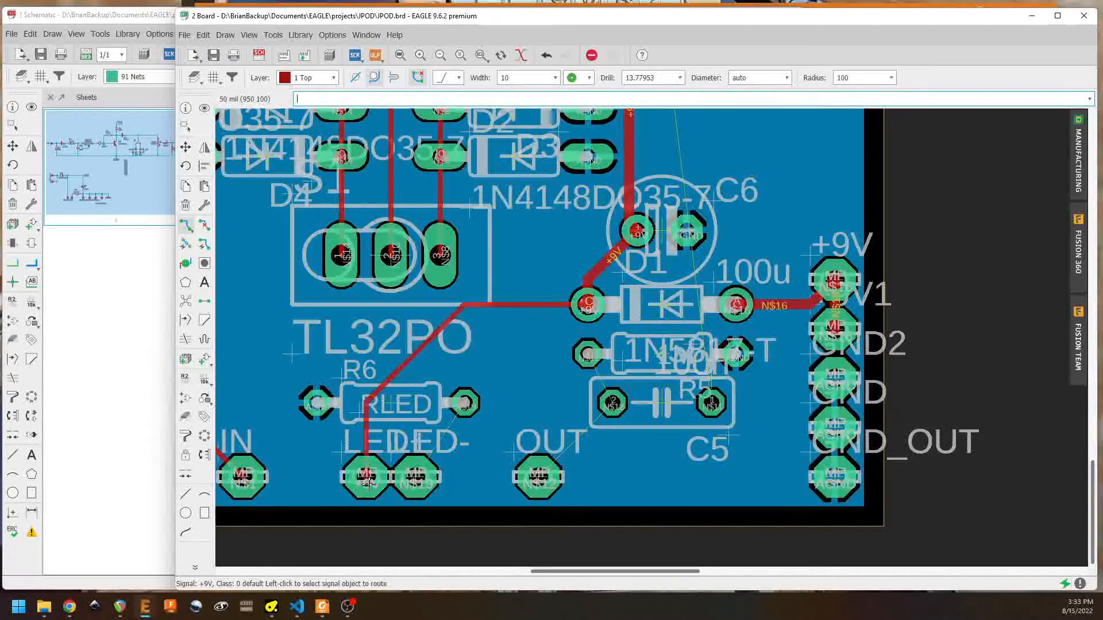
pyautogui.click(414, 476)
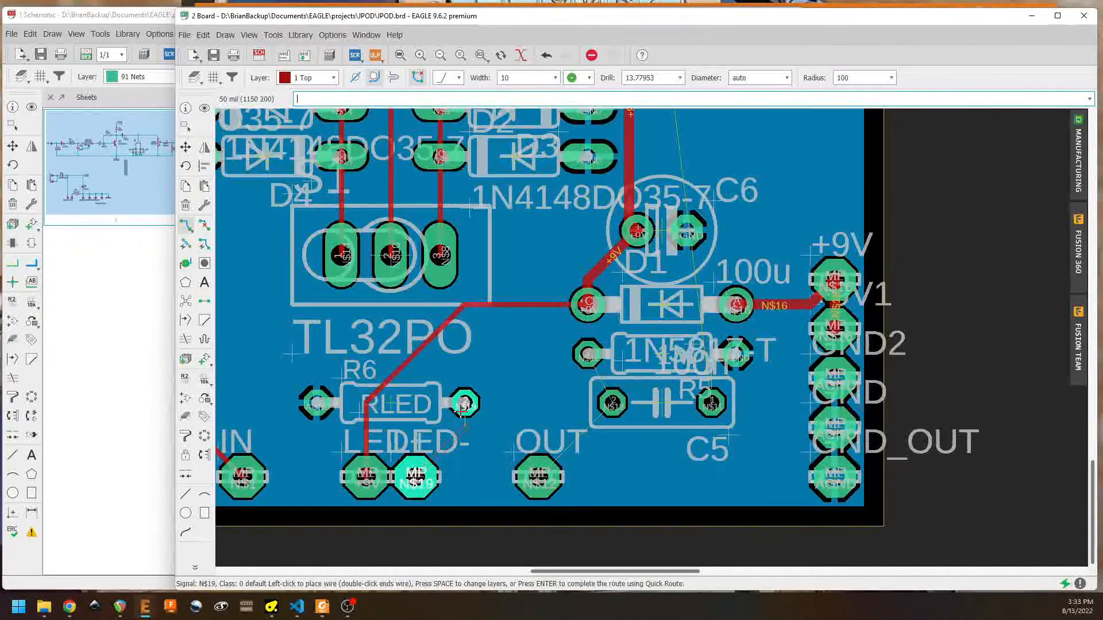
pyautogui.click(464, 403)
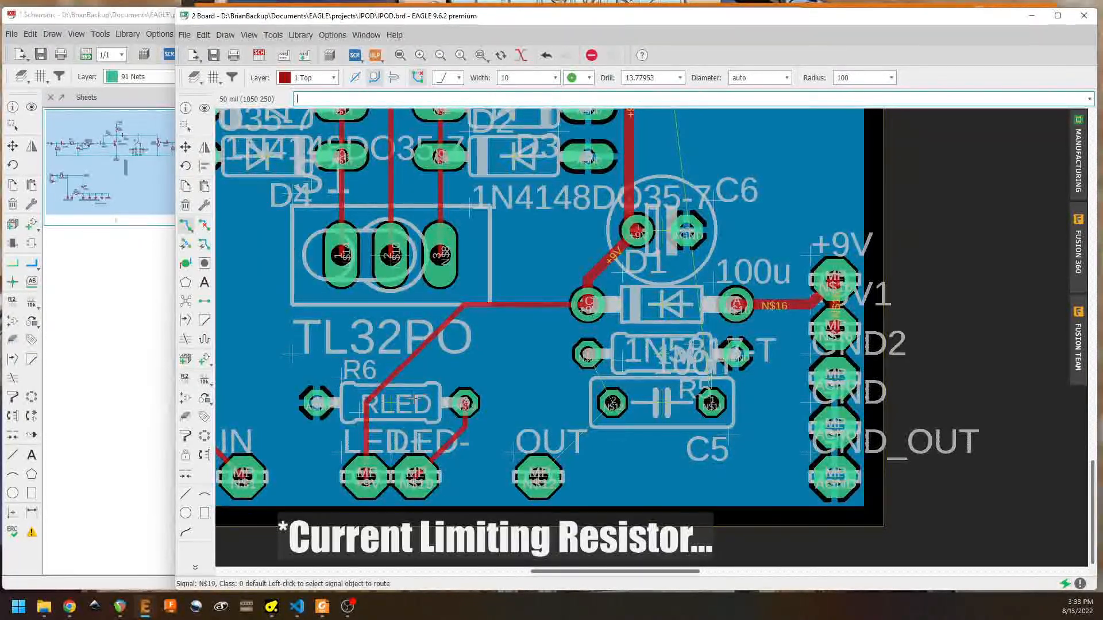
# Step: Route a trace from VOL pin 2 down around C6's right side and through D1's body to C5's right pad
pyautogui.scroll(5, 532, 326)
pyautogui.hscroll(3, 532, 326)
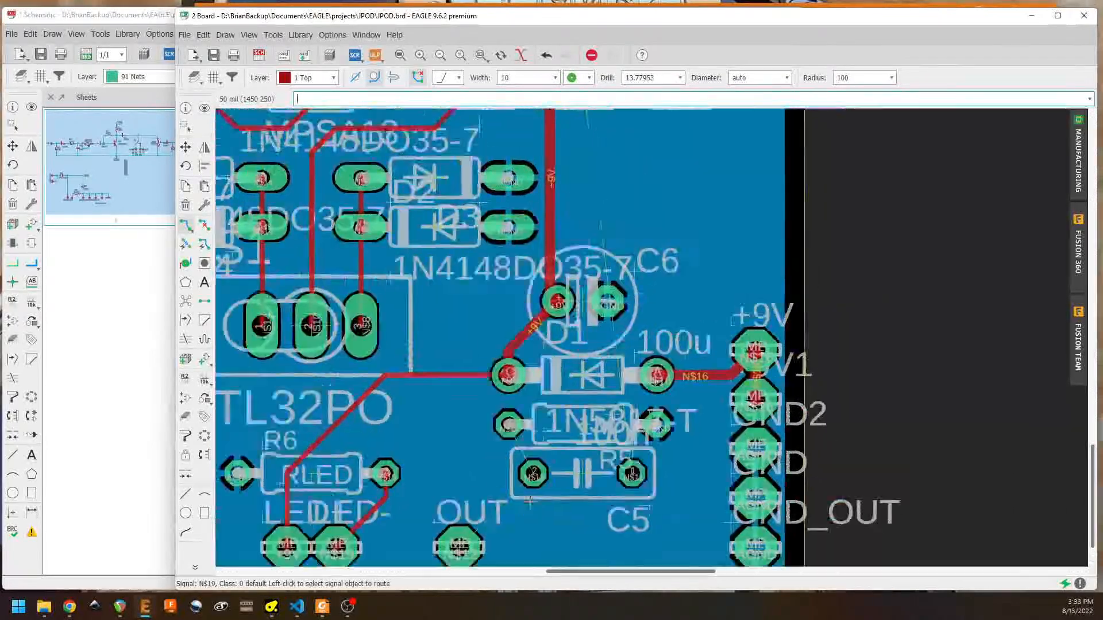
pyautogui.scroll(1, 532, 326)
pyautogui.hscroll(1, 532, 327)
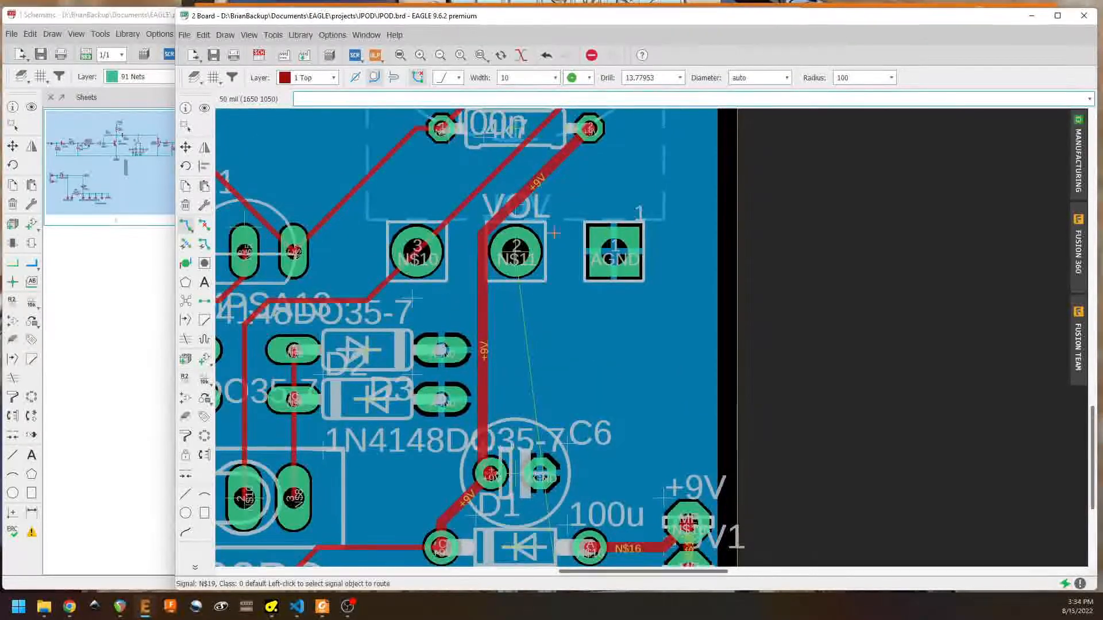
pyautogui.click(515, 255)
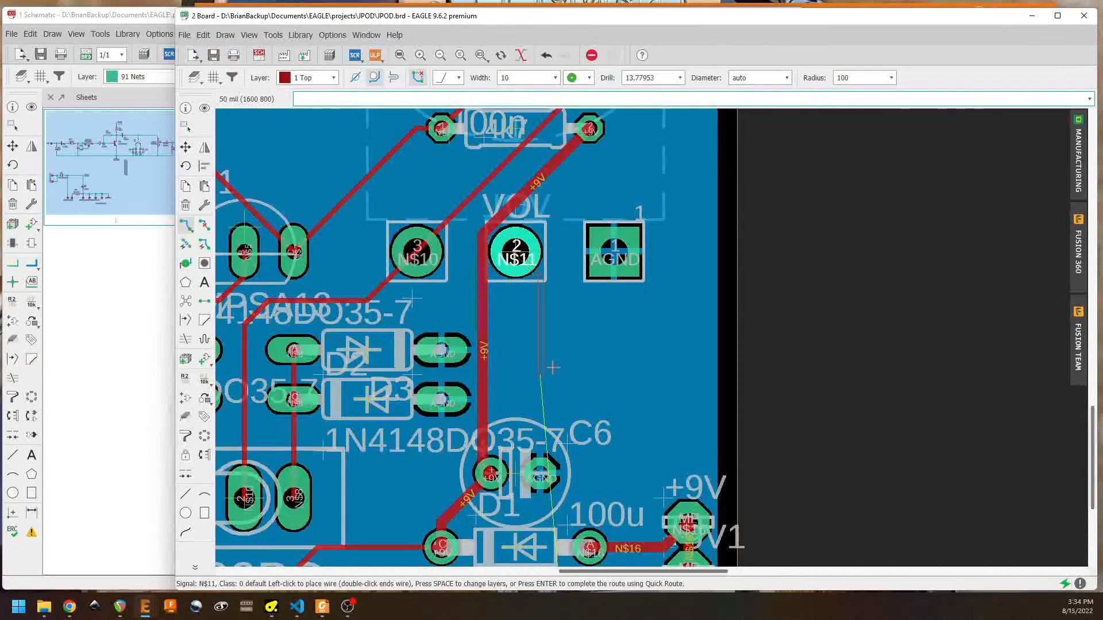
pyautogui.click(586, 472)
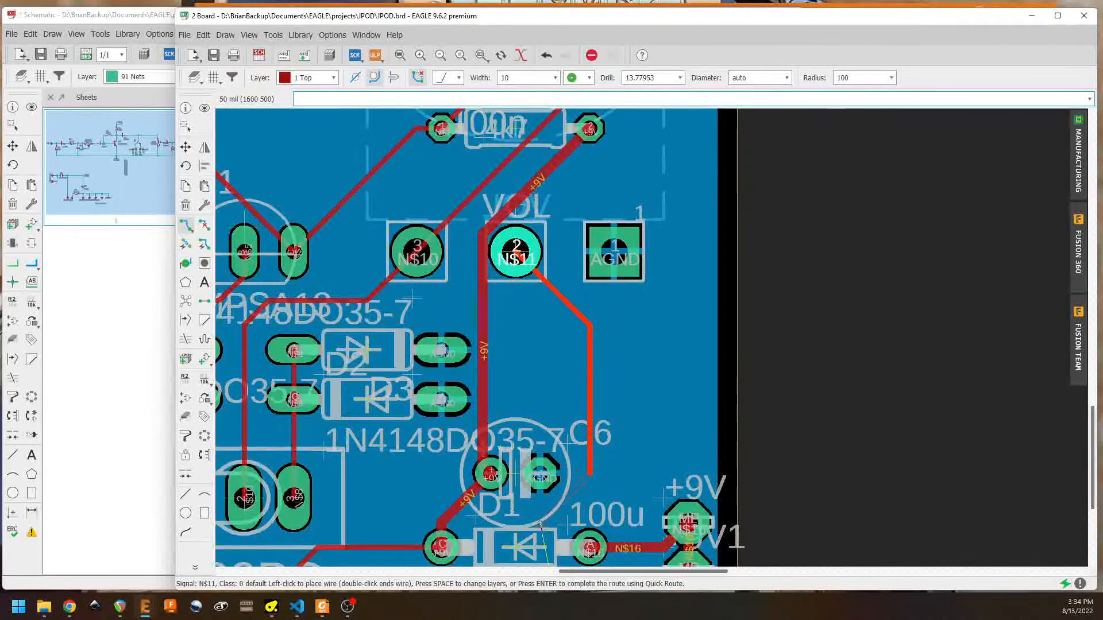
pyautogui.scroll(-2, 583, 470)
pyautogui.click(568, 424)
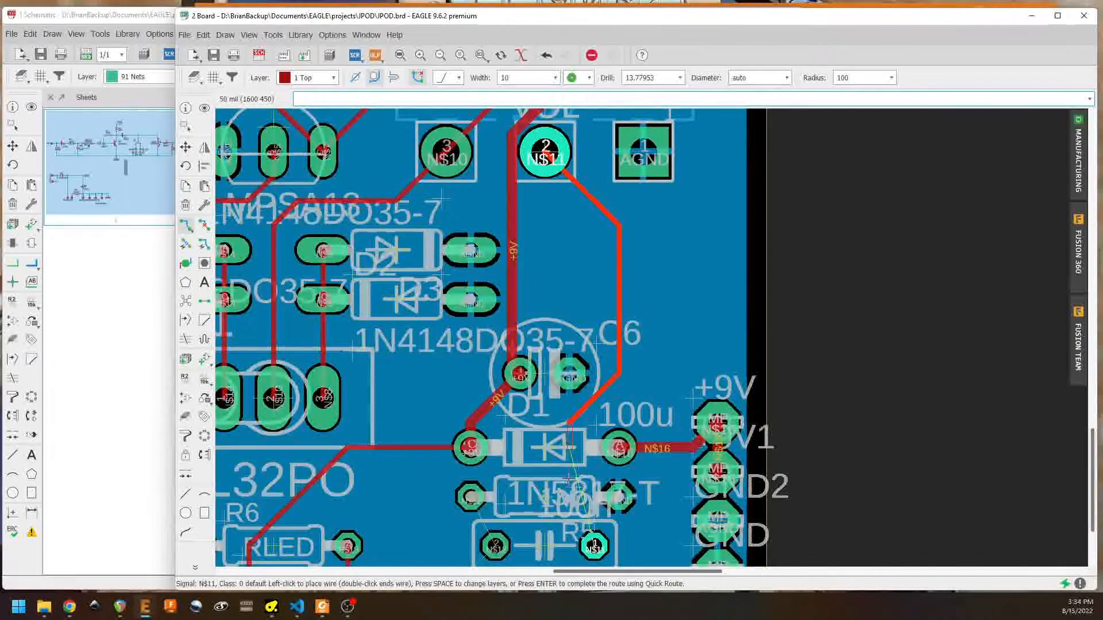
pyautogui.click(570, 519)
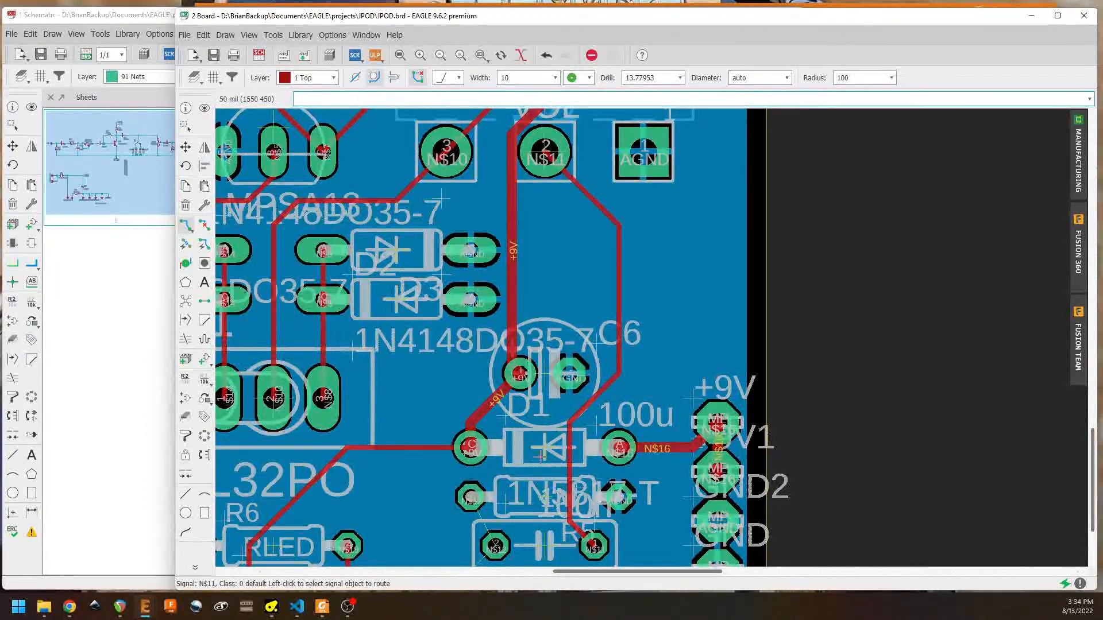
# Step: Route a trace from R5's left pad through C5's left pad to the OUT wire pad
pyautogui.moveTo(525, 470); pyautogui.dragTo(614, 332, button='middle')
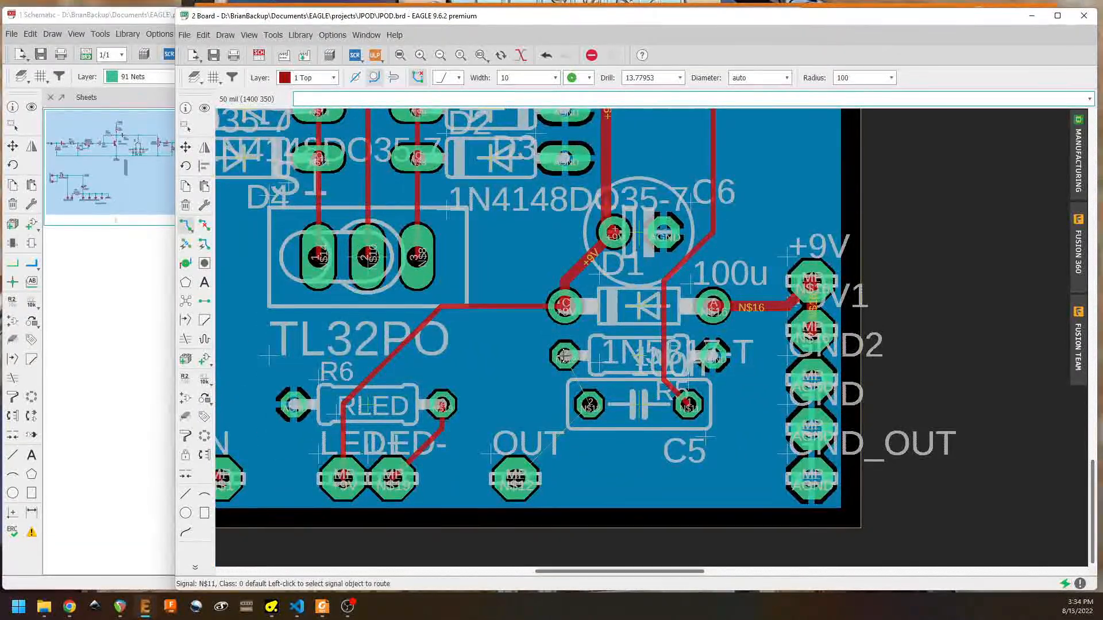
pyautogui.click(564, 355)
pyautogui.click(527, 459)
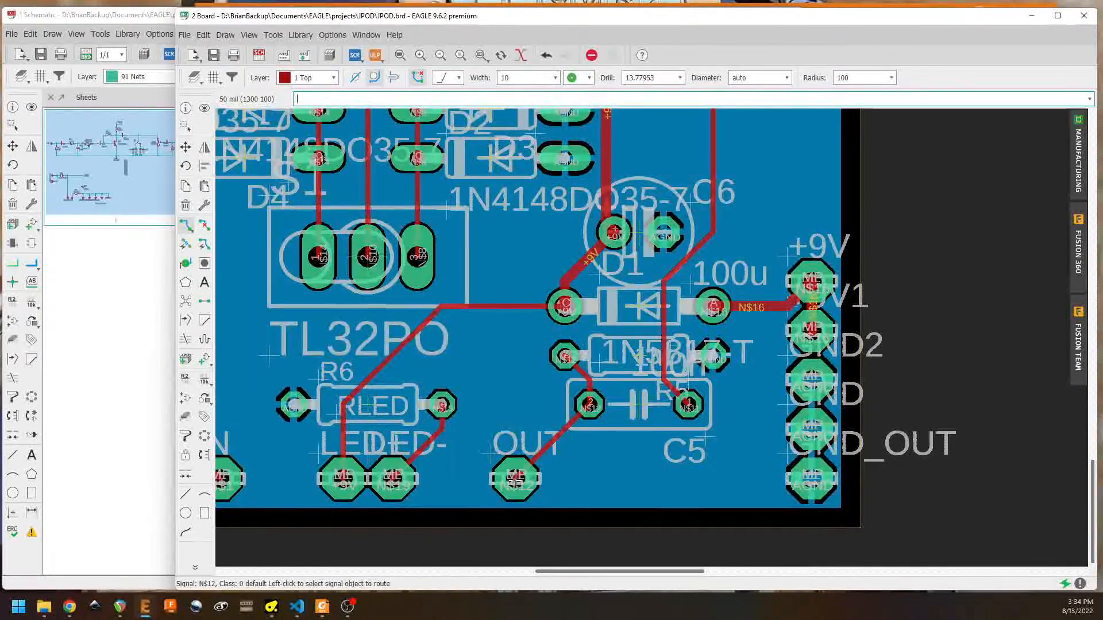
# Step: In the DRC design rules, set every different-signal clearance between wires, pads and vias to 10mil
pyautogui.scroll(-3, 528, 447)
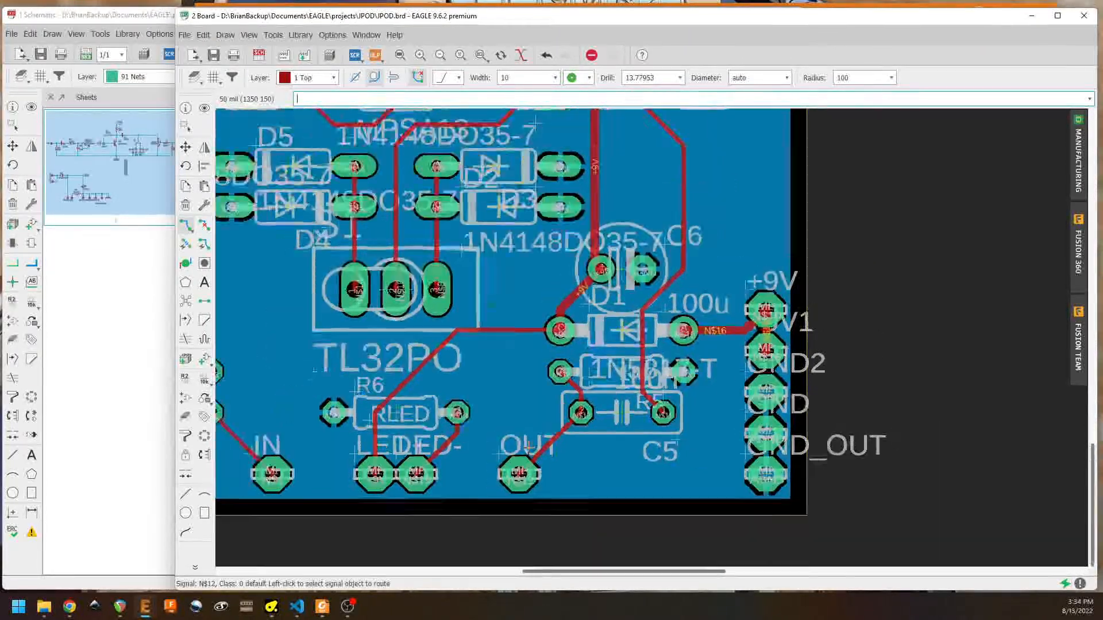
pyautogui.scroll(-2, 650, 431)
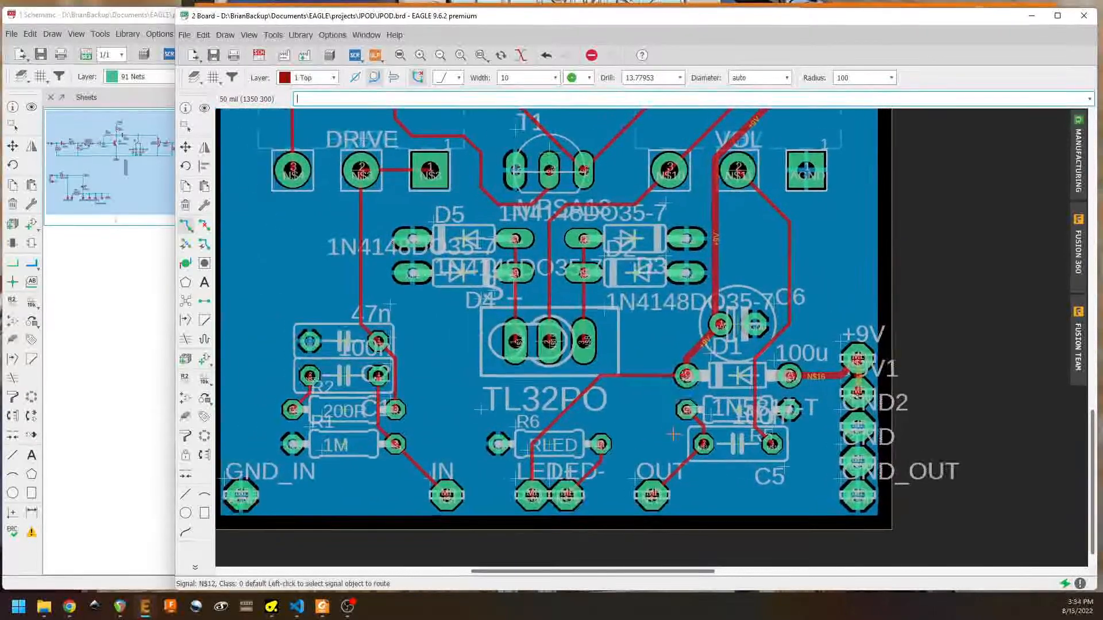
pyautogui.moveTo(666, 356); pyautogui.dragTo(618, 405, button='middle')
pyautogui.scroll(-1, 635, 404)
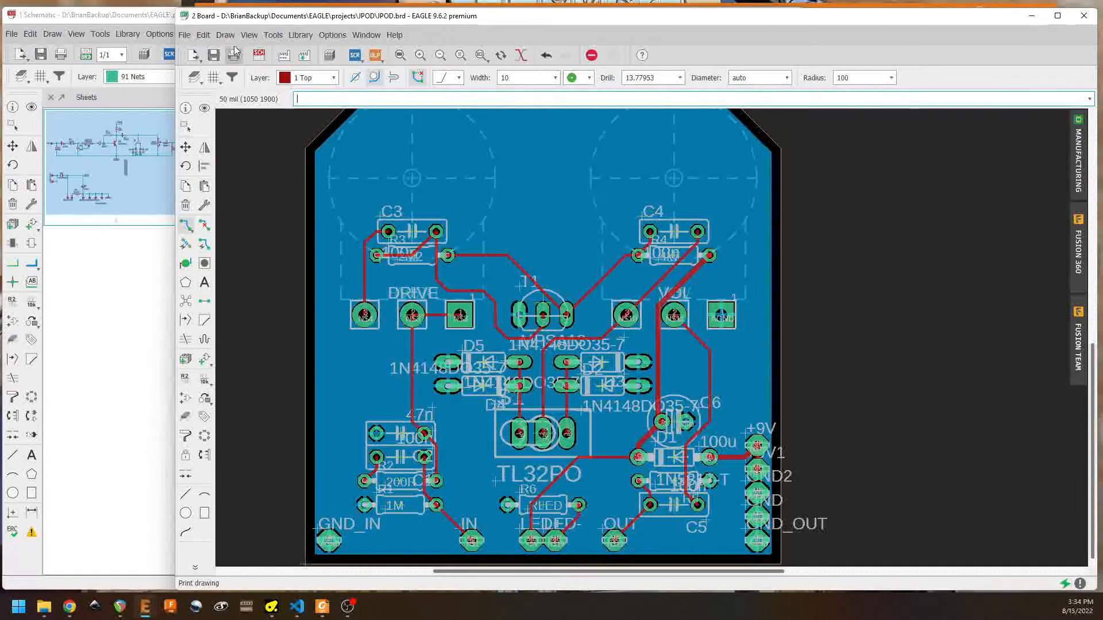
pyautogui.click(274, 35)
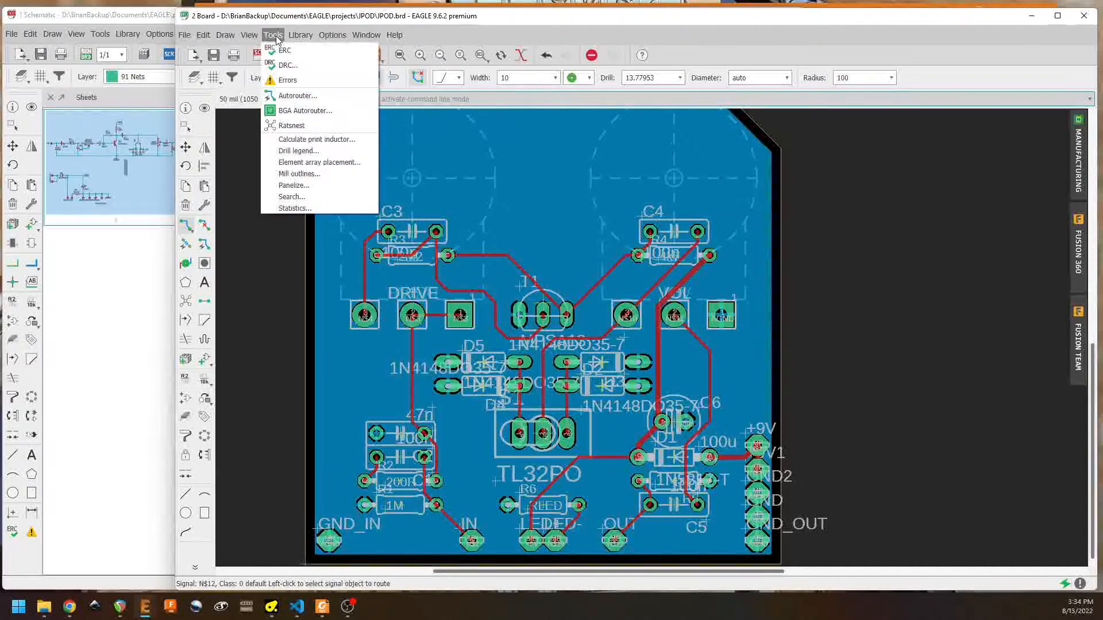
pyautogui.click(289, 65)
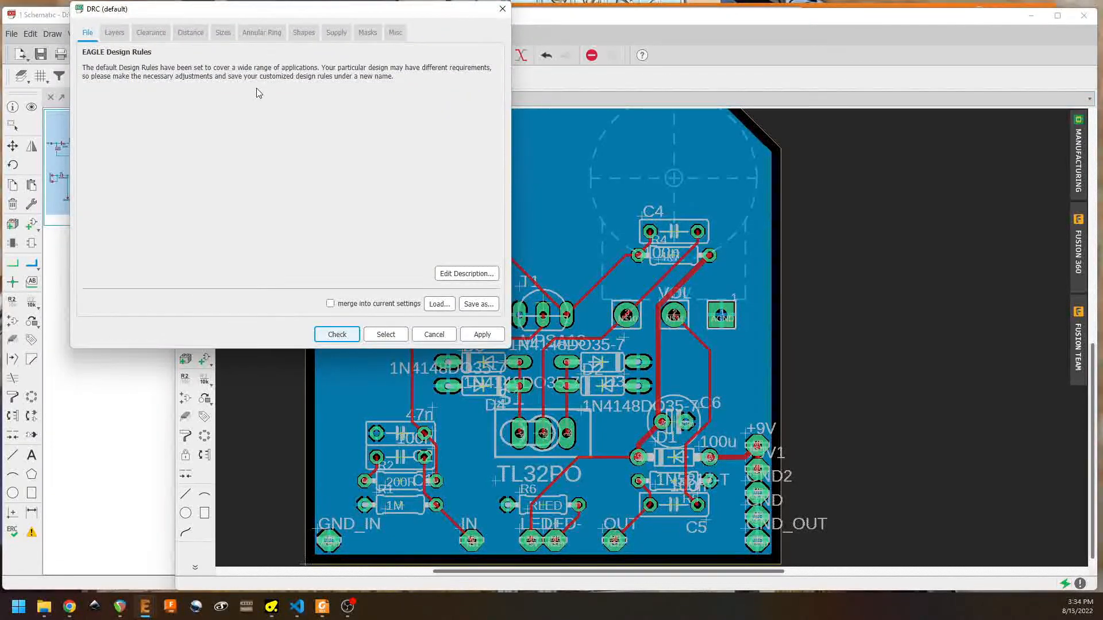
pyautogui.click(149, 34)
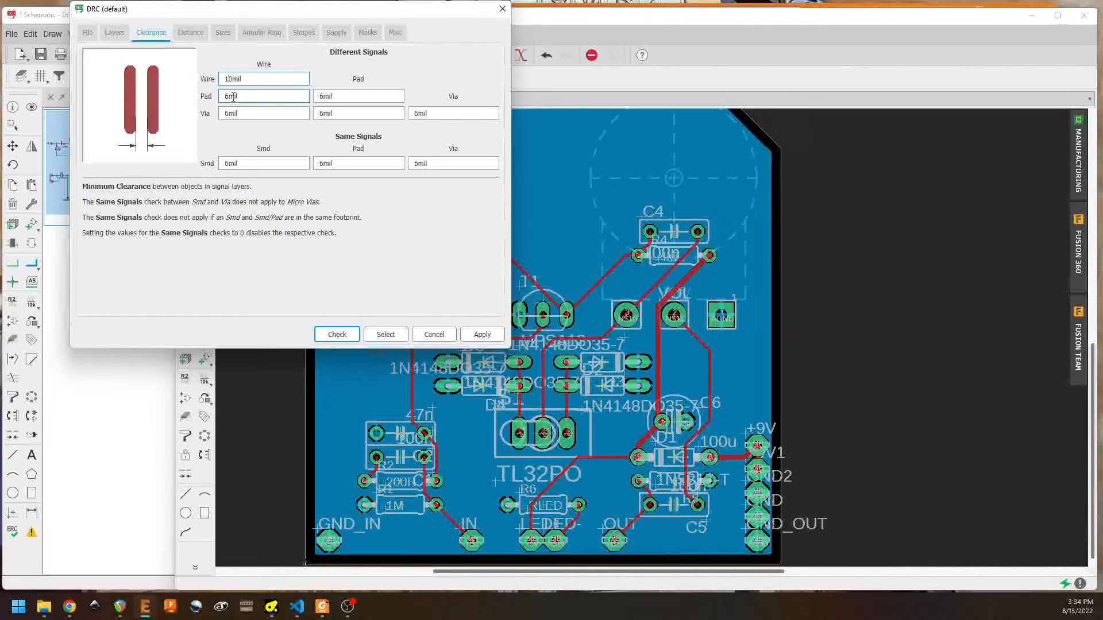
pyautogui.click(229, 96)
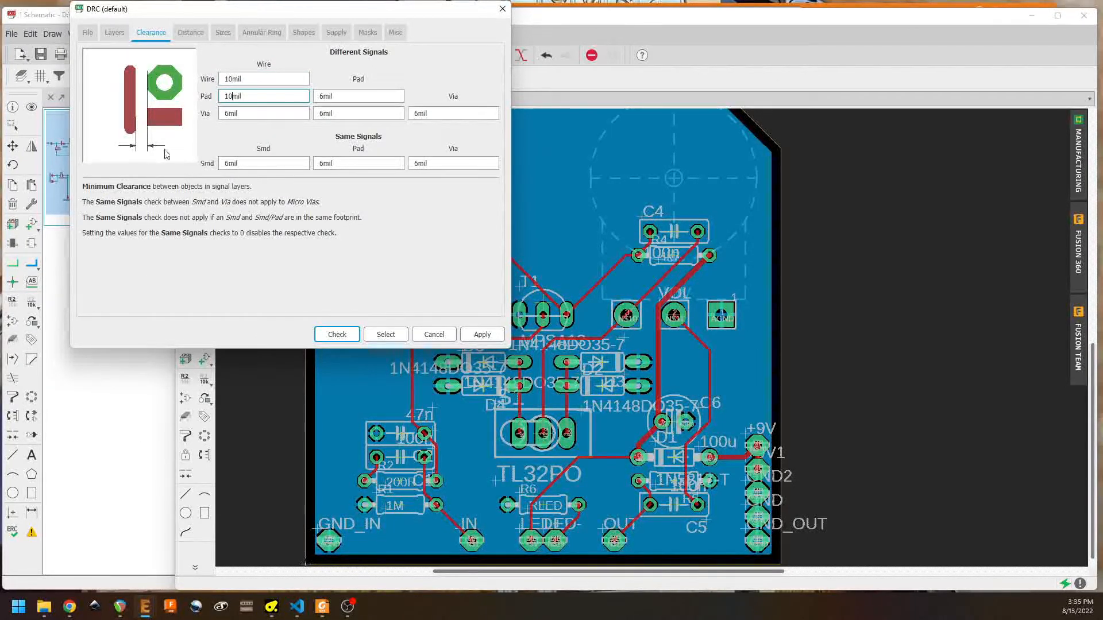
pyautogui.click(228, 113)
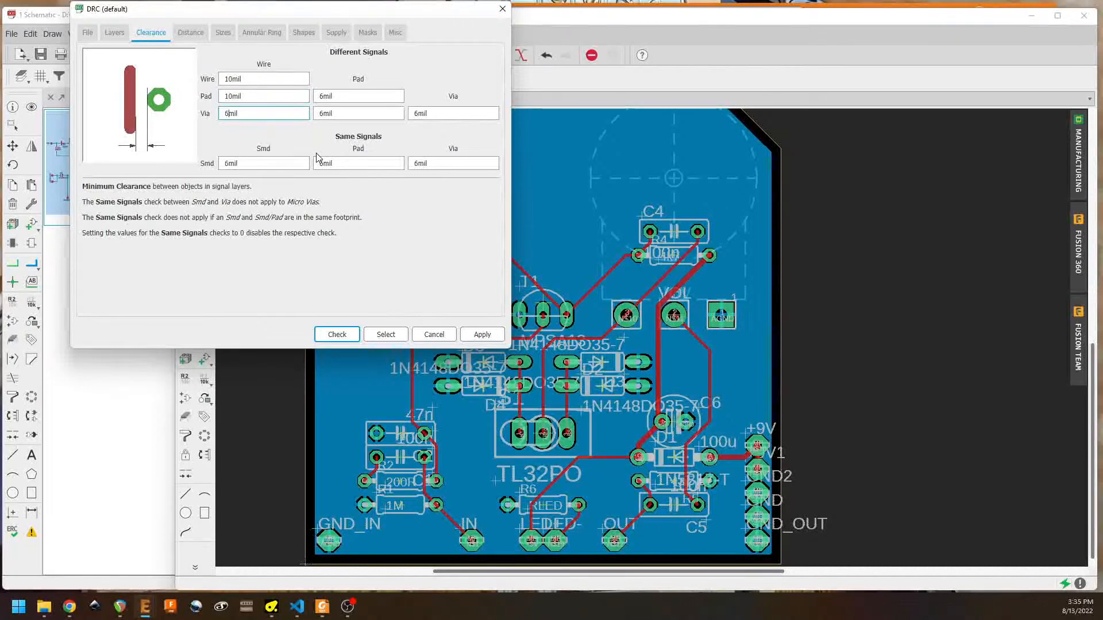
pyautogui.click(325, 96)
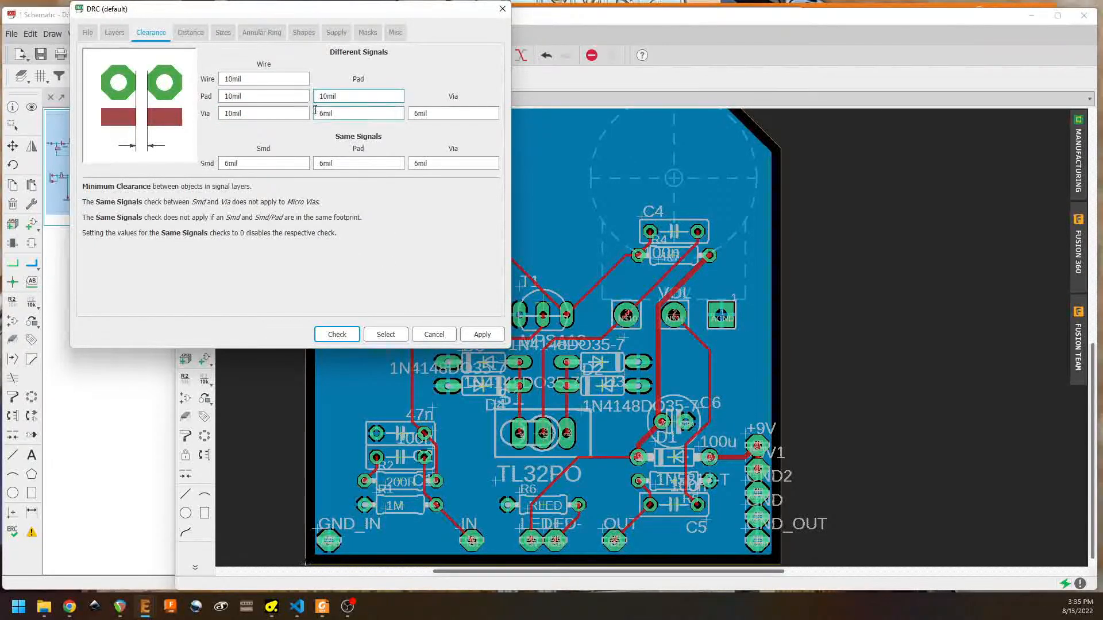
pyautogui.click(322, 114)
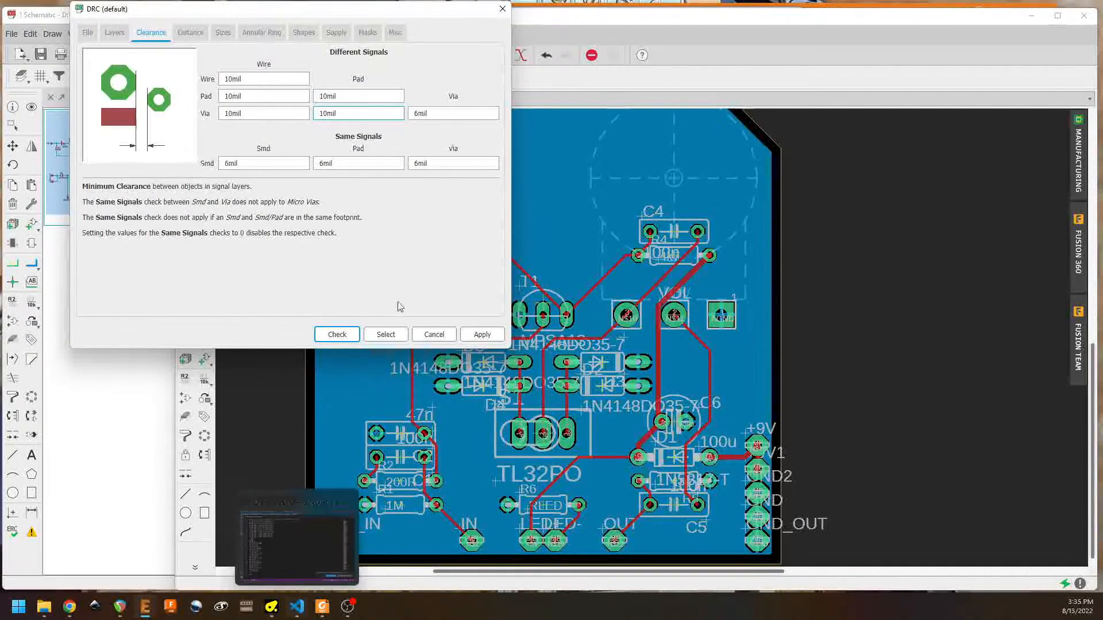
pyautogui.click(420, 114)
pyautogui.press('BackSpace')
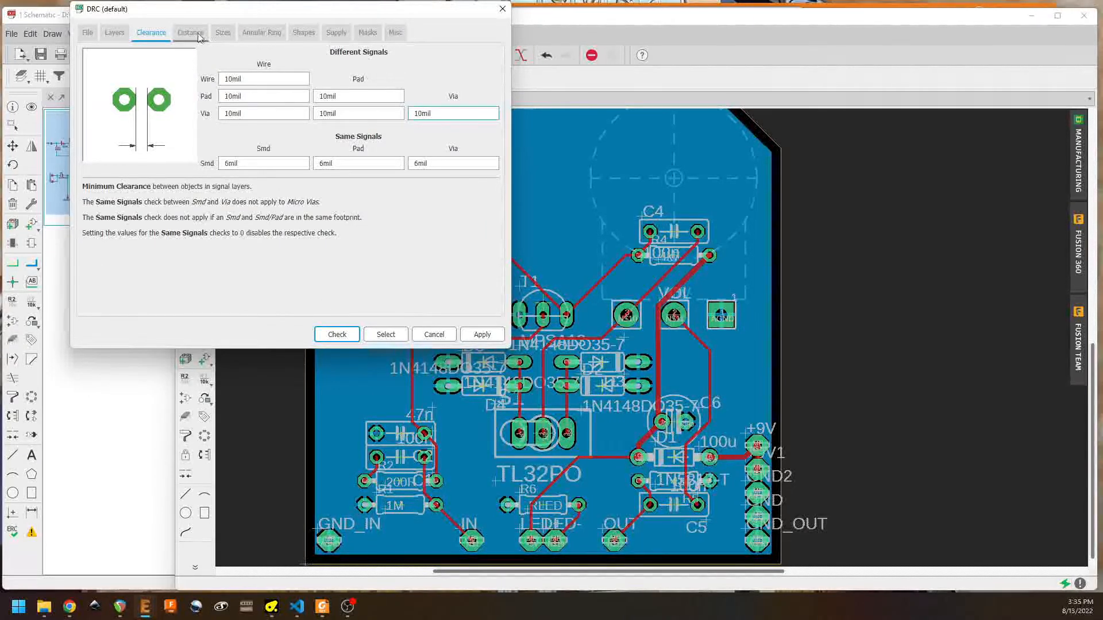
# Step: Set the mask Limit in the design rules to 15mil
pyautogui.click(367, 32)
pyautogui.click(234, 134)
pyautogui.write('15mil')
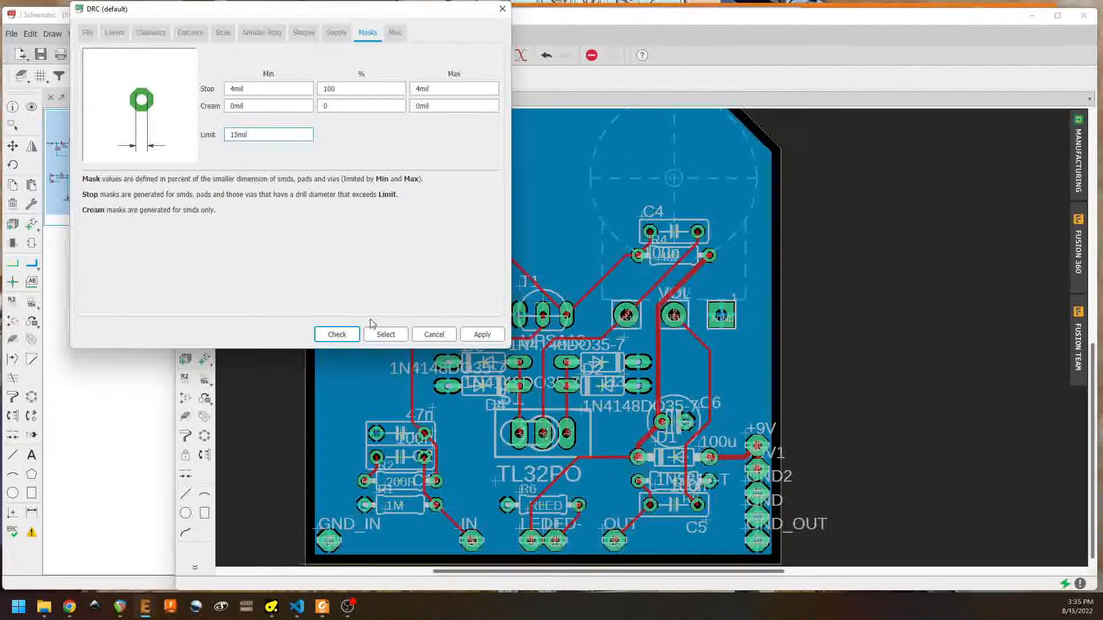
# Step: Apply the design rules, run the DRC, and show the reported clearance error on the board
pyautogui.click(482, 334)
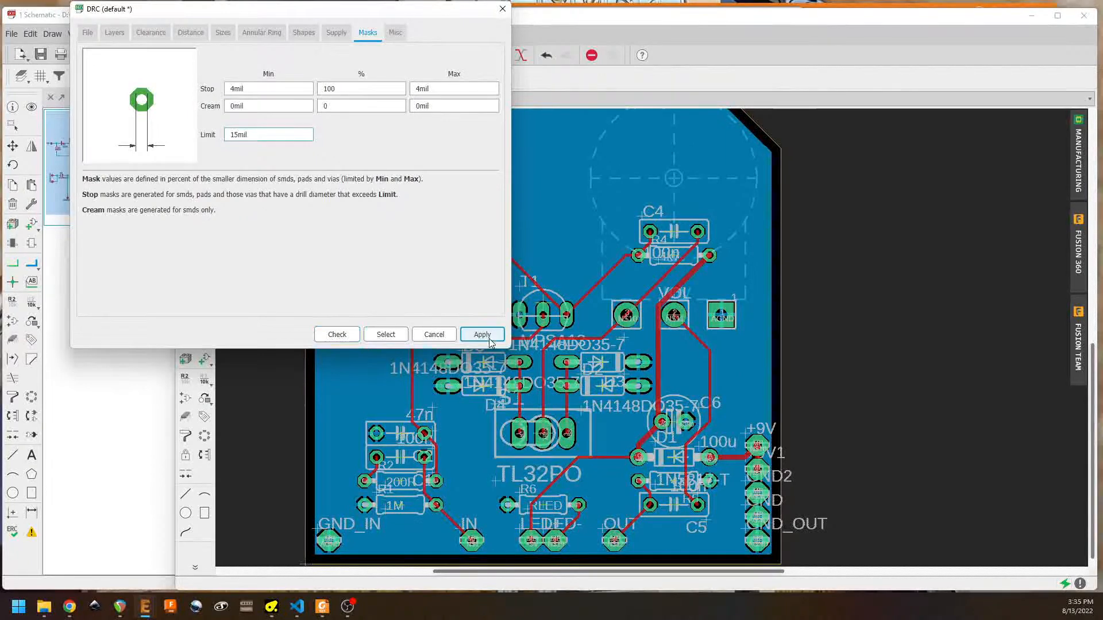
pyautogui.click(337, 334)
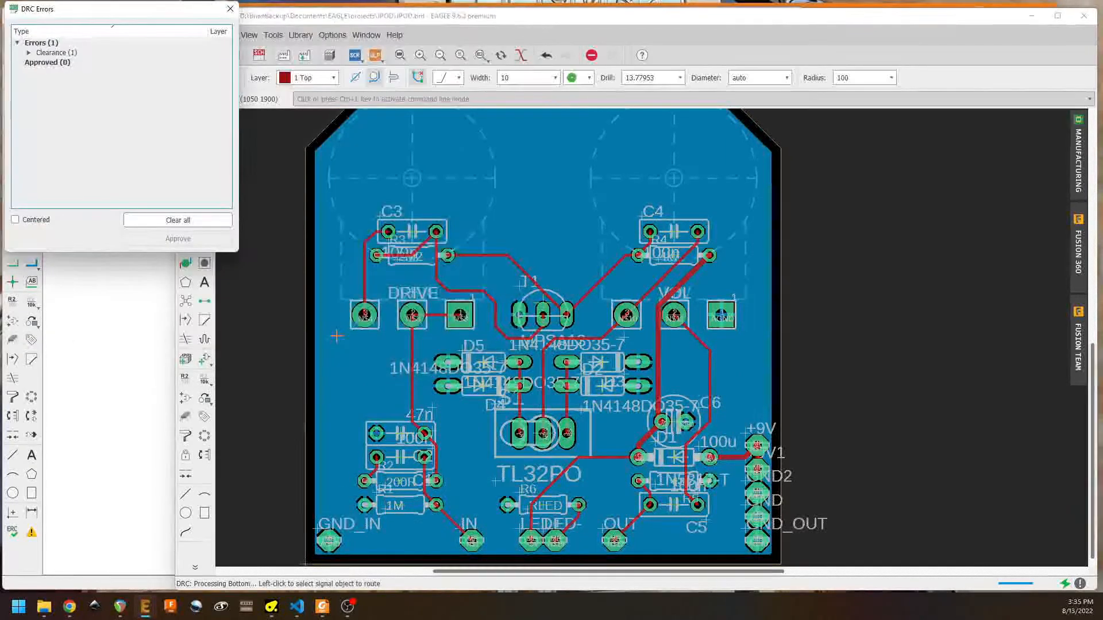
pyautogui.click(27, 54)
pyautogui.click(80, 65)
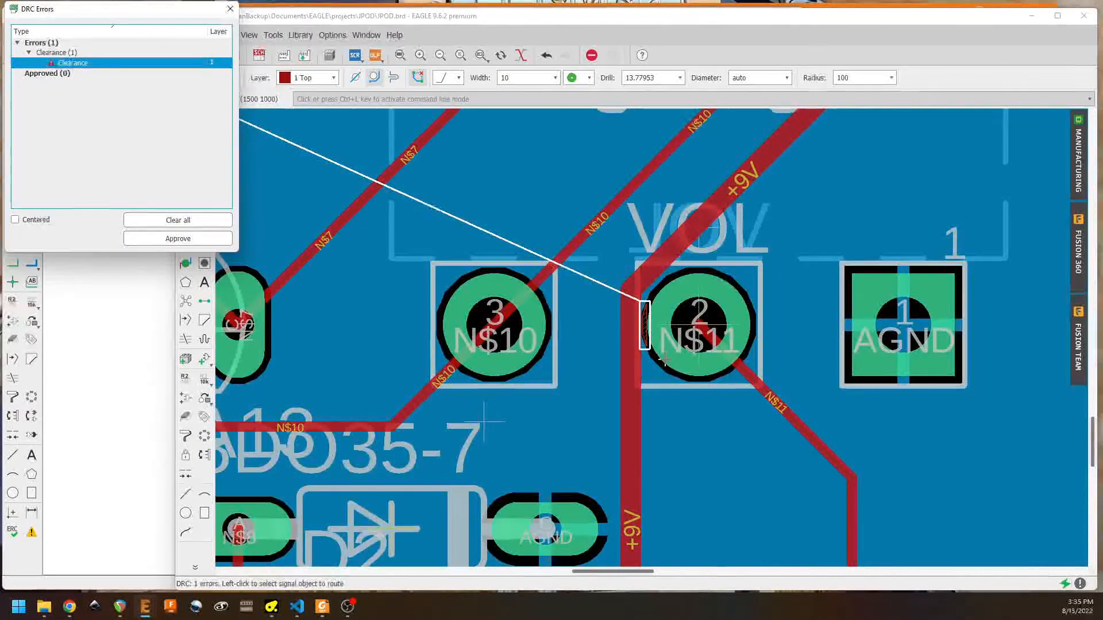
pyautogui.scroll(-1, 664, 356)
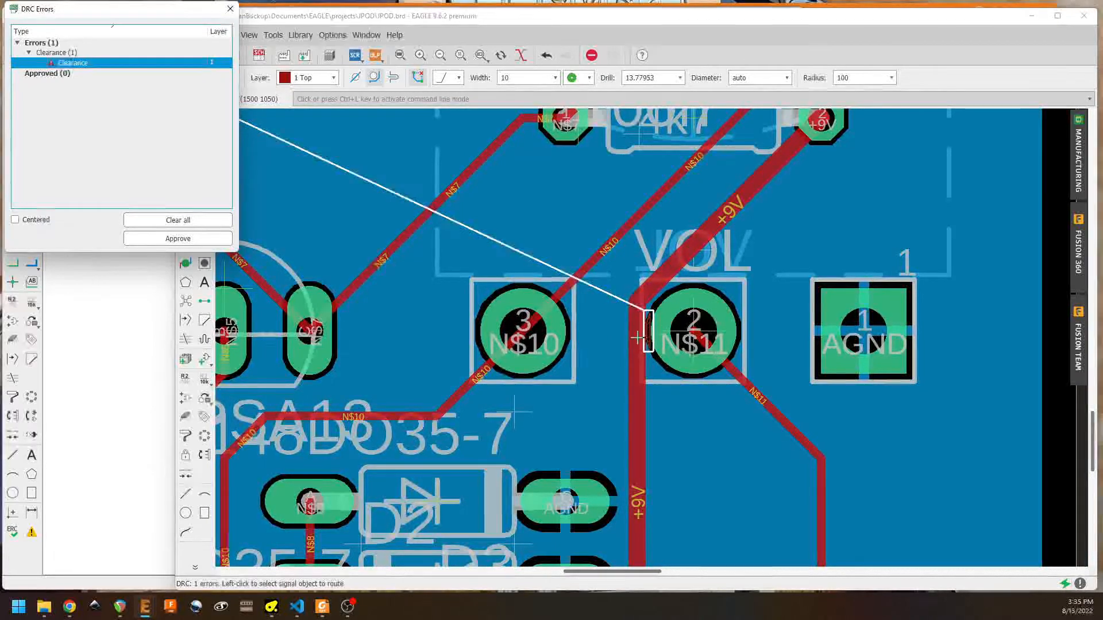
pyautogui.scroll(-5, 669, 451)
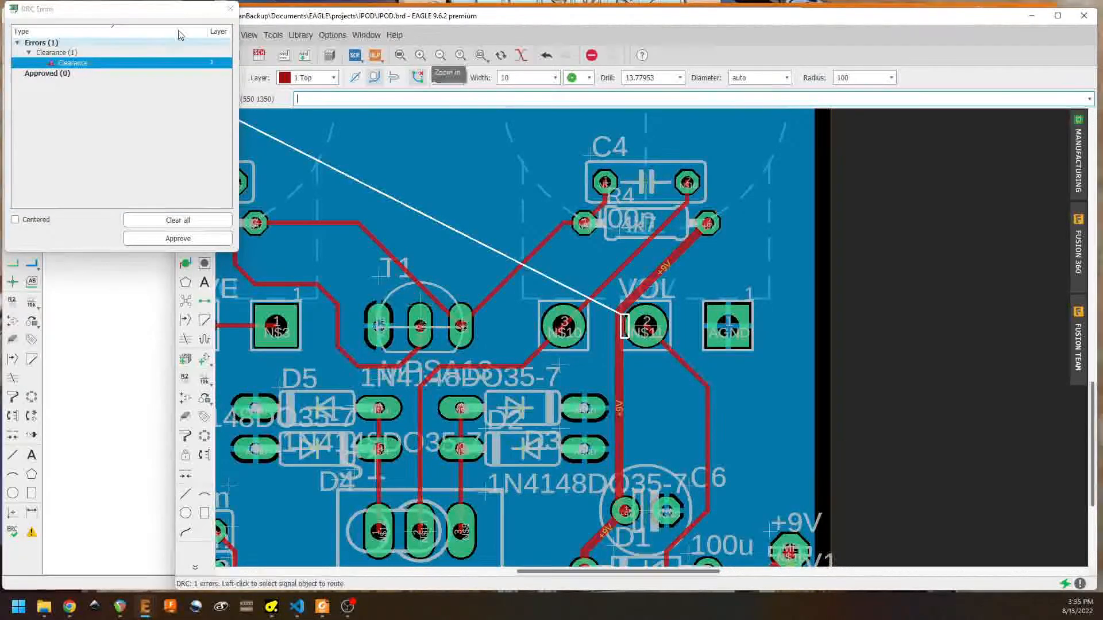
# Step: Reroute the +9V trace from R4's right pad to C6 at width 20, bending it farther left around VOL pin 2, and close the DRC errors
pyautogui.moveTo(154, 6); pyautogui.dragTo(936, 24)
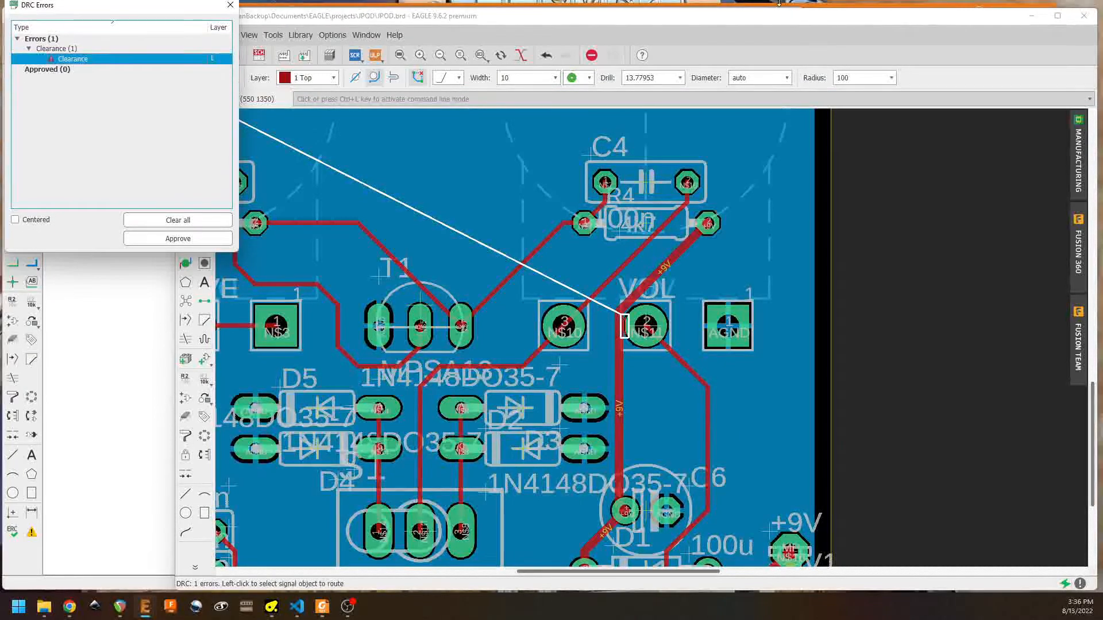
pyautogui.moveTo(66, 29); pyautogui.dragTo(920, 45)
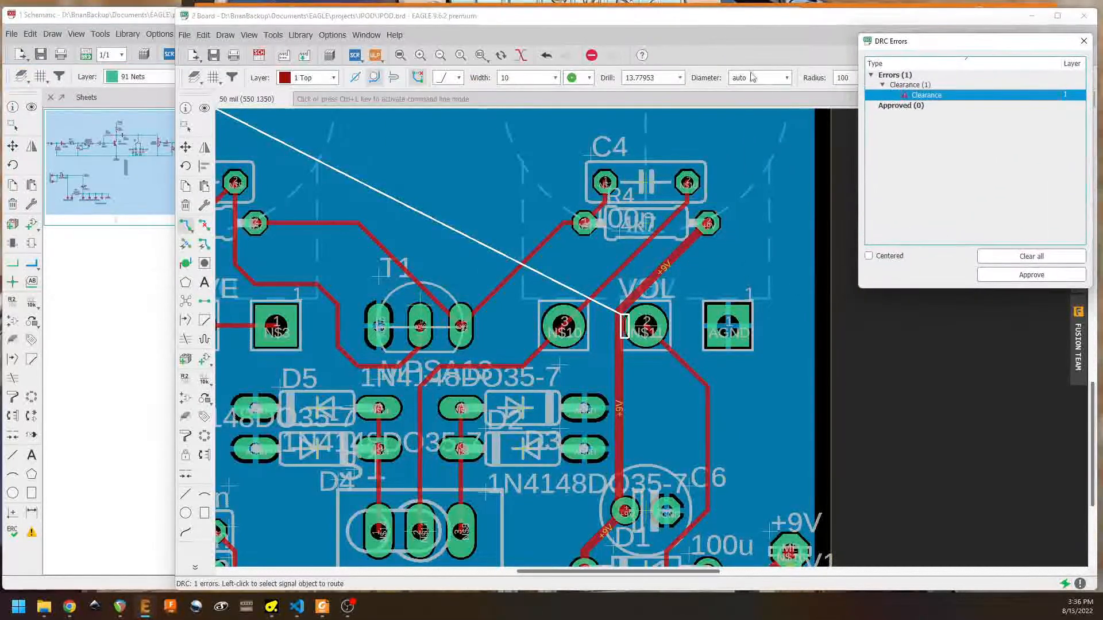
pyautogui.click(184, 227)
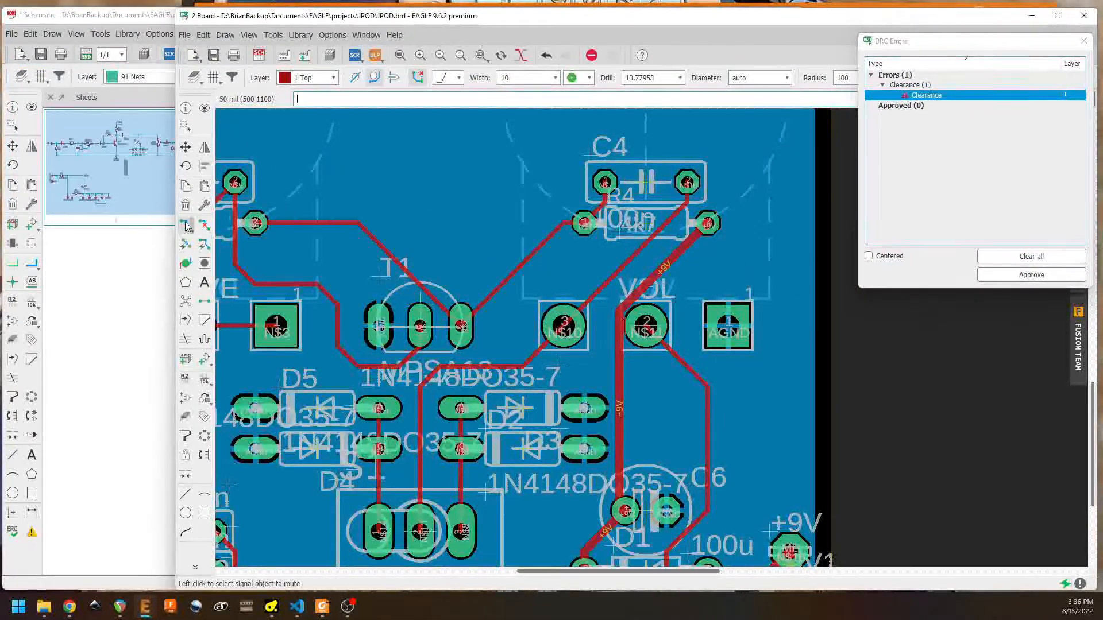
pyautogui.click(555, 78)
pyautogui.scroll(-2, 517, 184)
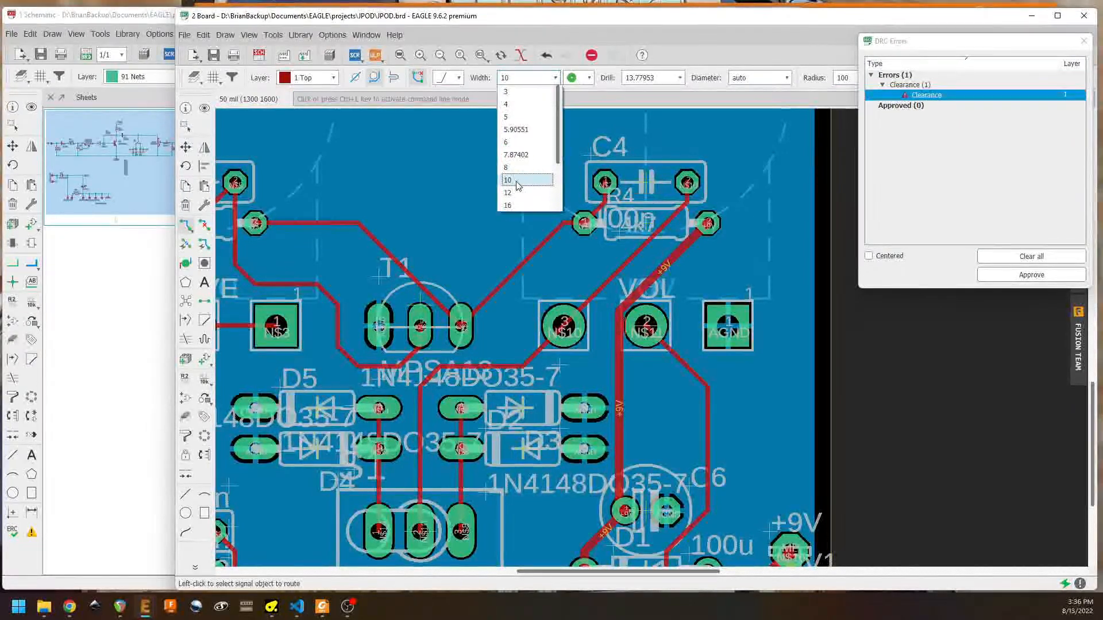
pyautogui.click(517, 192)
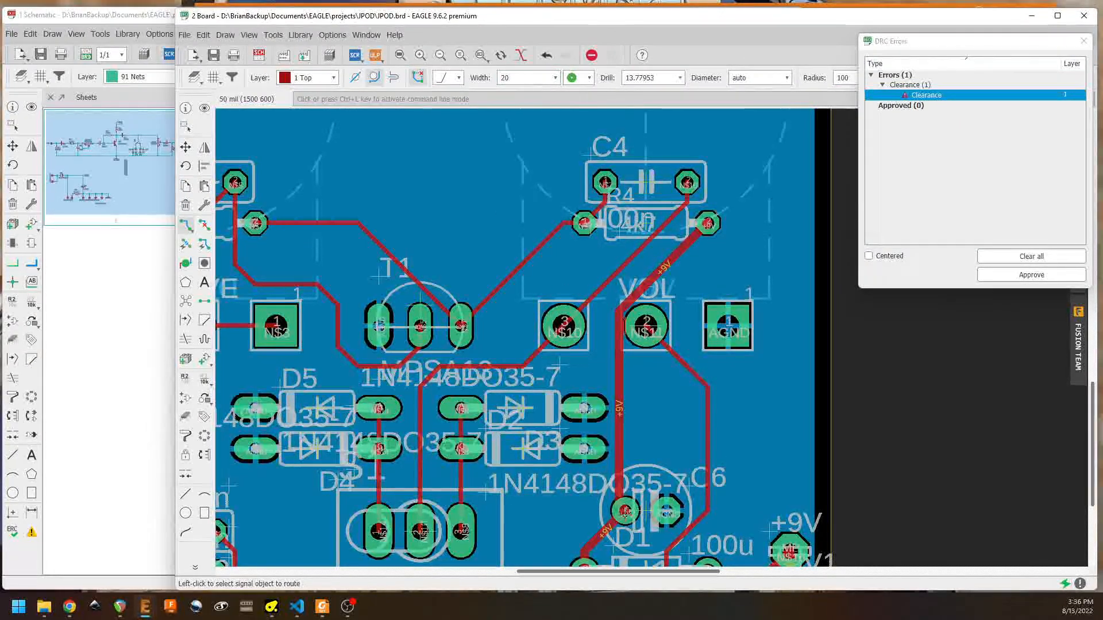
pyautogui.click(700, 242)
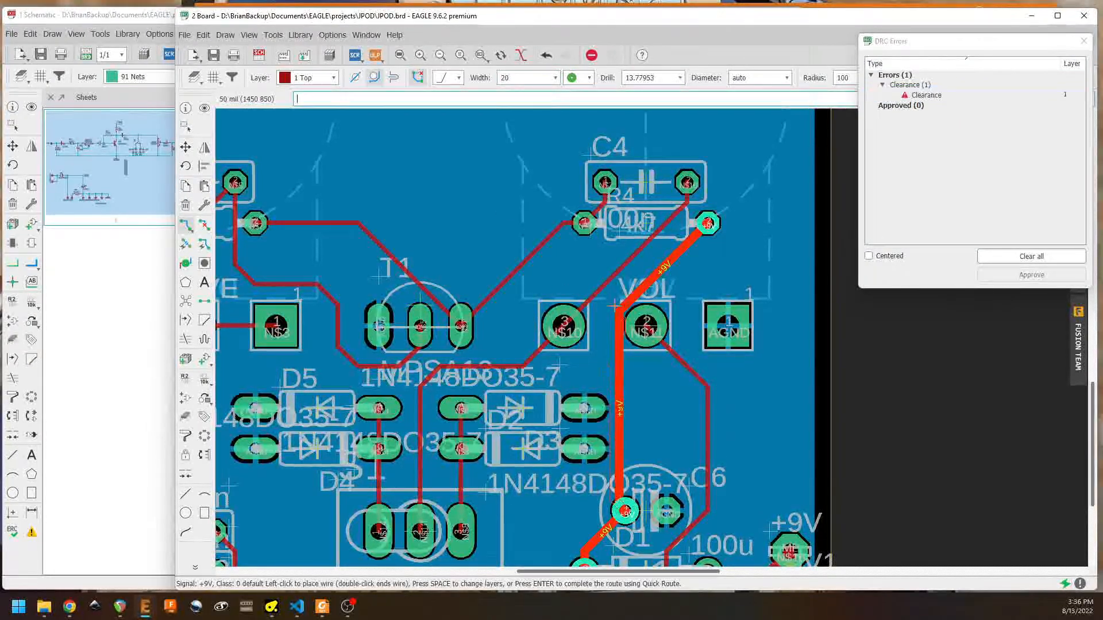
pyautogui.click(708, 224)
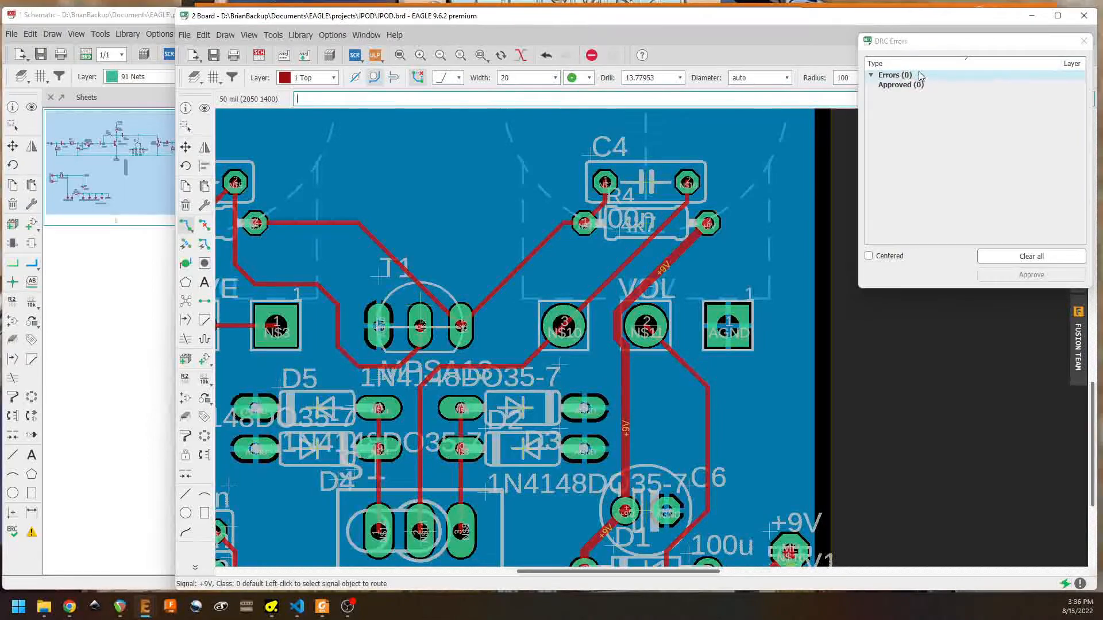
pyautogui.click(1086, 42)
pyautogui.scroll(-2, 556, 326)
pyautogui.moveTo(570, 325)
pyautogui.mouseDown(button='middle')
pyautogui.moveTo(591, 284)
pyautogui.moveTo(572, 304)
pyautogui.mouseUp(button='middle')
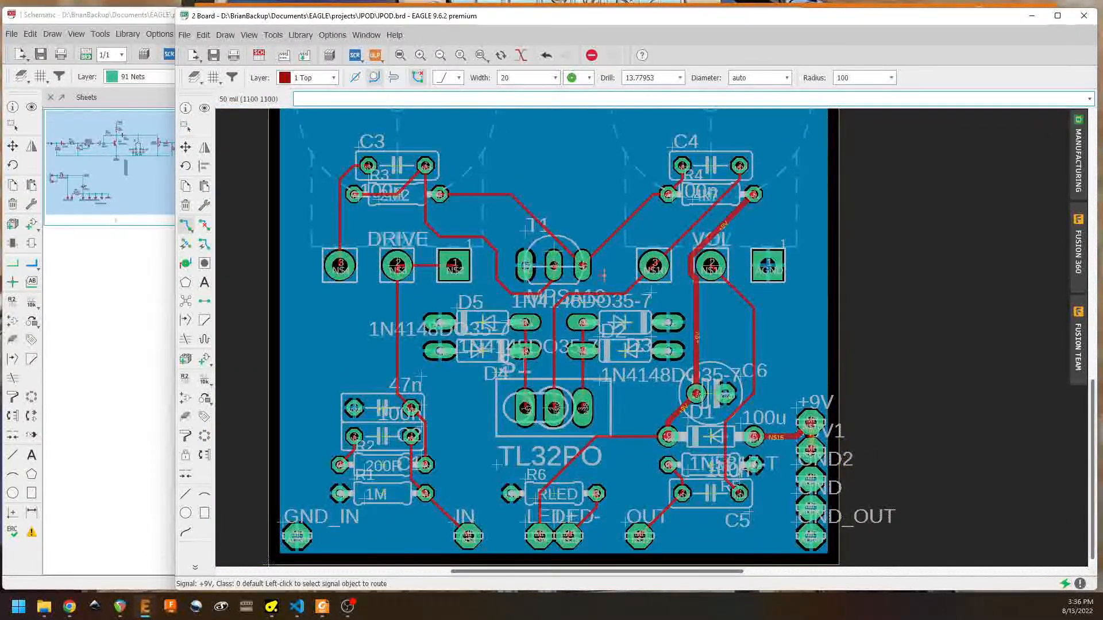
pyautogui.click(181, 9)
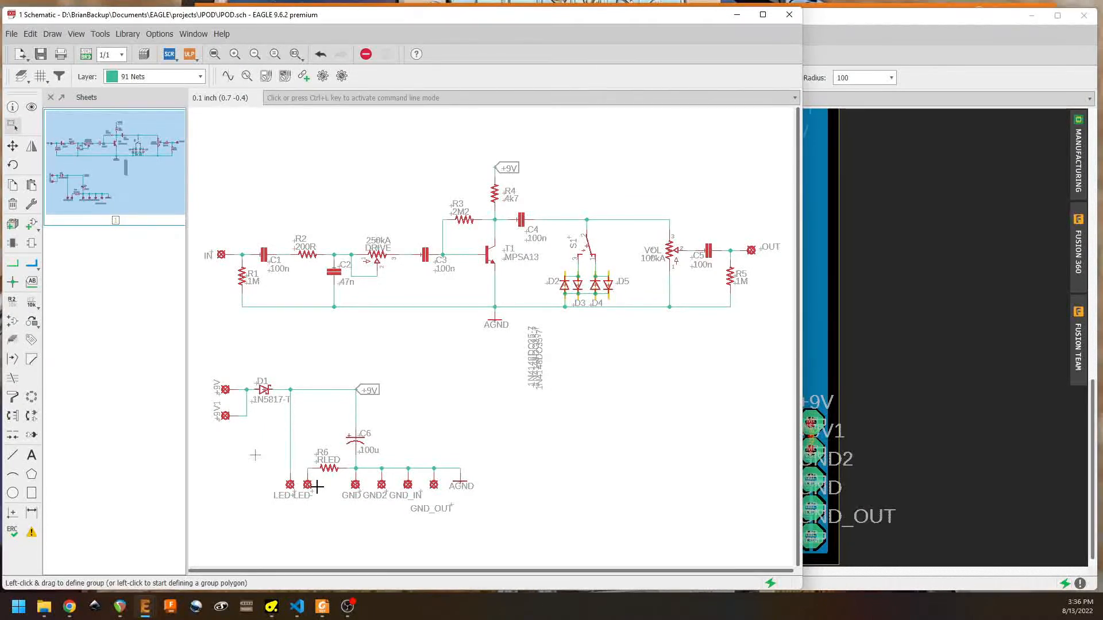
pyautogui.click(887, 21)
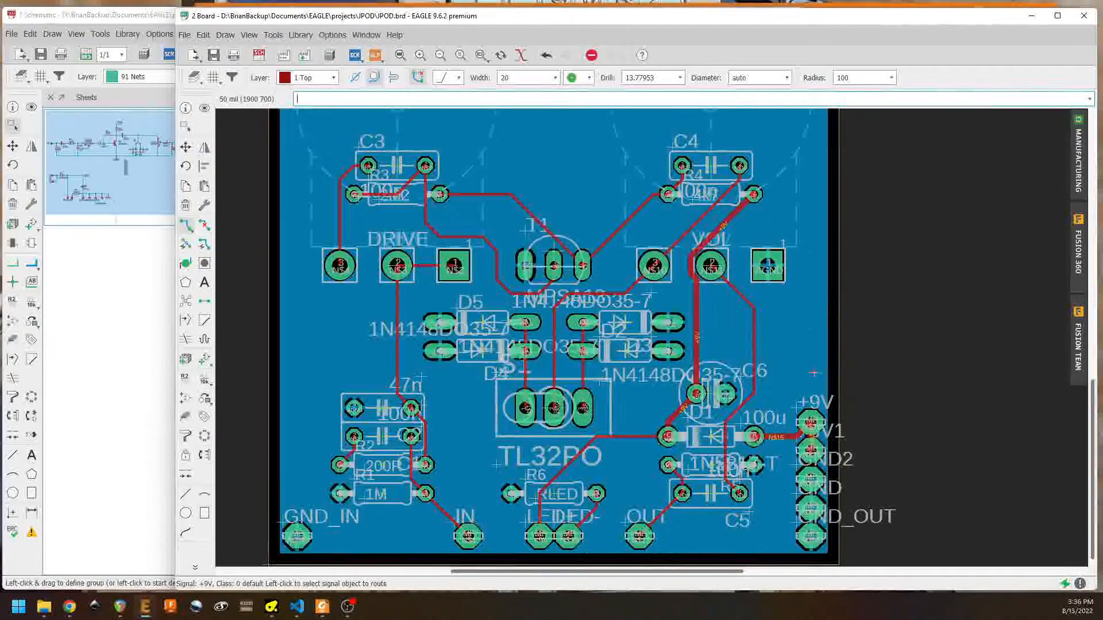
# Step: Hide the tValues layer on the board
pyautogui.click(248, 35)
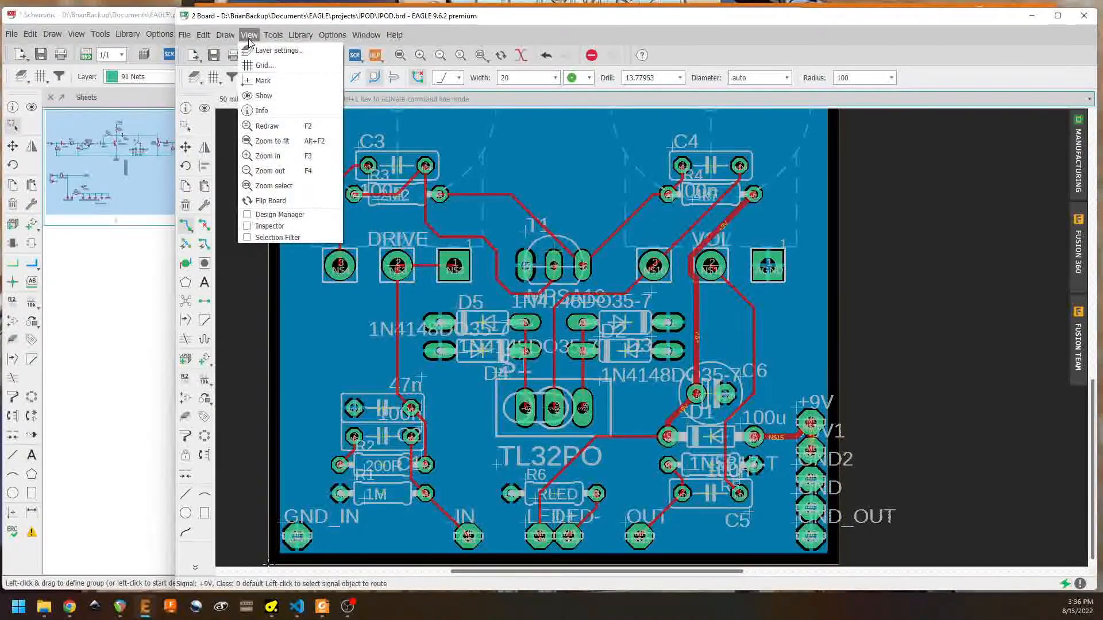
pyautogui.click(272, 51)
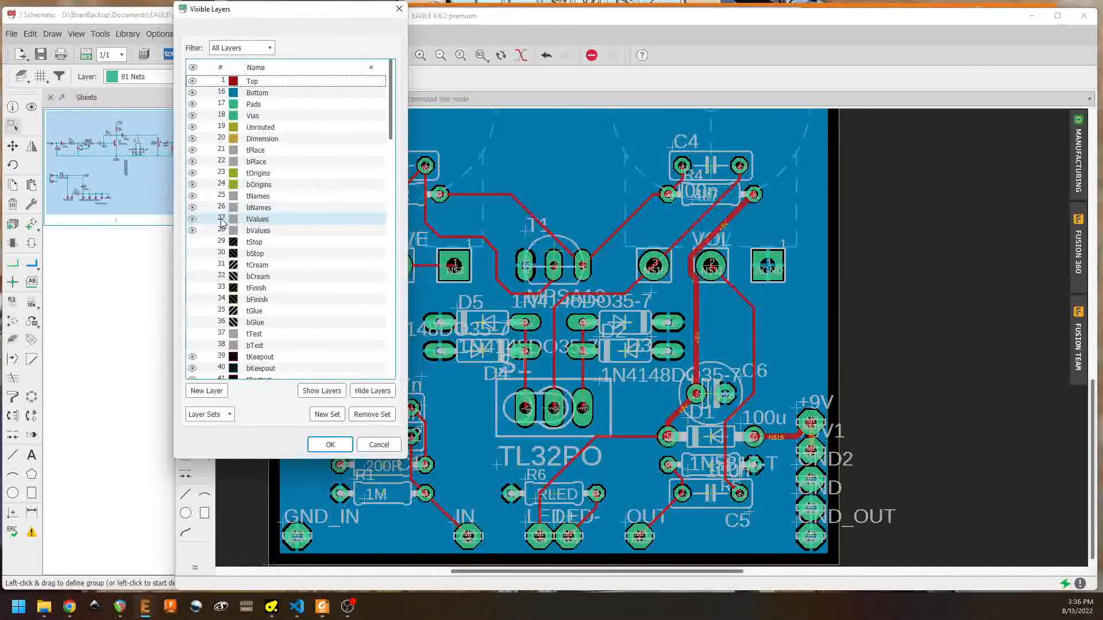
pyautogui.click(193, 222)
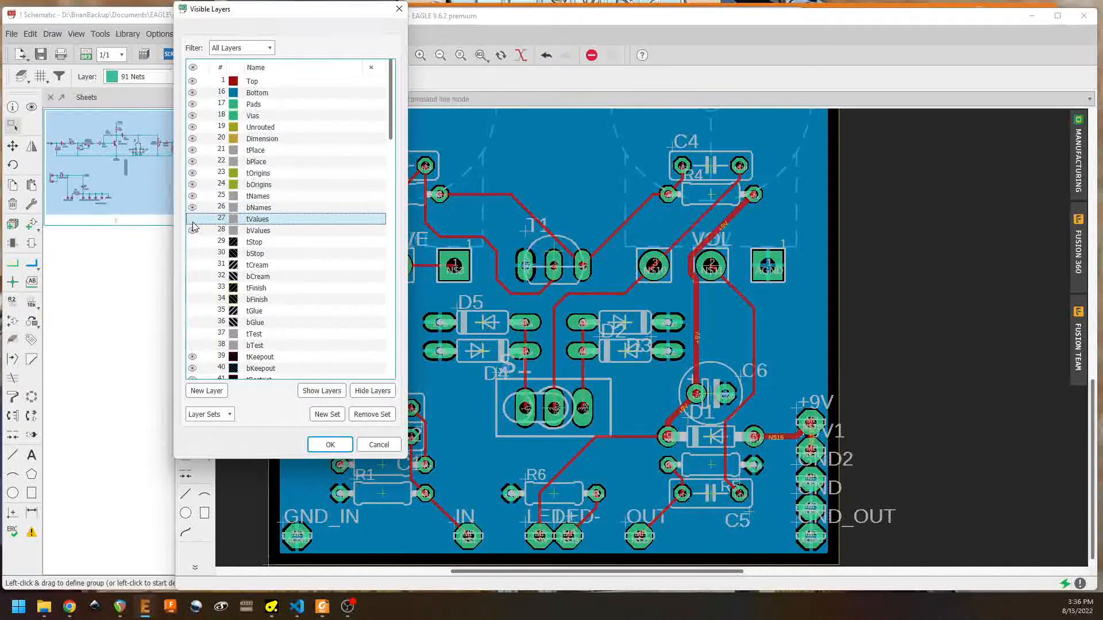
pyautogui.click(341, 454)
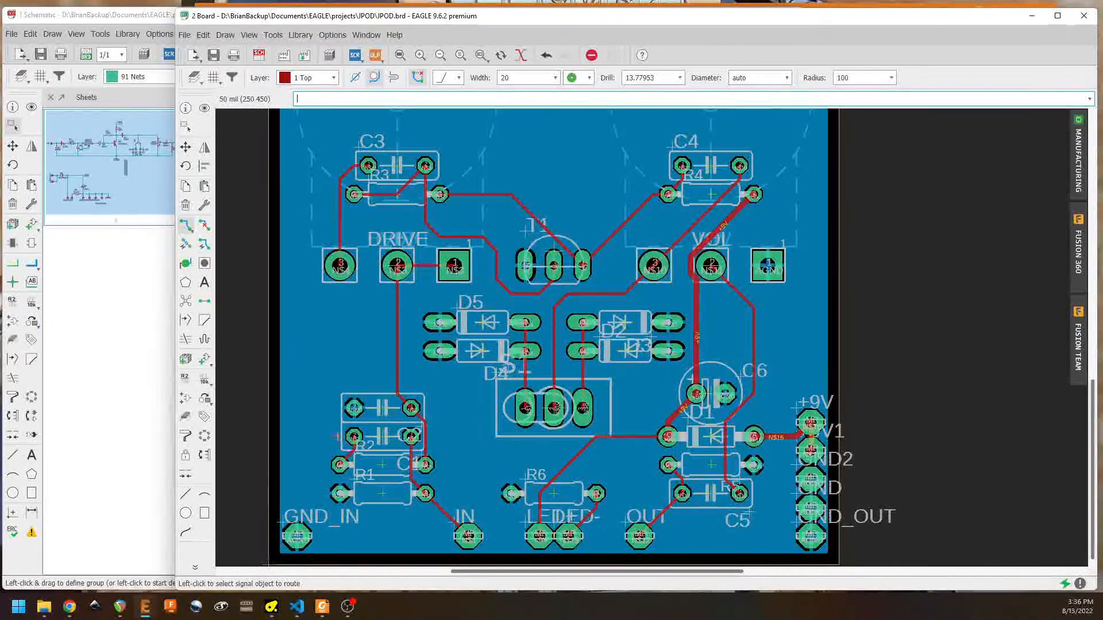
# Step: Move the R1 and R2 name labels inside their resistor outlines, using the fine grid for placement
pyautogui.click(186, 147)
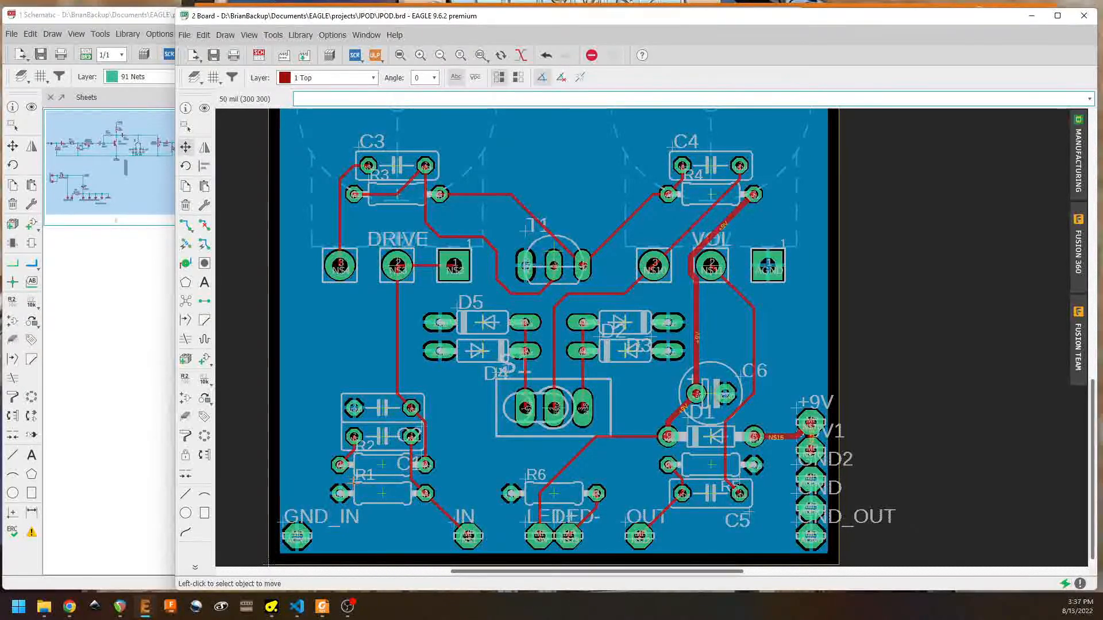
pyautogui.click(351, 481)
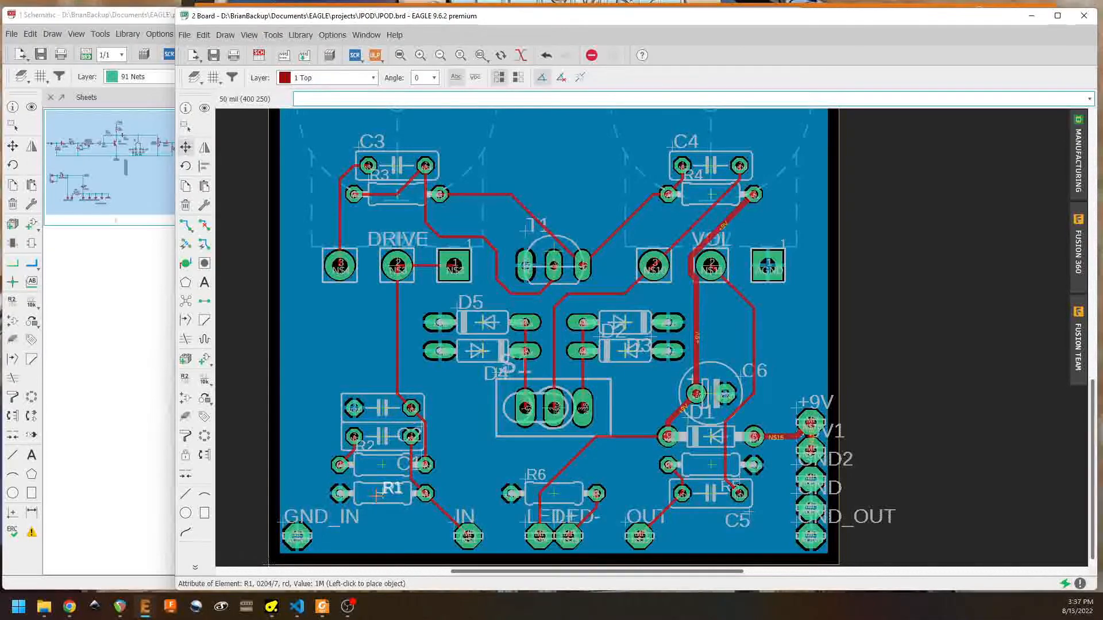
pyautogui.scroll(3, 377, 495)
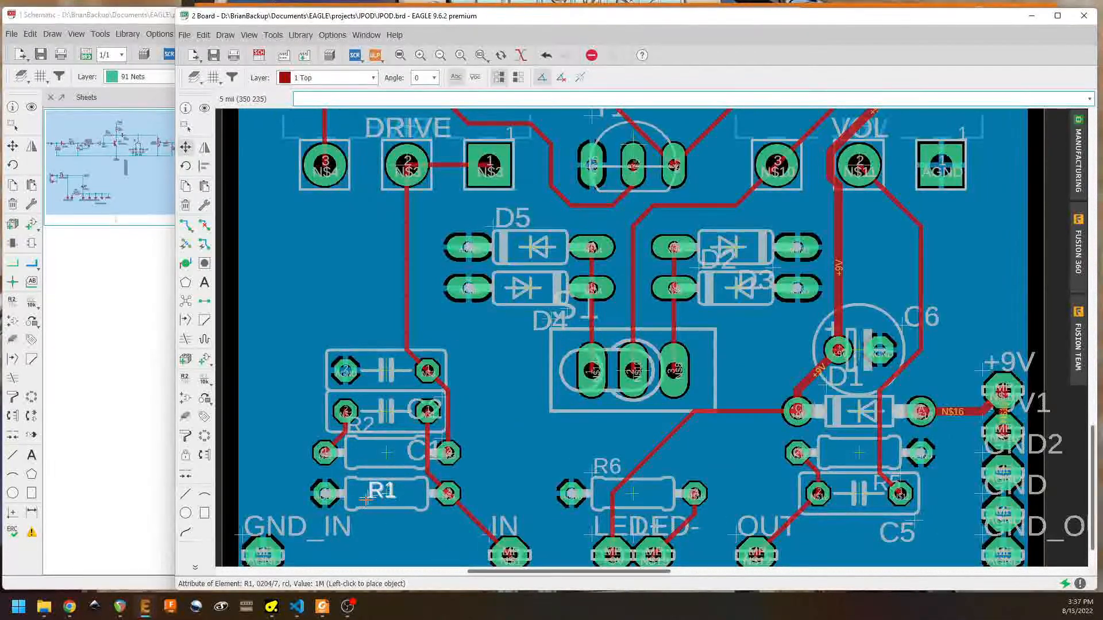
pyautogui.click(372, 497)
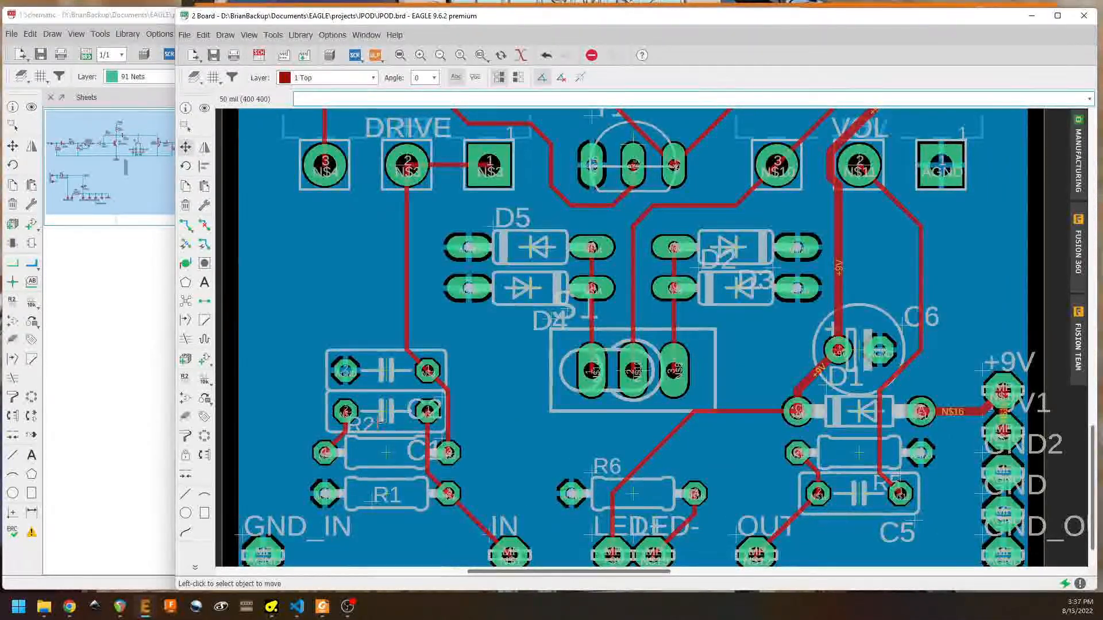
pyautogui.click(368, 424)
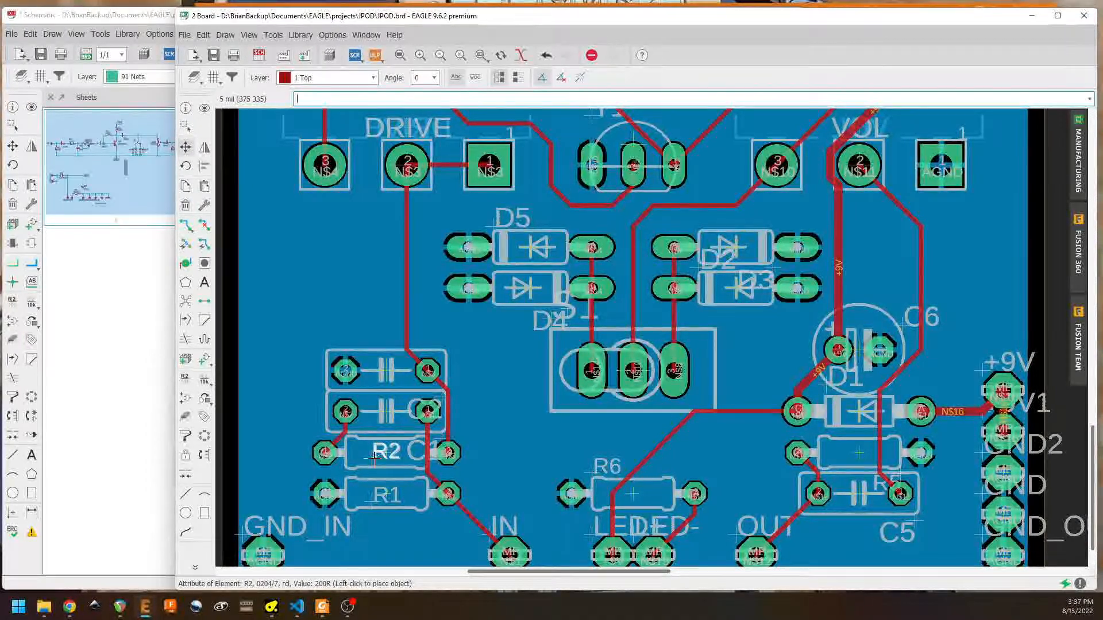
pyautogui.keyDown('alt'); pyautogui.click(372, 455); pyautogui.keyUp('alt')
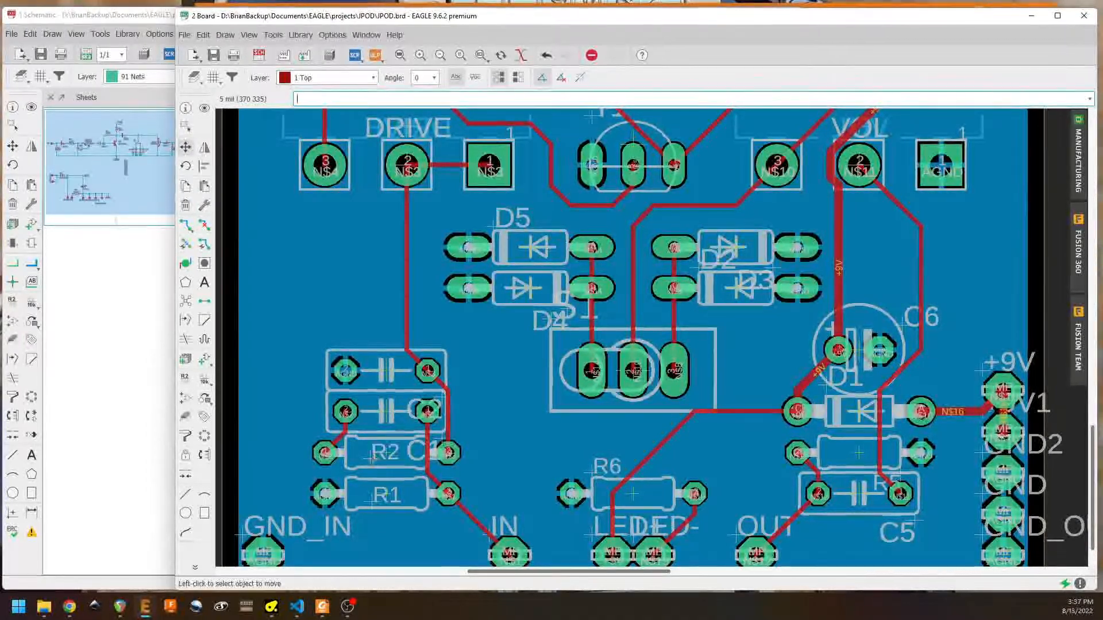
# Step: Move the C1 and C2 name labels just to the right of their capacitor outlines
pyautogui.click(440, 442)
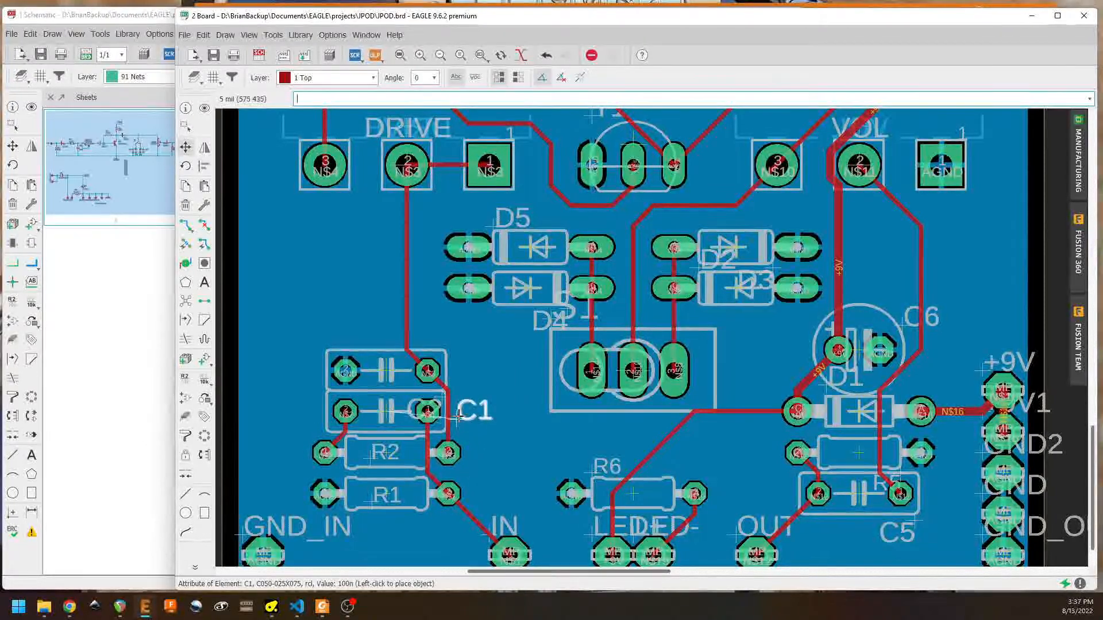
pyautogui.keyDown('alt'); pyautogui.click(457, 416); pyautogui.keyUp('alt')
pyautogui.click(443, 397)
pyautogui.click(443, 397)
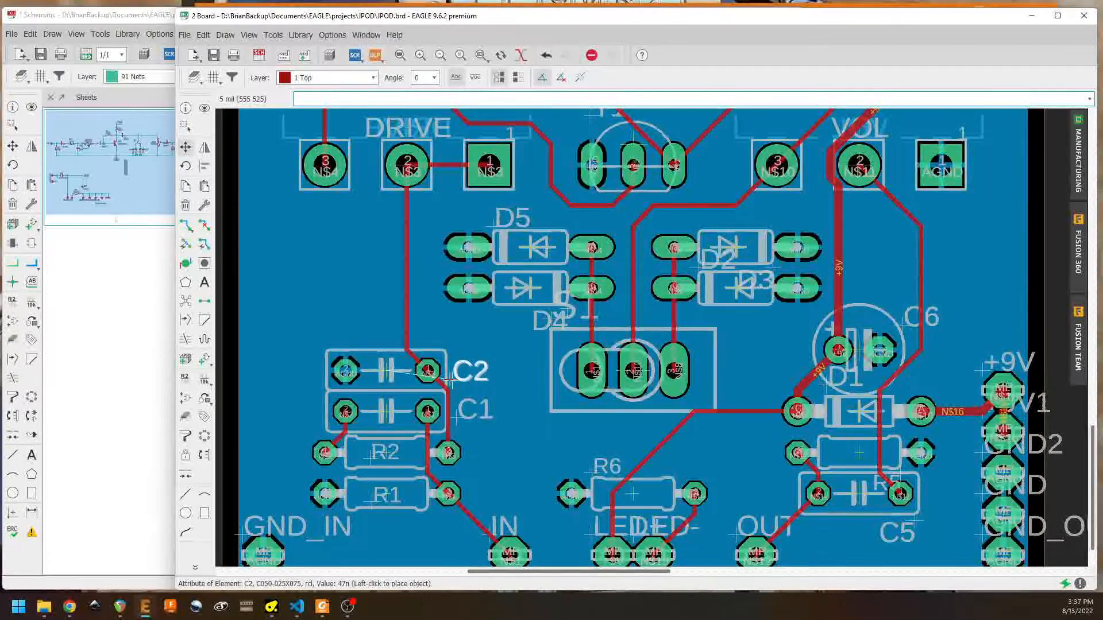
pyautogui.keyDown('alt'); pyautogui.click(448, 382); pyautogui.keyUp('alt')
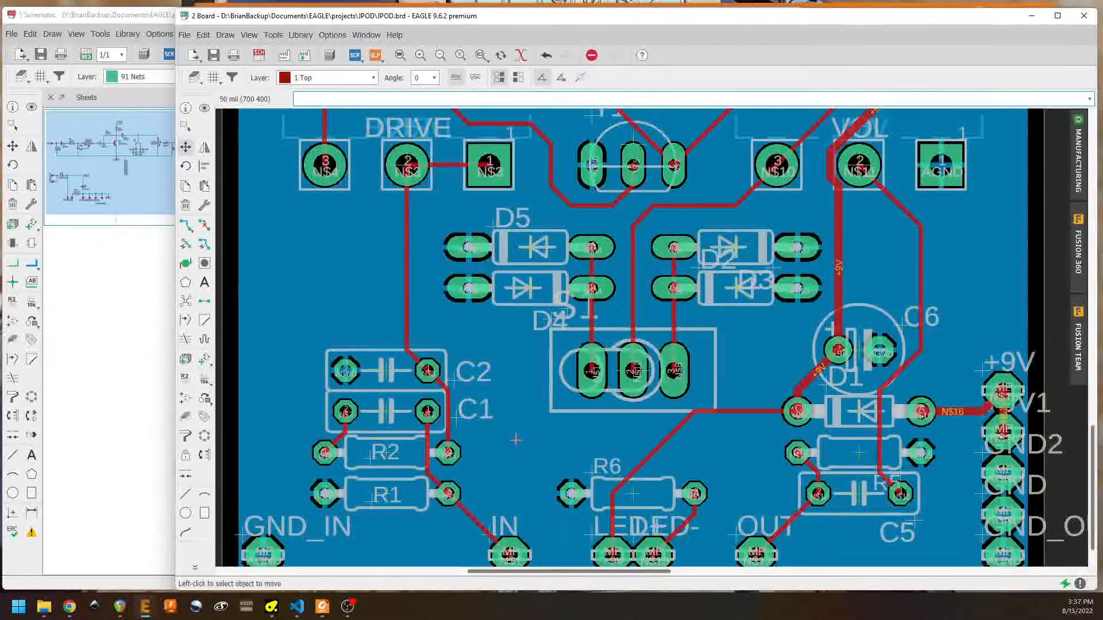
pyautogui.keyDown('alt'); pyautogui.click(456, 380); pyautogui.keyUp('alt')
pyautogui.keyDown('alt'); pyautogui.click(455, 381); pyautogui.keyUp('alt')
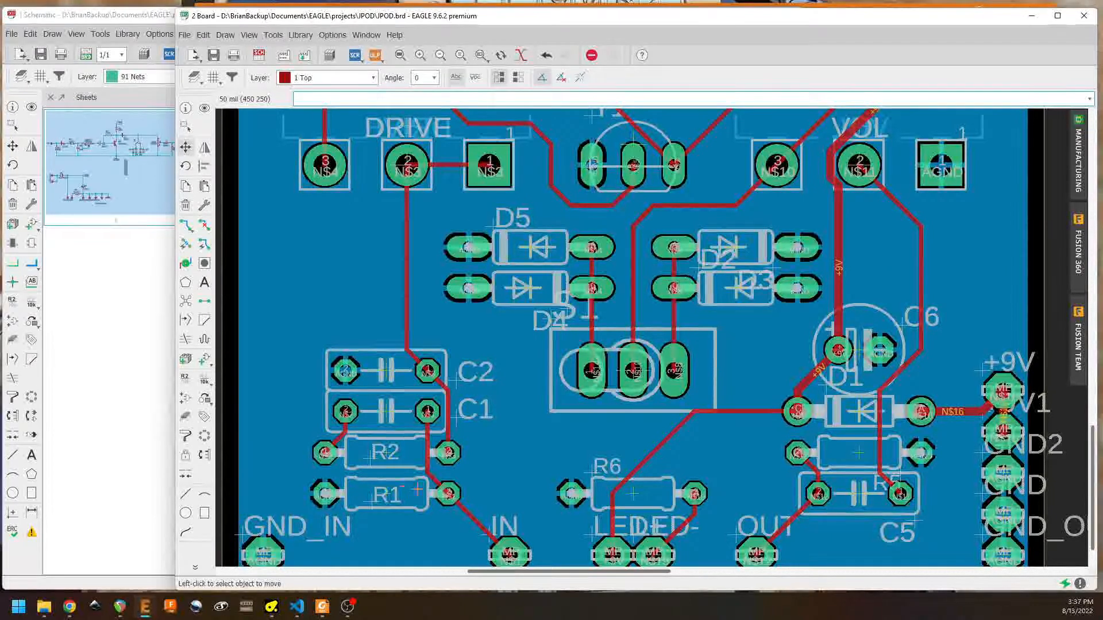
# Step: Move the R6 and R5 name labels inside their resistor outlines
pyautogui.click(592, 472)
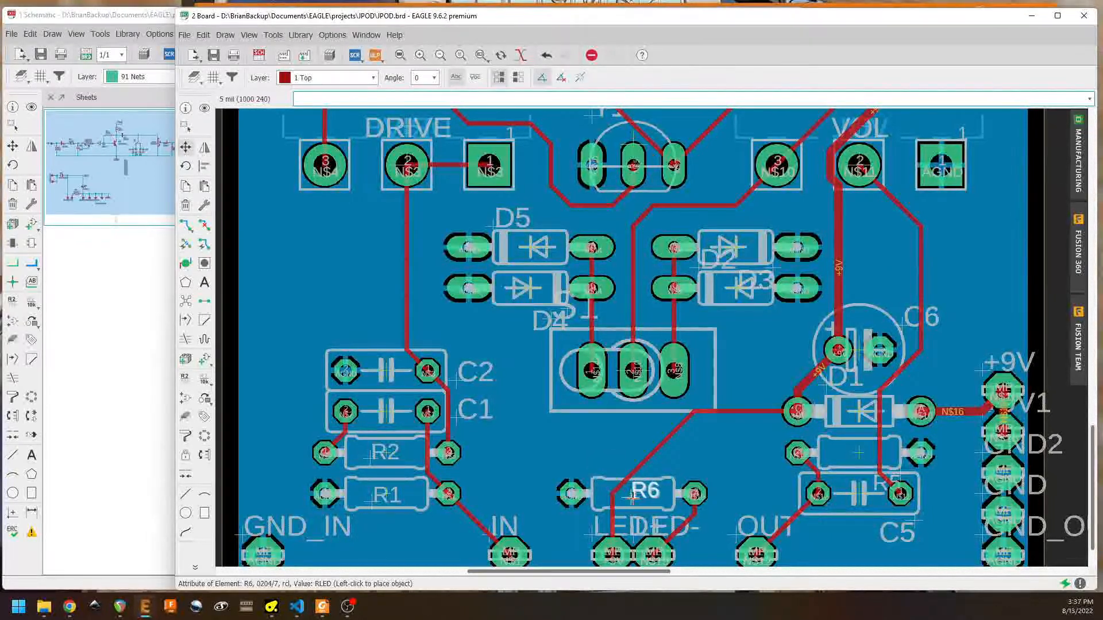
pyautogui.keyDown('alt'); pyautogui.click(618, 501); pyautogui.keyUp('alt')
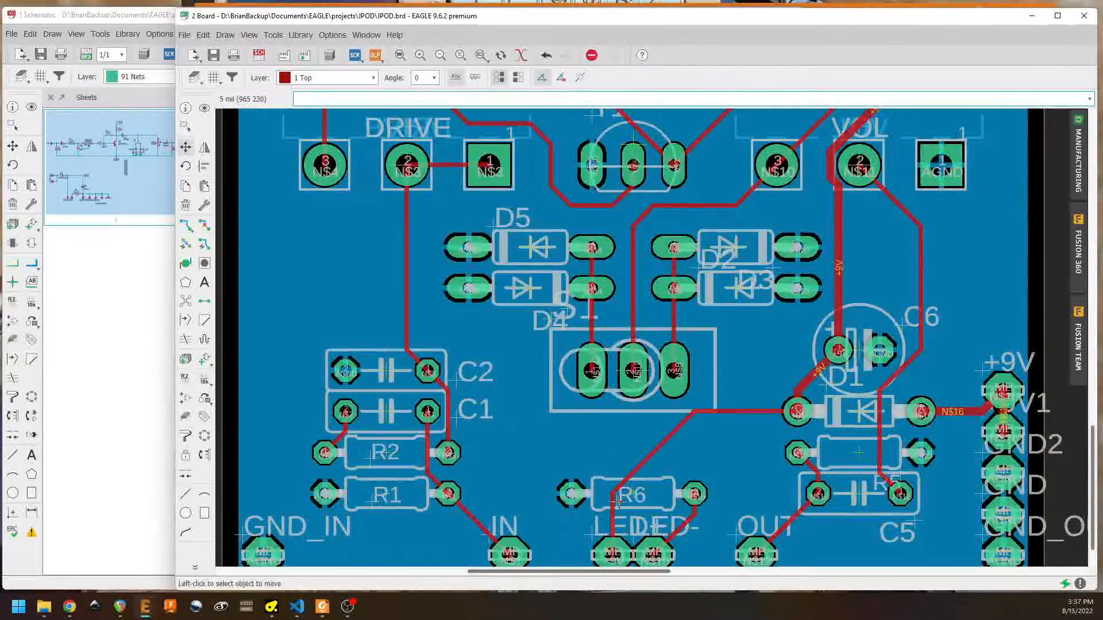
pyautogui.moveTo(690, 473); pyautogui.dragTo(465, 440, button='middle')
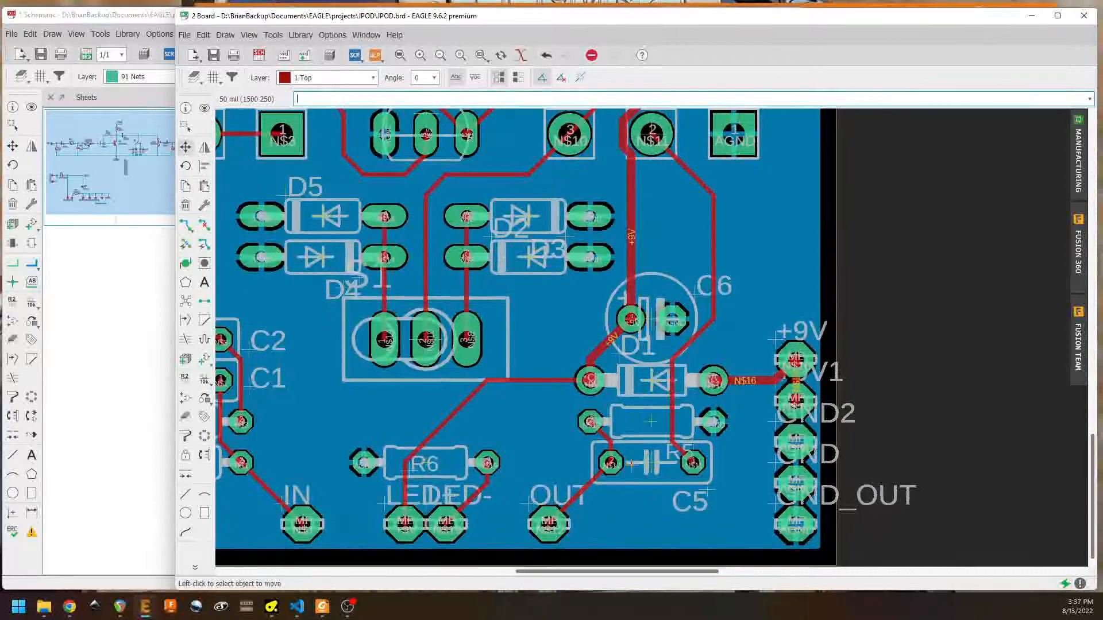
pyautogui.click(701, 443)
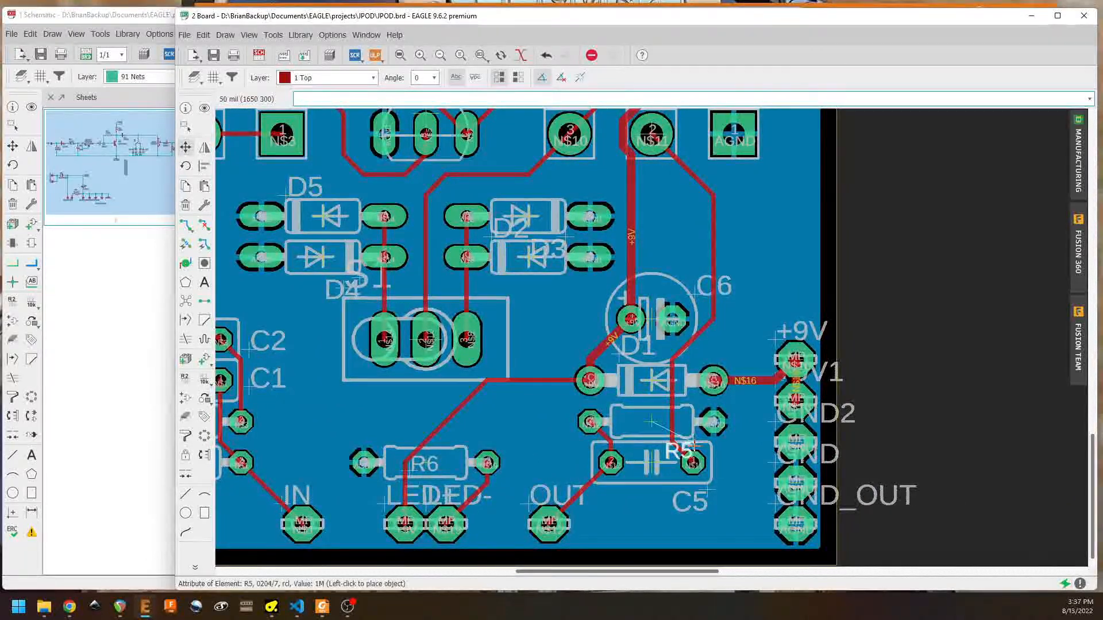
pyautogui.keyDown('alt'); pyautogui.click(629, 429); pyautogui.keyUp('alt')
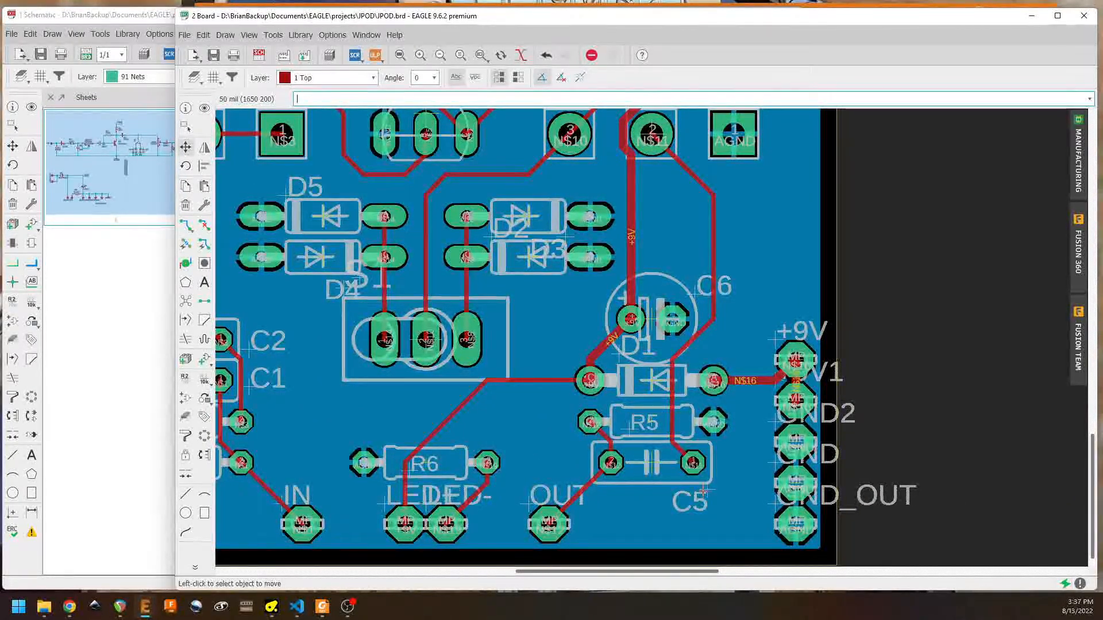
# Step: Move the C5, D1 and C6 name labels just to the left of their component outlines
pyautogui.click(705, 491)
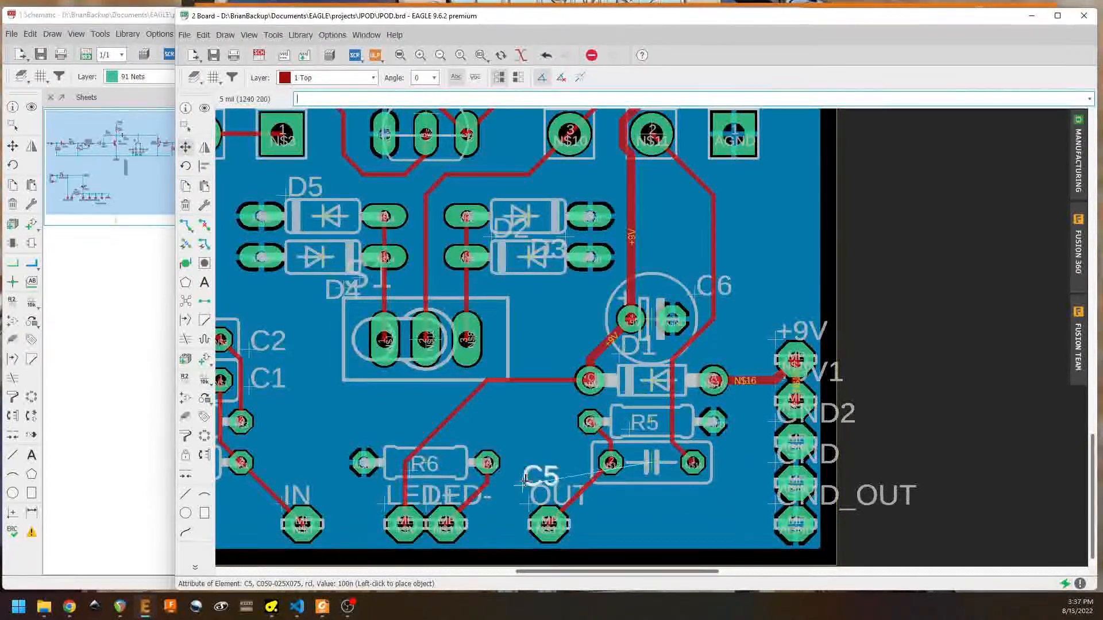
pyautogui.click(550, 471)
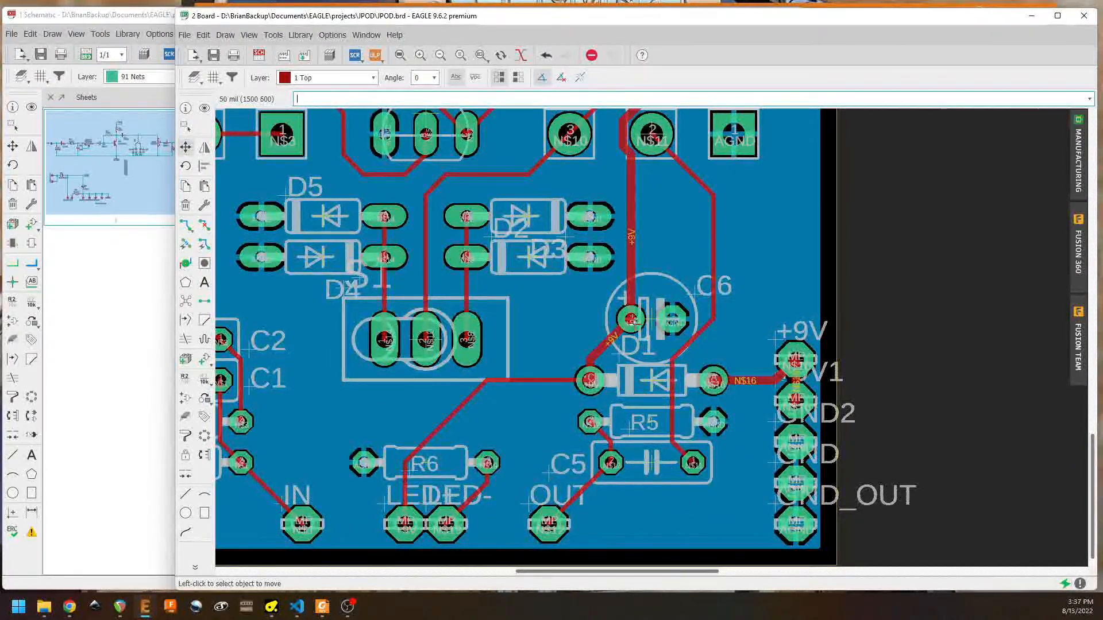
pyautogui.click(617, 355)
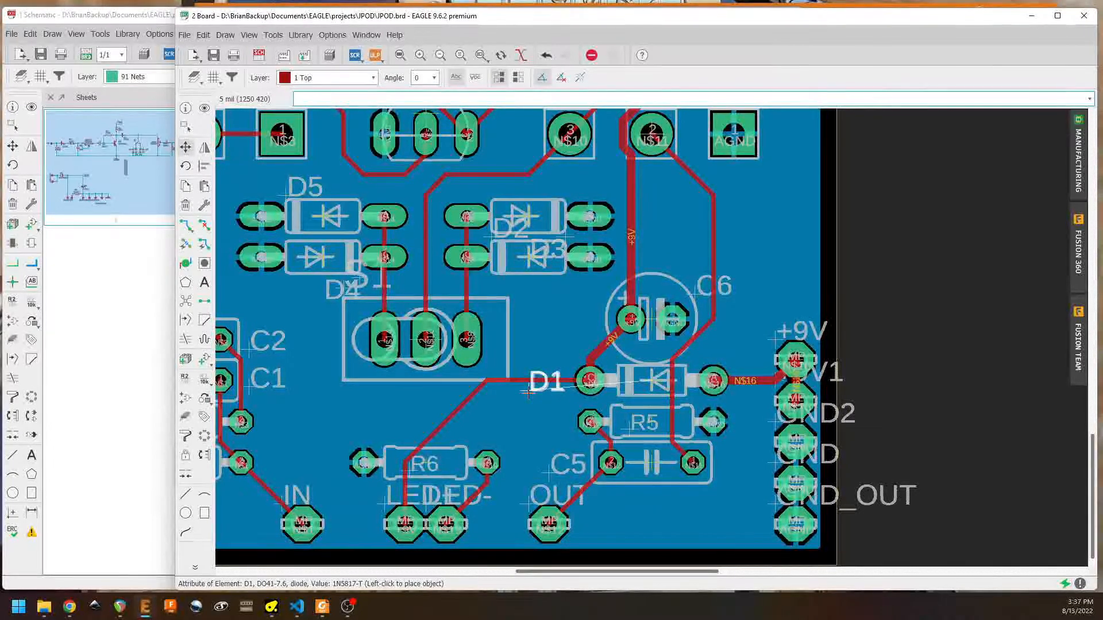
pyautogui.click(527, 391)
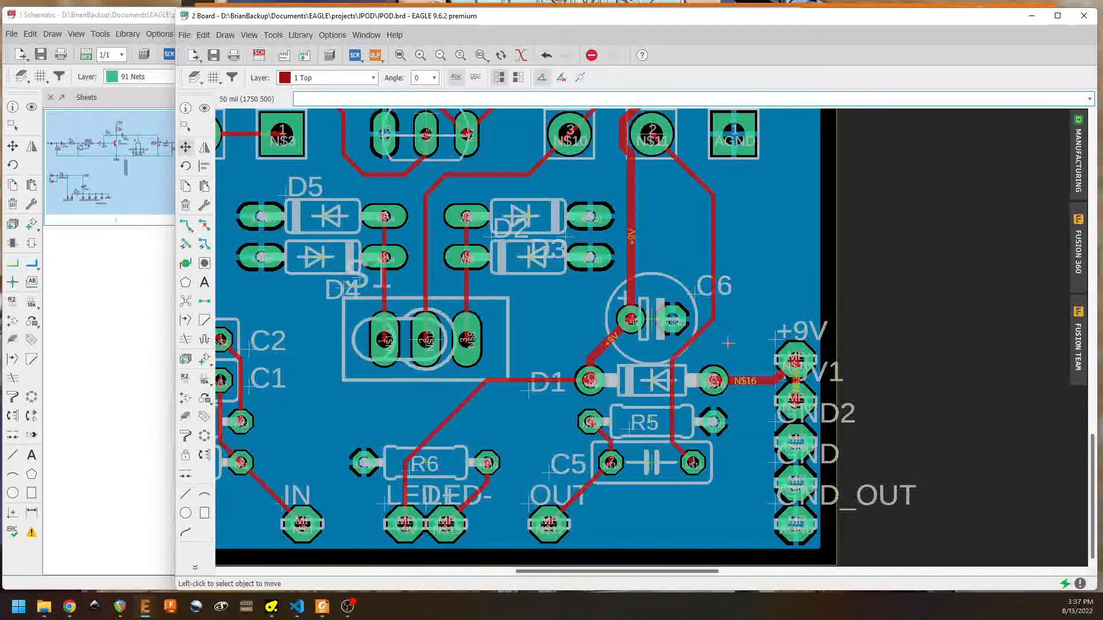
pyautogui.click(694, 293)
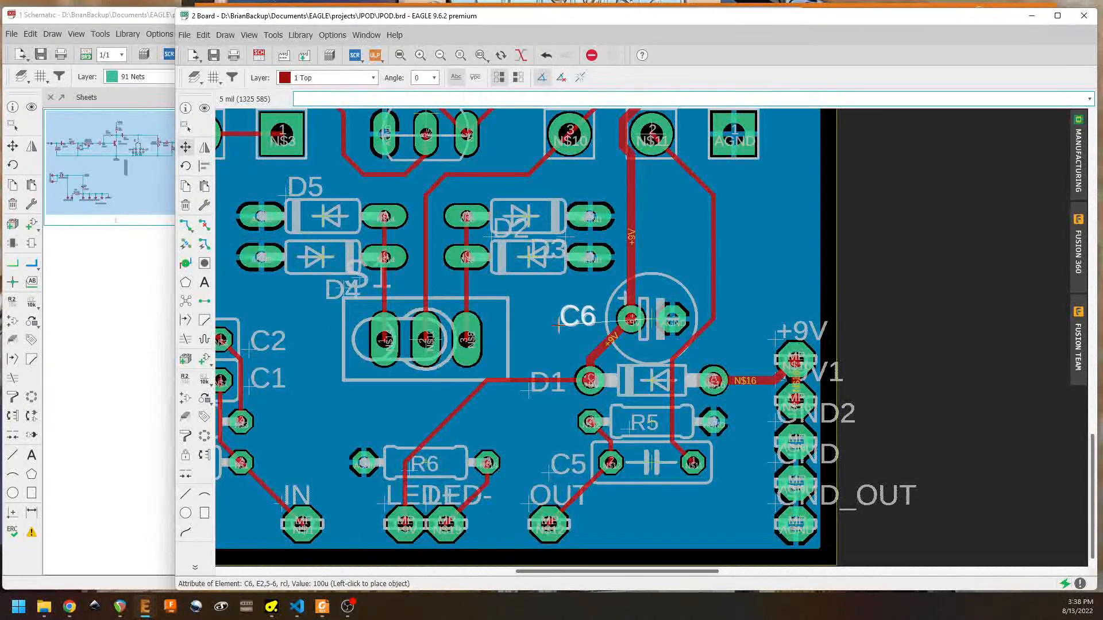
pyautogui.click(555, 327)
# Step: Center the D4 name label below its diode outline and the D5 label above its diode outline
pyautogui.moveTo(555, 326); pyautogui.dragTo(710, 452, button='middle')
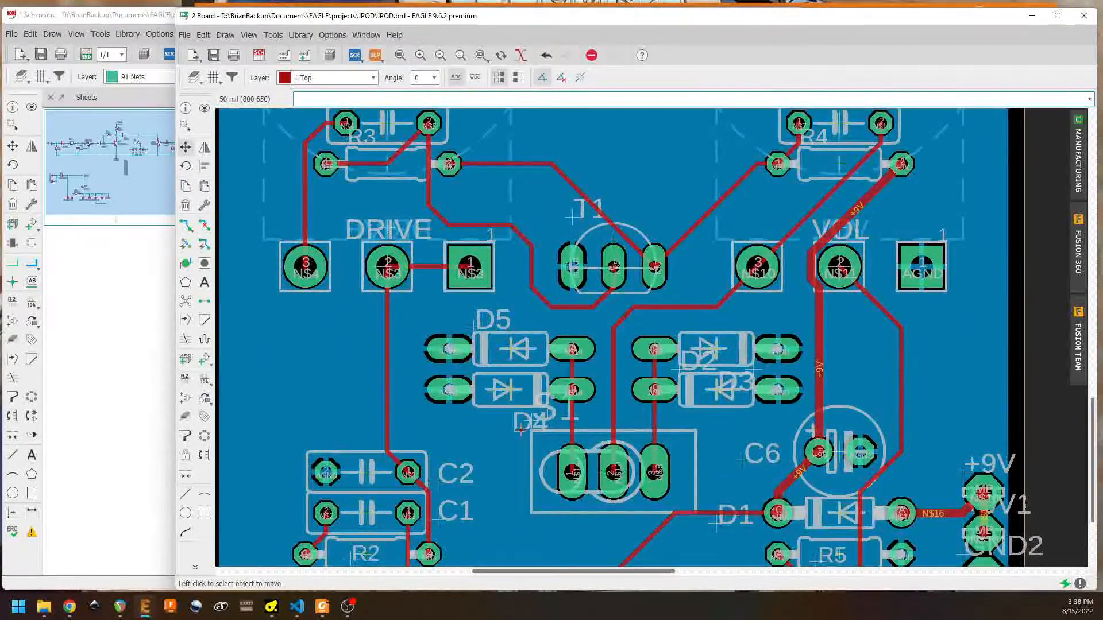
pyautogui.click(547, 413)
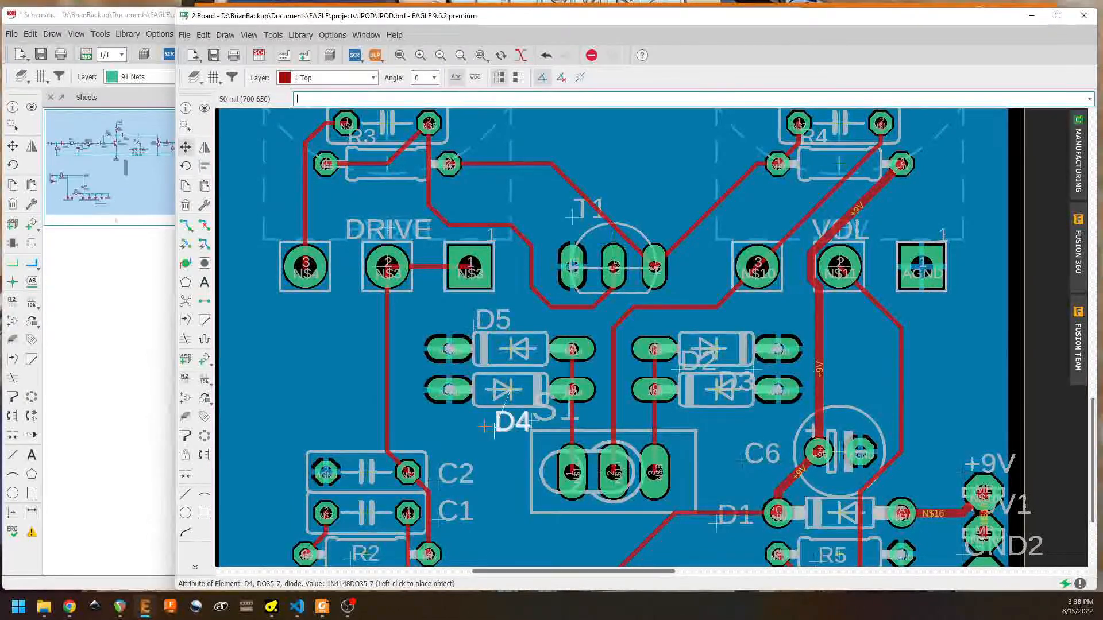
pyautogui.click(492, 429)
pyautogui.click(472, 325)
pyautogui.click(488, 326)
# Step: Center the D2 name label above its diode outline and the D3 label below its diode outline
pyautogui.click(682, 368)
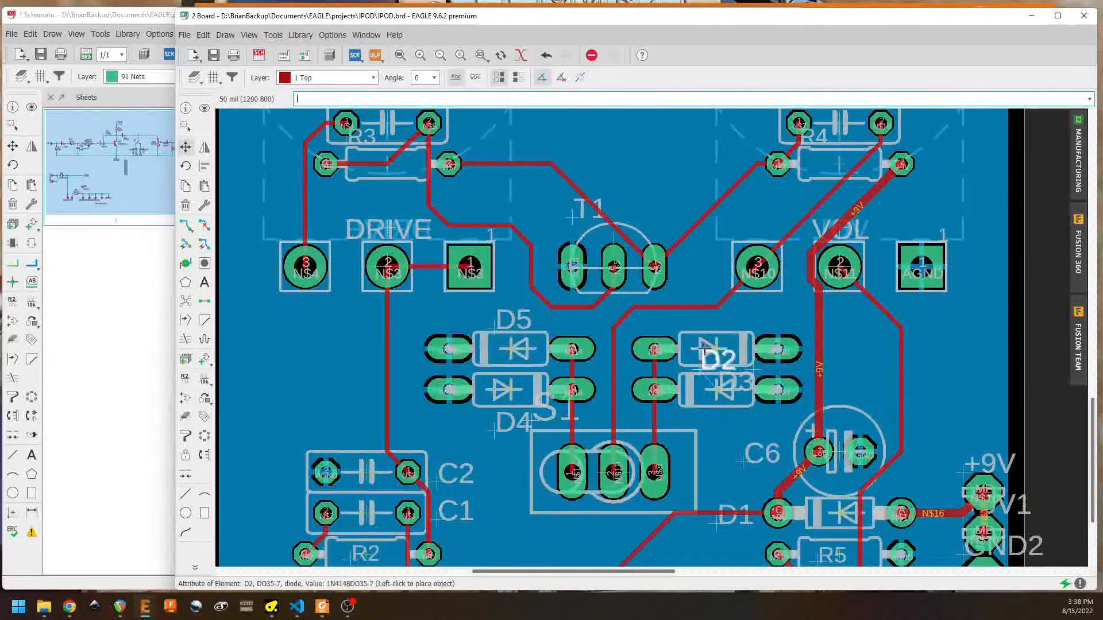
pyautogui.click(704, 335)
pyautogui.click(750, 370)
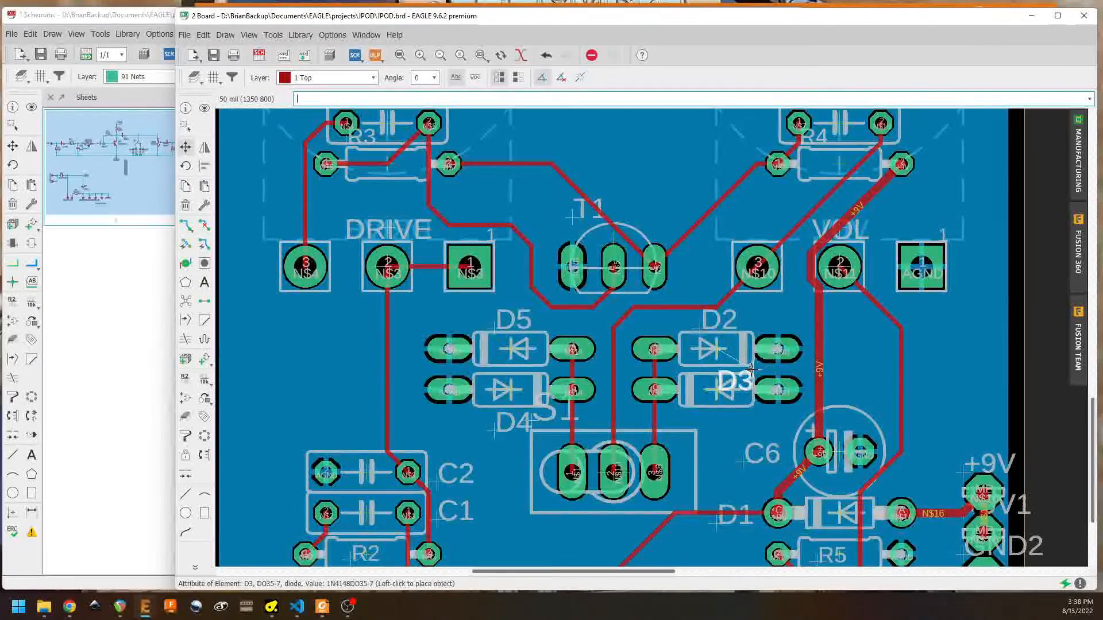
pyautogui.click(700, 428)
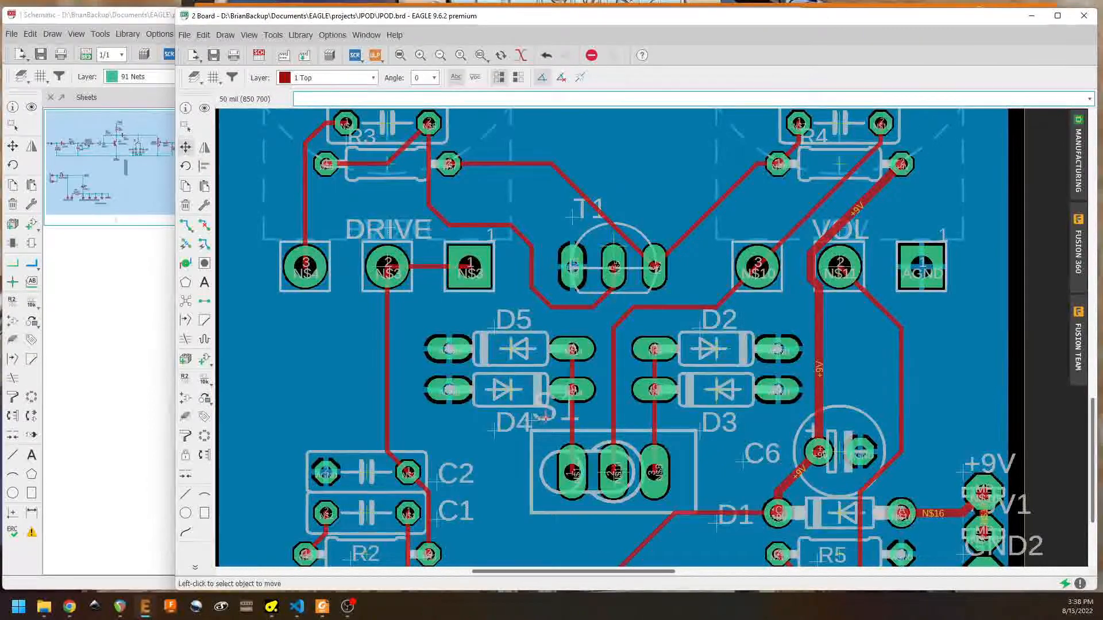
# Step: Center the S1 name label below the switch outline and the T1 label above the transistor outline
pyautogui.click(541, 415)
pyautogui.moveTo(577, 548); pyautogui.dragTo(593, 471, button='middle')
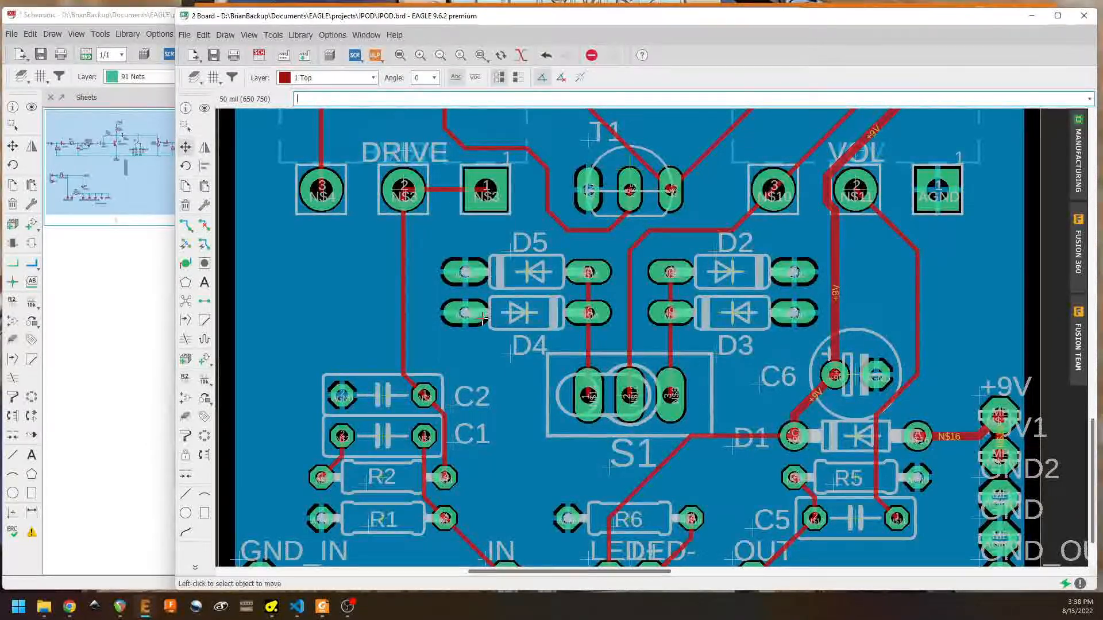
pyautogui.scroll(5, 495, 360)
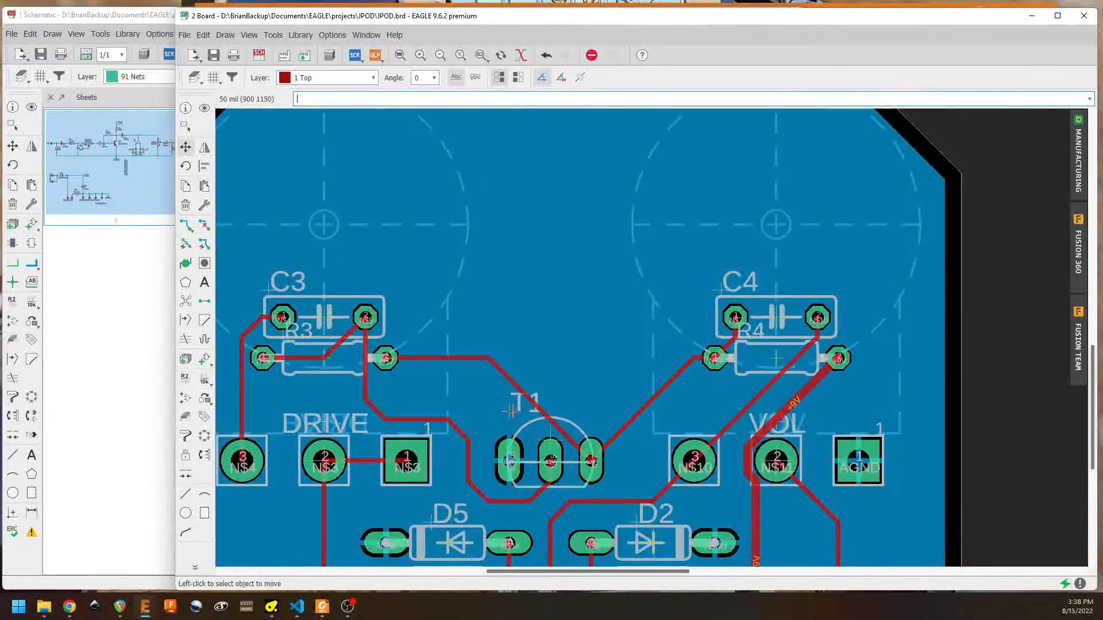
pyautogui.click(510, 412)
pyautogui.click(530, 411)
# Step: Move the C3 name label just to the right of its capacitor outline and the R3 label inside its resistor outline
pyautogui.moveTo(409, 472); pyautogui.dragTo(555, 415, button='middle')
pyautogui.click(396, 240)
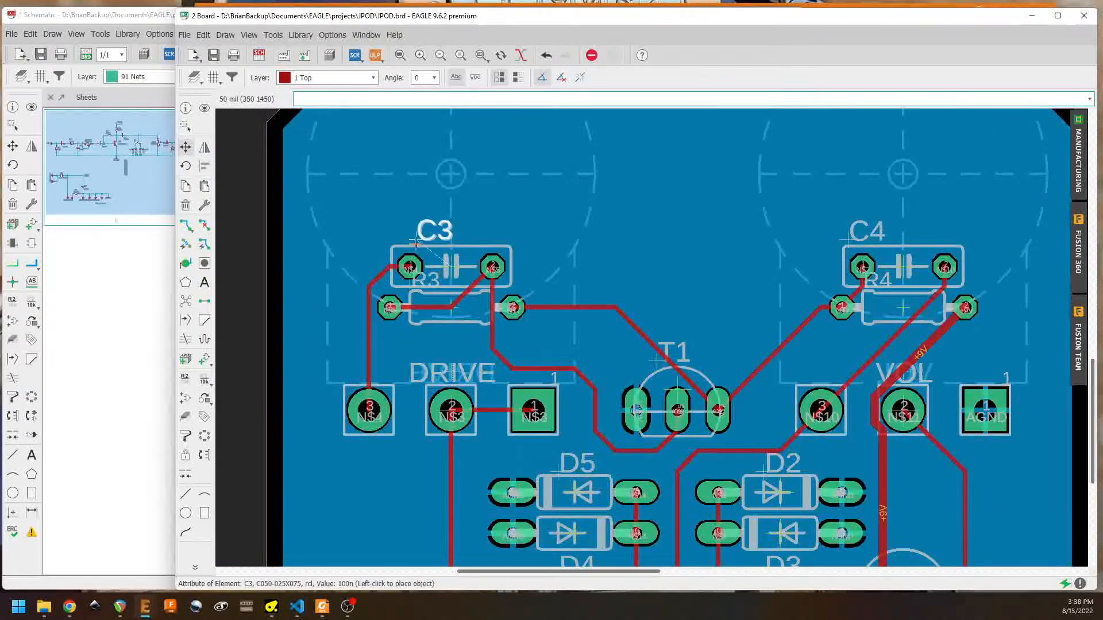
pyautogui.click(520, 282)
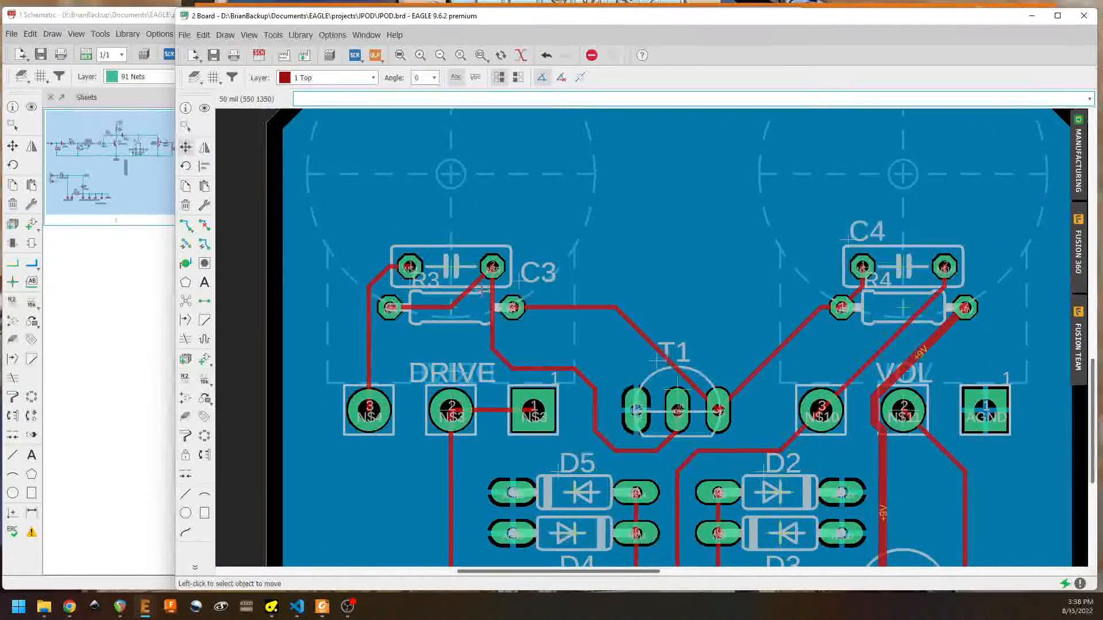
pyautogui.click(413, 282)
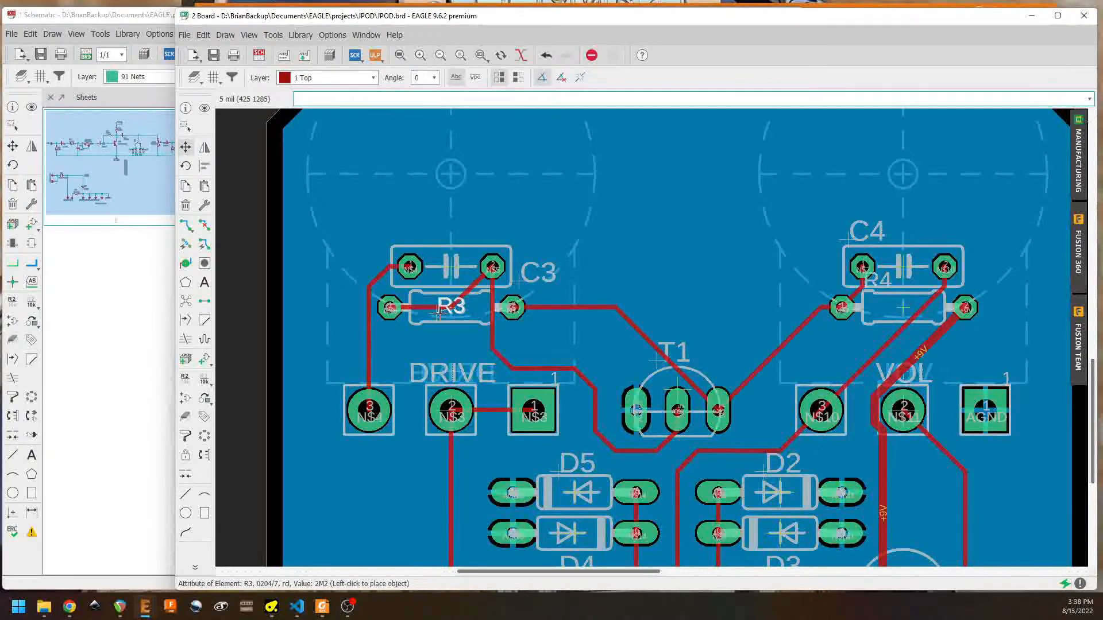
pyautogui.click(437, 314)
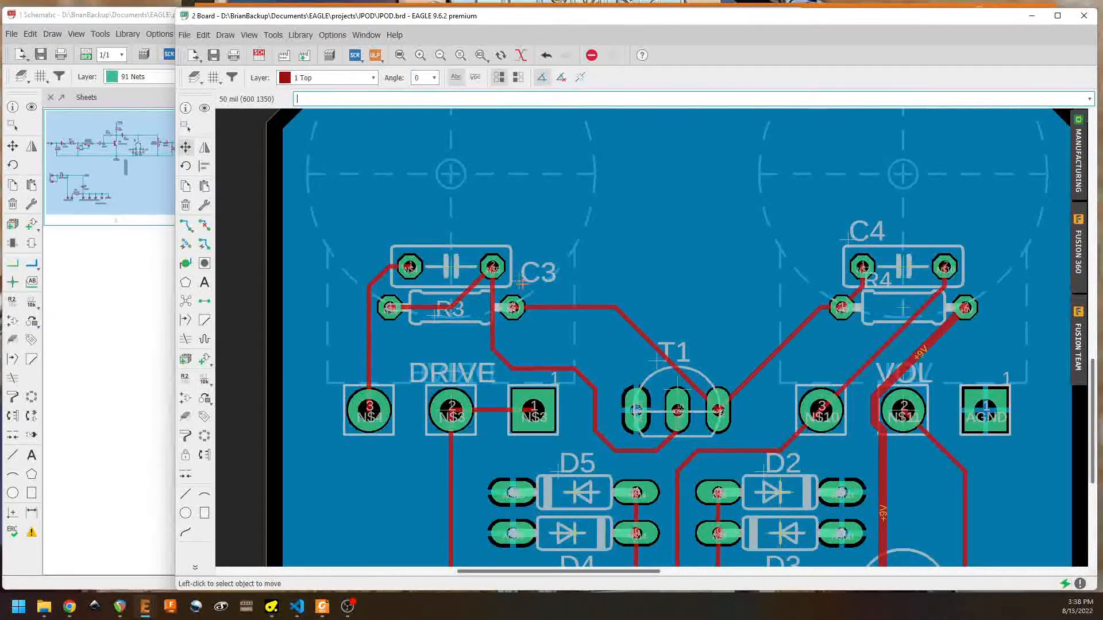
pyautogui.click(520, 281)
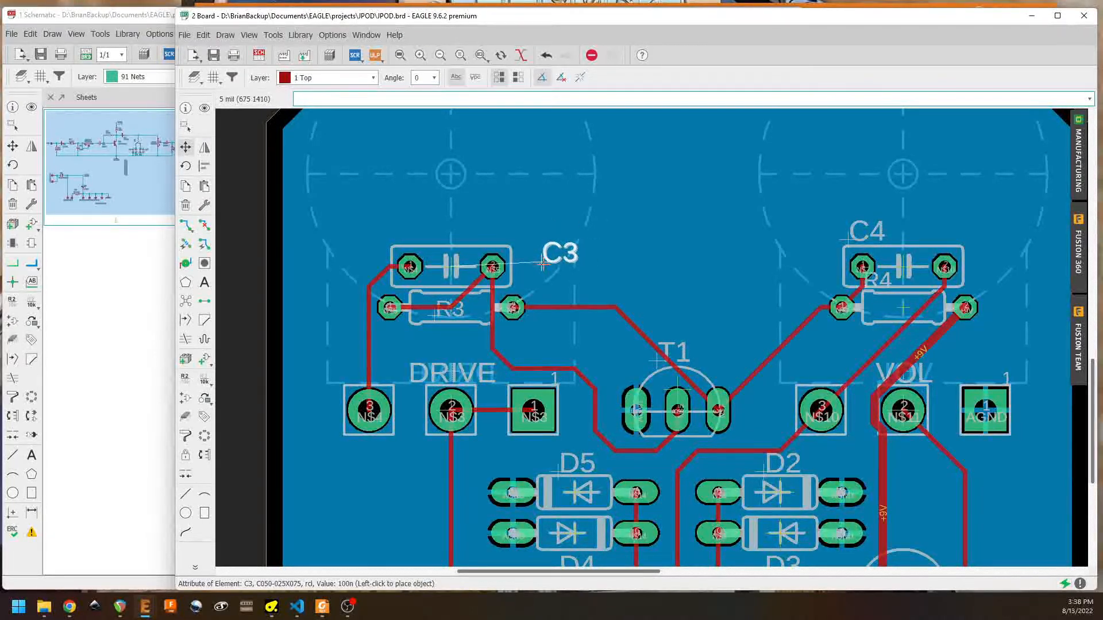
pyautogui.click(519, 275)
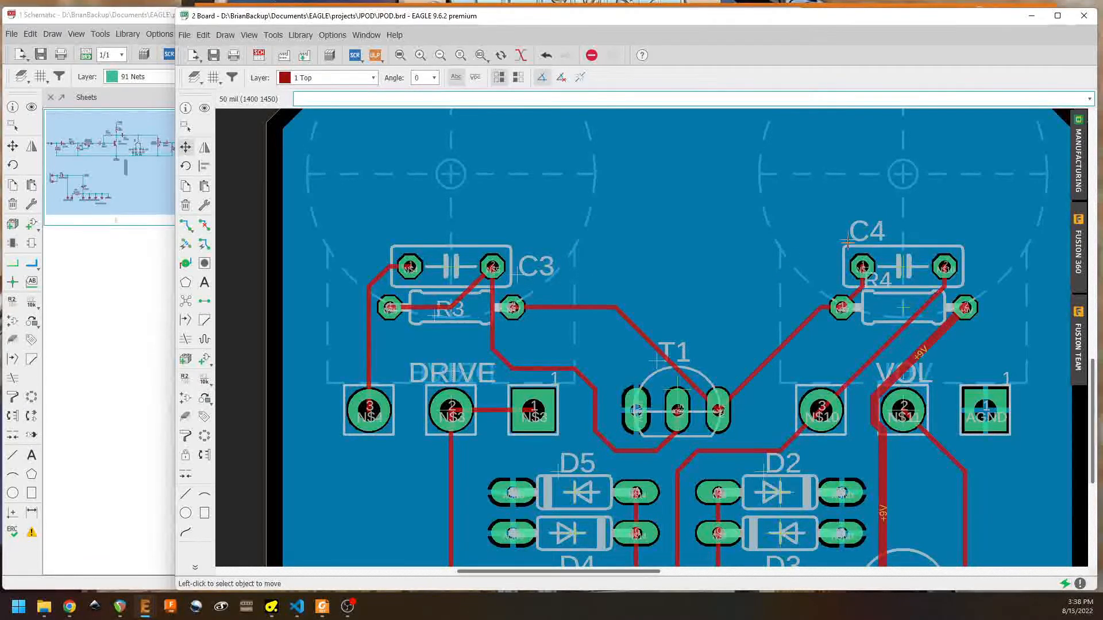
# Step: Move the C4 name label just to the left of its capacitor outline and the R4 label inside its resistor outline
pyautogui.click(847, 240)
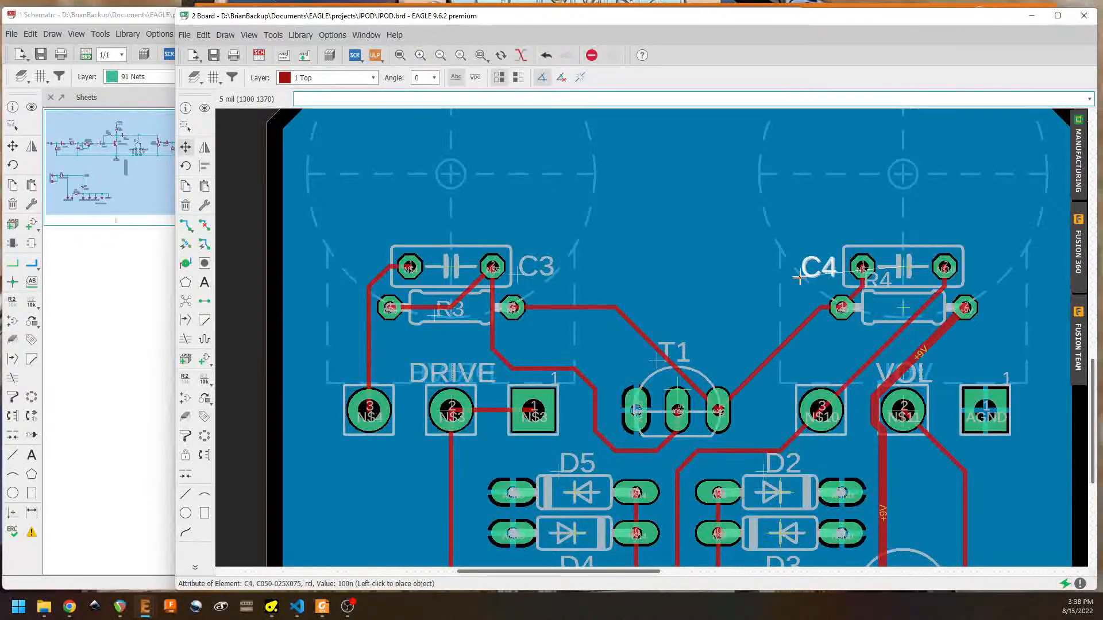
pyautogui.click(799, 278)
pyautogui.click(852, 283)
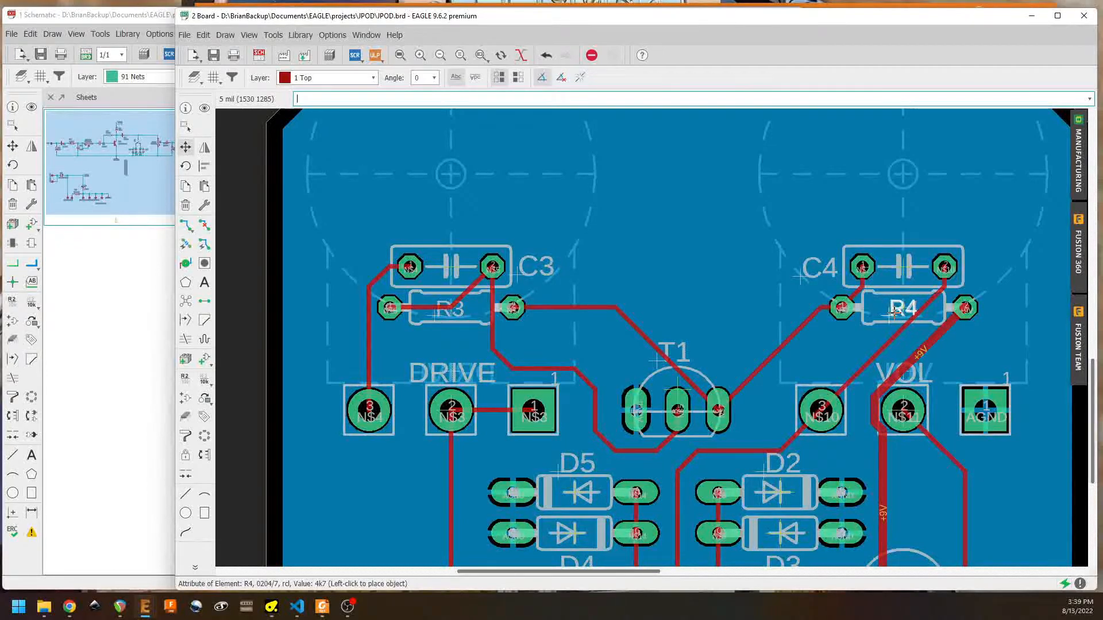
pyautogui.click(893, 312)
# Step: Move the GND_IN name label to the right of its solder pad, clear of the board edge
pyautogui.moveTo(754, 357); pyautogui.dragTo(708, 224, button='middle')
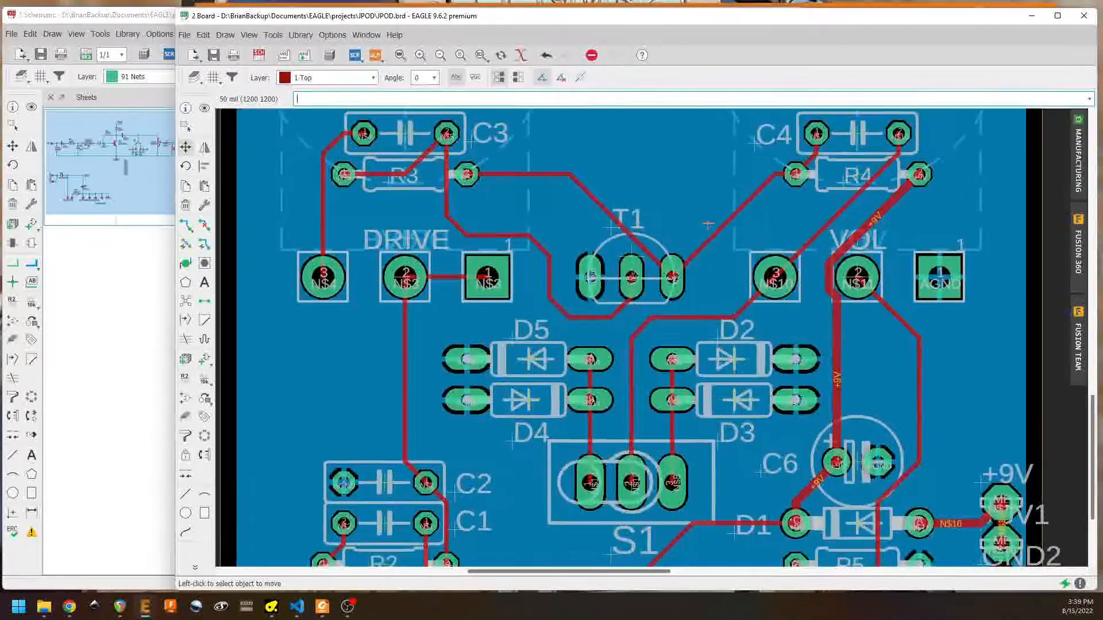
pyautogui.moveTo(595, 418); pyautogui.dragTo(584, 257, button='middle')
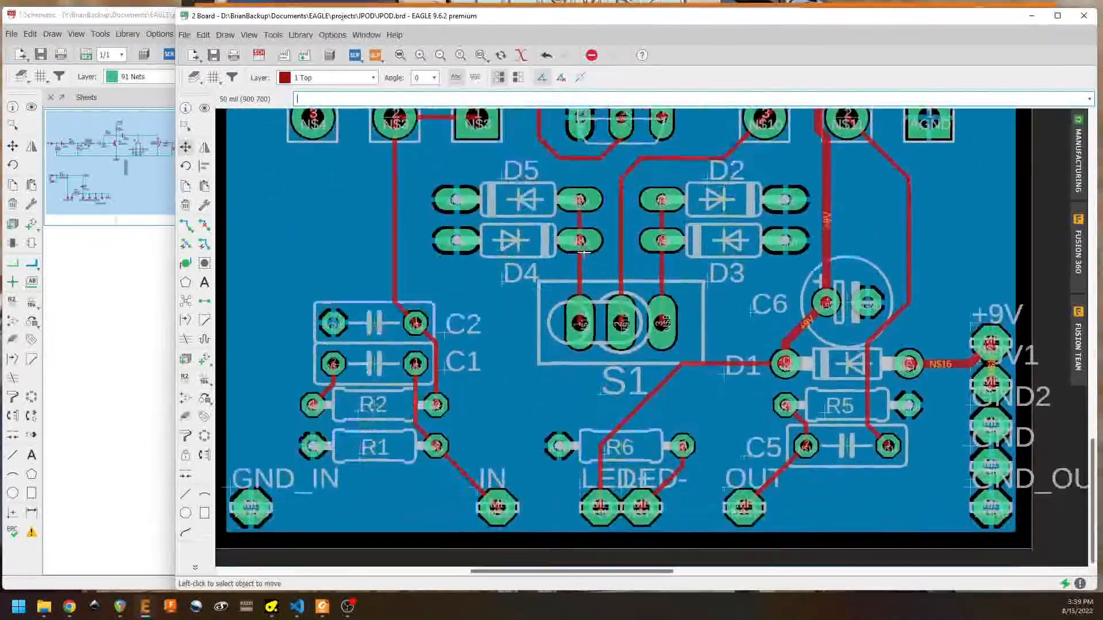
pyautogui.moveTo(515, 445); pyautogui.dragTo(664, 425, button='middle')
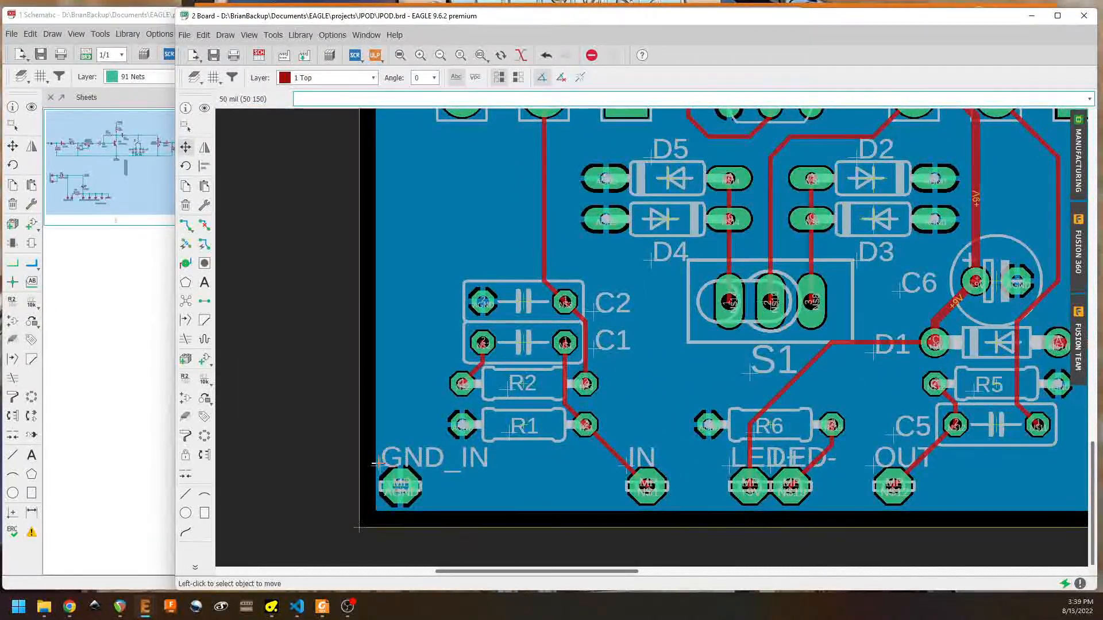
pyautogui.click(379, 461)
pyautogui.click(424, 496)
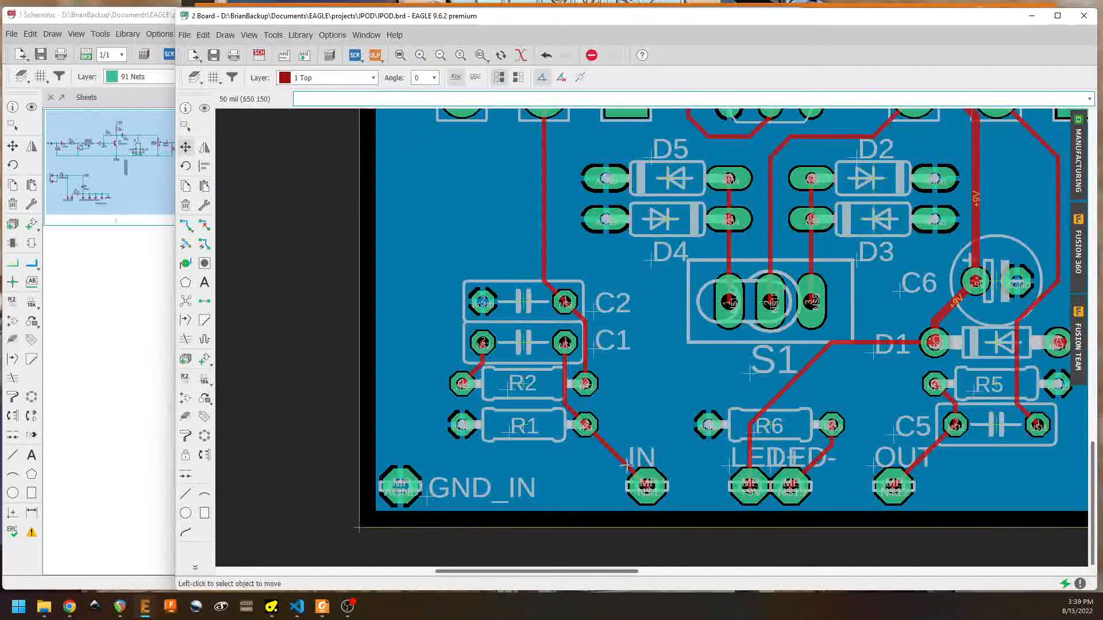
# Step: Center the IN name label above its solder pad
pyautogui.click(623, 469)
pyautogui.click(624, 469)
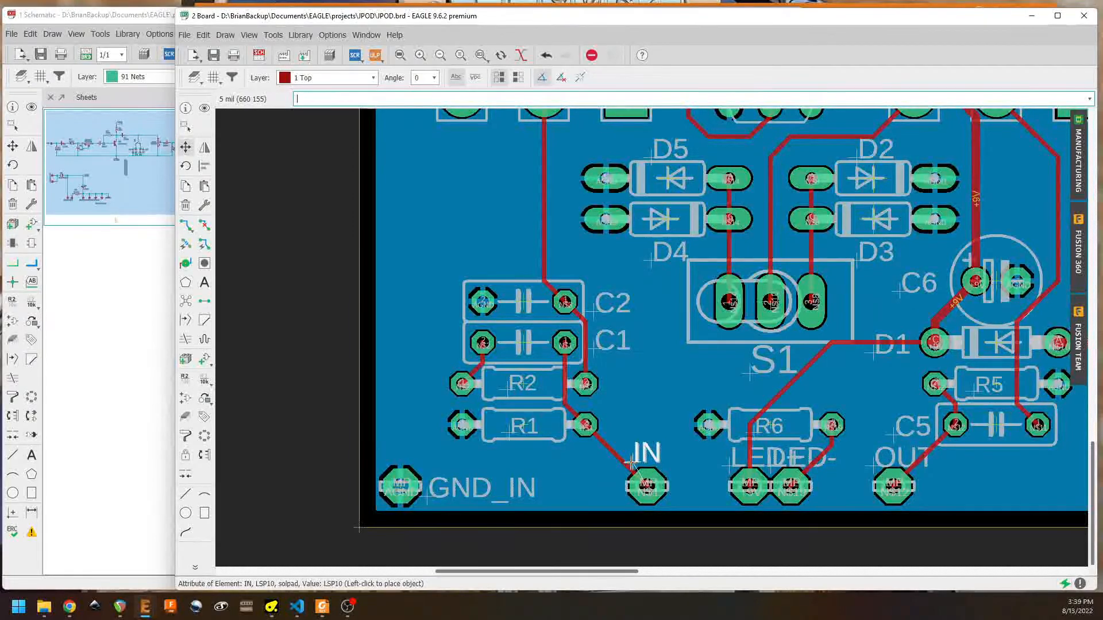
pyautogui.click(635, 469)
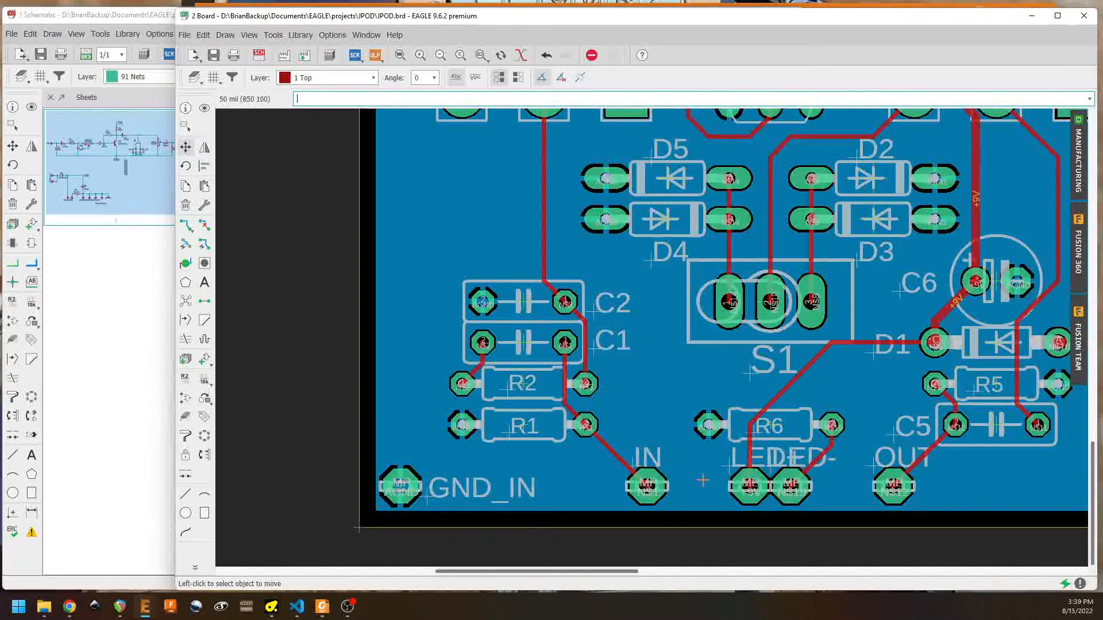
# Step: Move the OUT name label to the right of its solder pad and the IN label to the left of its pad
pyautogui.moveTo(866, 481); pyautogui.dragTo(669, 472, button='middle')
pyautogui.click(675, 457)
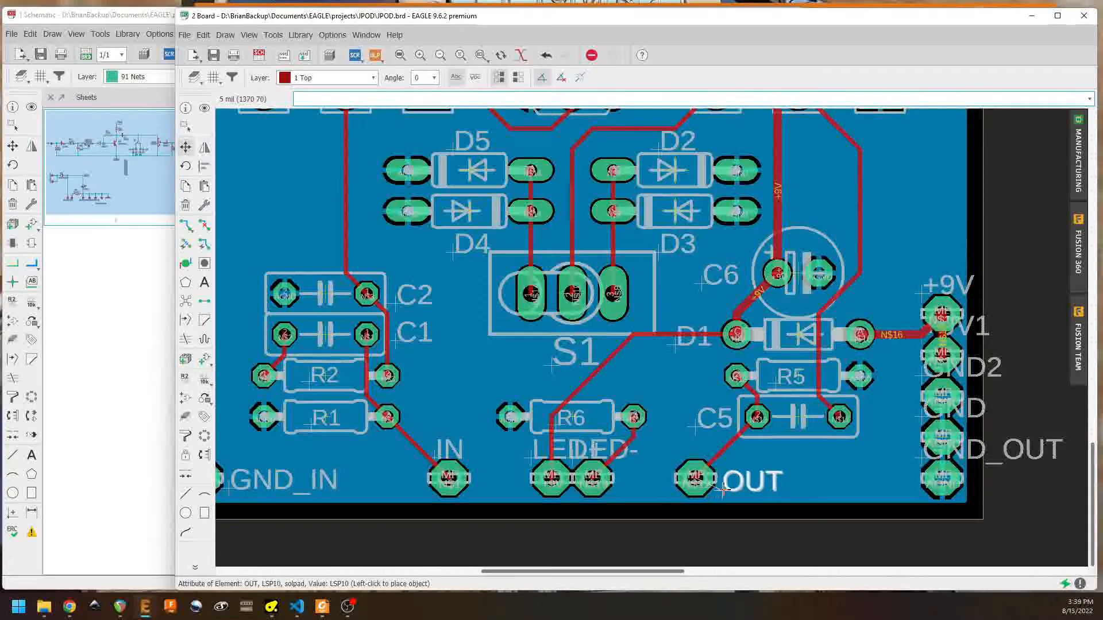
pyautogui.click(721, 486)
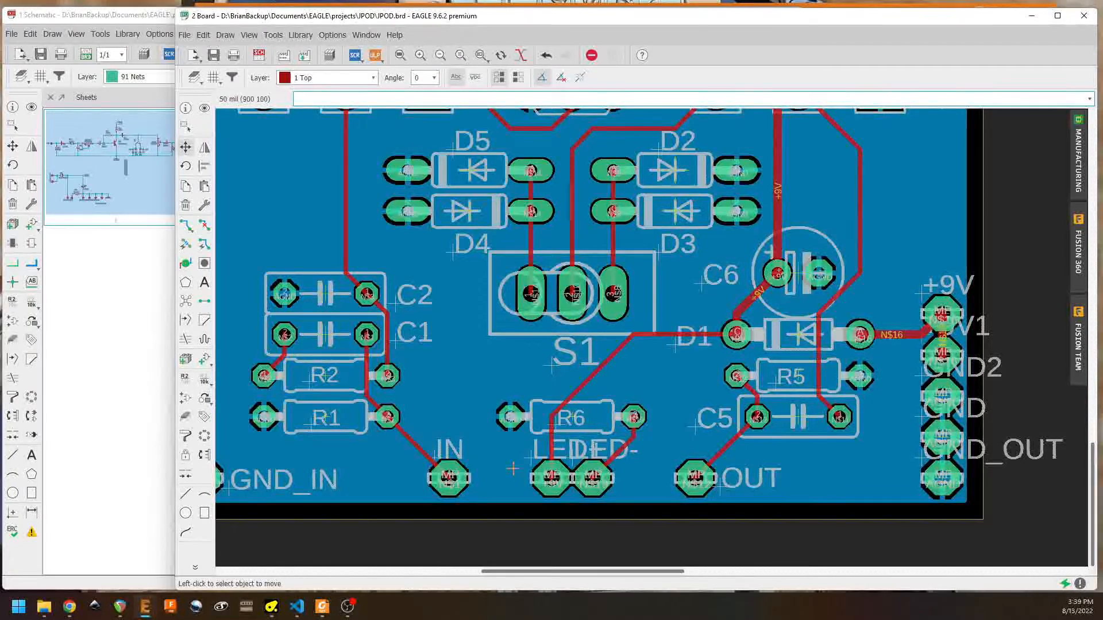
pyautogui.click(437, 458)
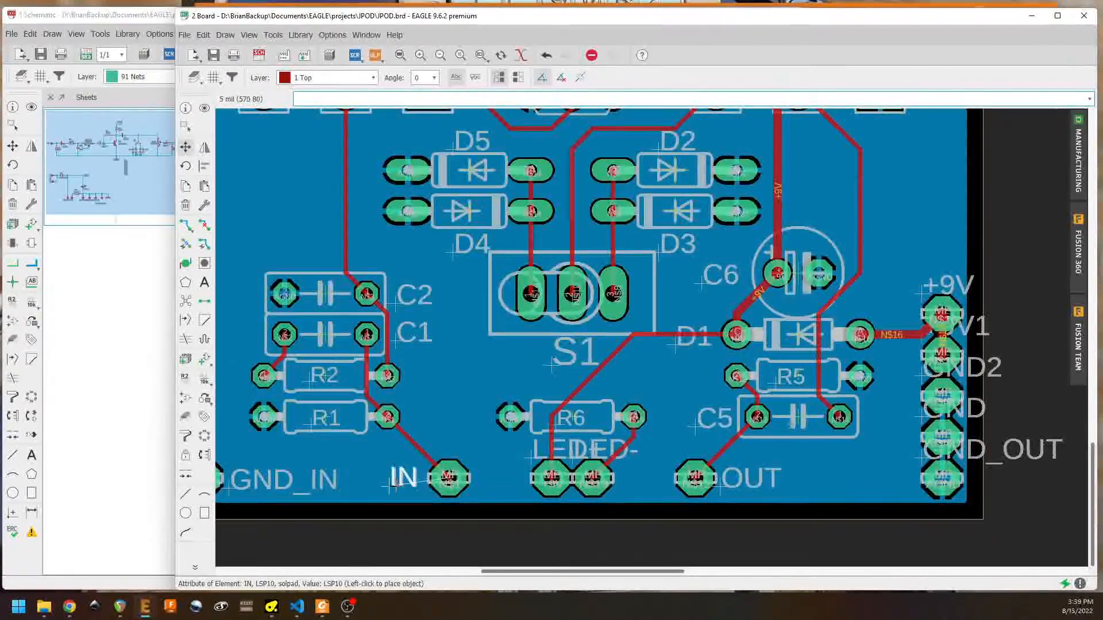
pyautogui.click(398, 489)
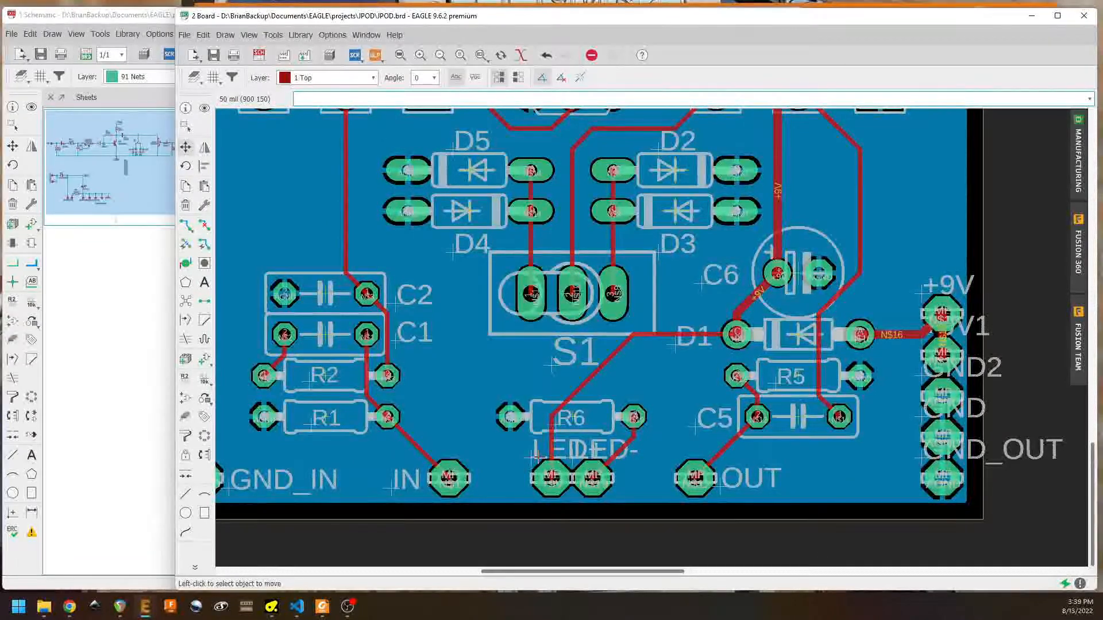
# Step: Separate the overlapping LED name labels by moving LED+ to the upper left and LED- to the upper right of their pads
pyautogui.click(528, 458)
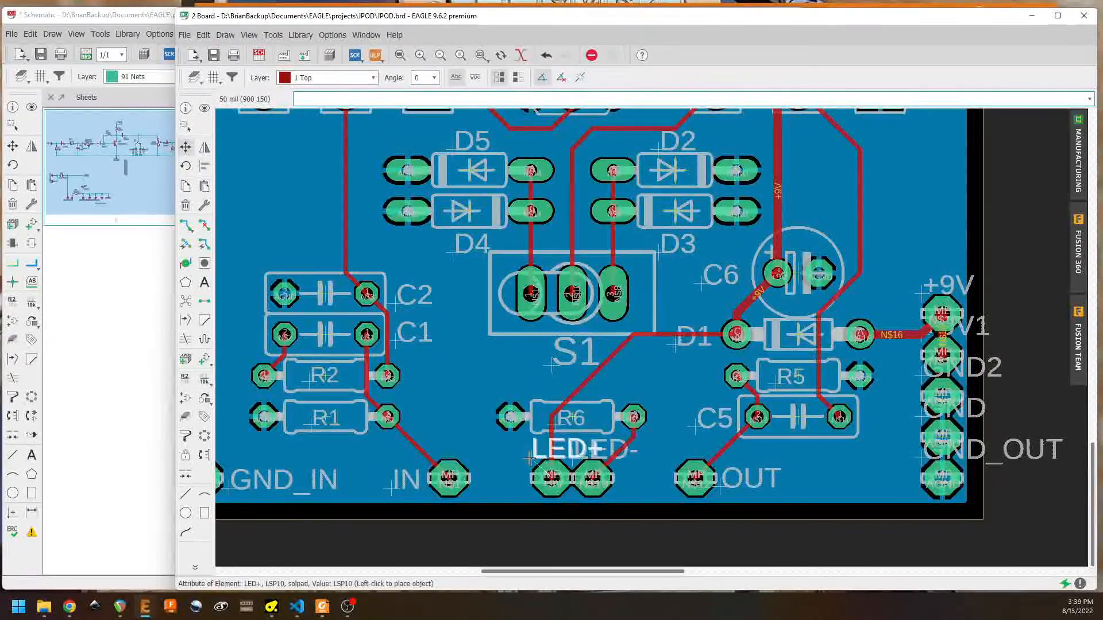
pyautogui.click(471, 454)
pyautogui.click(577, 455)
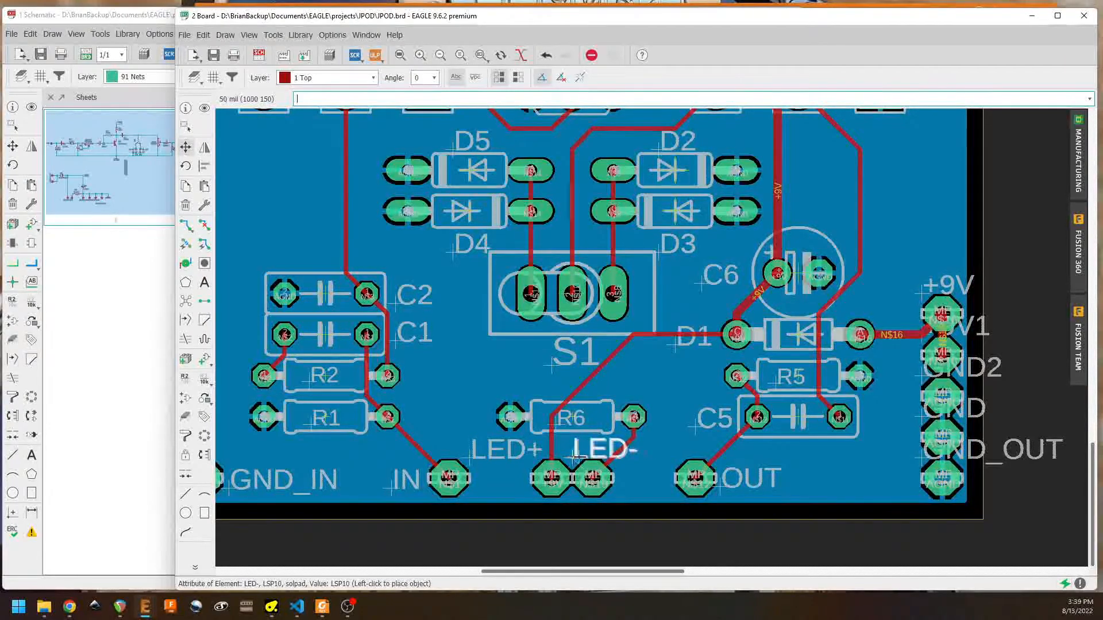
pyautogui.click(621, 455)
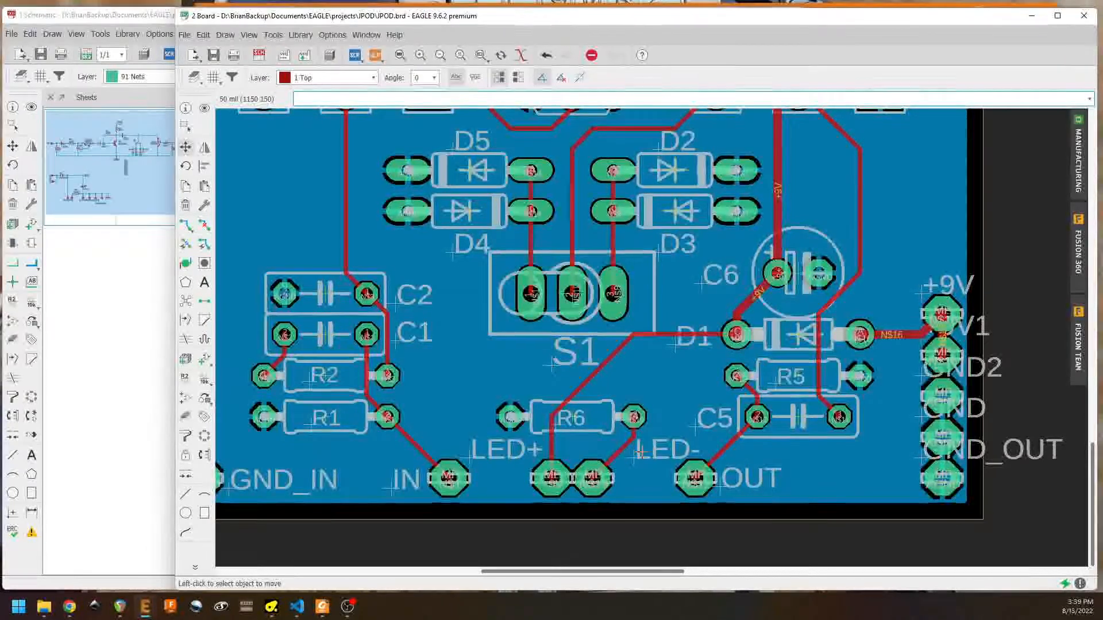
# Step: Place the text "+LED-" at size 70 on the 25 tNames layer, just outside the board edge beneath the LED pads
pyautogui.click(371, 77)
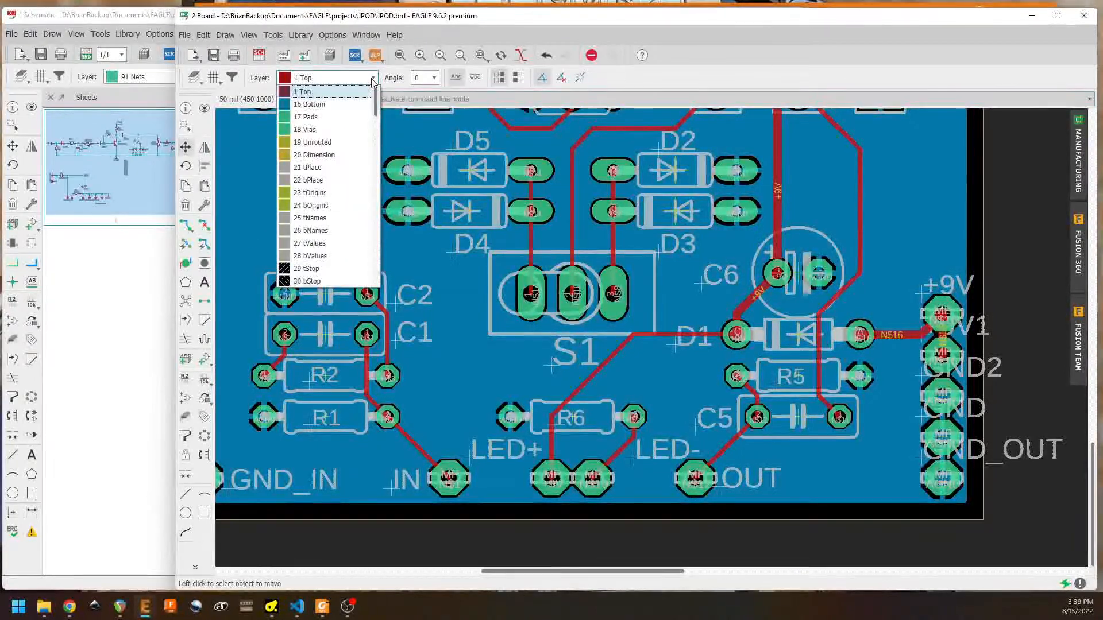
pyautogui.click(310, 218)
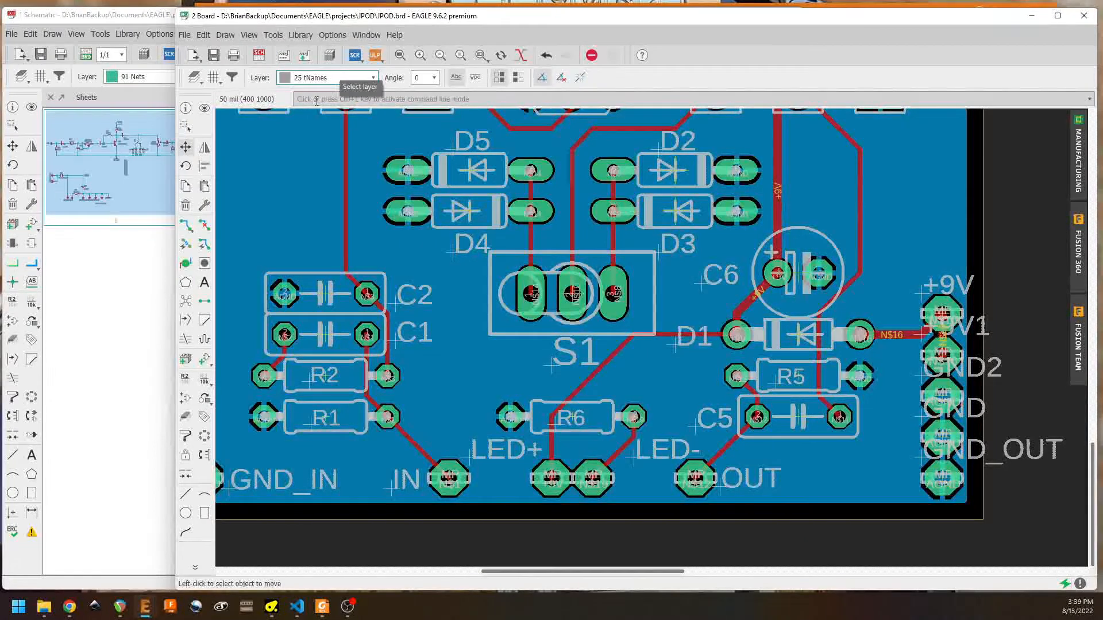
pyautogui.click(205, 282)
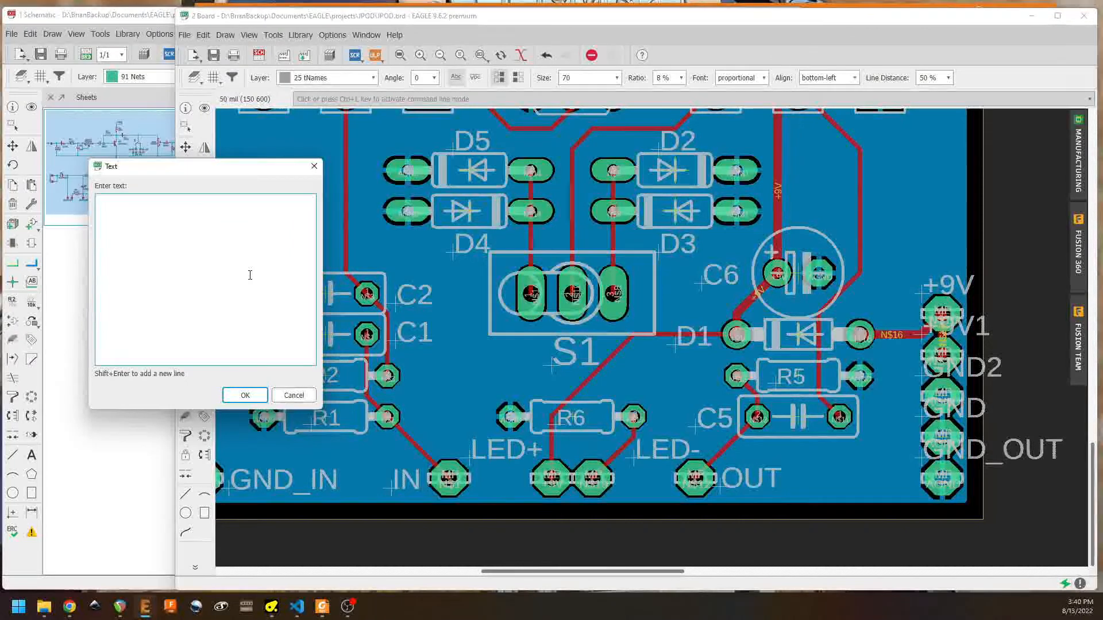
pyautogui.write('+LED-')
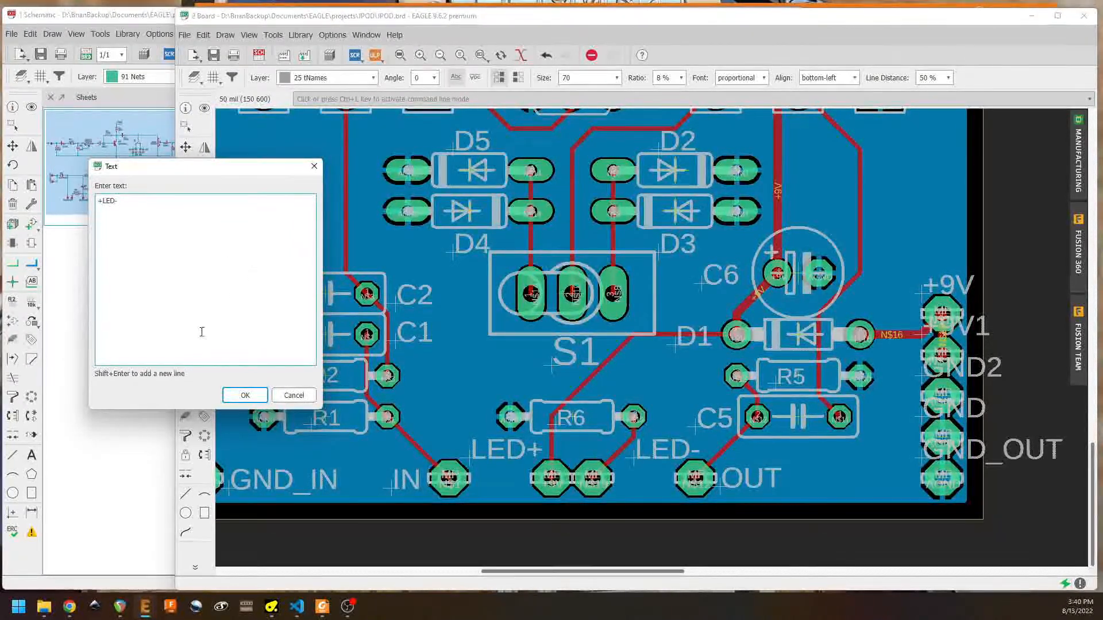
pyautogui.click(245, 395)
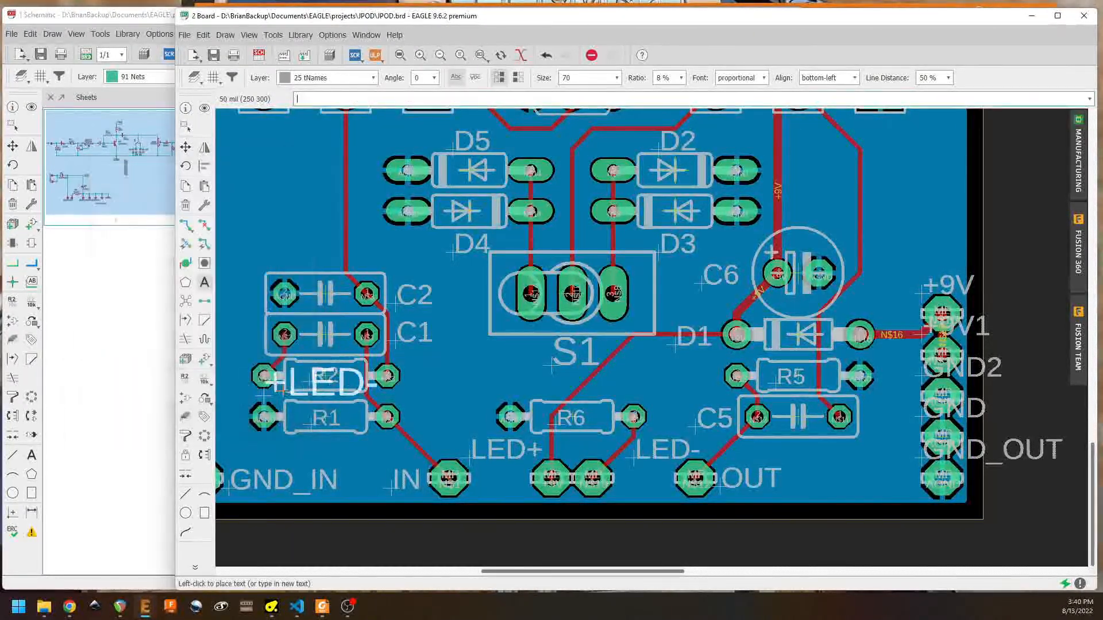
pyautogui.click(529, 537)
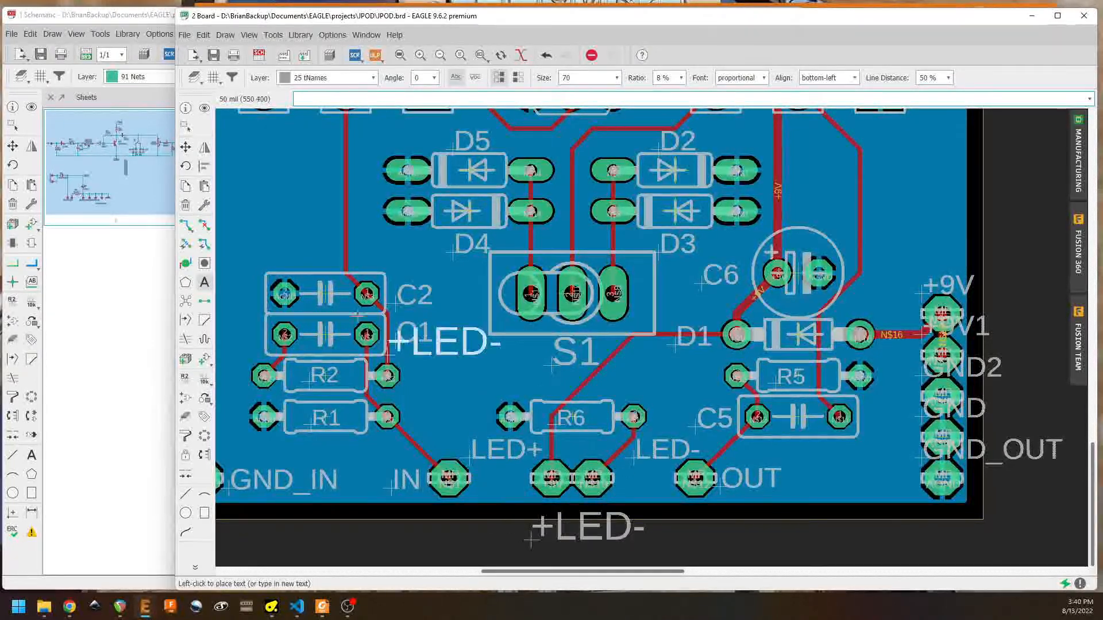
# Step: Delete the separate LED+ and LED- name labels above the LED solder pads
pyautogui.click(186, 147)
pyautogui.click(186, 204)
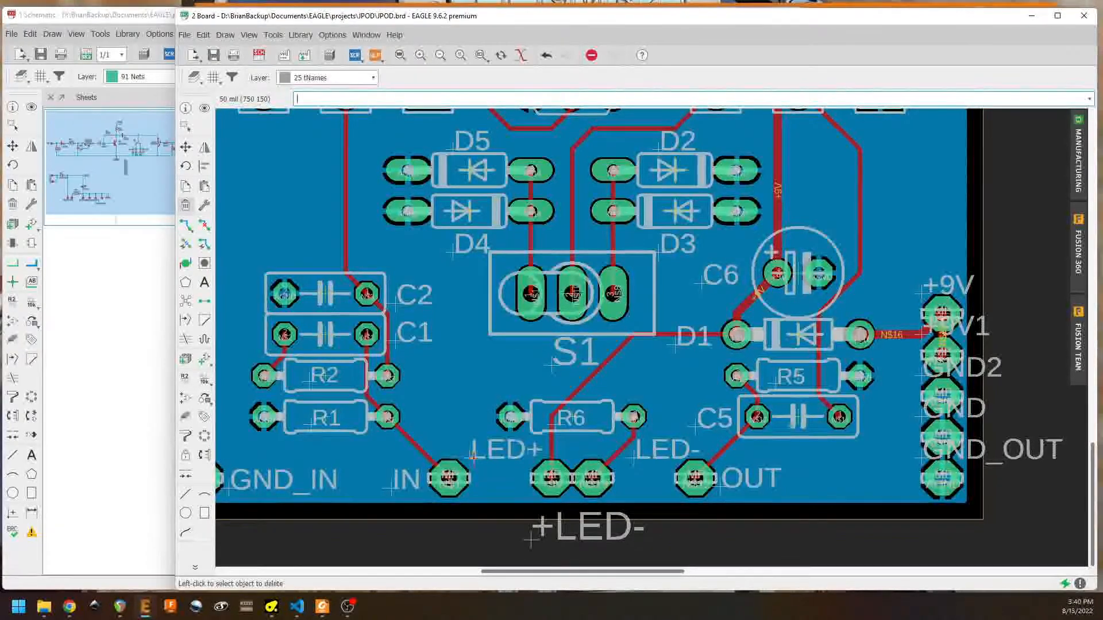
pyautogui.click(480, 454)
pyautogui.click(637, 461)
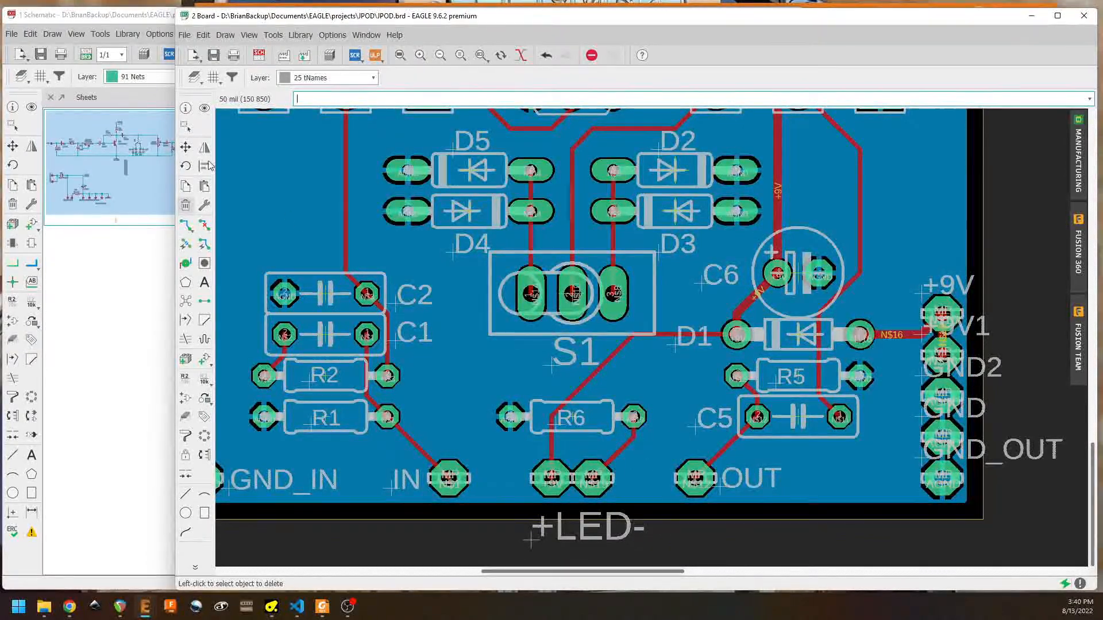
# Step: Set the +LED- text size to 50 and move the text between R6 and the two LED pads
pyautogui.click(185, 147)
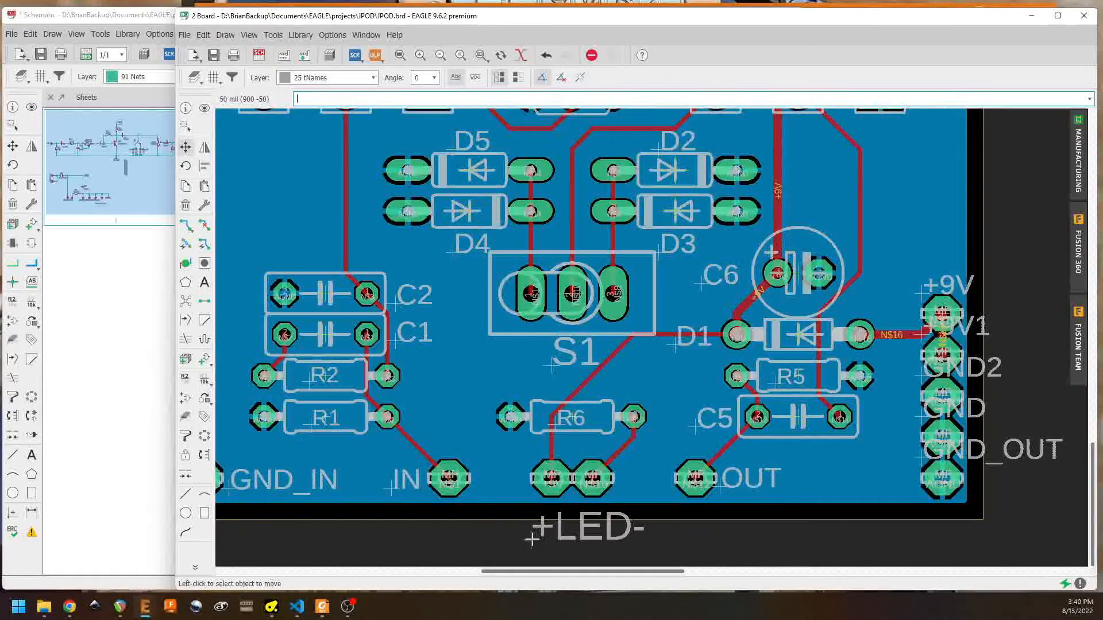
pyautogui.rightClick(531, 539)
pyautogui.press('Escape')
pyautogui.click(370, 318)
pyautogui.moveTo(367, 315); pyautogui.dragTo(355, 317)
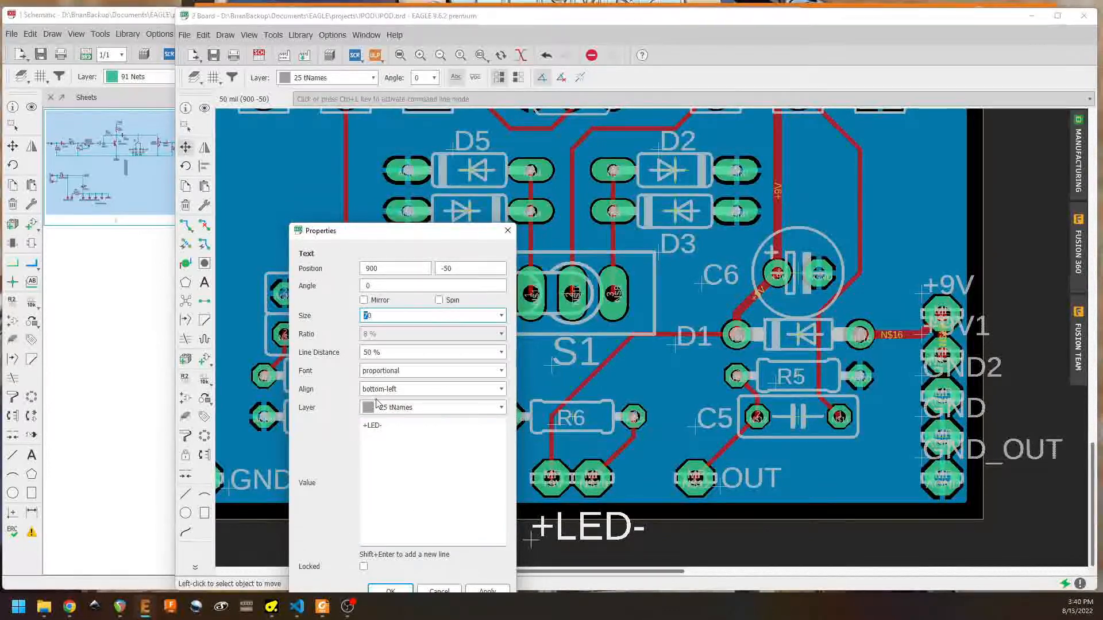
pyautogui.write('5')
pyautogui.click(390, 590)
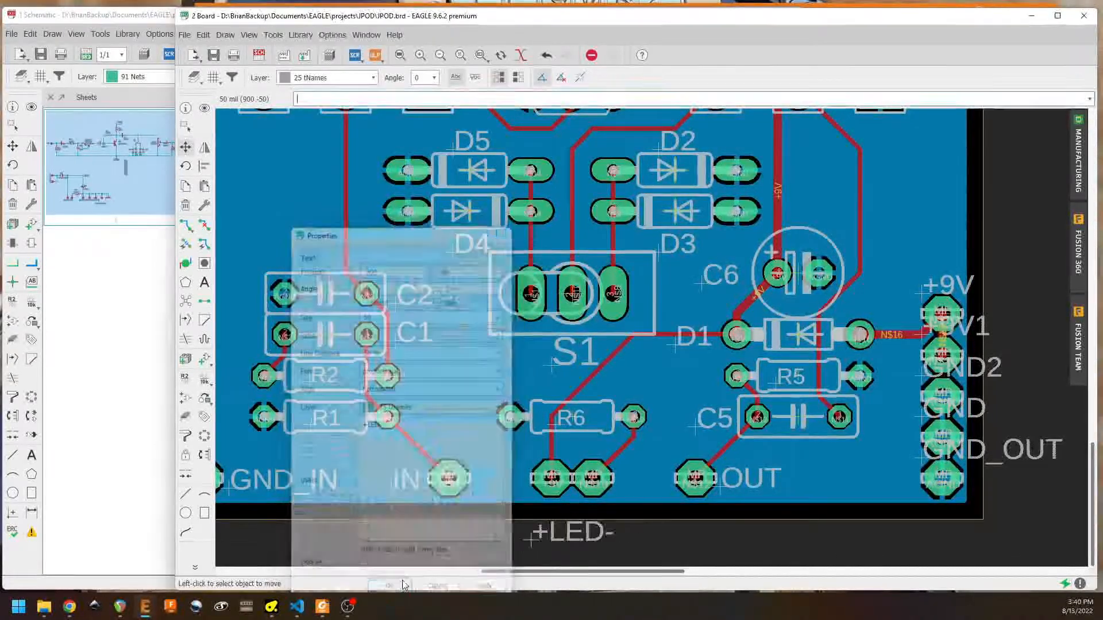
pyautogui.click(532, 541)
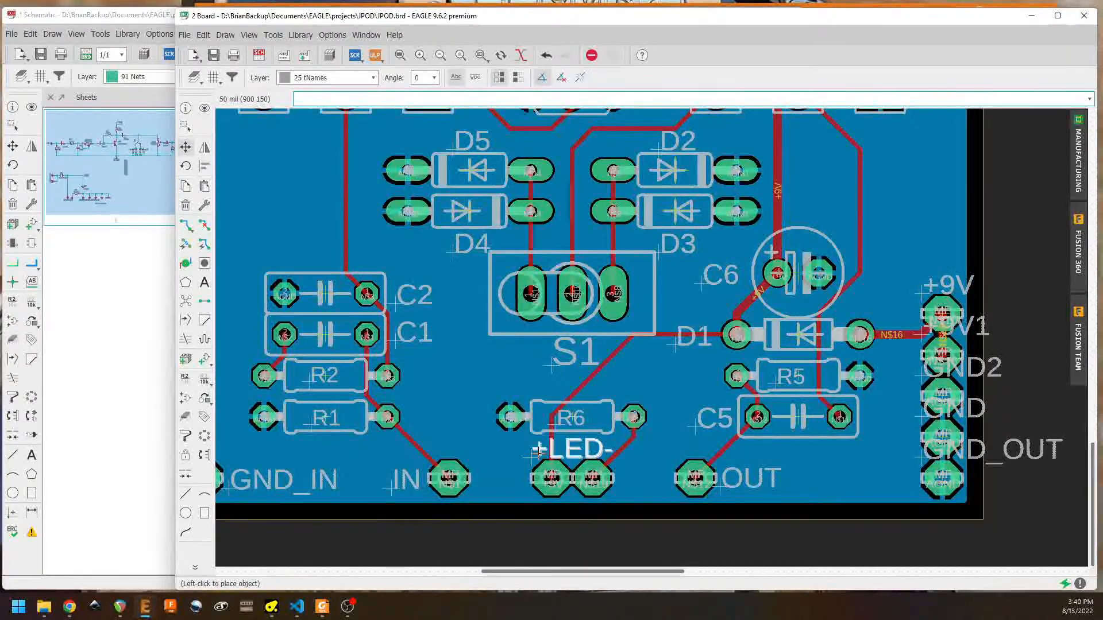
pyautogui.click(533, 453)
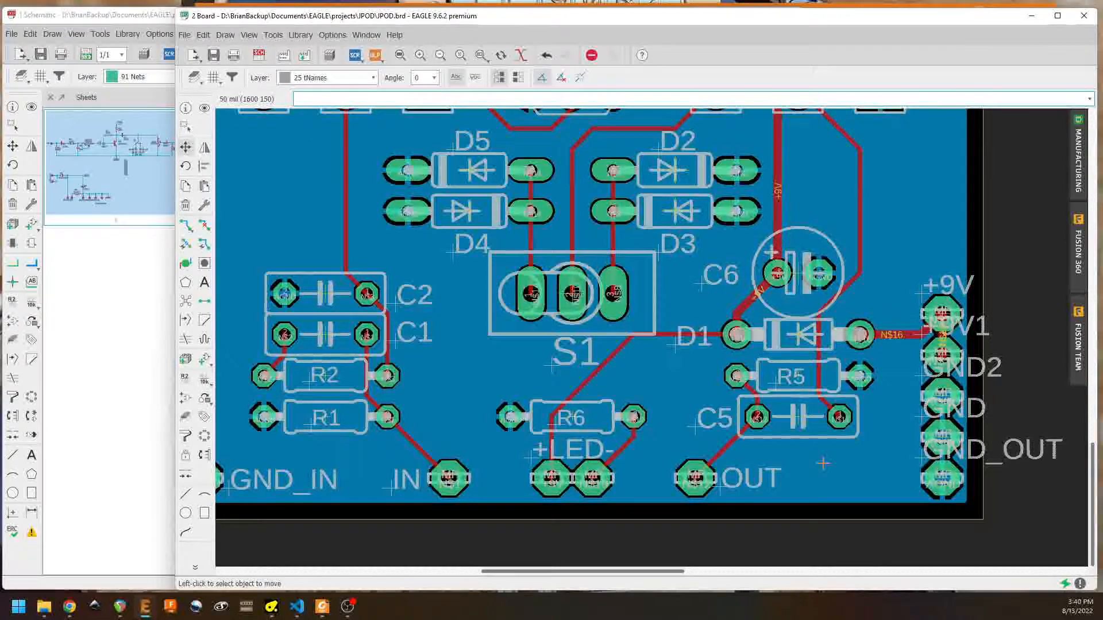
# Step: Delete the GND_OUT and GND2 name labels on the column of pads at the board's right edge
pyautogui.keyDown('shift'); pyautogui.hscroll(5, 823, 463); pyautogui.keyUp('shift')
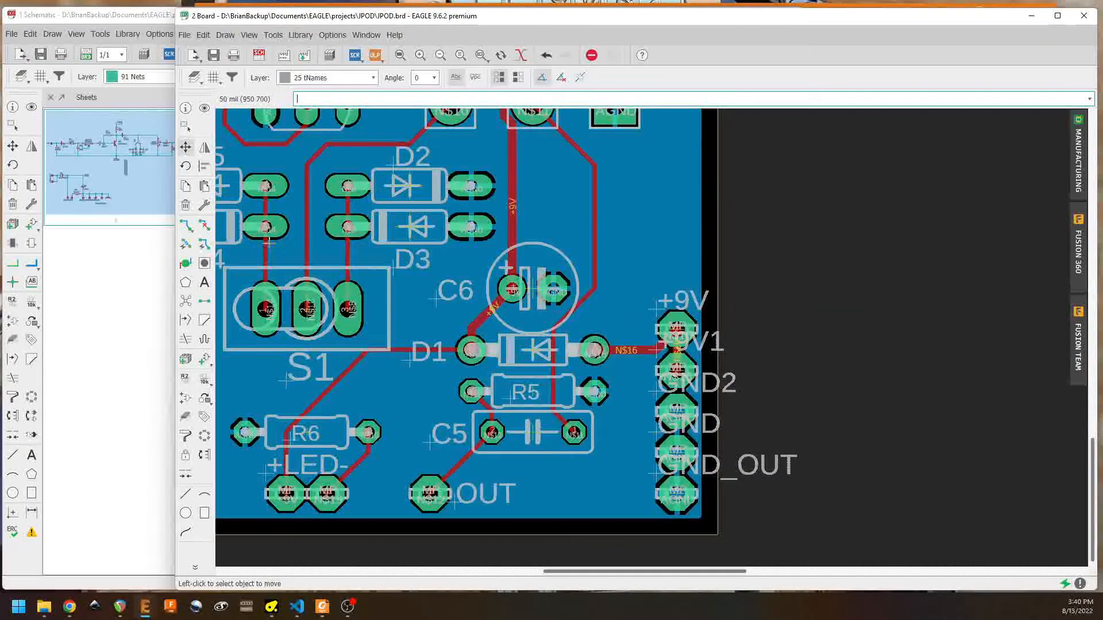
pyautogui.click(185, 209)
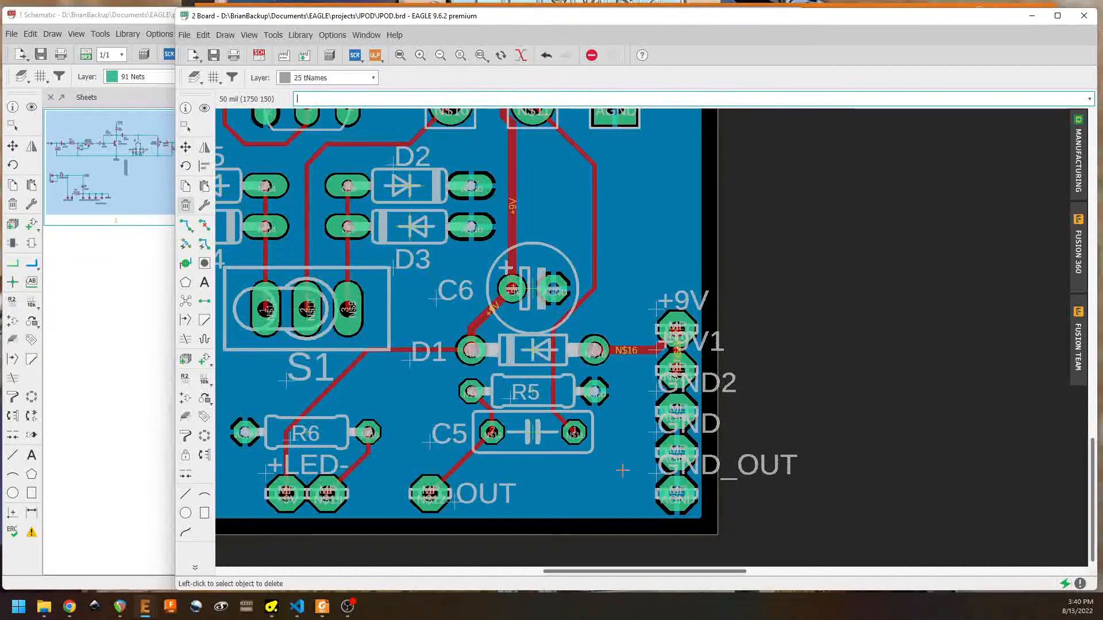
pyautogui.click(656, 472)
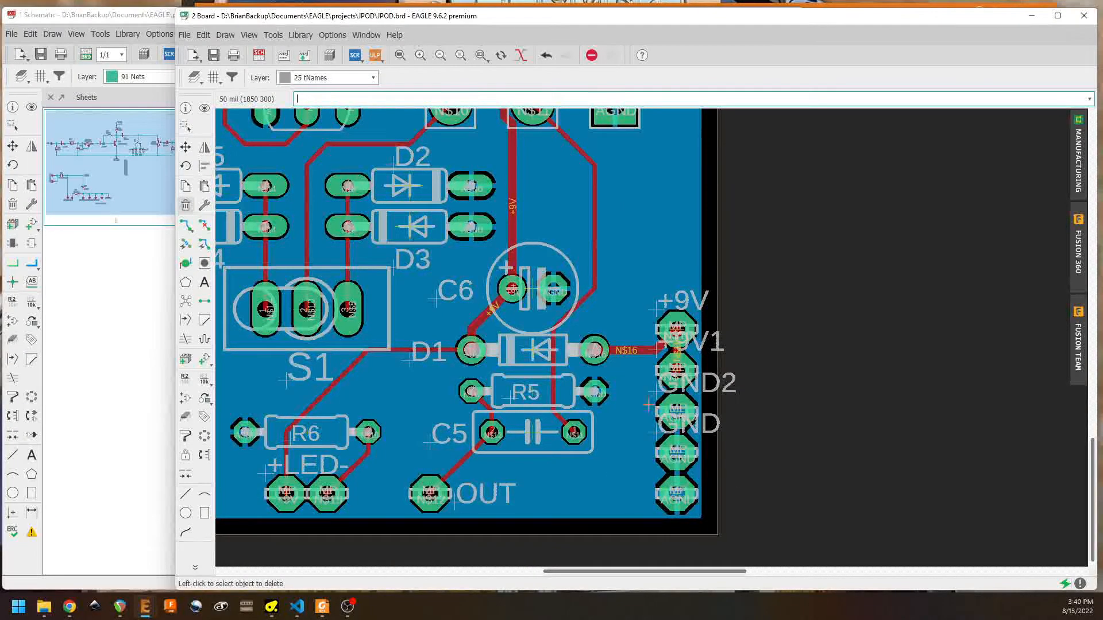
pyautogui.click(655, 389)
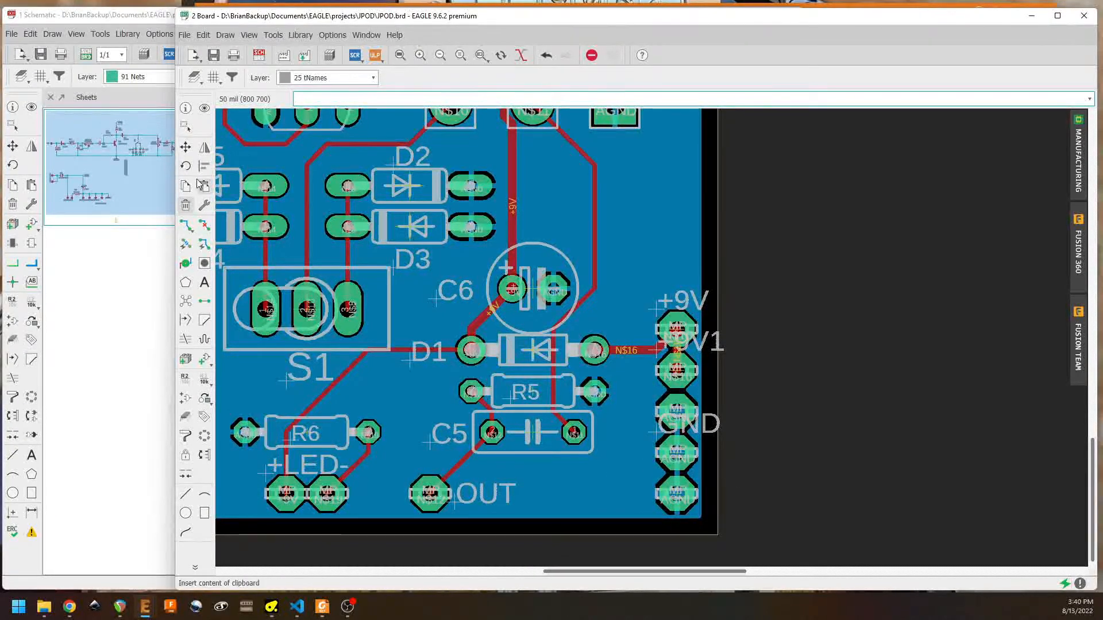
# Step: Rotate the GND name label to read vertically and place it on the left side of the ground pads
pyautogui.click(185, 151)
pyautogui.click(656, 426)
pyautogui.rightClick(656, 434)
pyautogui.press('alt')
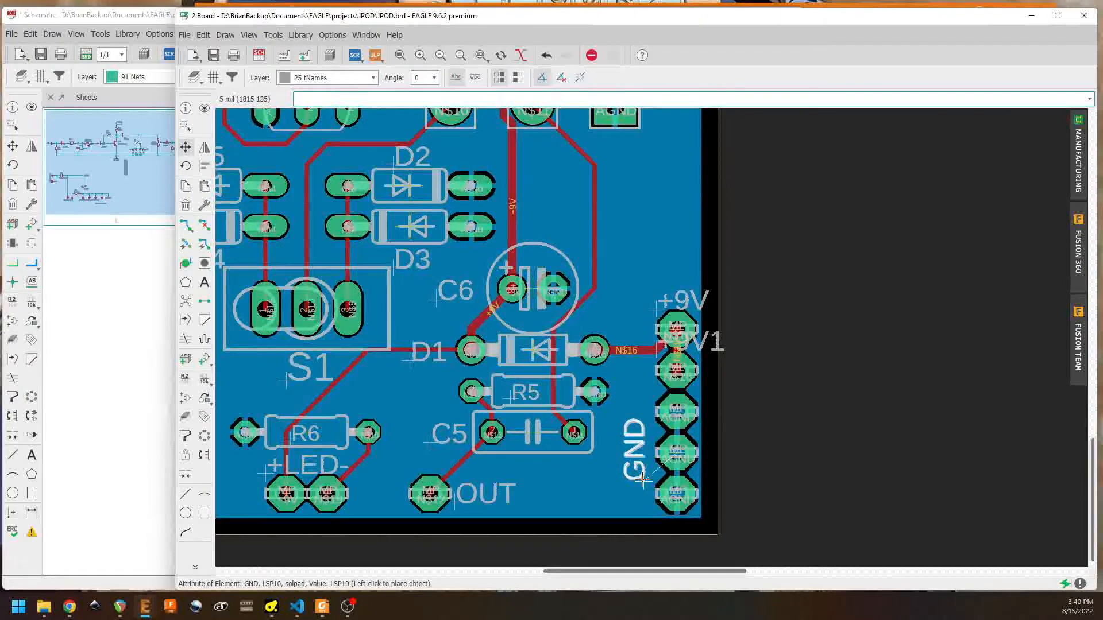
pyautogui.click(642, 477)
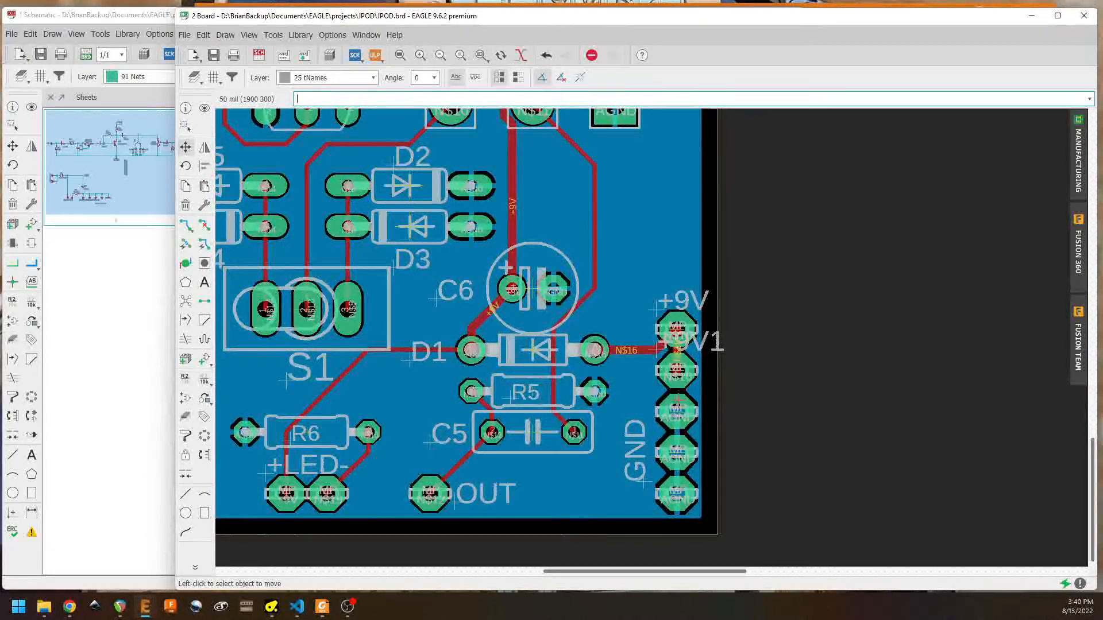
# Step: Rotate the +9V name label vertically, place it left of the two 9 V pads, and delete the +9V1 label
pyautogui.click(658, 313)
pyautogui.rightClick(654, 314)
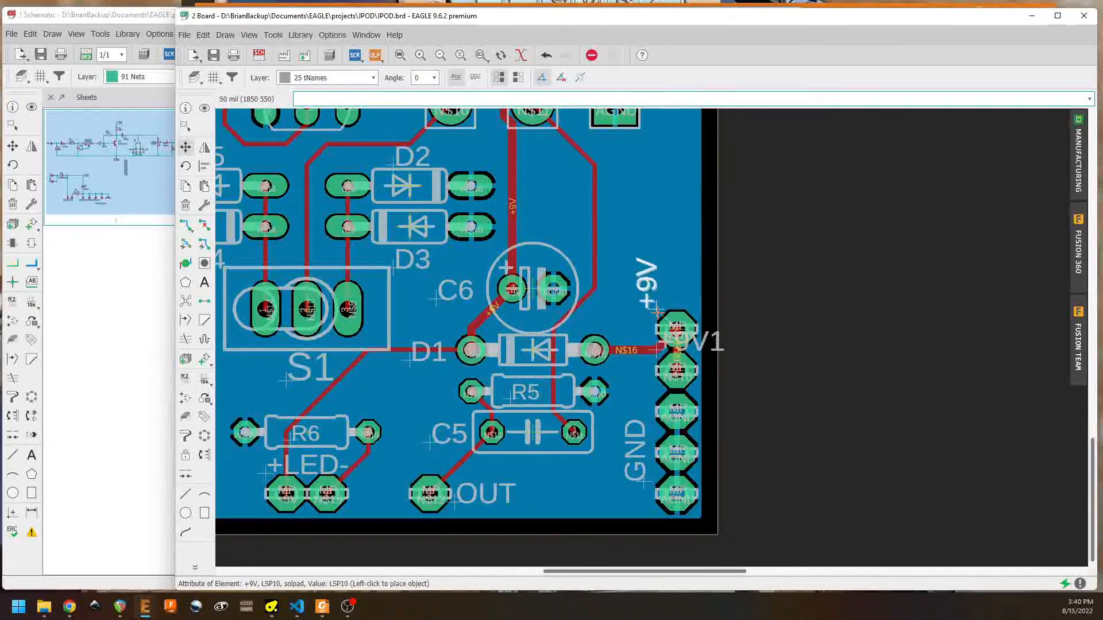
pyautogui.click(648, 377)
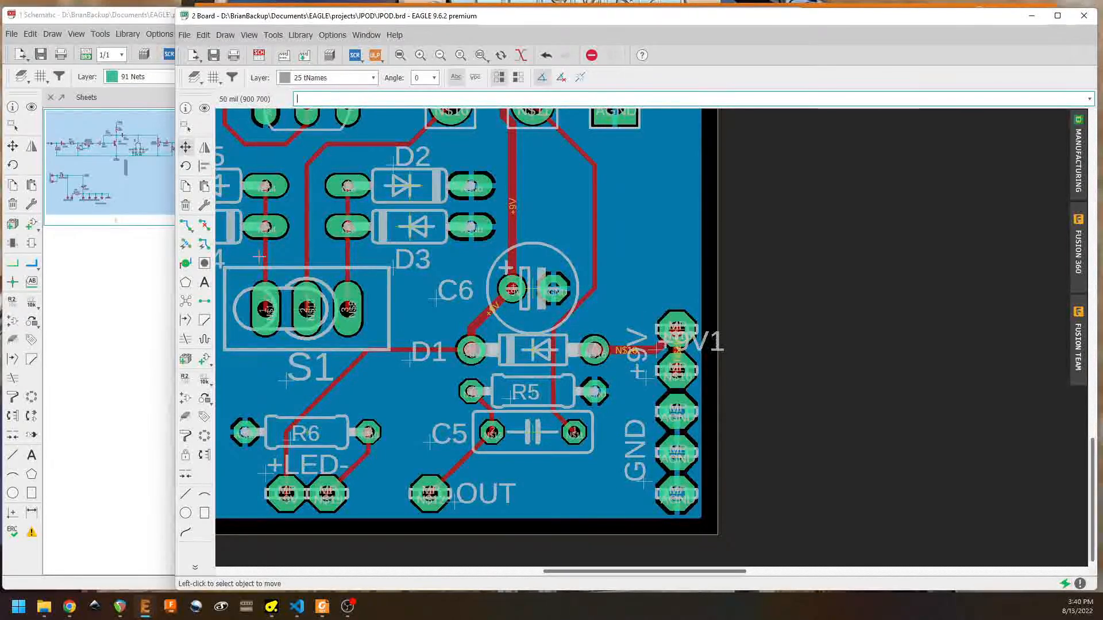
pyautogui.click(185, 204)
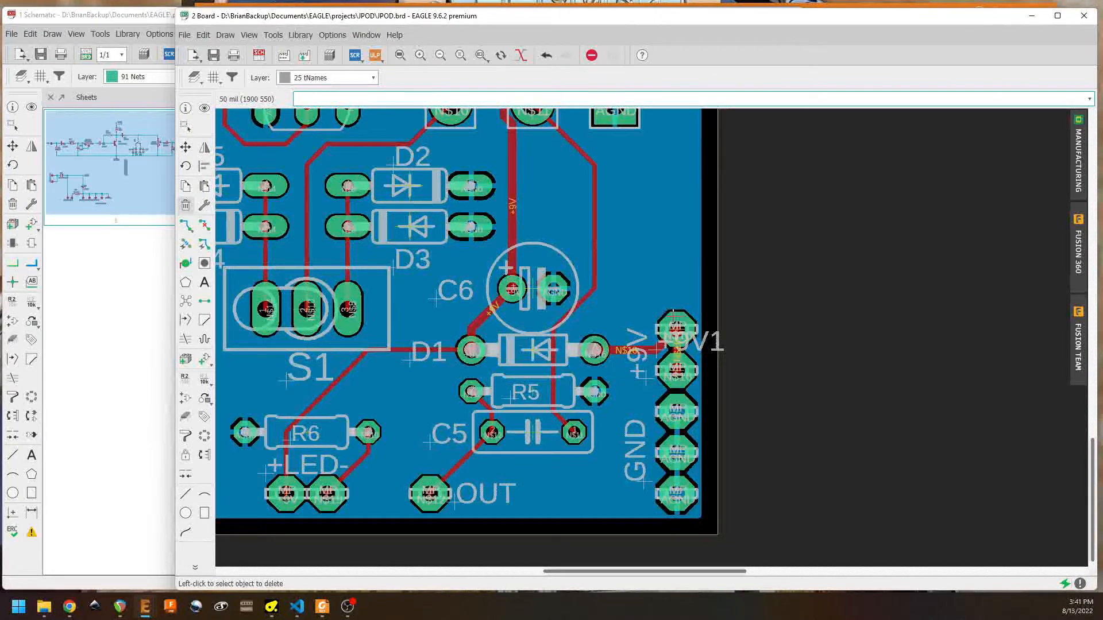
pyautogui.click(658, 346)
# Step: Save the board with its tidied name labels
pyautogui.scroll(-4, 717, 387)
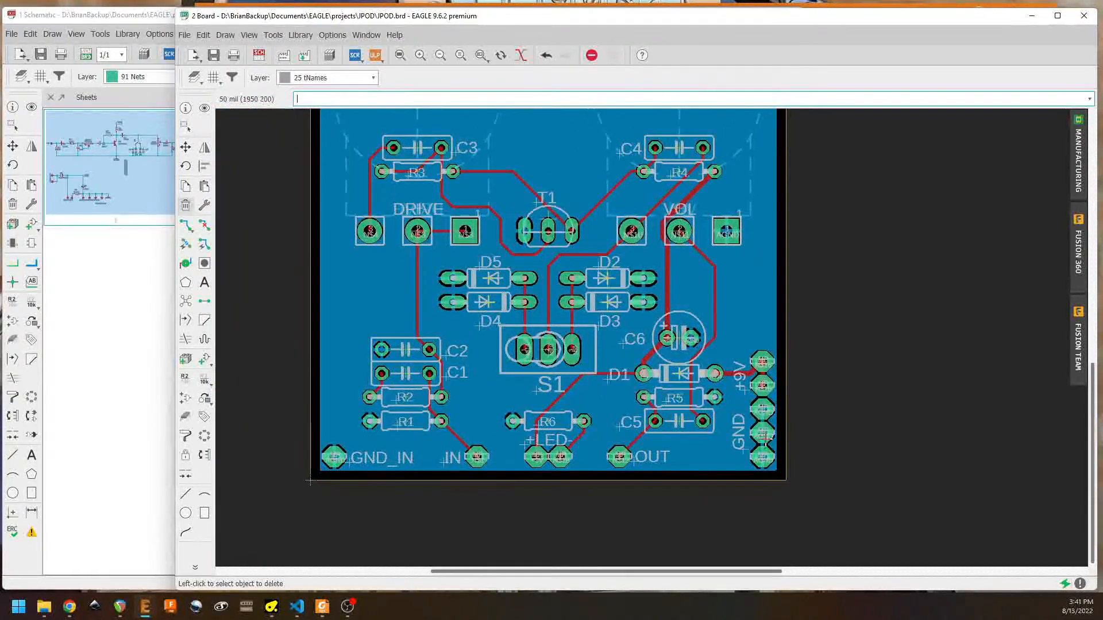
pyautogui.scroll(-1, 723, 398)
pyautogui.moveTo(723, 397); pyautogui.dragTo(694, 409, button='middle')
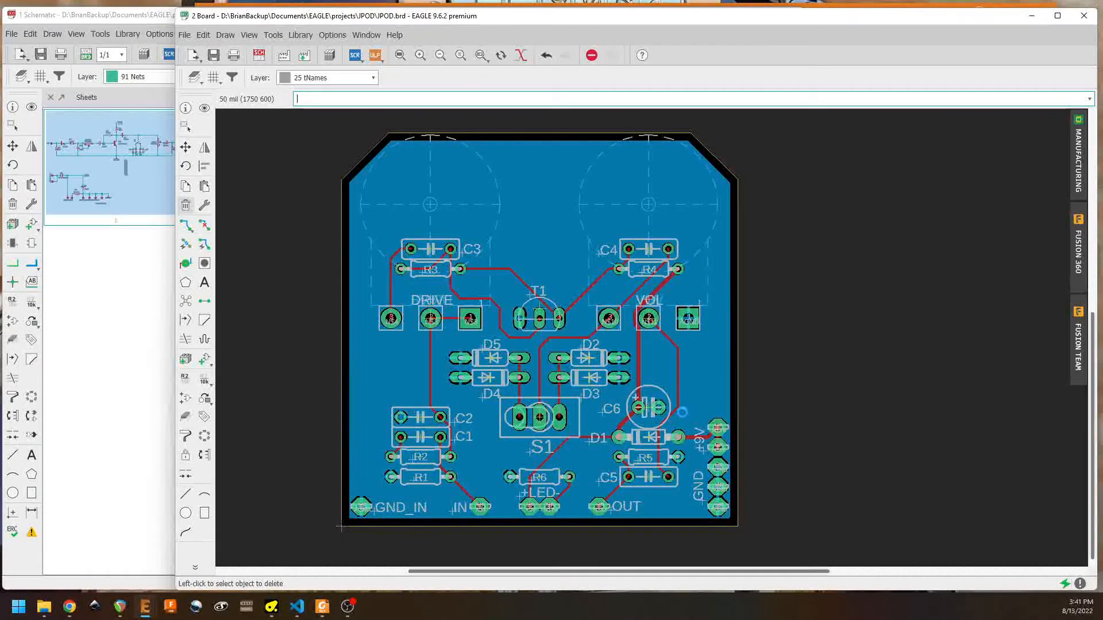
pyautogui.hotkey('ctrl', 's')
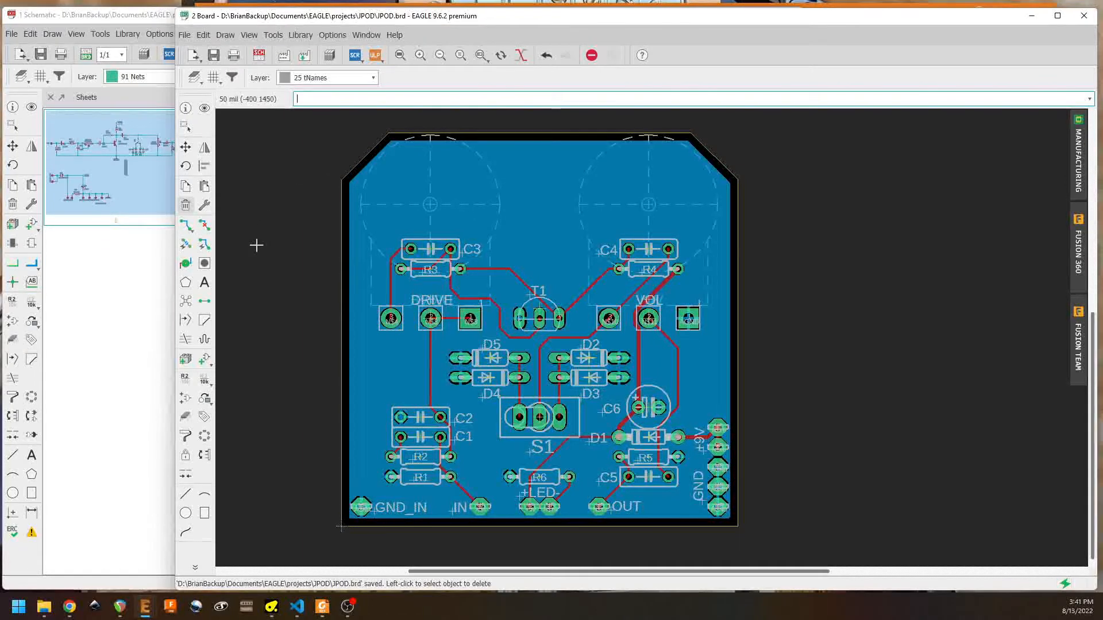
# Step: Add the text "JPOD, Rev. 1.0" at size 70 on the tNames layer, centered near the board's top edge
pyautogui.click(205, 284)
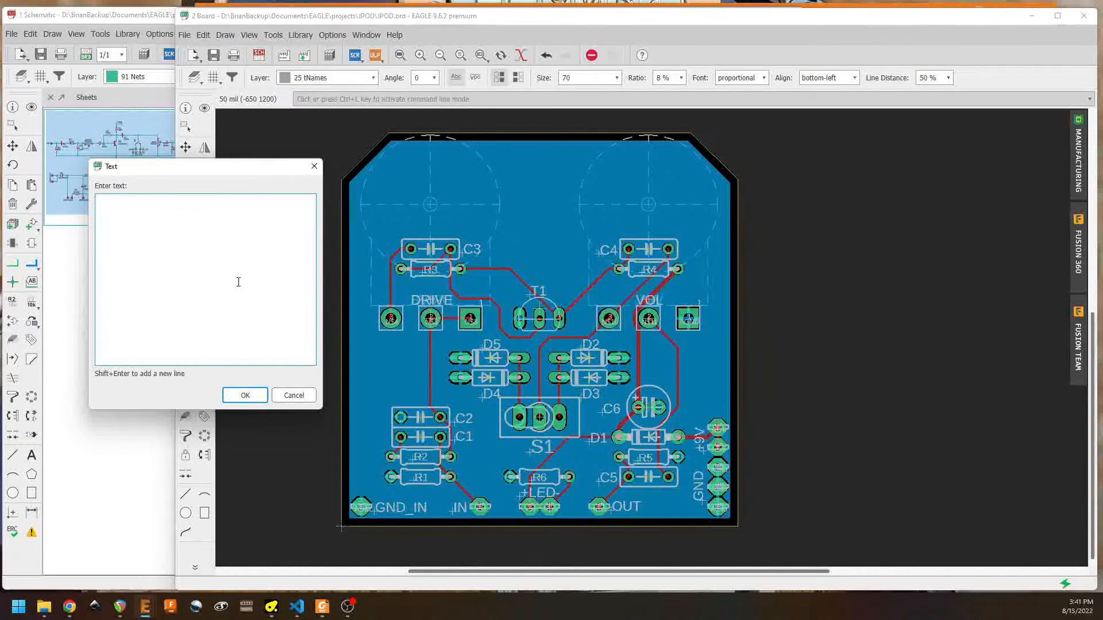
pyautogui.write('JPOD, Rev. 1.0')
pyautogui.click(245, 395)
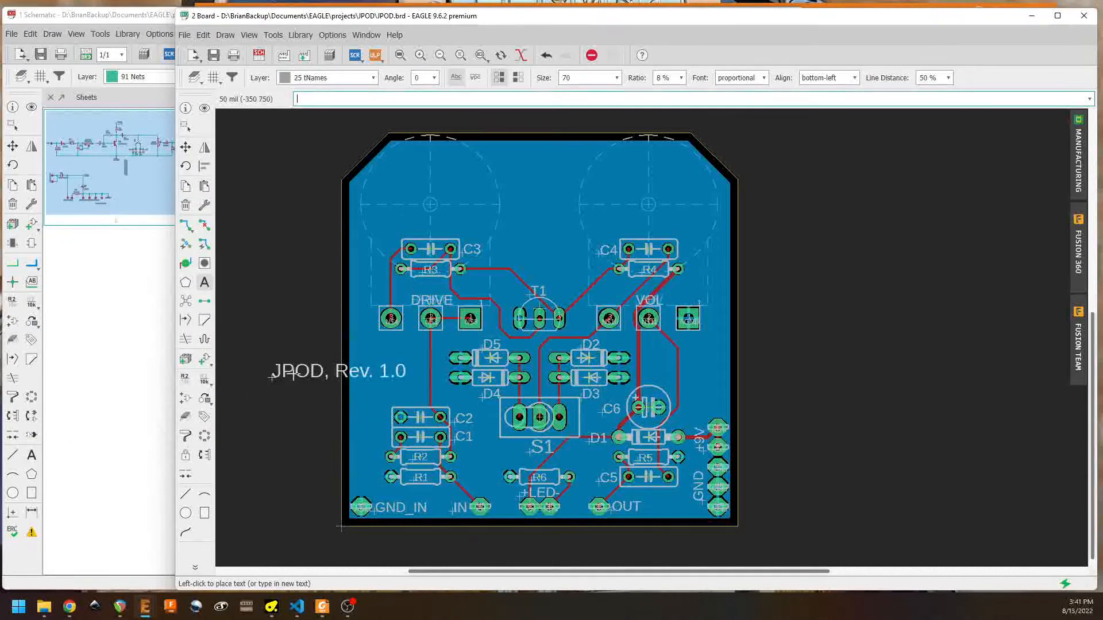
pyautogui.click(477, 170)
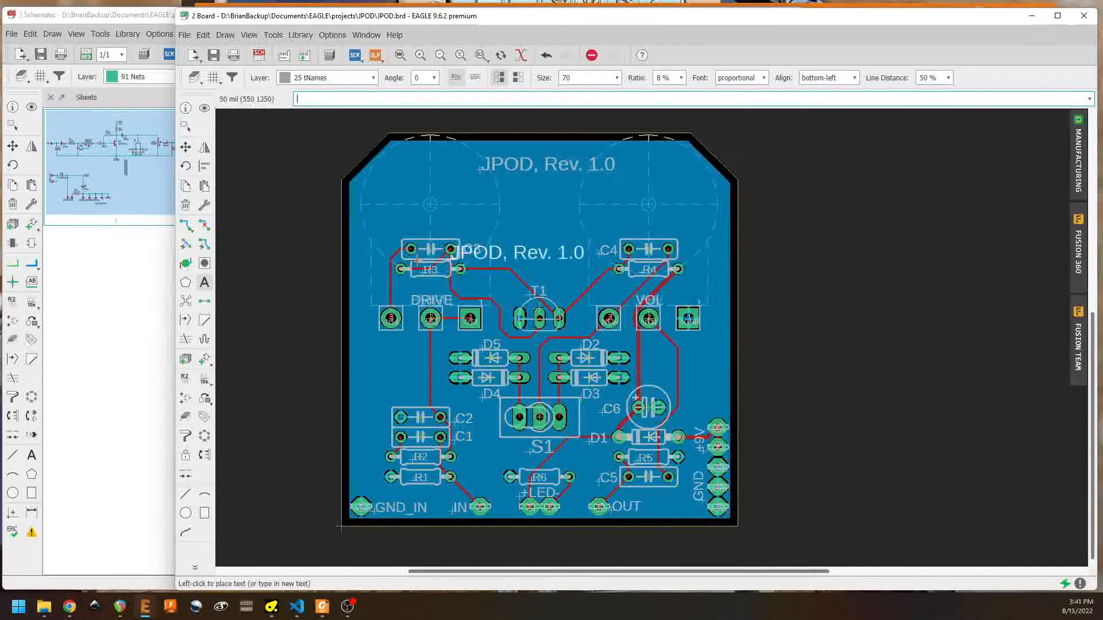
pyautogui.click(185, 147)
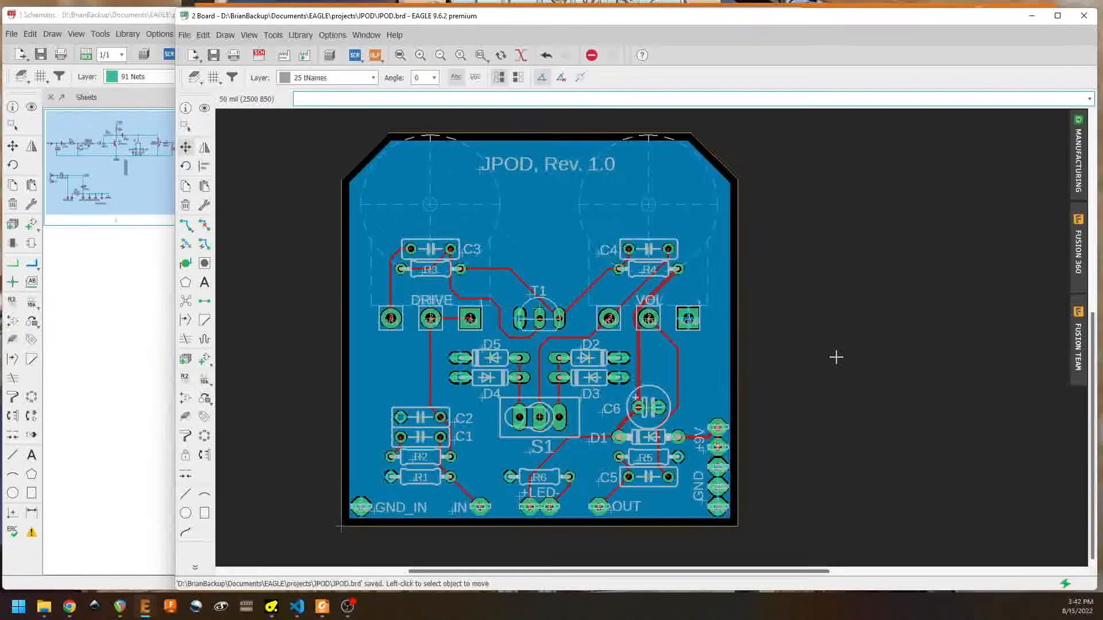
# Step: Open the CAM Processor and load the recent job file JLCPCB_noVals.cam
pyautogui.click(284, 55)
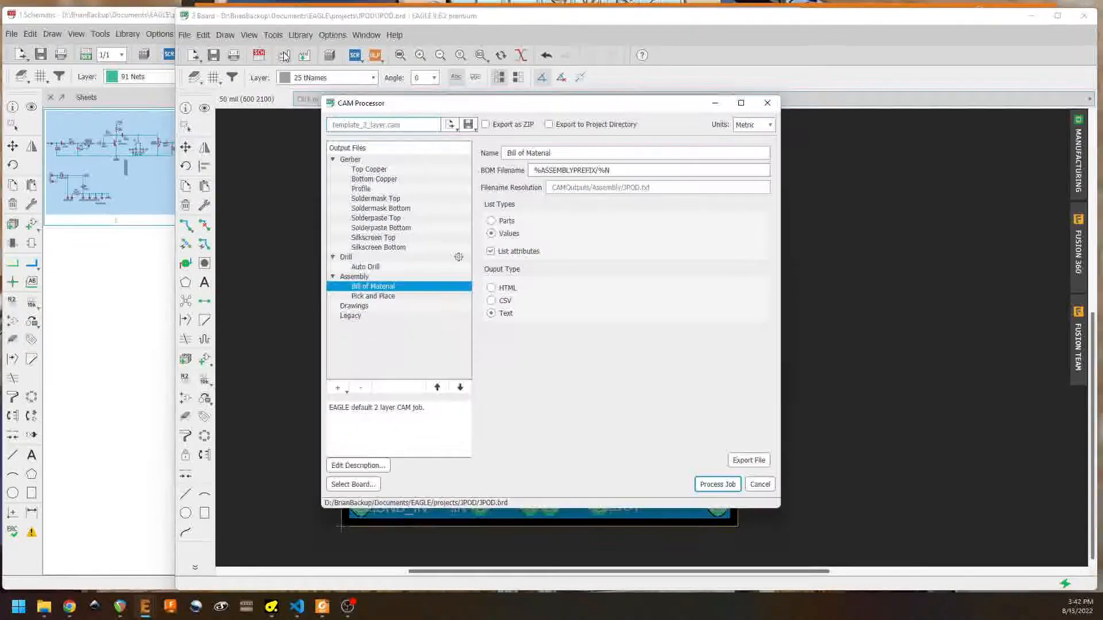
pyautogui.click(450, 126)
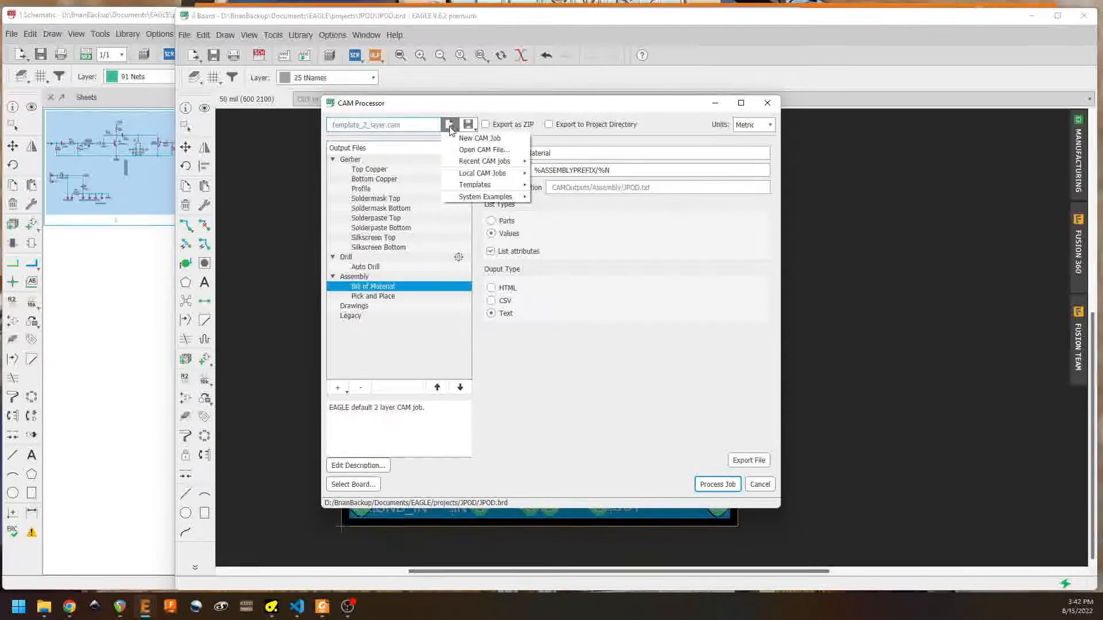
pyautogui.moveTo(492, 165)
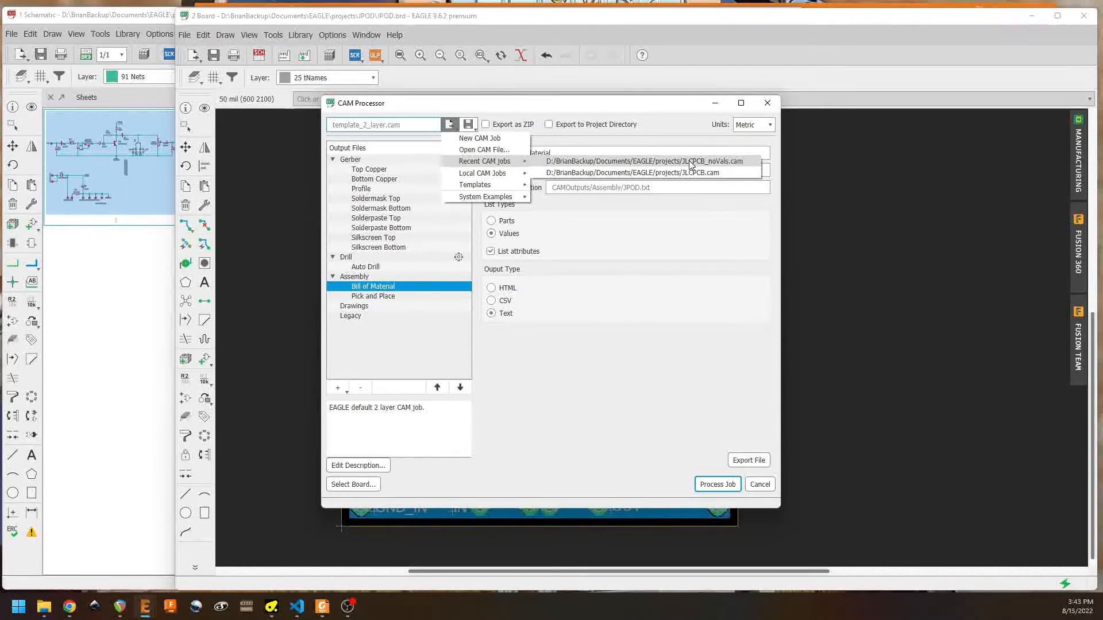
pyautogui.click(691, 166)
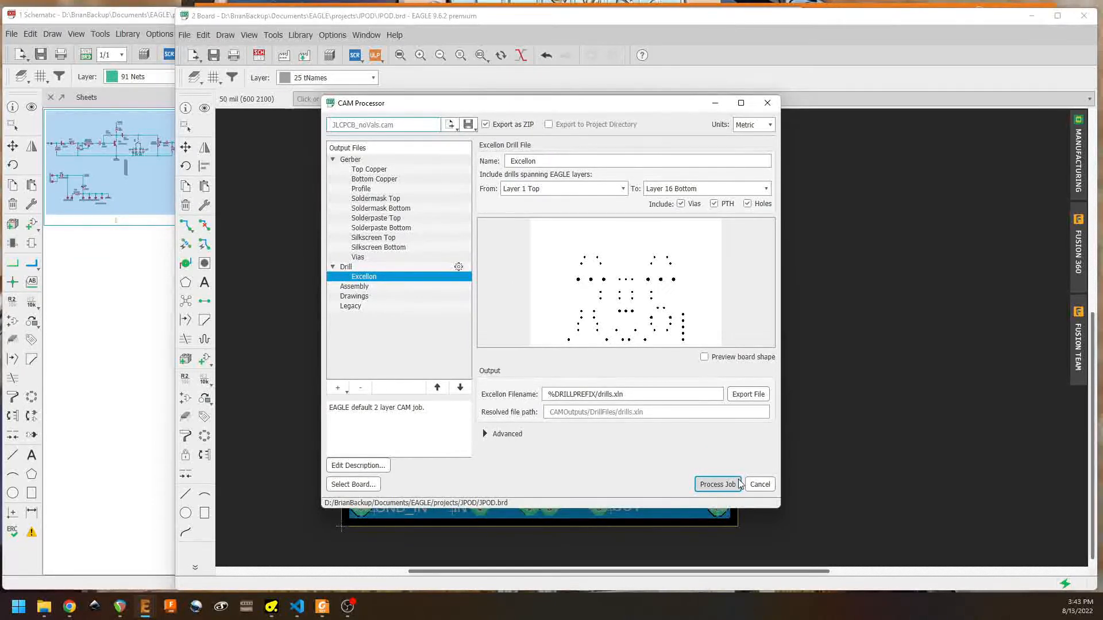
# Step: Process the CAM job and save the manufacturing files as the ZIP archive JPOD_1p0 in the JPOD project folder
pyautogui.click(719, 486)
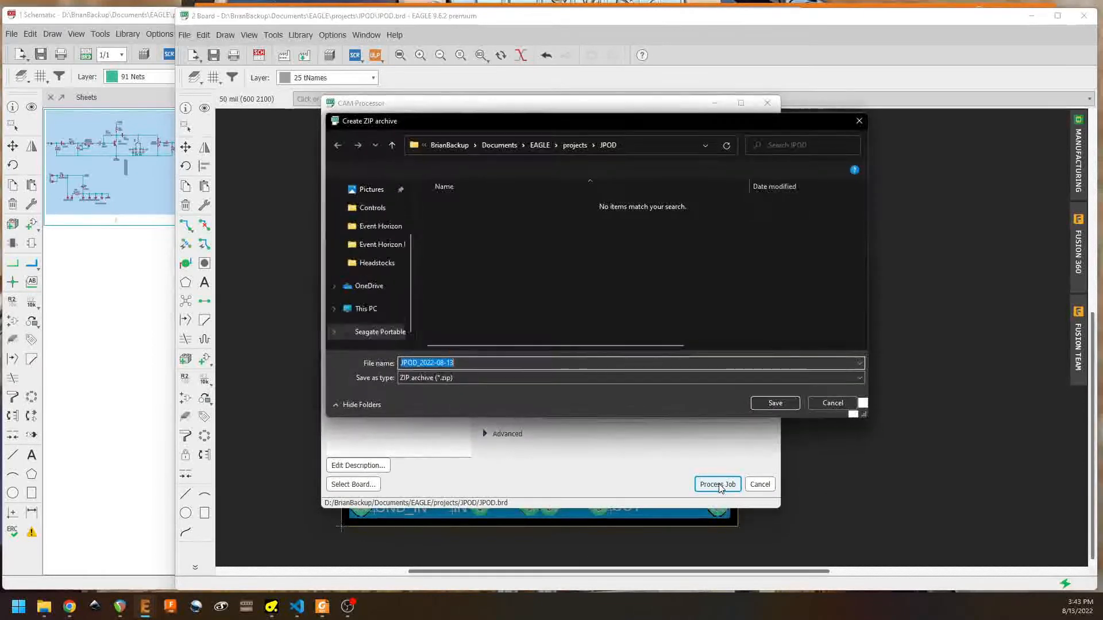
pyautogui.click(463, 363)
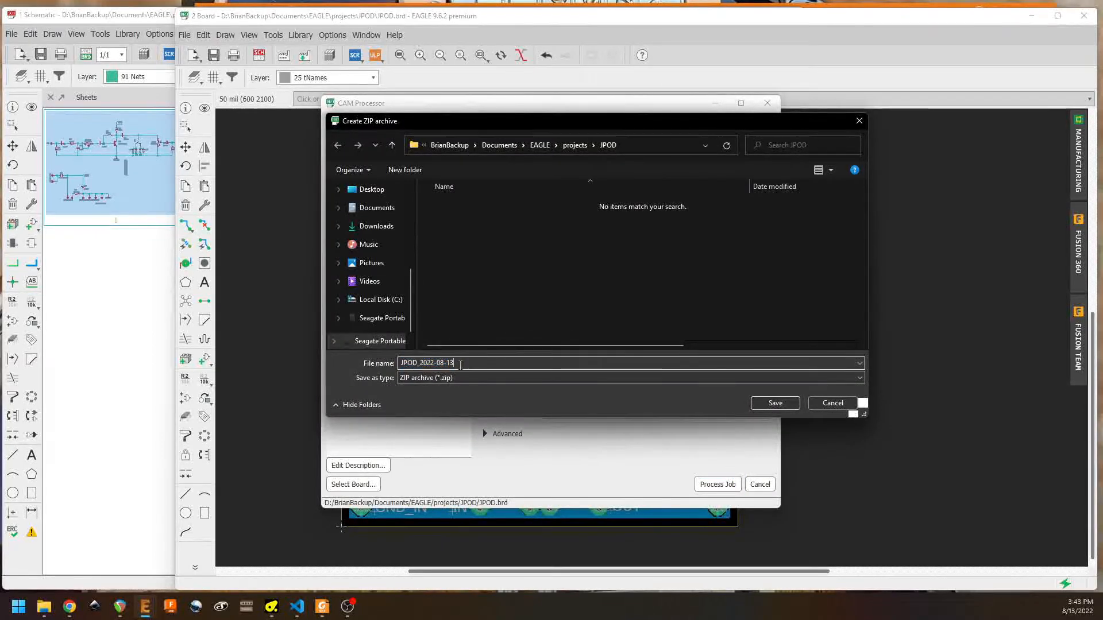
pyautogui.press('BackSpace')
pyautogui.press('BackSpace')
pyautogui.press('BackSpace')
pyautogui.write('1p0')
pyautogui.click(777, 405)
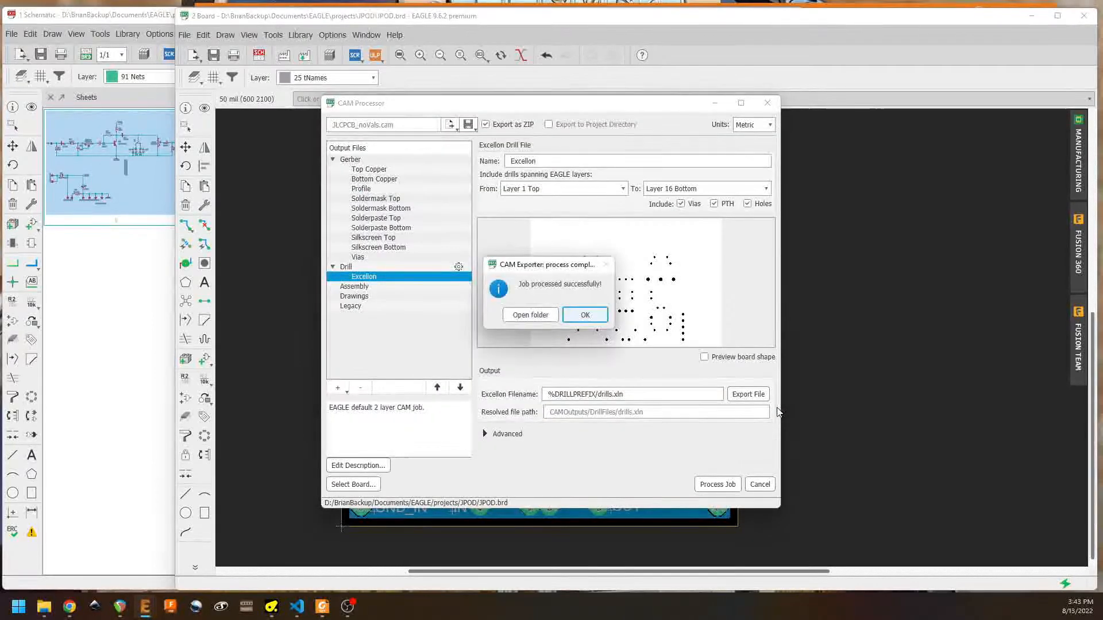
pyautogui.click(586, 316)
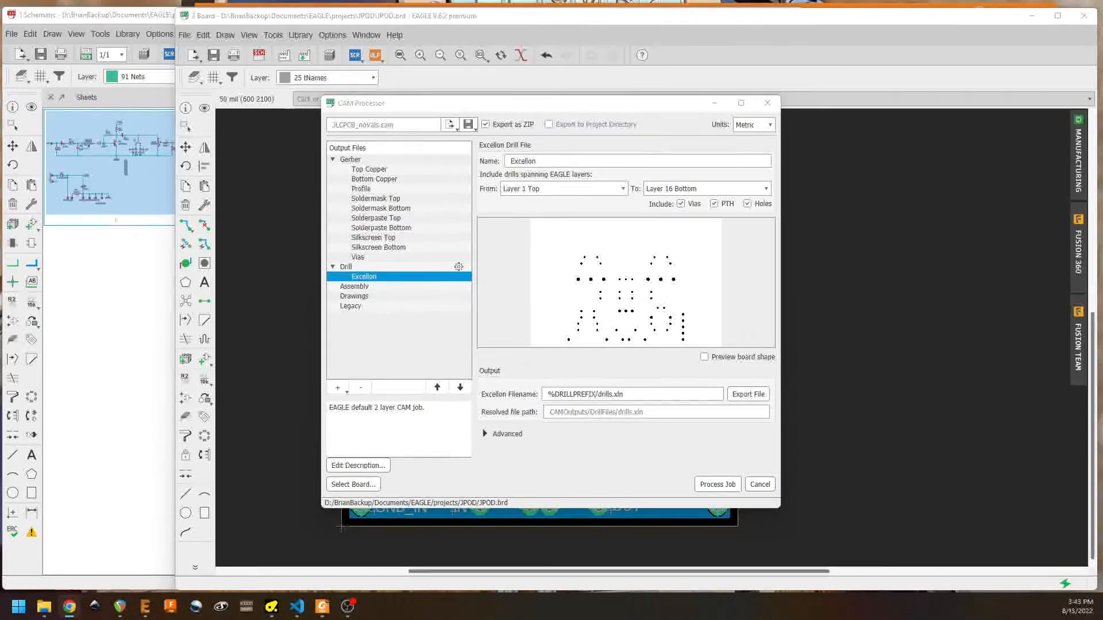
# Step: Switch to Chrome, open jlcpcb.com and start an instant quote for a 2-layer board
pyautogui.moveTo(659, 470); pyautogui.dragTo(662, 33)
pyautogui.moveTo(764, 1); pyautogui.dragTo(669, 44)
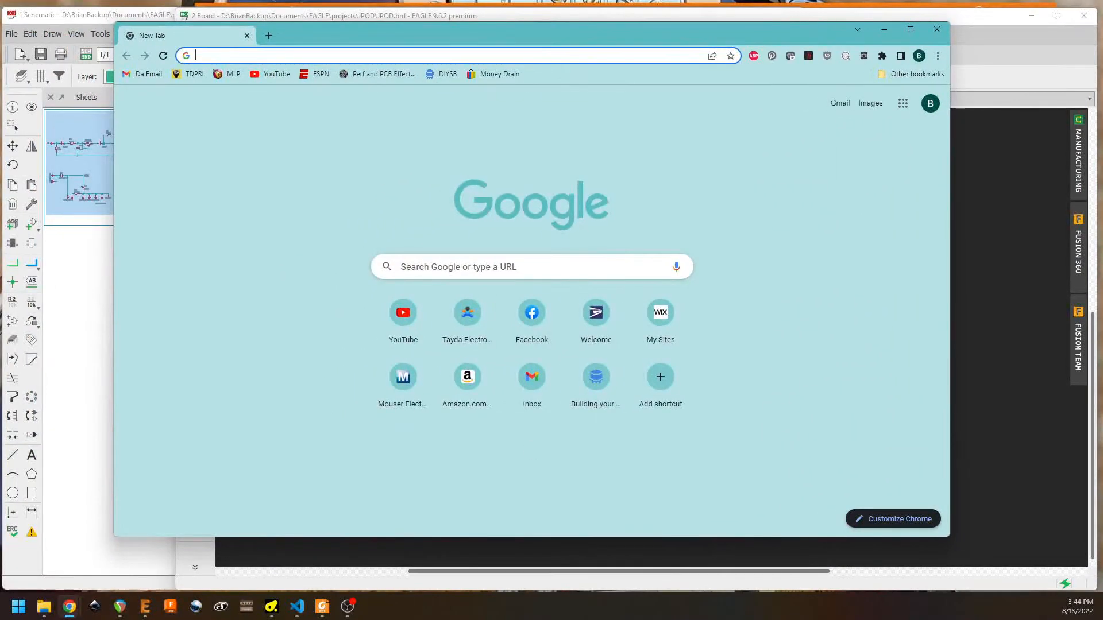
pyautogui.write('jlcp')
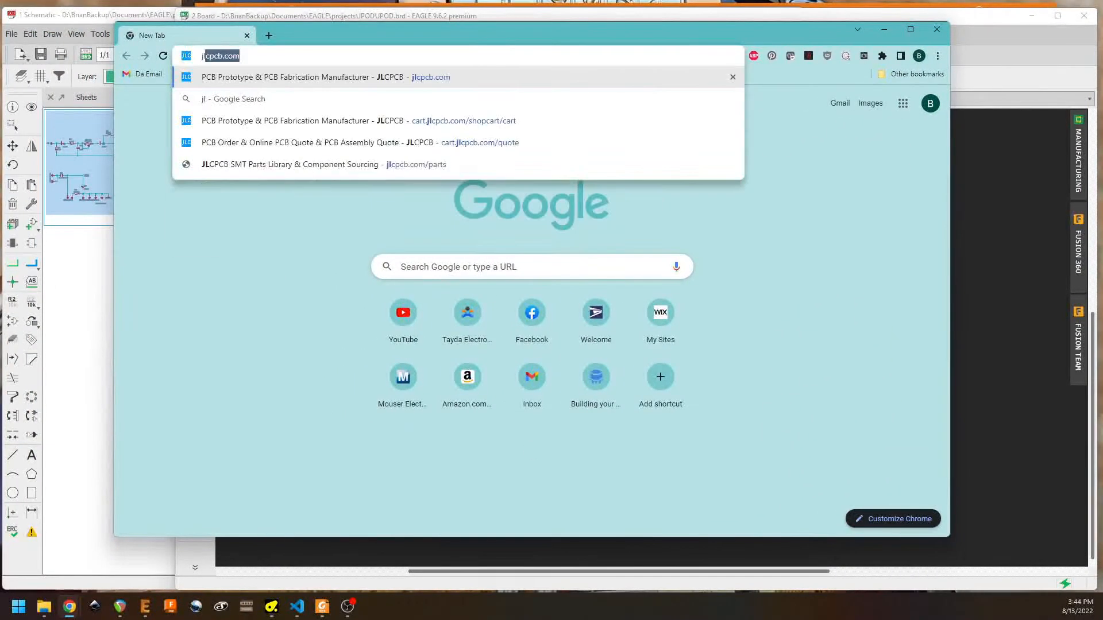
pyautogui.write('cb.com')
pyautogui.press('Return')
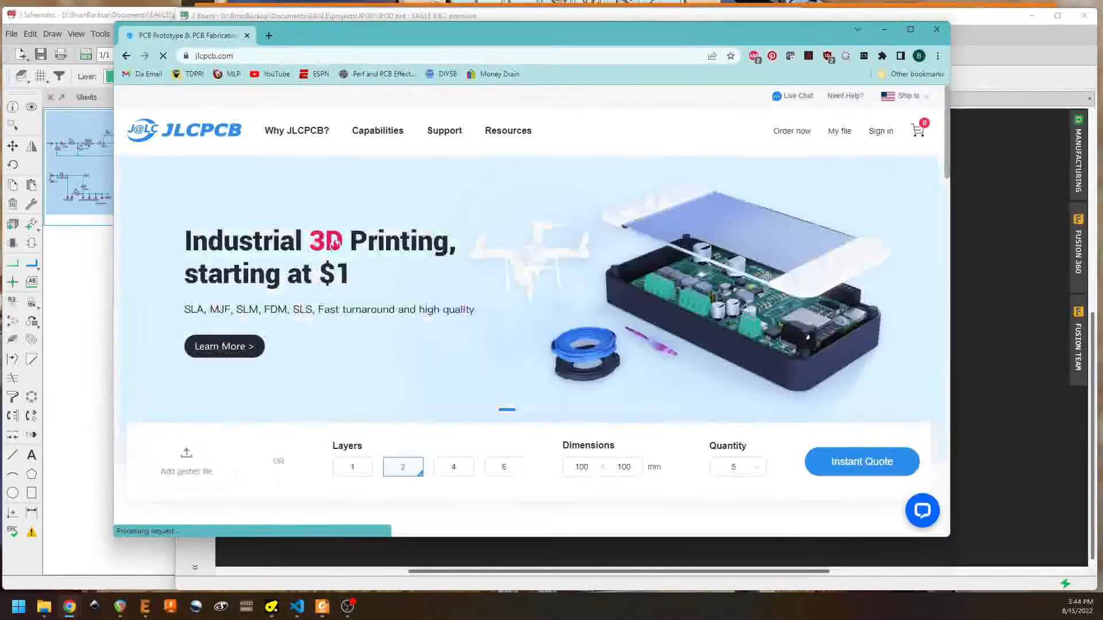
pyautogui.click(838, 466)
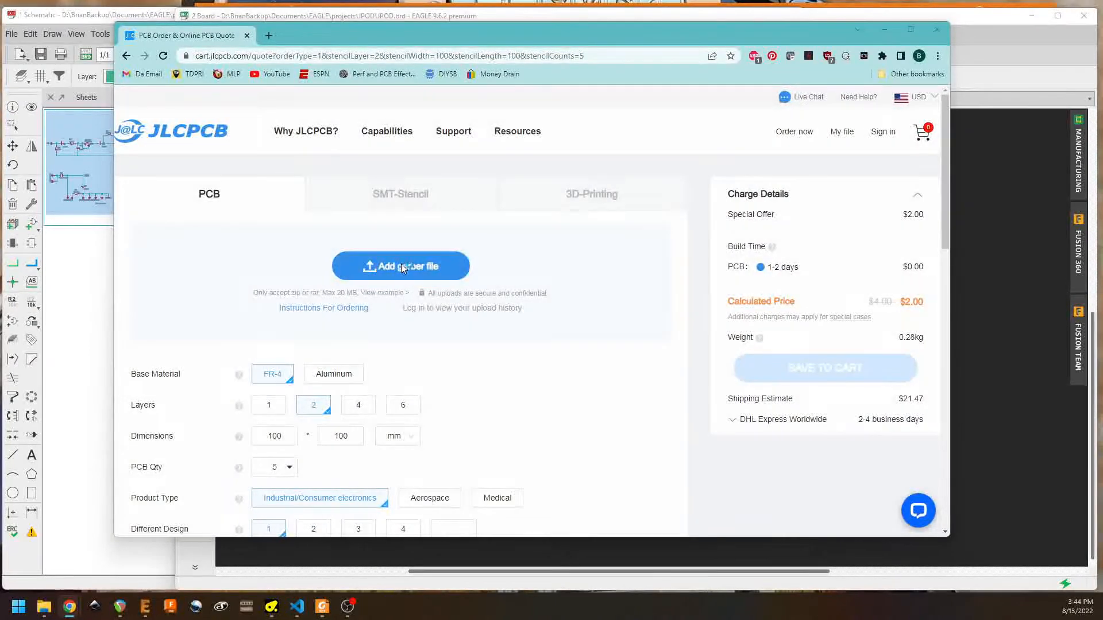
# Step: Upload the JPOD_1p0 archive from the JPOD folder in the EAGLE projects directory as the gerber file
pyautogui.click(402, 265)
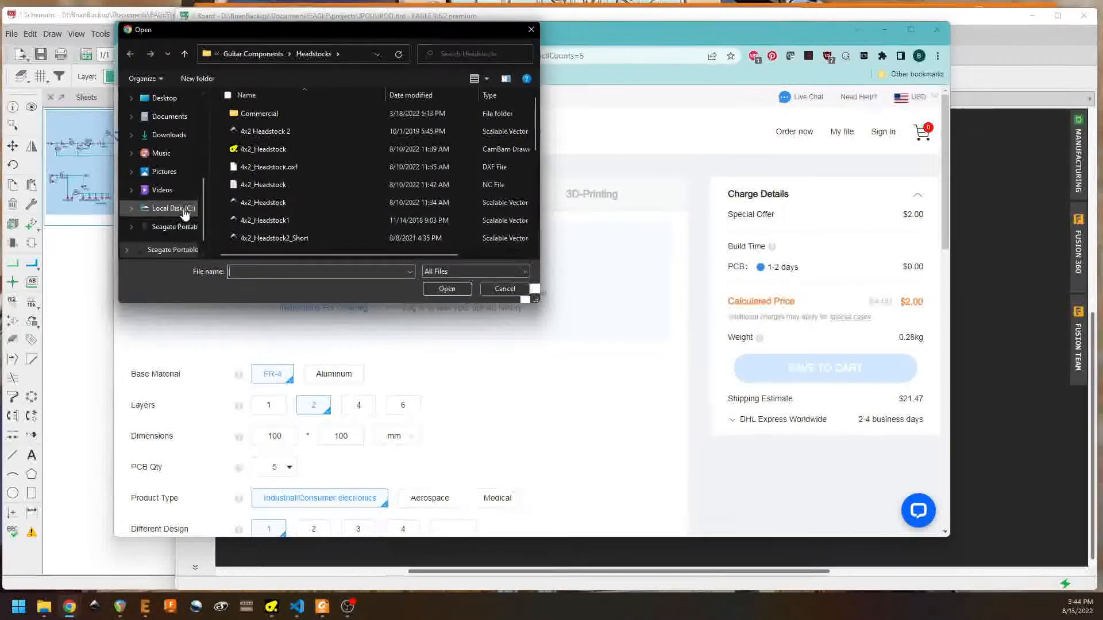
pyautogui.click(173, 226)
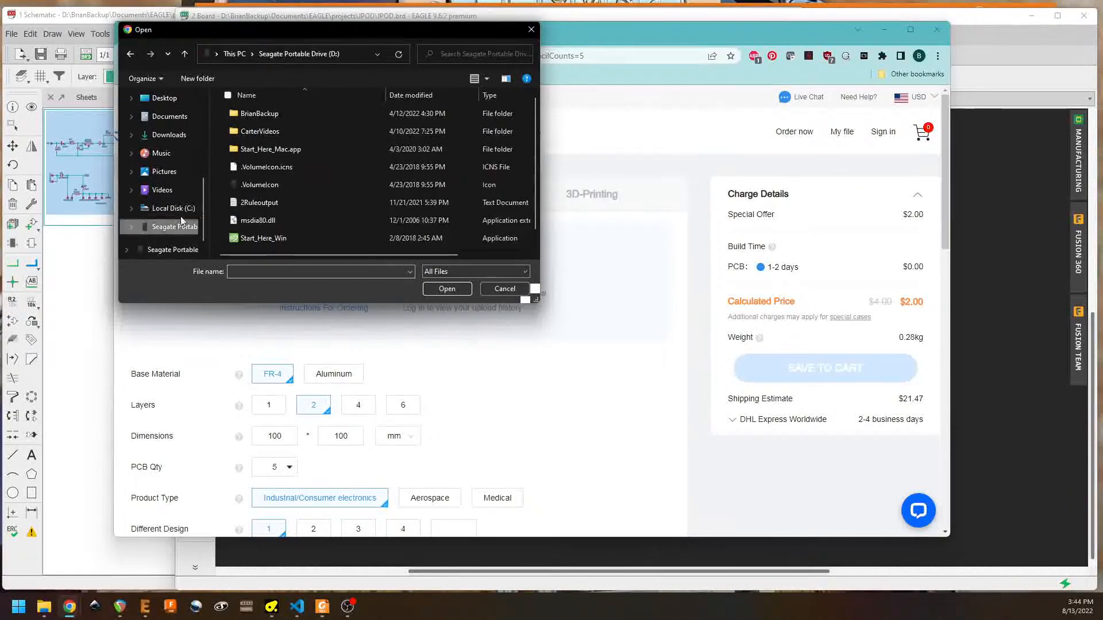
pyautogui.doubleClick(263, 115)
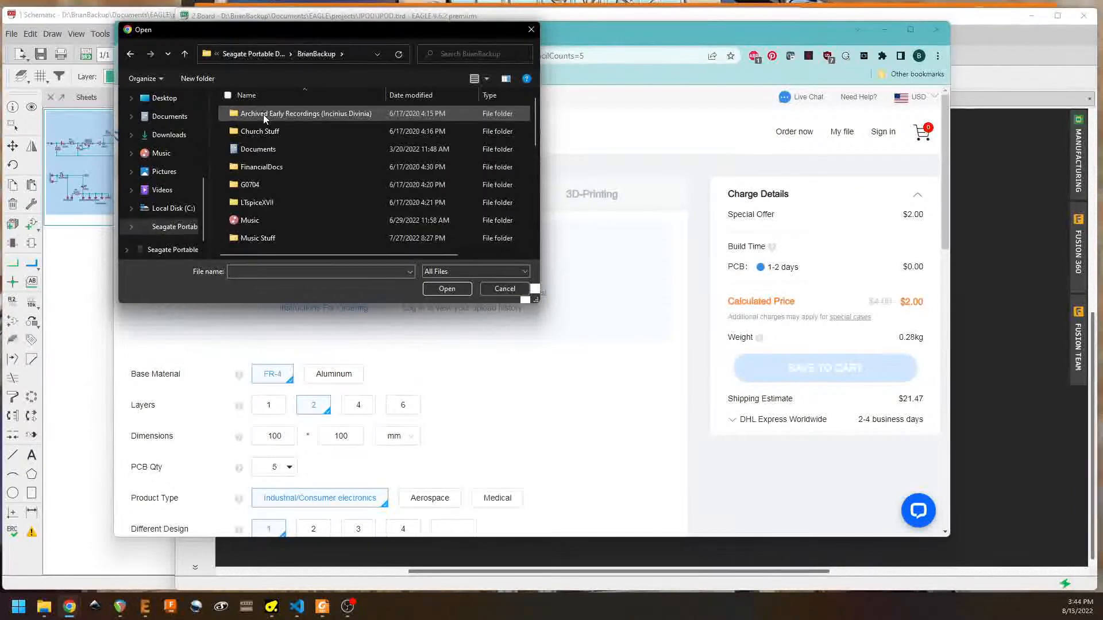
pyautogui.doubleClick(263, 144)
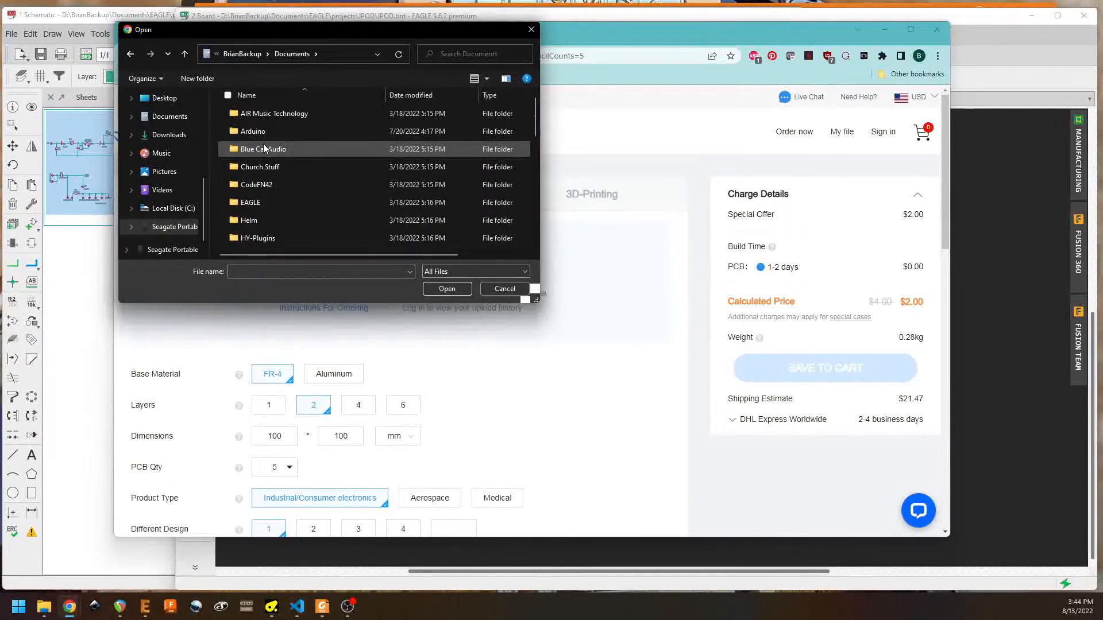
pyautogui.doubleClick(253, 202)
pyautogui.doubleClick(254, 186)
pyautogui.scroll(-2, 256, 187)
pyautogui.scroll(-2, 257, 187)
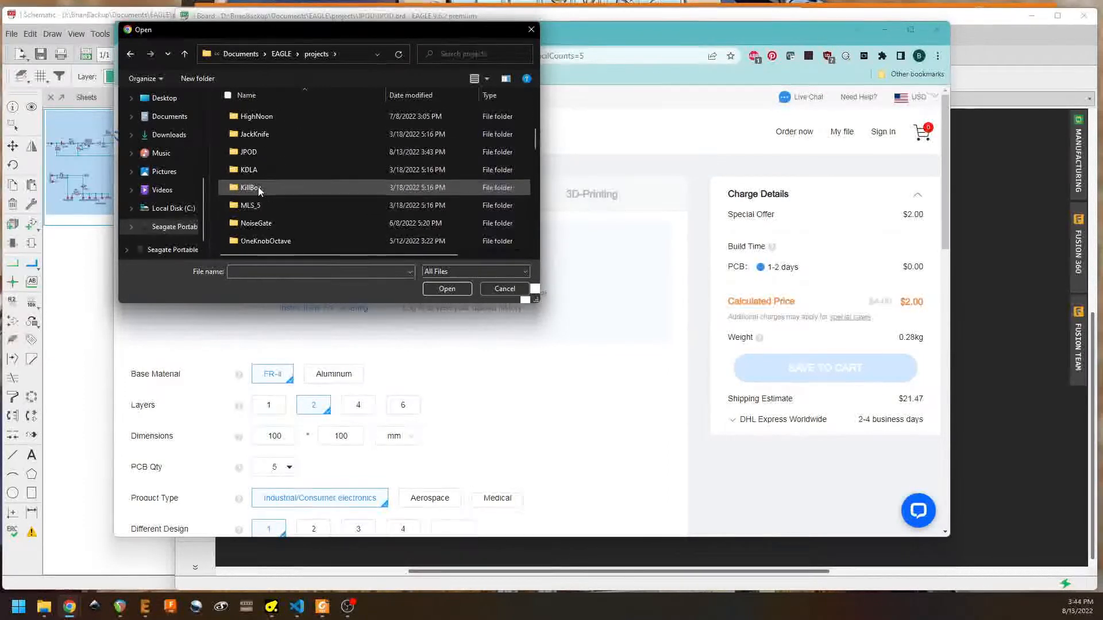
pyautogui.doubleClick(258, 150)
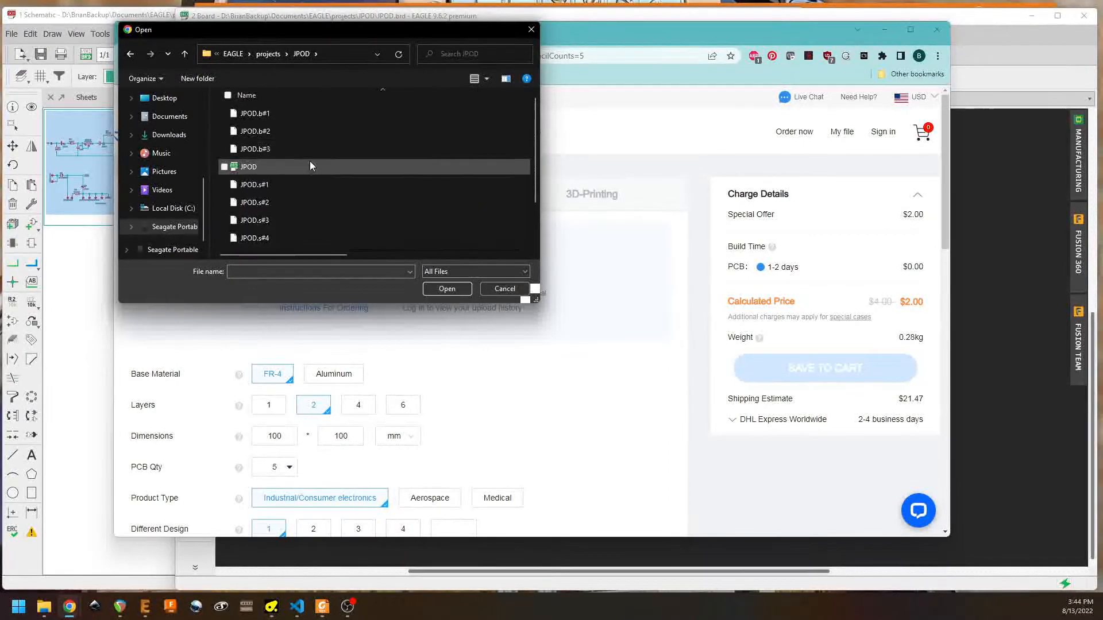
pyautogui.scroll(-1, 309, 161)
pyautogui.click(259, 243)
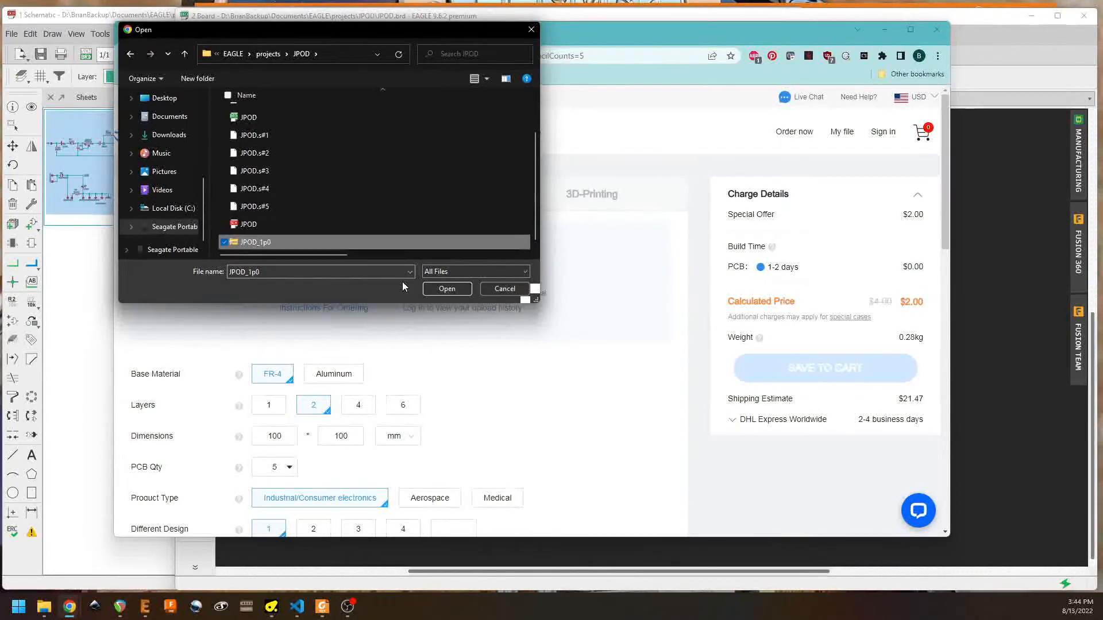
pyautogui.click(447, 288)
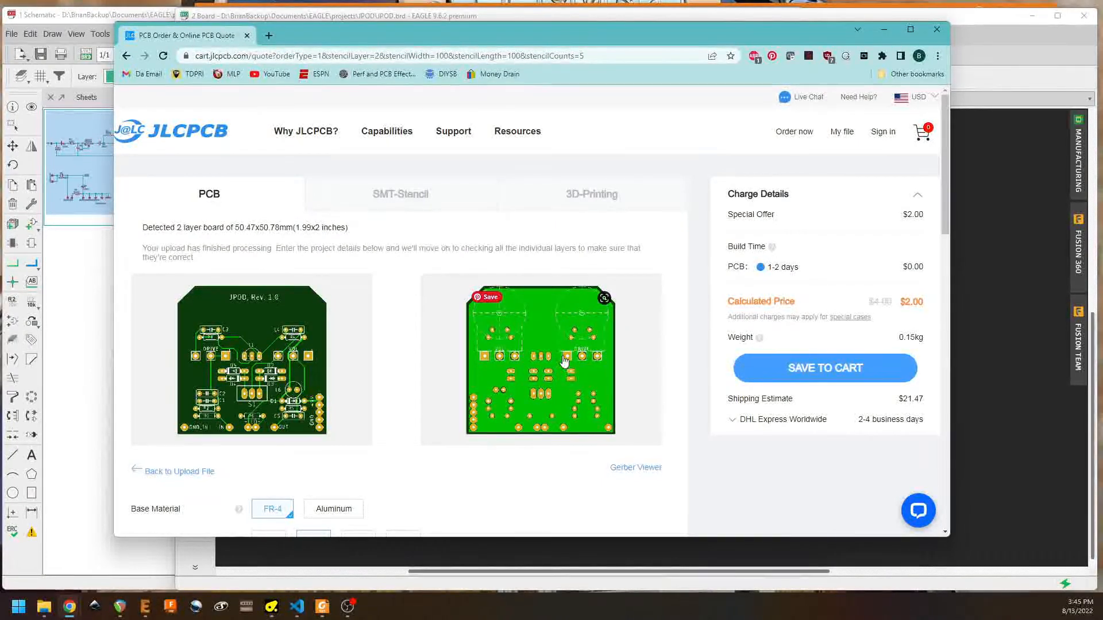
# Step: Review the uploaded board's front and back previews and the order options on the quote page
pyautogui.scroll(-2, 404, 401)
pyautogui.scroll(-1, 406, 396)
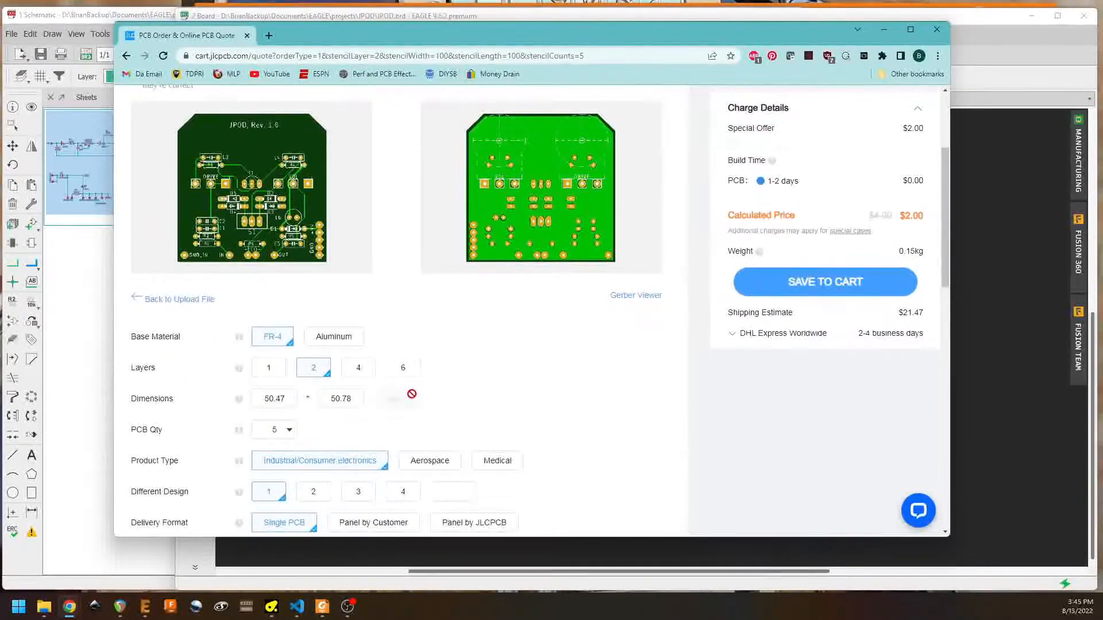
pyautogui.scroll(-2, 512, 382)
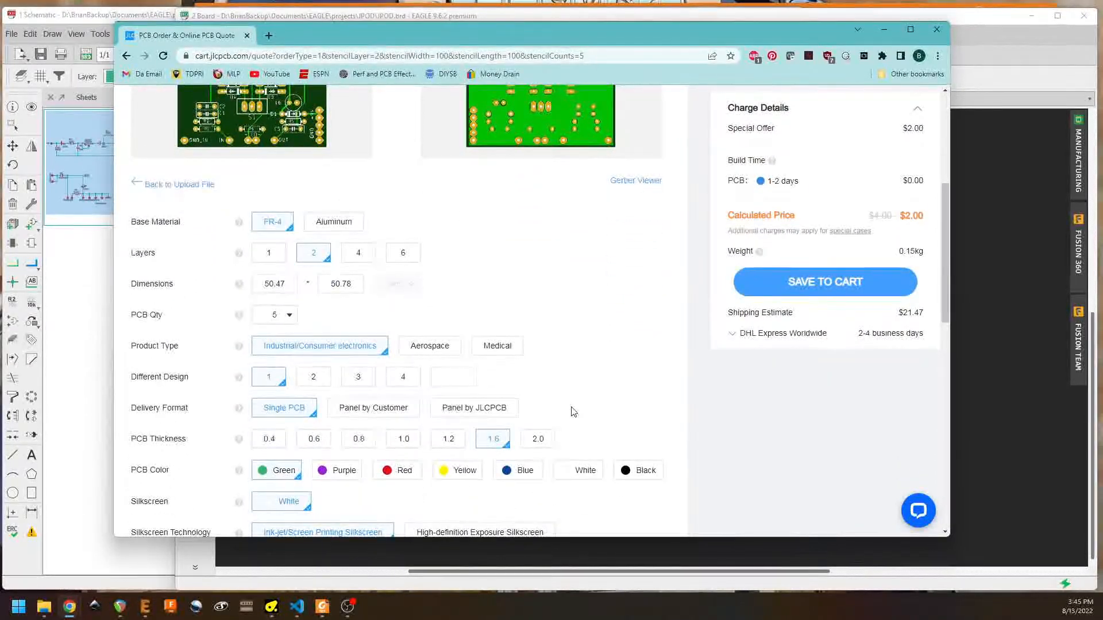
pyautogui.scroll(4, 571, 406)
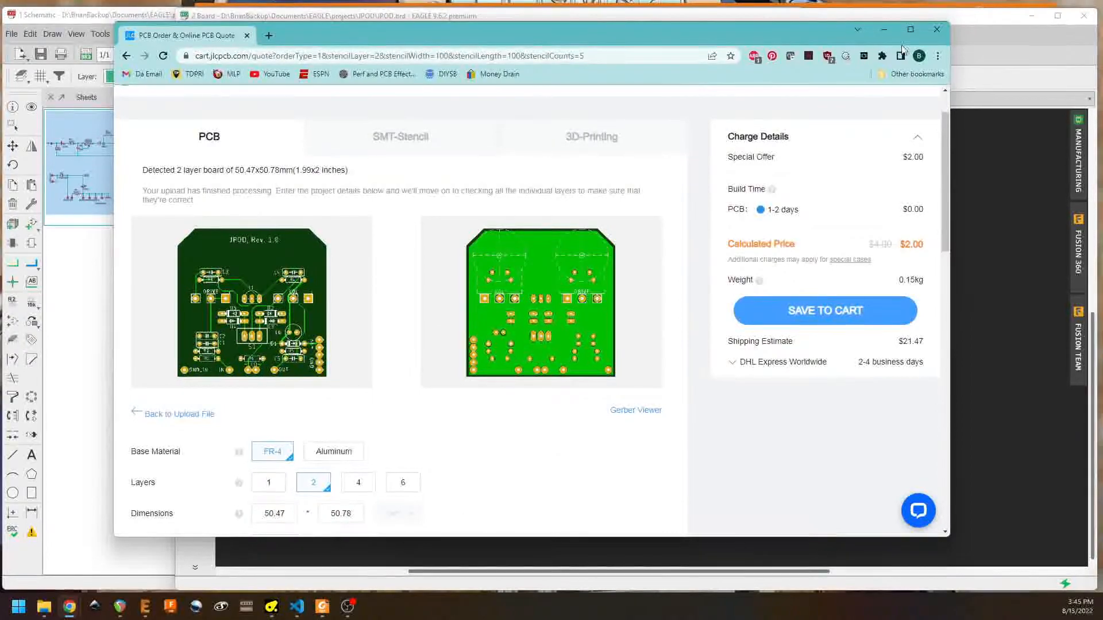
# Step: Close the browser and the CAM Processor, and bring EAGLE's schematic window to the front
pyautogui.click(937, 30)
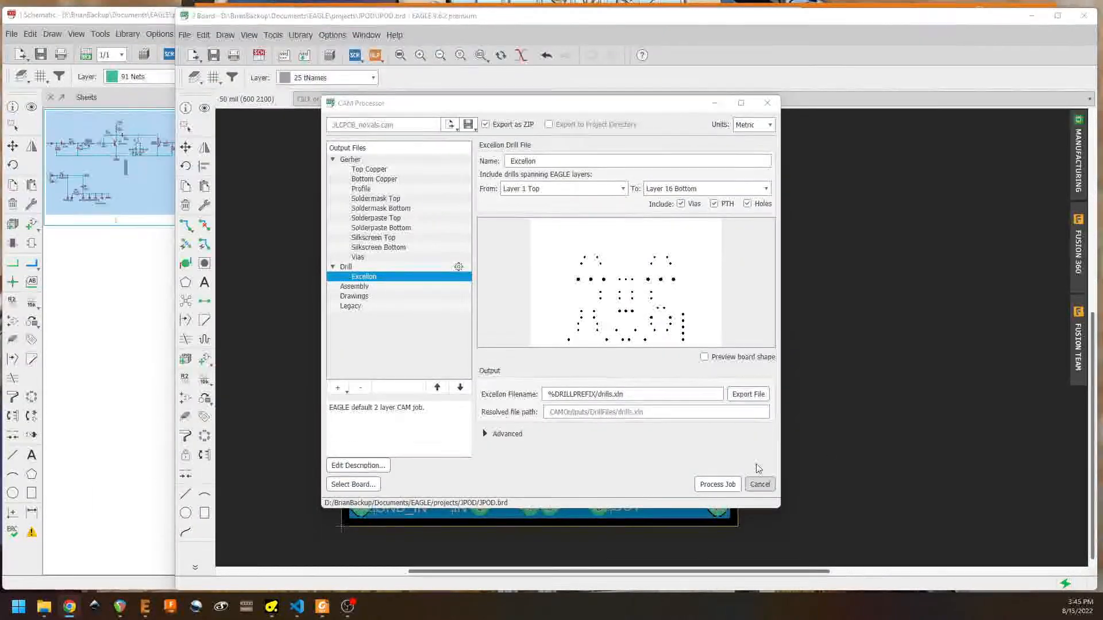
pyautogui.click(767, 103)
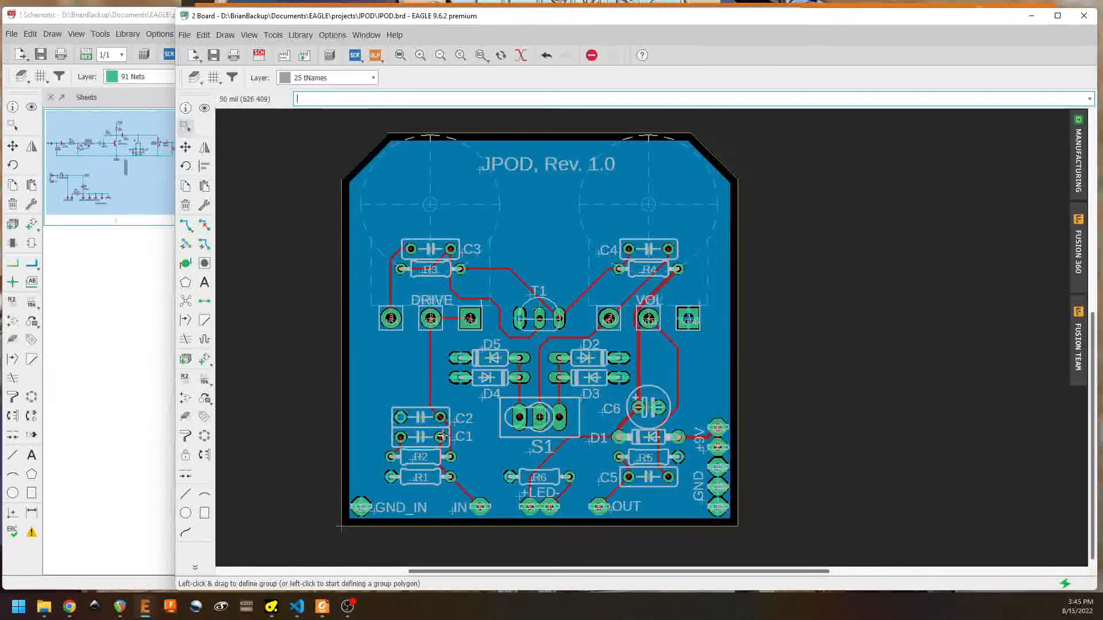
pyautogui.click(148, 28)
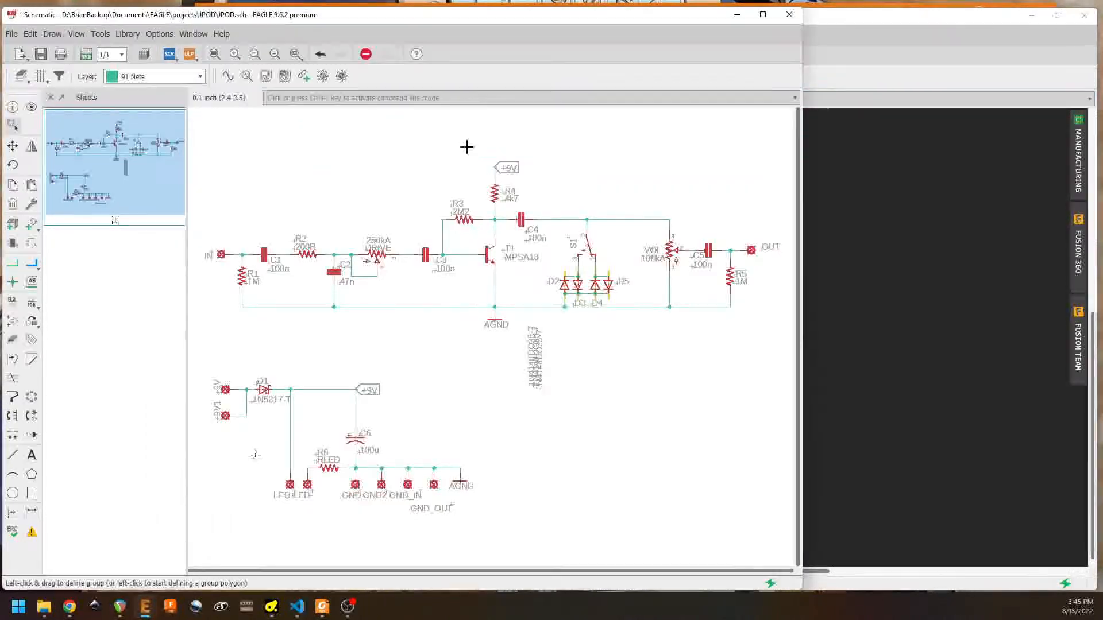